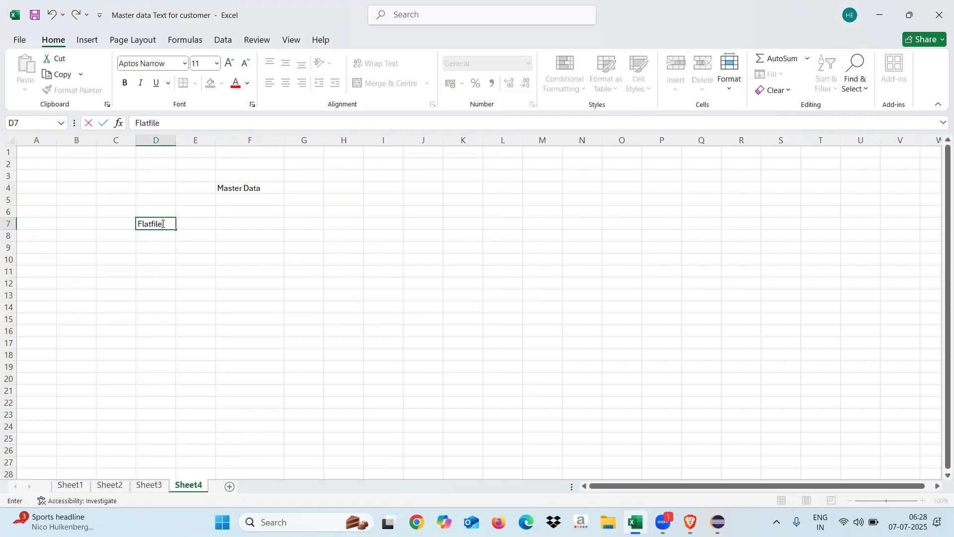
# Enter "Excel" in E7 and "Master data attributes" in G7, and widen column G to fit the text.
pyautogui.click(198, 281)
pyautogui.click(190, 226)
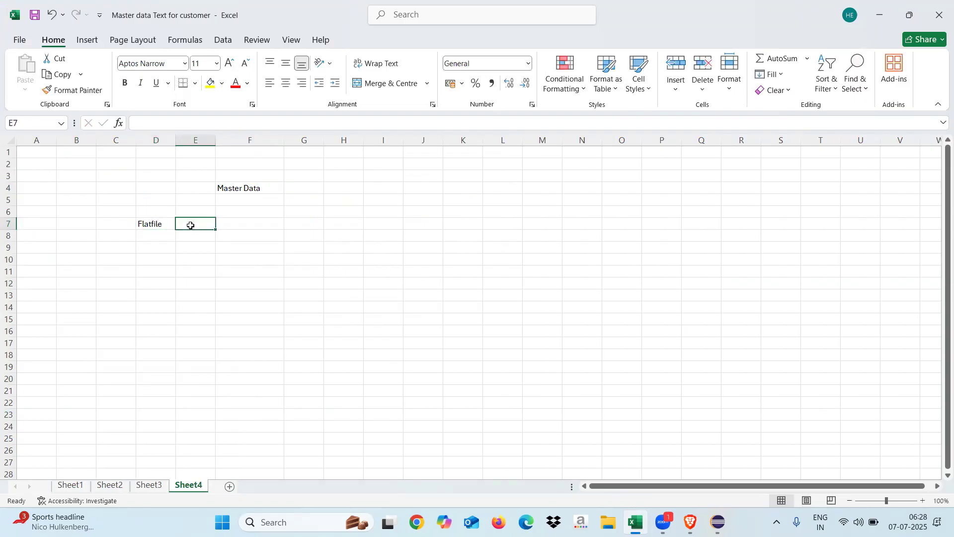
pyautogui.write('Excel')
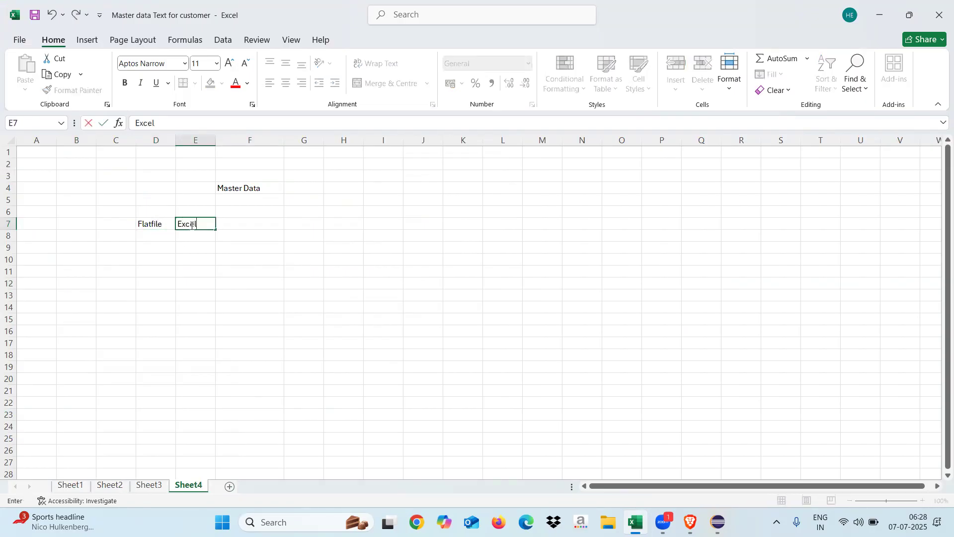
pyautogui.click(236, 270)
pyautogui.click(303, 228)
pyautogui.write('Master d')
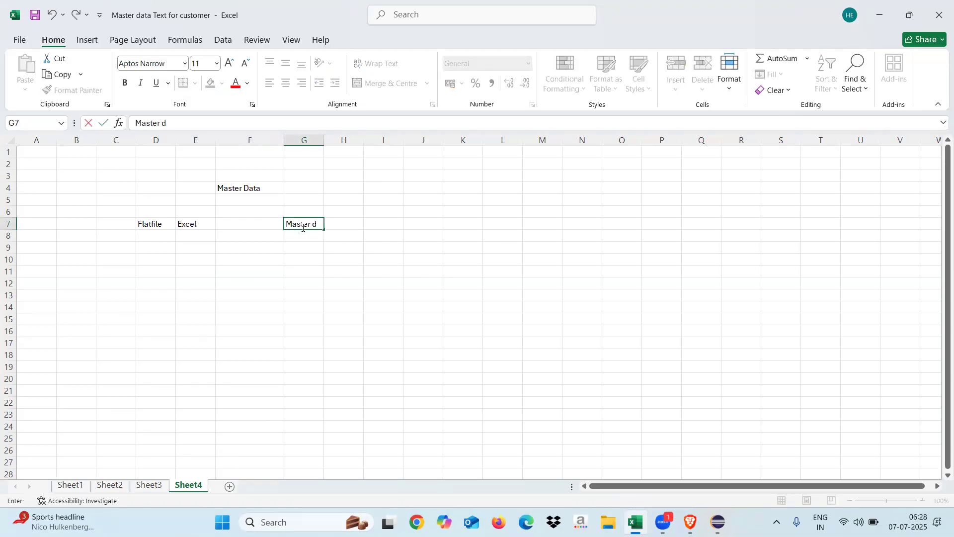
pyautogui.write('ata attributes')
pyautogui.click(335, 271)
pyautogui.moveTo(324, 140); pyautogui.dragTo(386, 139)
# Enter "Customer" in H7 beside the master data attributes label.
pyautogui.click(157, 222)
pyautogui.moveTo(198, 221); pyautogui.dragTo(377, 221)
pyautogui.click(403, 222)
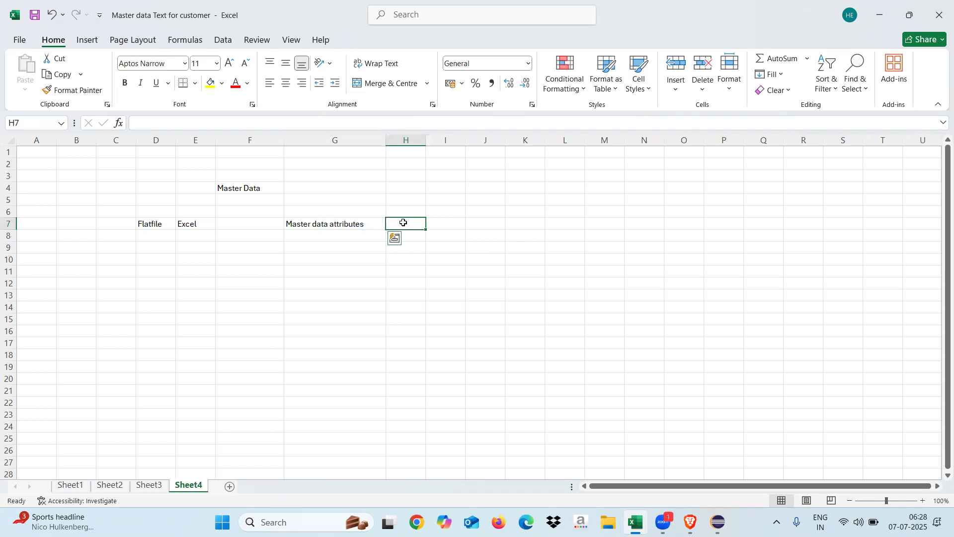
pyautogui.write('Customer')
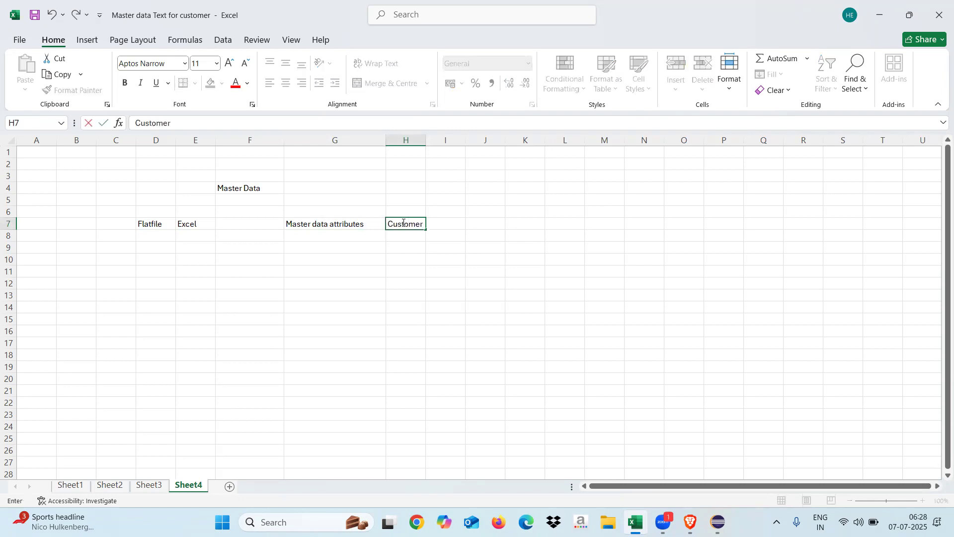
pyautogui.click(412, 262)
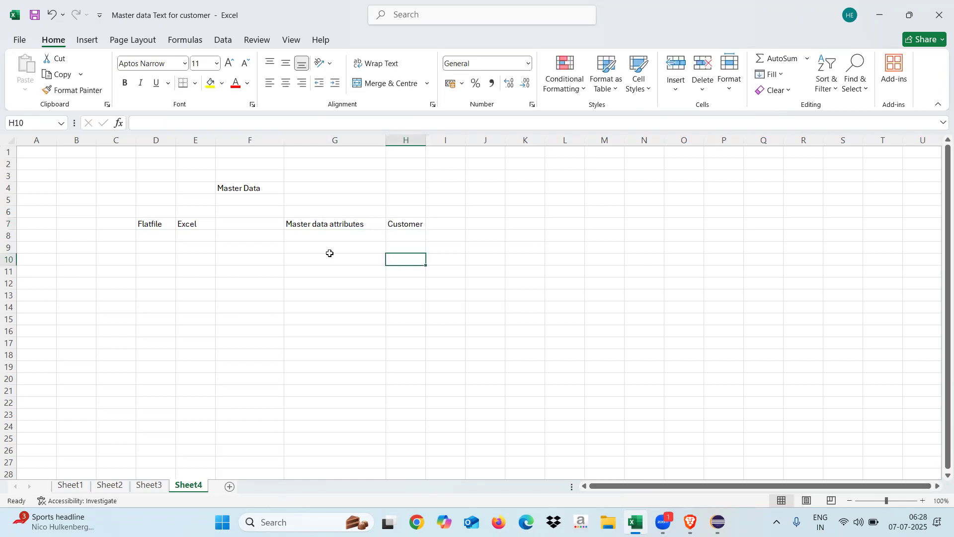
# Start a second source row with "Fltfile" in D11 and "excel" in E11.
pyautogui.click(151, 271)
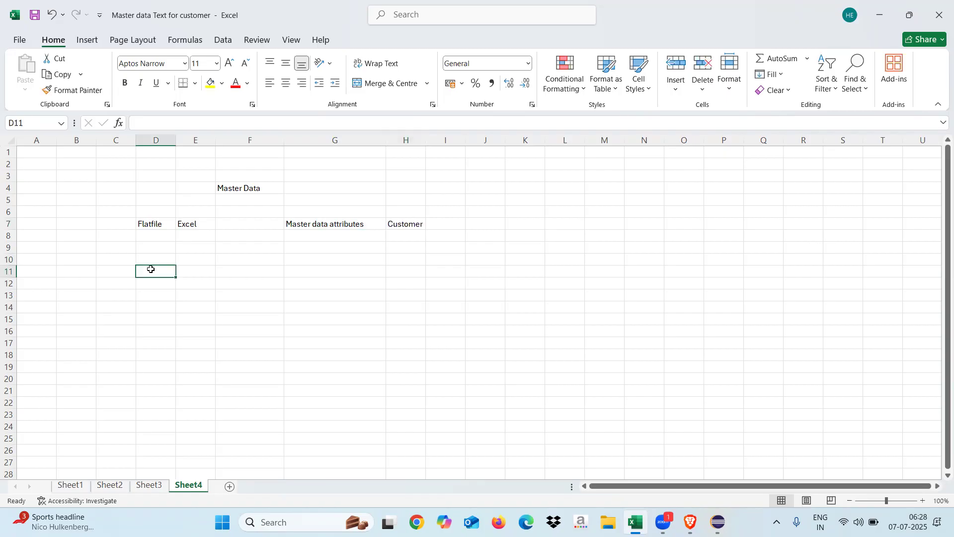
pyautogui.write('FLtfile')
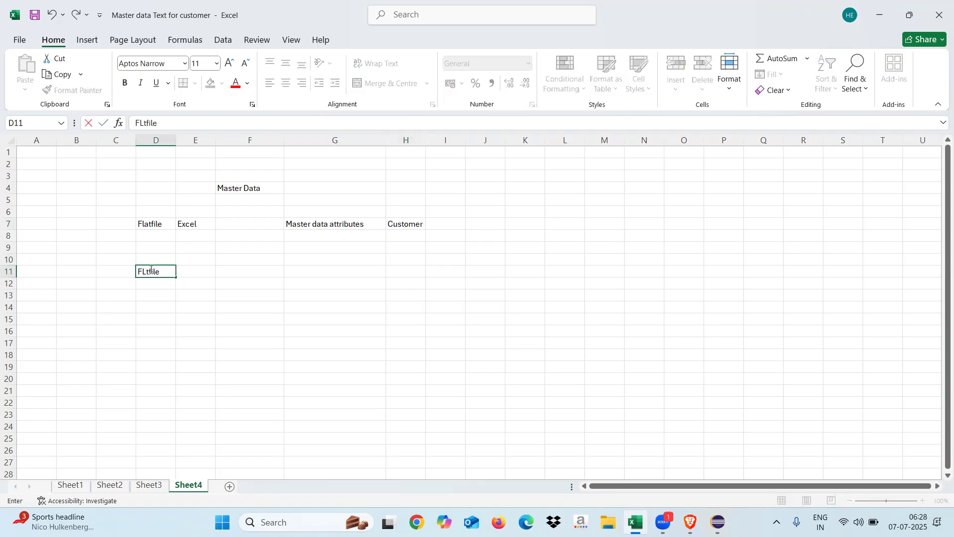
pyautogui.click(199, 272)
pyautogui.write('excel')
# Enter "Master data text" in G11 and "Customer" in H11, and widen column H.
pyautogui.click(320, 271)
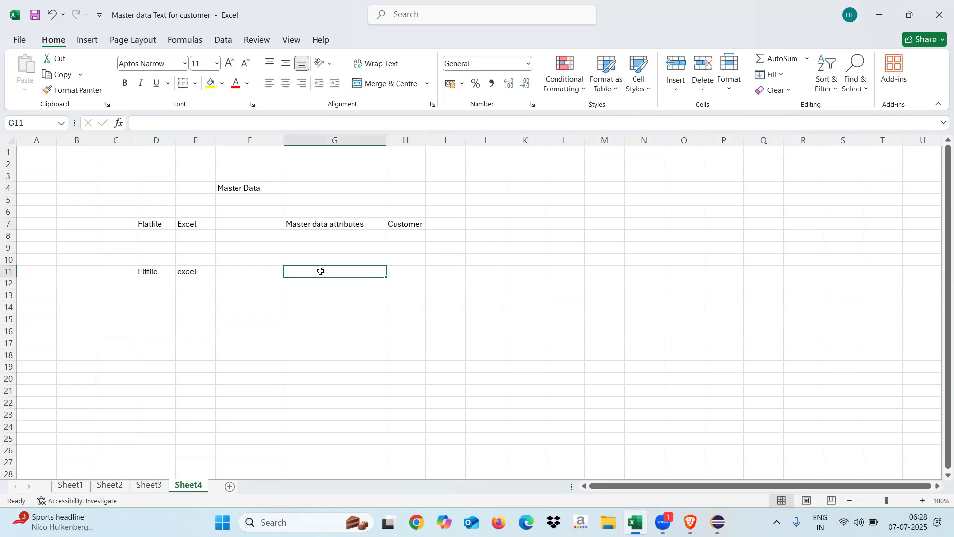
pyautogui.write('N')
pyautogui.press('BackSpace')
pyautogui.write('Master data')
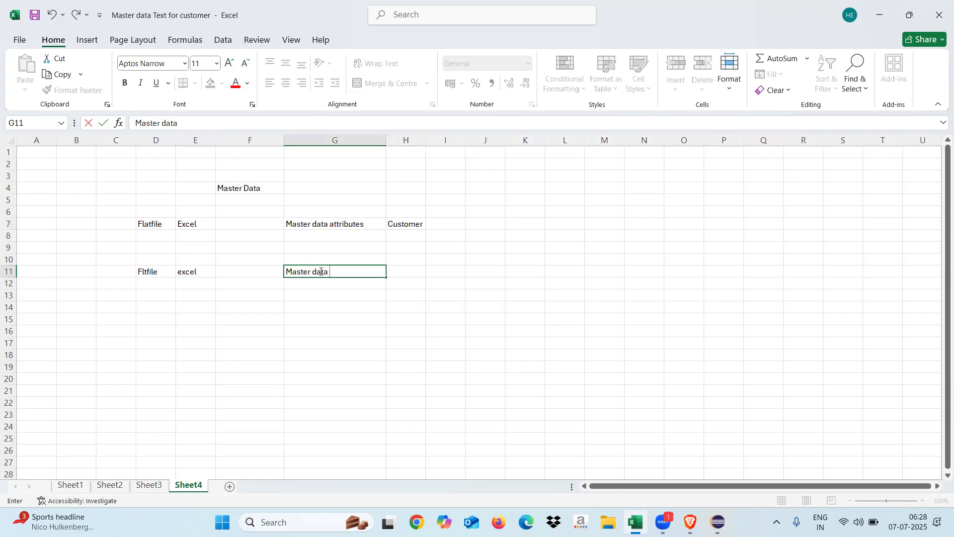
pyautogui.click(342, 319)
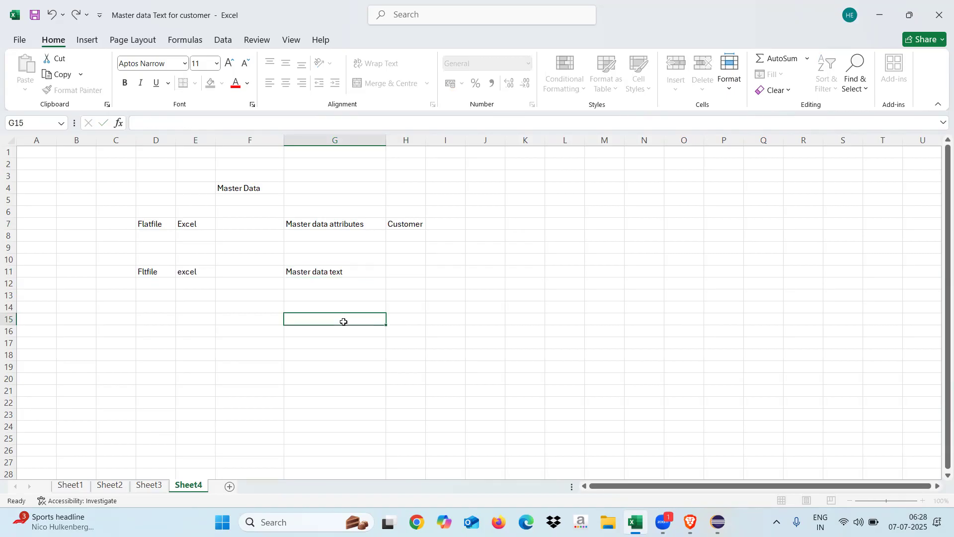
pyautogui.click(398, 272)
pyautogui.write('Customer')
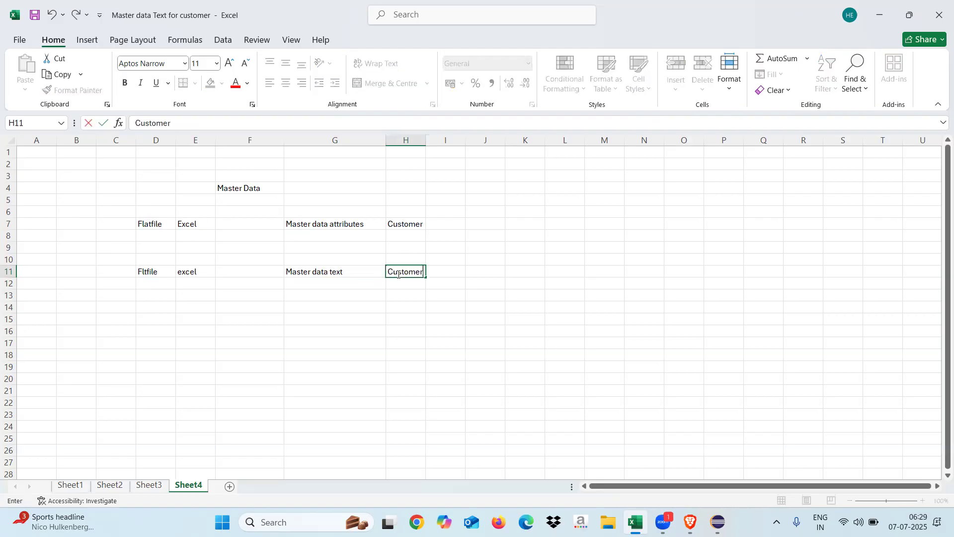
pyautogui.click(410, 341)
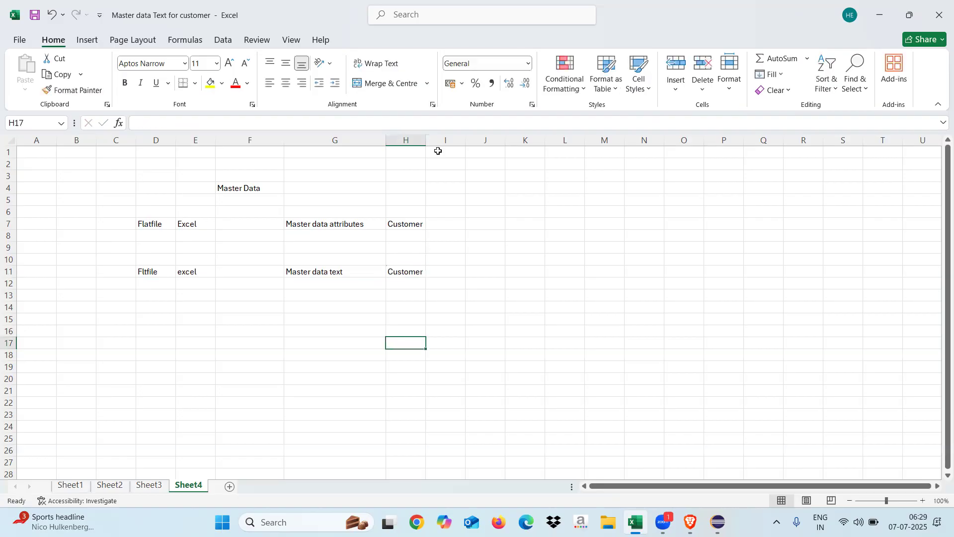
pyautogui.moveTo(426, 139); pyautogui.dragTo(457, 141)
# List "MD" in K5, "Attributes" in K7, "Text" in K9 and "Hierarchy" in K13, and widen column K.
pyautogui.click(550, 193)
pyautogui.write('MD')
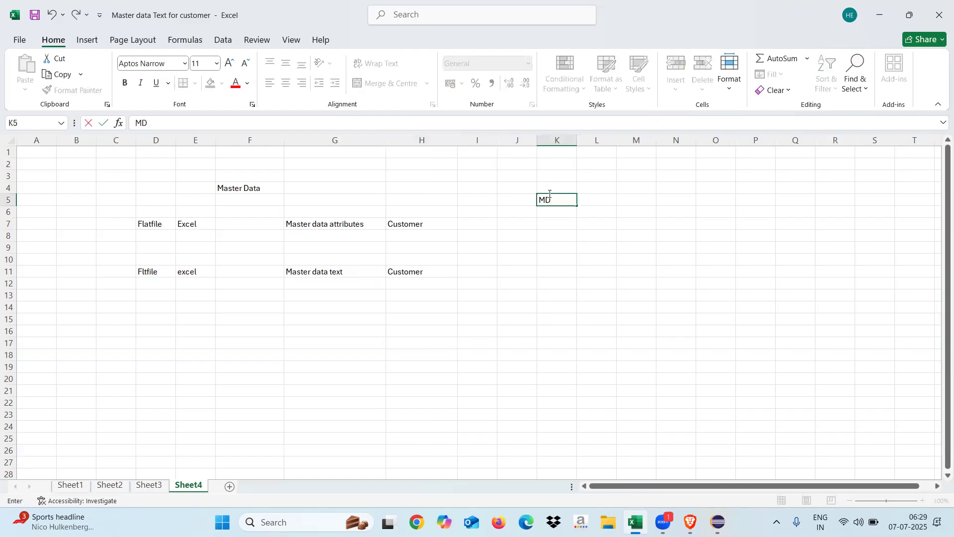
pyautogui.click(551, 226)
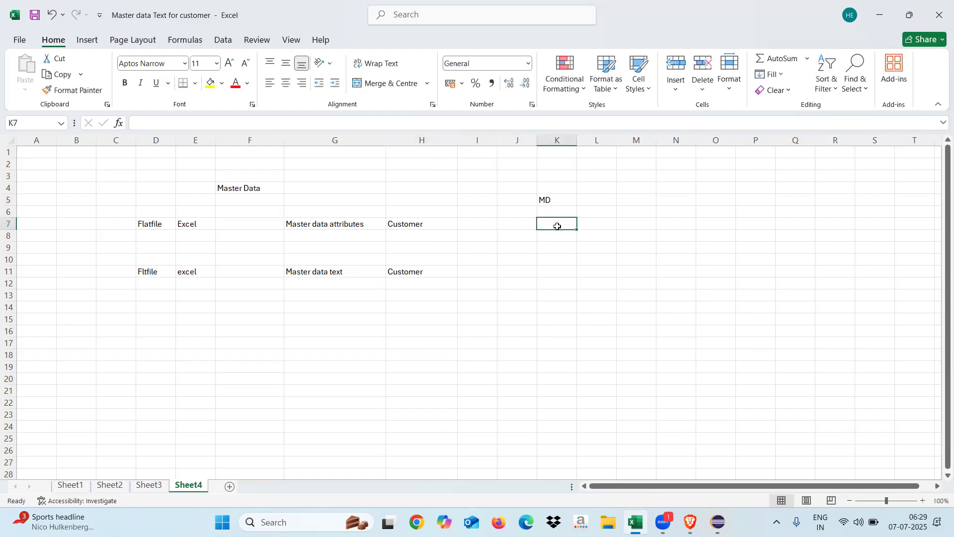
pyautogui.write('Attributes')
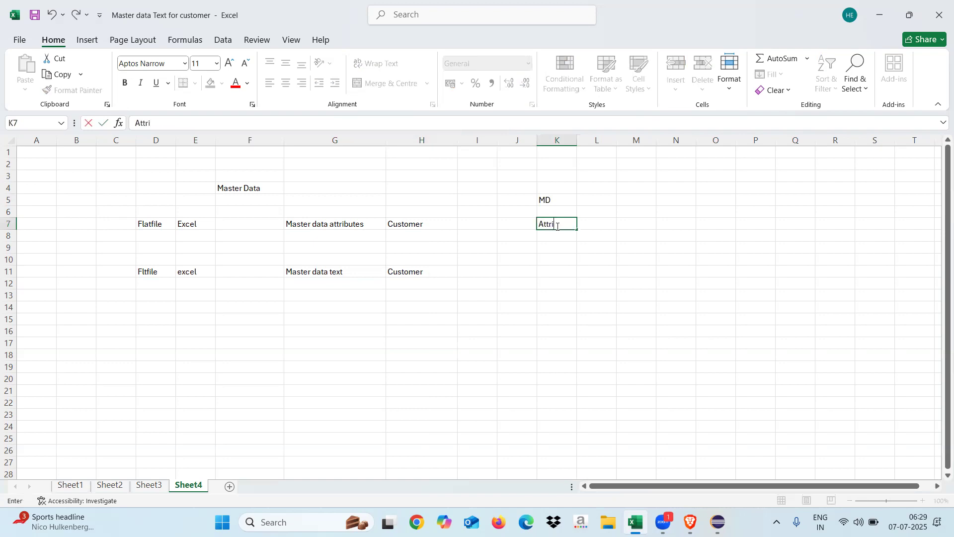
pyautogui.click(557, 247)
pyautogui.write('Text')
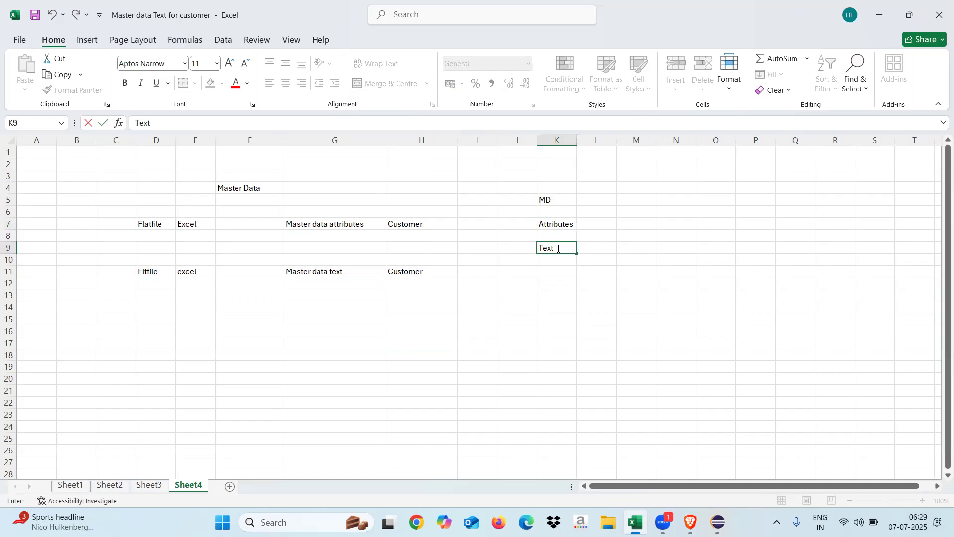
pyautogui.click(556, 294)
pyautogui.write('Hierarchi')
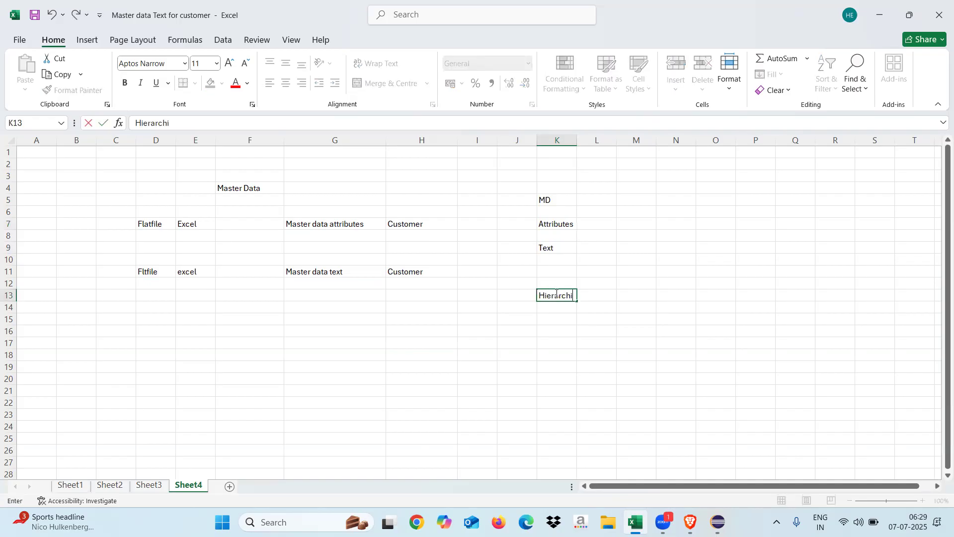
pyautogui.click(568, 340)
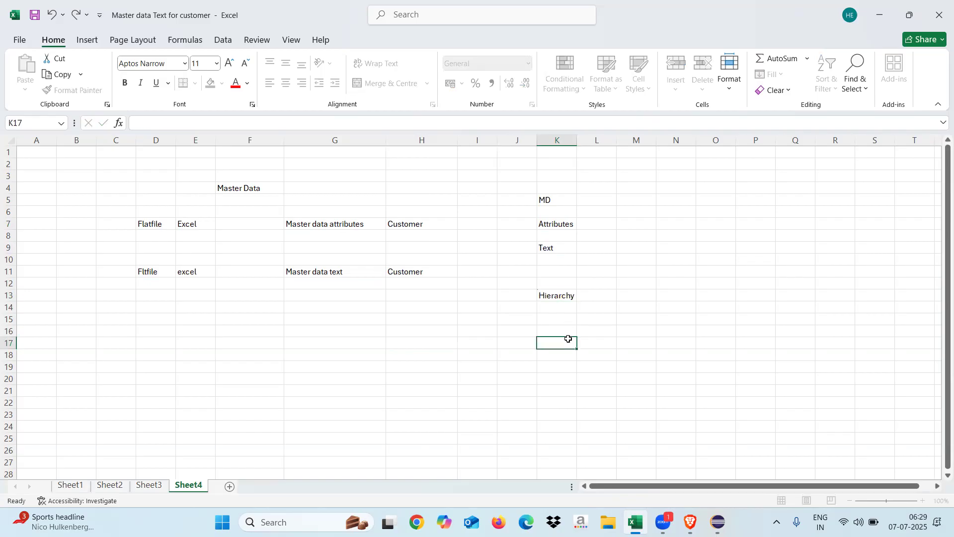
pyautogui.moveTo(577, 138); pyautogui.dragTo(616, 137)
# Highlight the attributes row D7:K7 with a yellow fill.
pyautogui.click(557, 229)
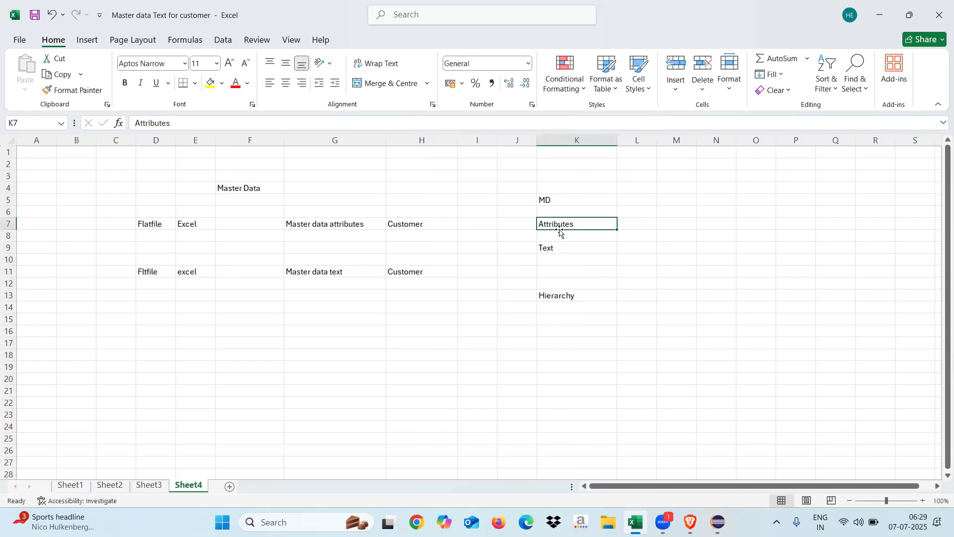
pyautogui.click(546, 248)
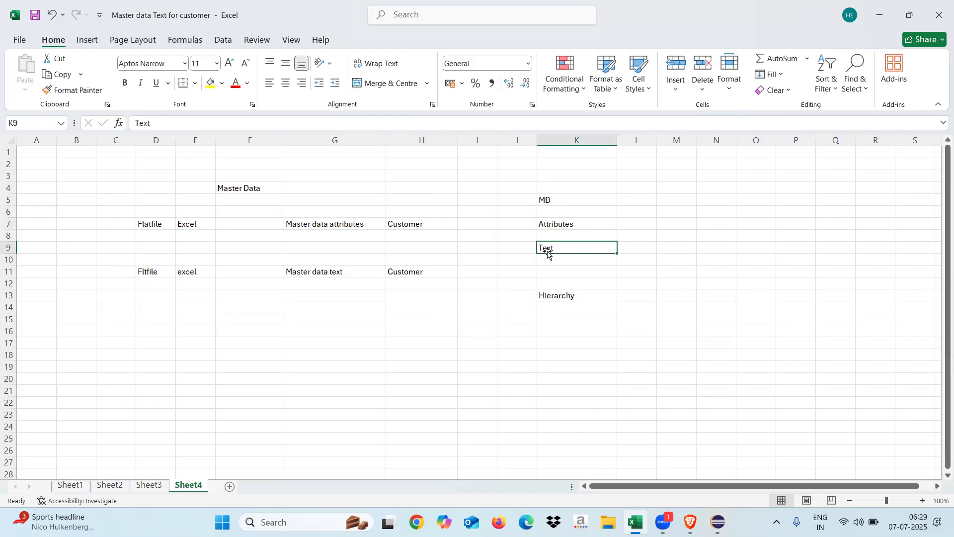
pyautogui.click(555, 221)
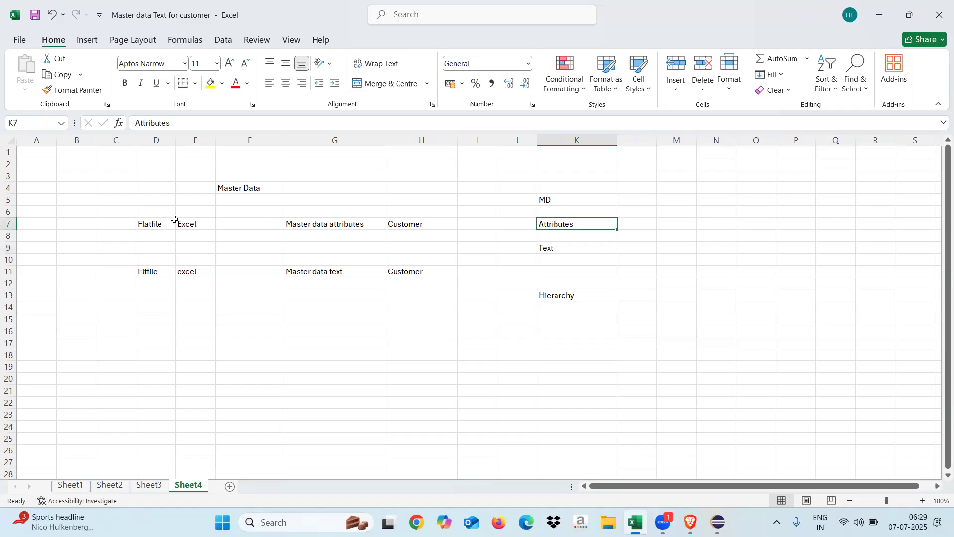
pyautogui.moveTo(156, 223); pyautogui.dragTo(568, 225)
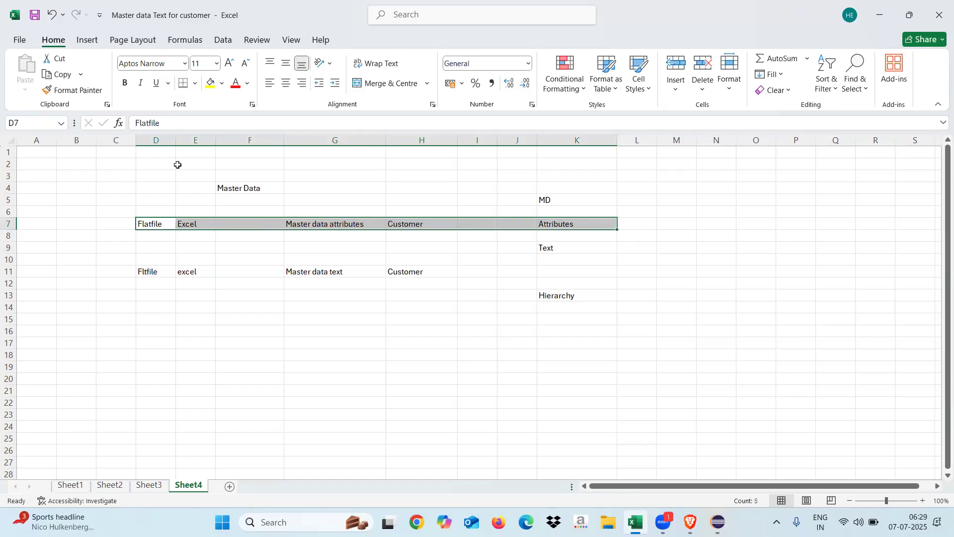
pyautogui.click(210, 83)
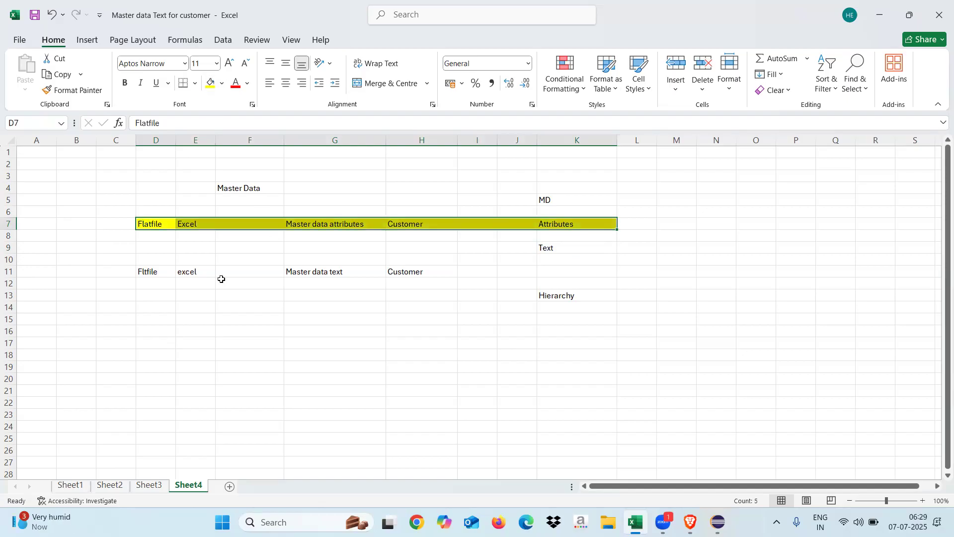
pyautogui.click(260, 332)
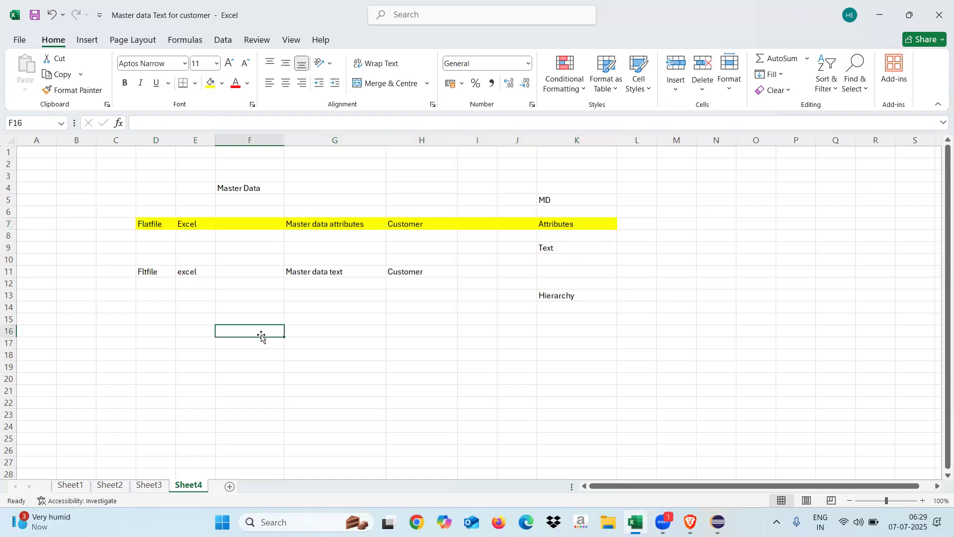
# Move the "Text" entry from K9 to K11 so that it lines up with the master data text row.
pyautogui.click(550, 272)
pyautogui.click(547, 246)
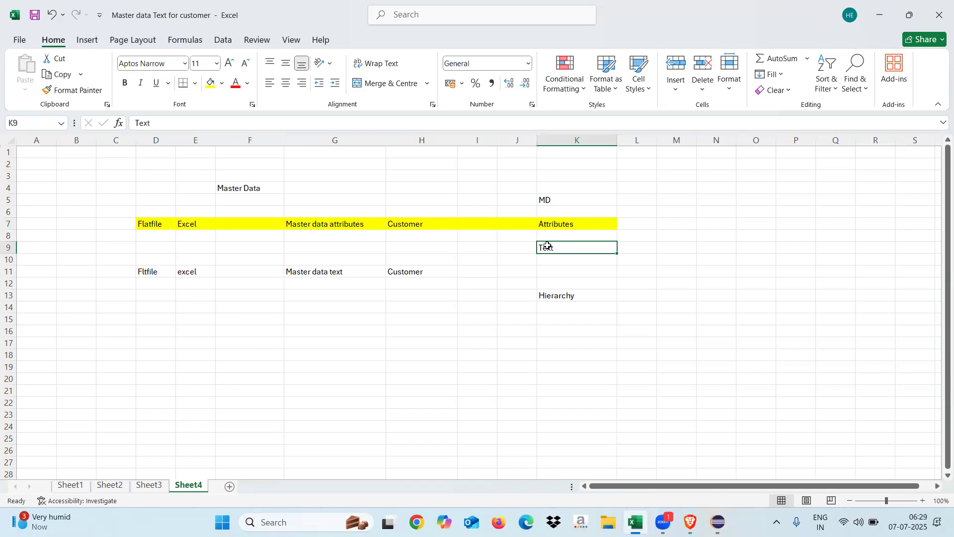
pyautogui.hotkey('ctrl', 'c')
pyautogui.click(548, 268)
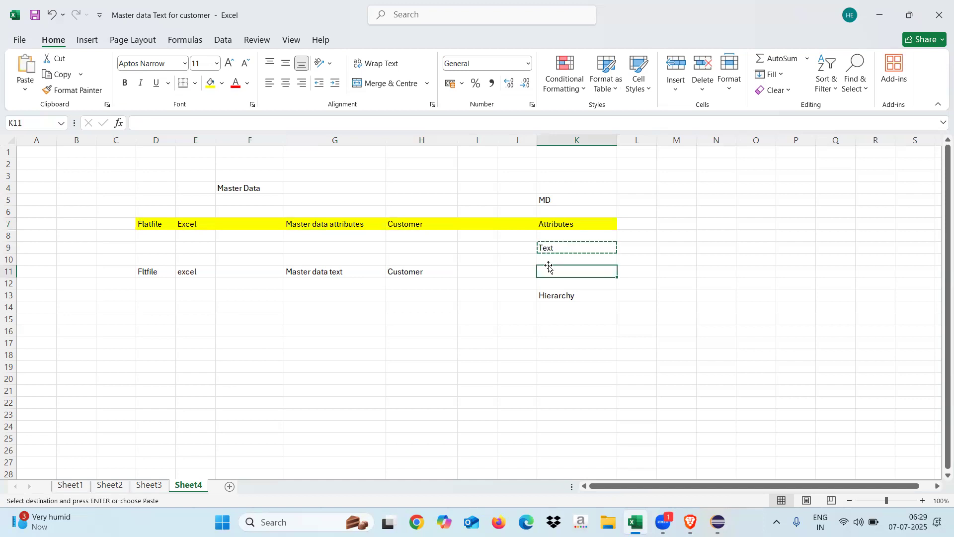
pyautogui.hotkey('ctrl', 'v')
pyautogui.click(472, 342)
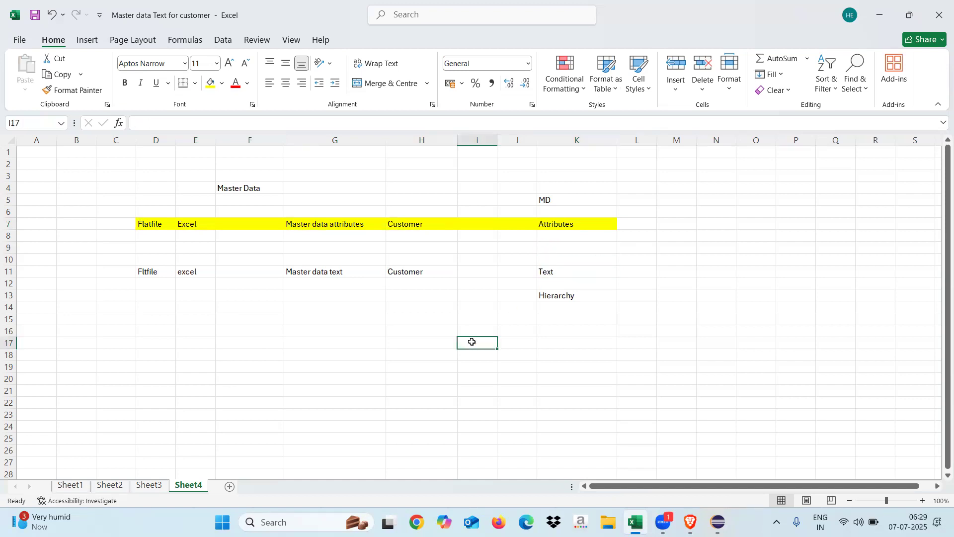
# Show the customer text data on Sheet1 and narrow the Short column (column B).
pyautogui.click(70, 485)
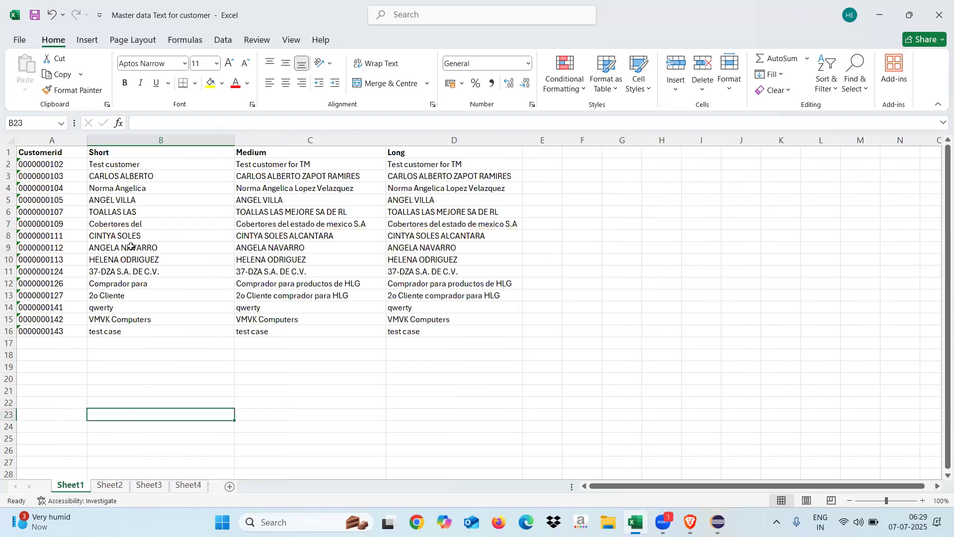
pyautogui.moveTo(233, 143); pyautogui.dragTo(192, 143)
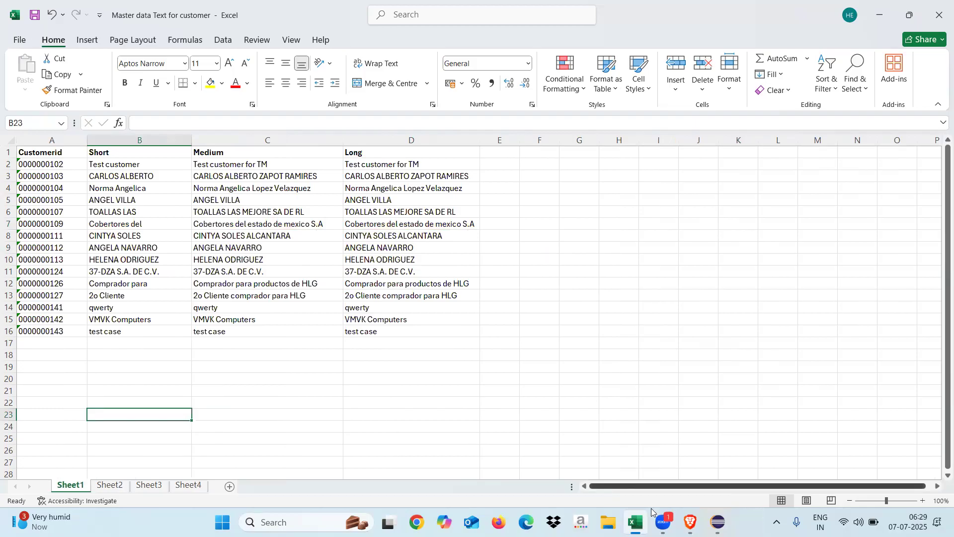
# Switch to Eclipse and view the technical name and attributes of characteristic ZCUST_12.
pyautogui.click(718, 522)
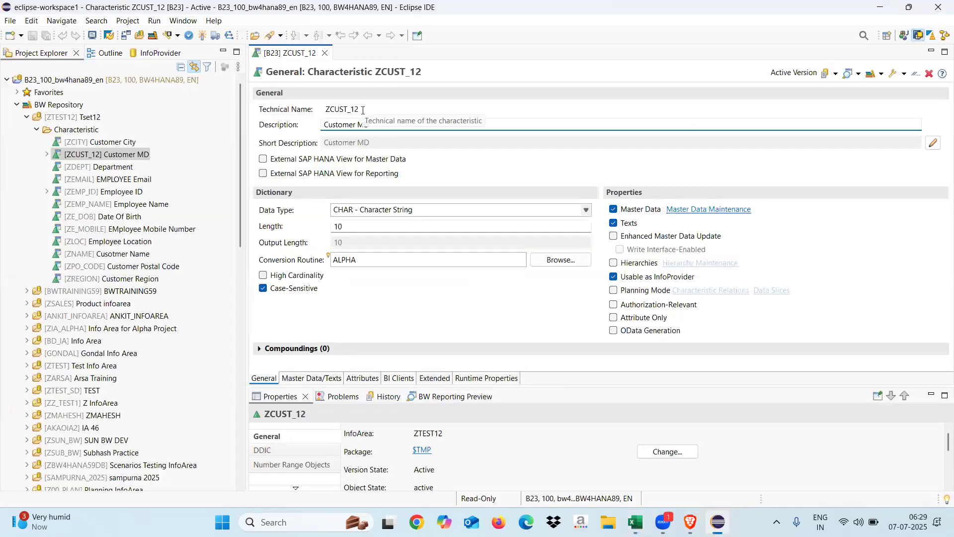
pyautogui.moveTo(363, 107); pyautogui.dragTo(325, 107)
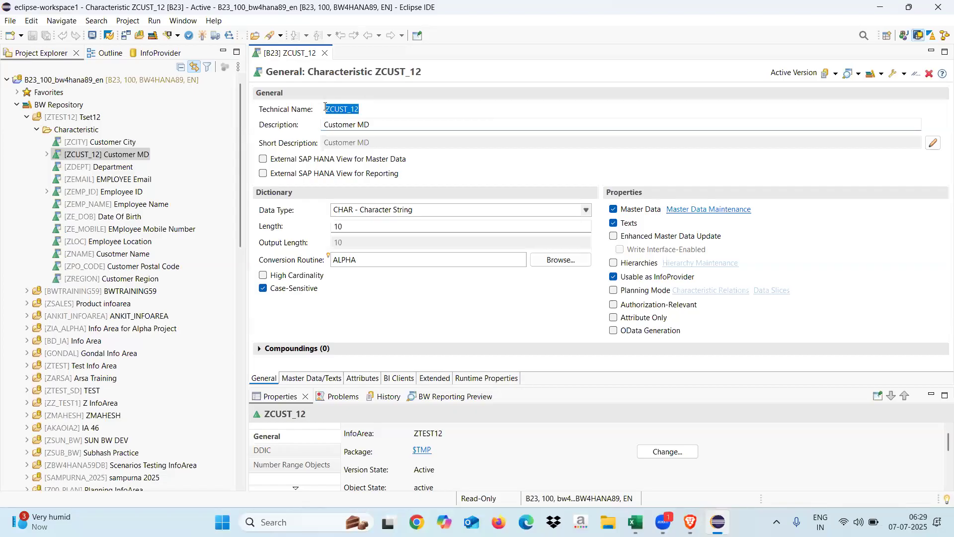
pyautogui.click(361, 379)
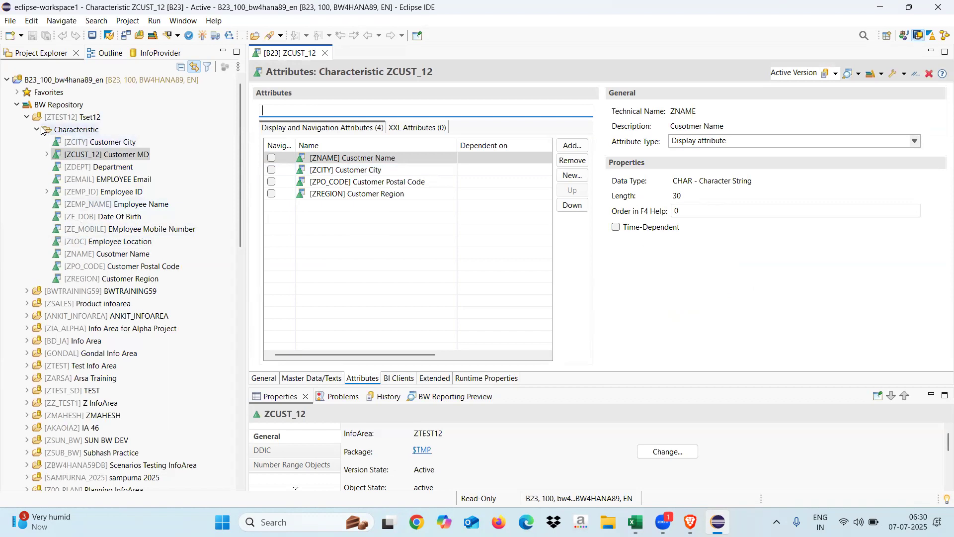
# Explore the data flow of characteristic ZCUST_12 (Customer MD) from the Tset12 InfoArea.
pyautogui.click(82, 158)
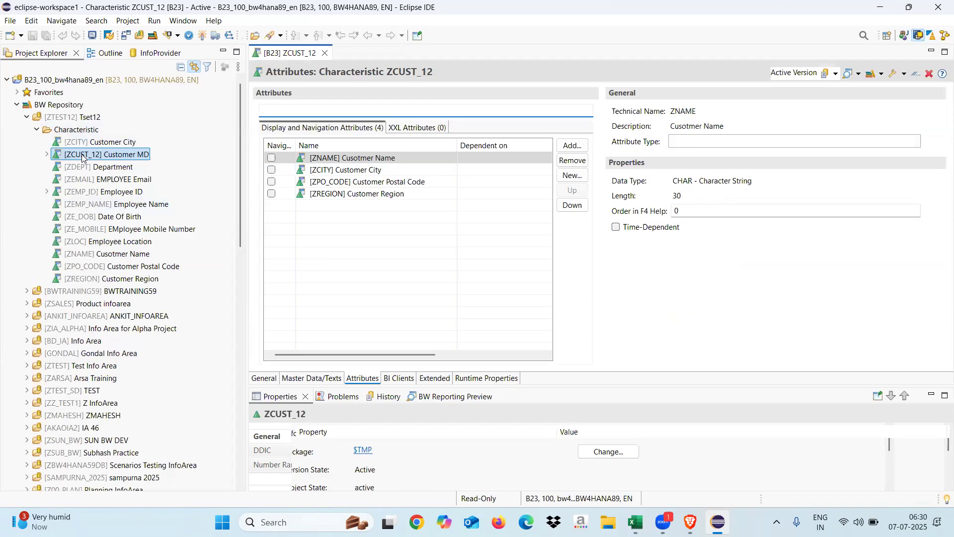
pyautogui.rightClick(82, 157)
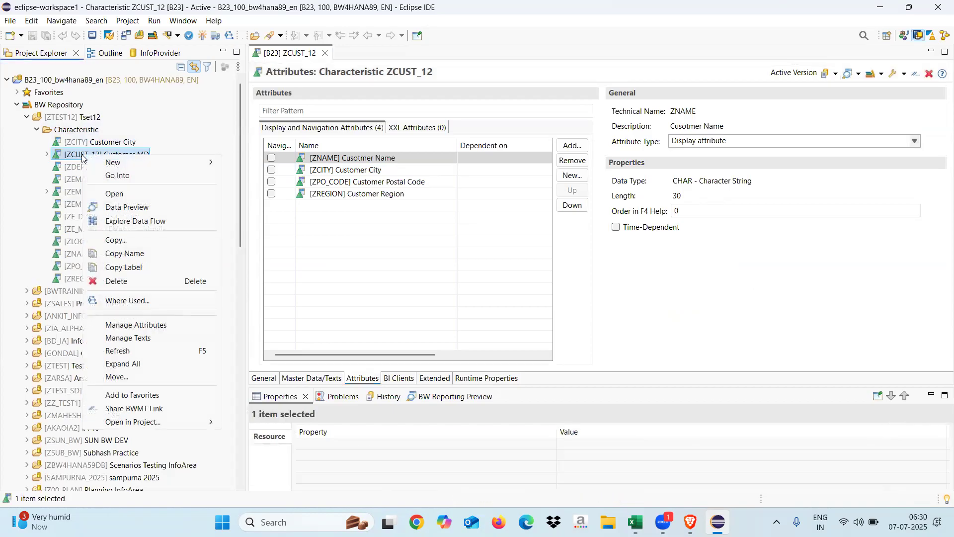
pyautogui.click(127, 220)
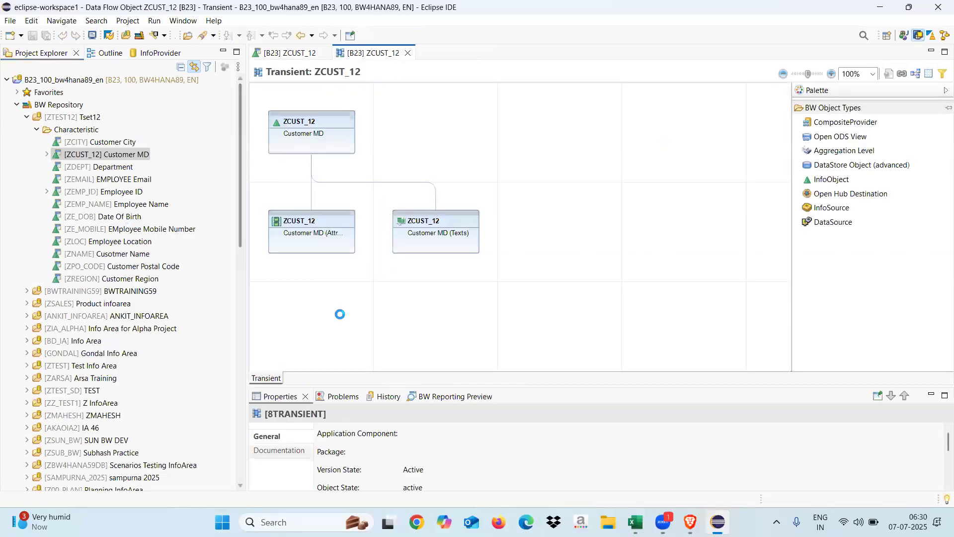
# Expand the data flow downwards from the ZCUST_12 attributes node and inspect its DataSource, source system and the texts node.
pyautogui.click(319, 248)
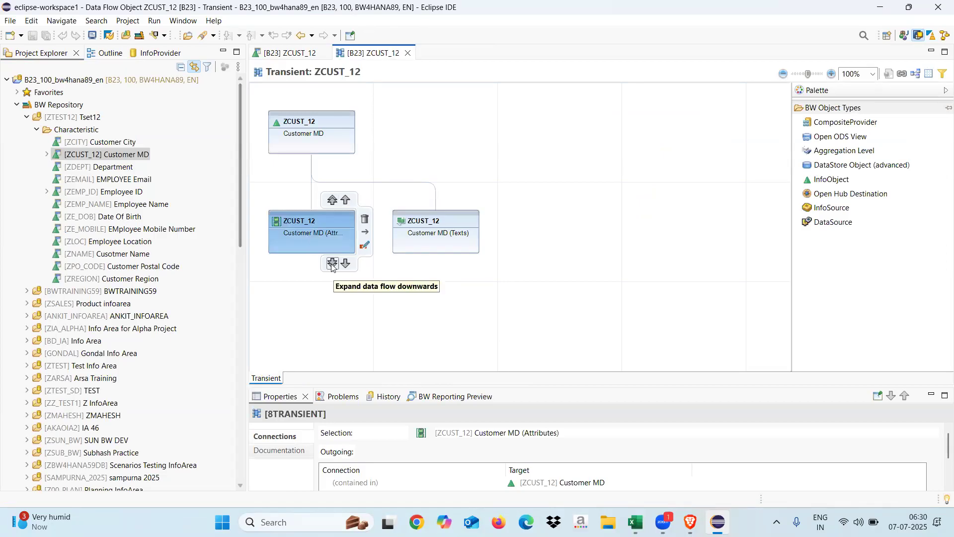
pyautogui.click(332, 264)
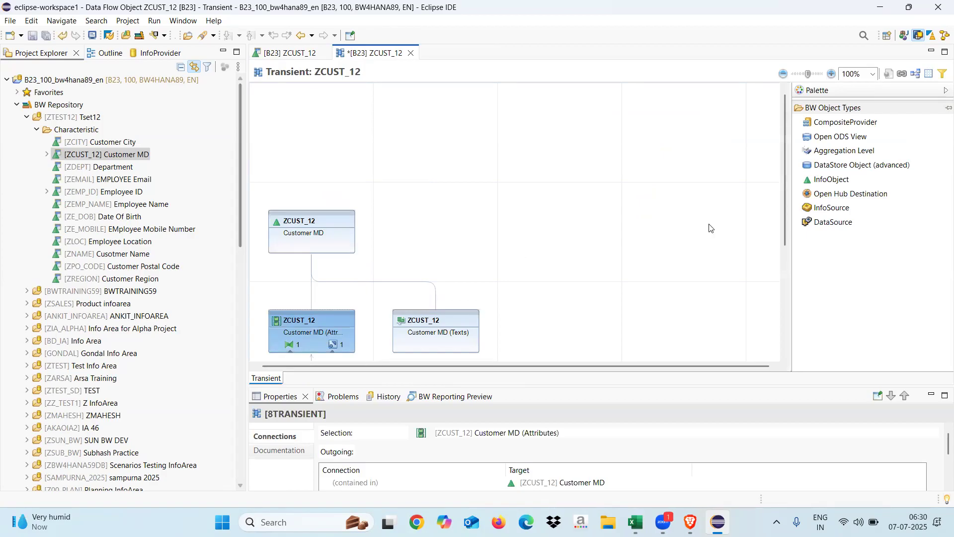
pyautogui.moveTo(785, 185); pyautogui.dragTo(779, 332)
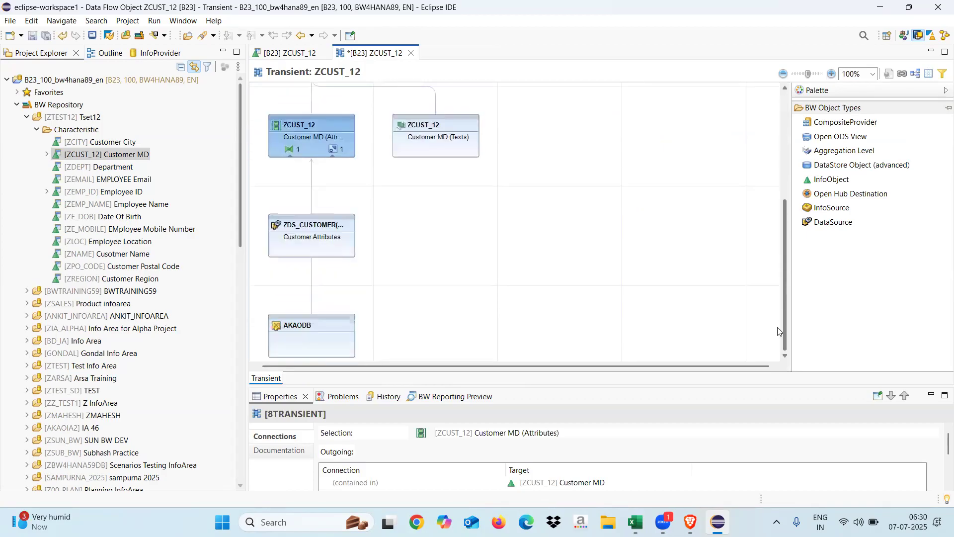
pyautogui.click(322, 226)
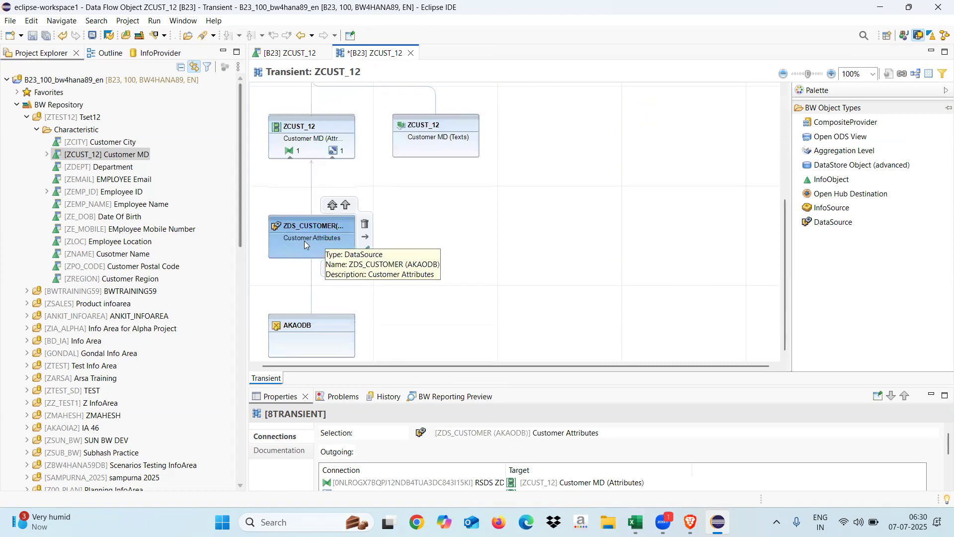
pyautogui.moveTo(328, 317)
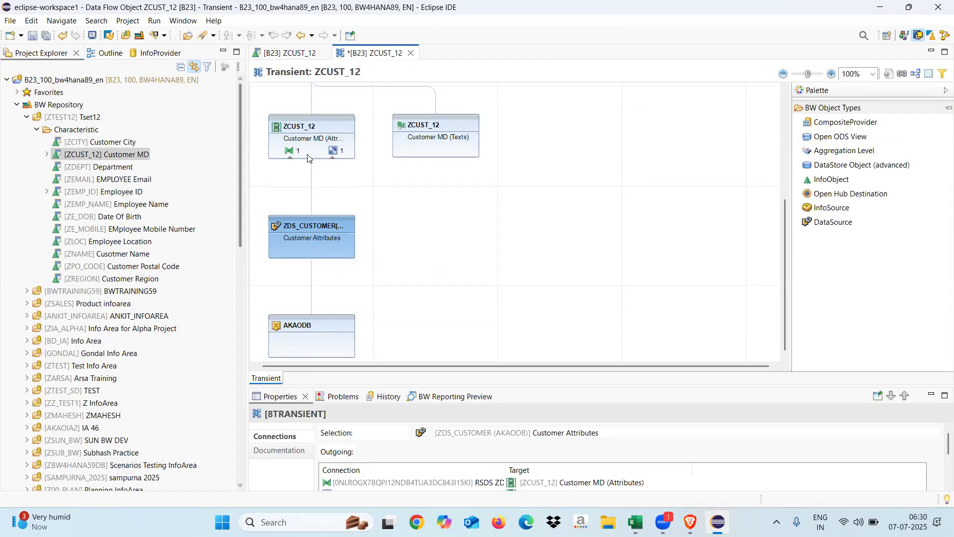
pyautogui.moveTo(309, 128)
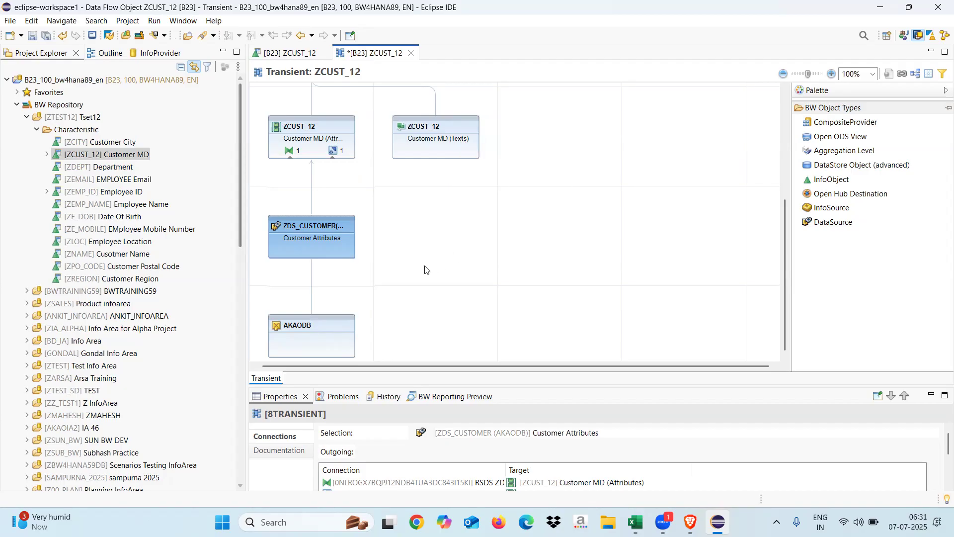
pyautogui.moveTo(440, 127)
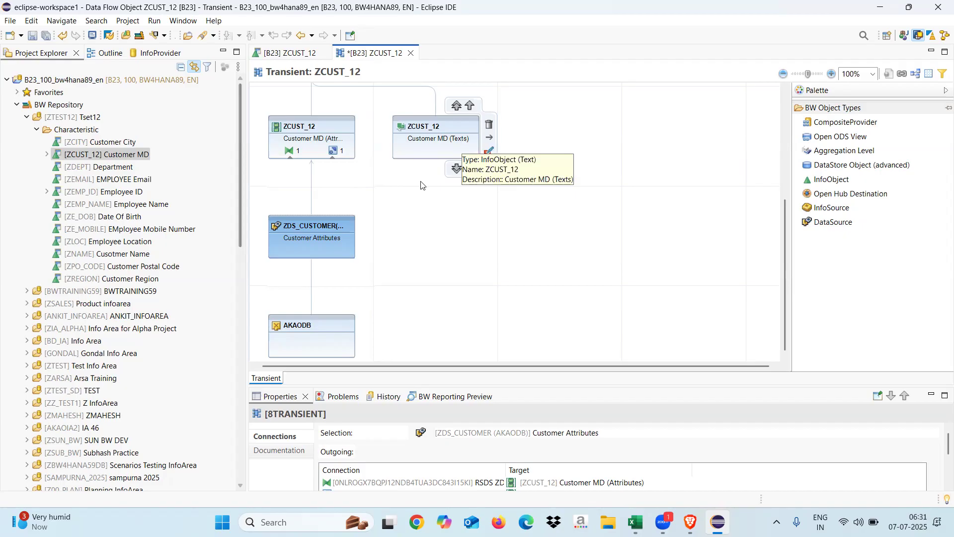
pyautogui.moveTo(323, 232)
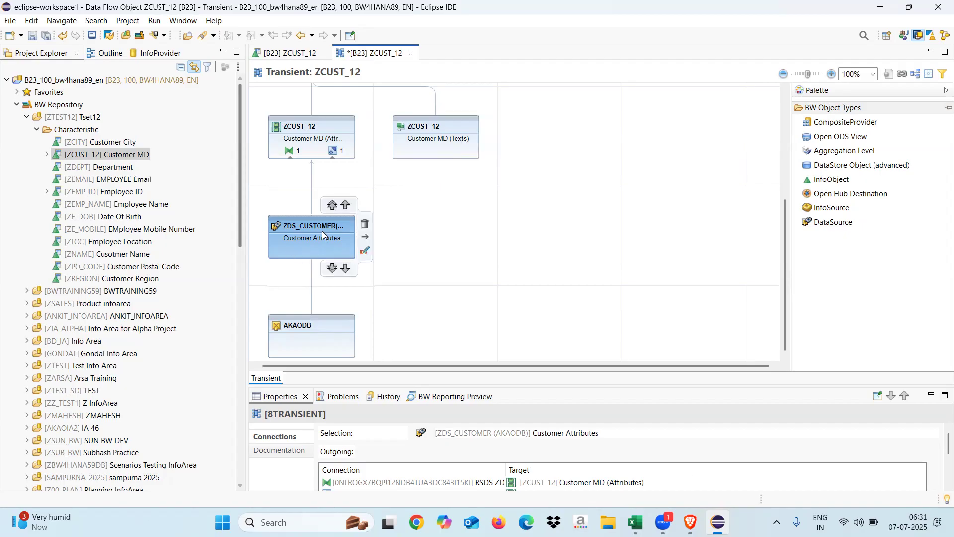
# Add a new DataSource node to the data flow beneath the Customer MD (Texts) node, keeping its default name.
pyautogui.click(827, 224)
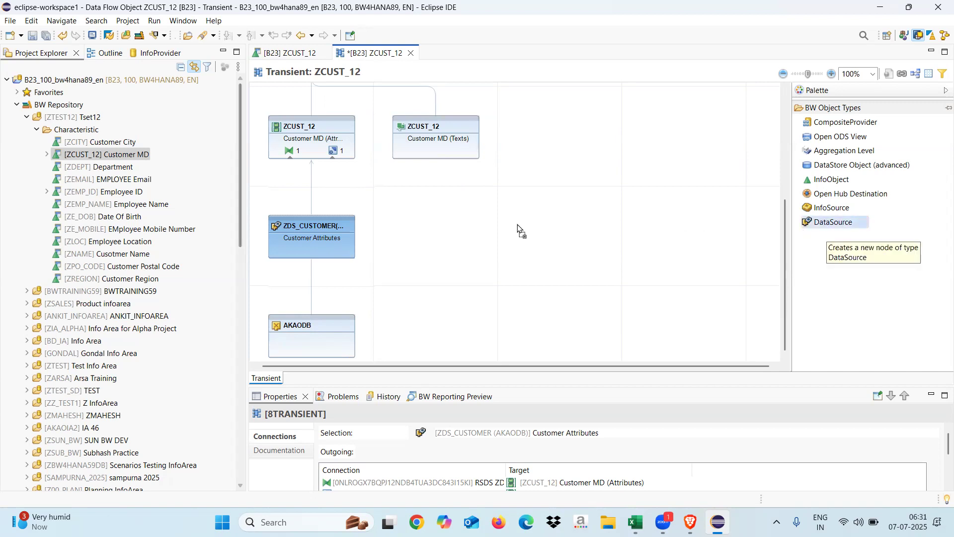
pyautogui.click(437, 222)
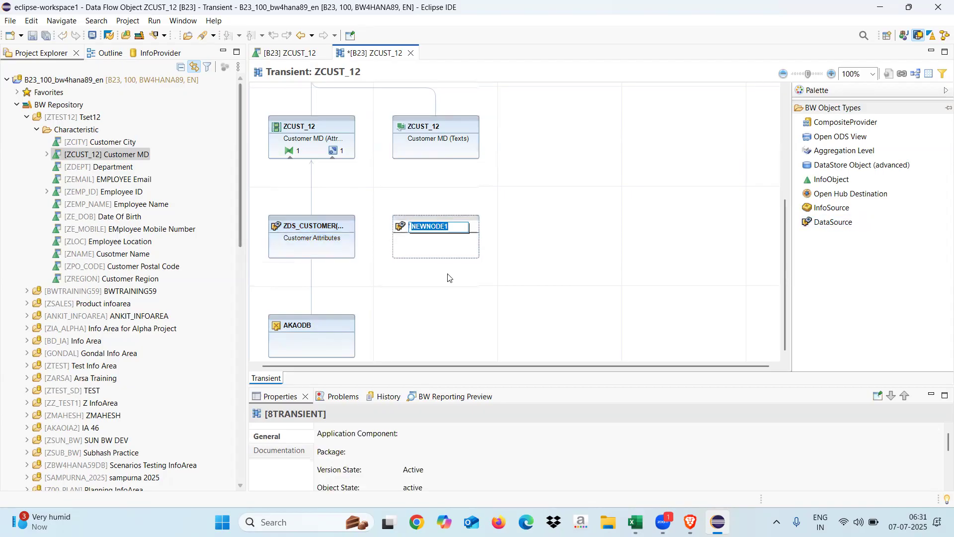
pyautogui.click(448, 279)
pyautogui.click(443, 228)
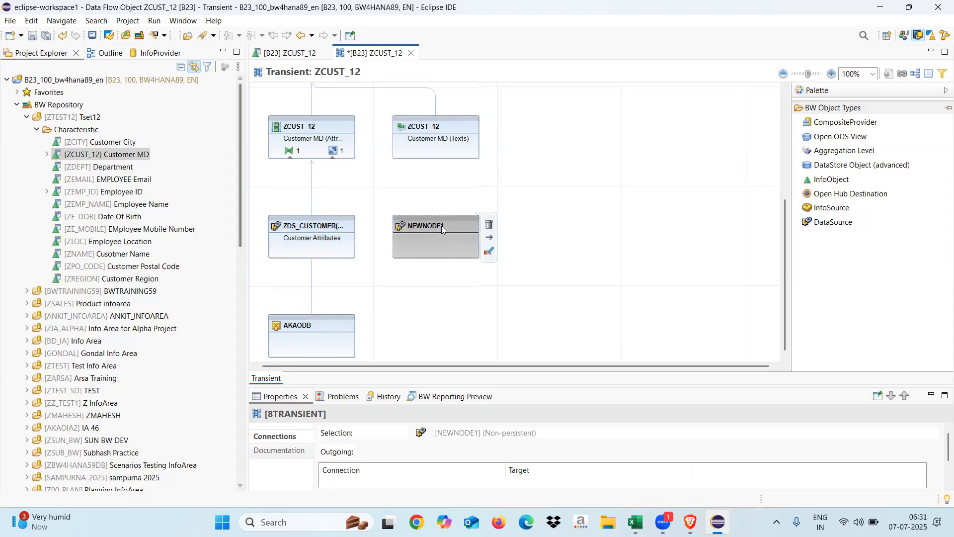
# Start creating a DataSource from the new node, with AKAODB picked as its source system in project B23_100_bw4hana89_en.
pyautogui.rightClick(442, 228)
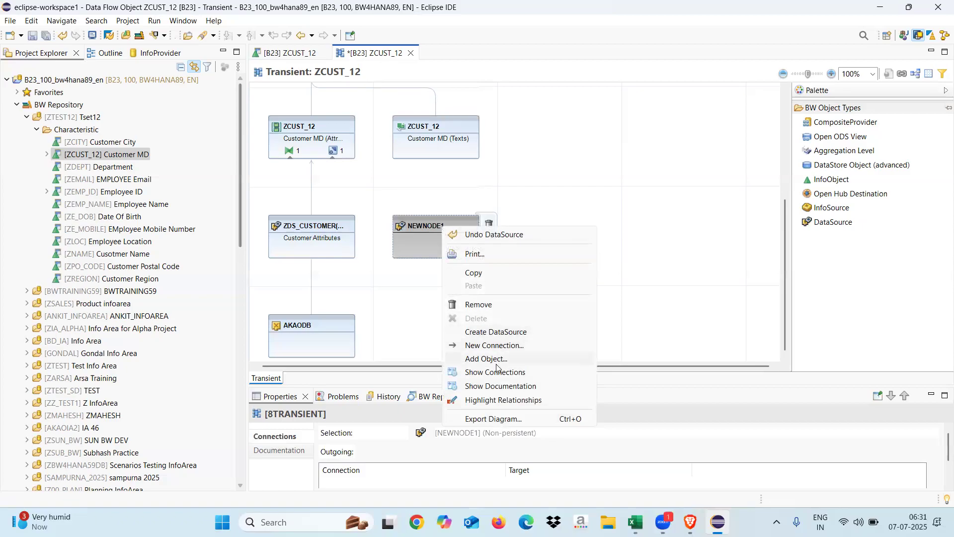
pyautogui.click(500, 336)
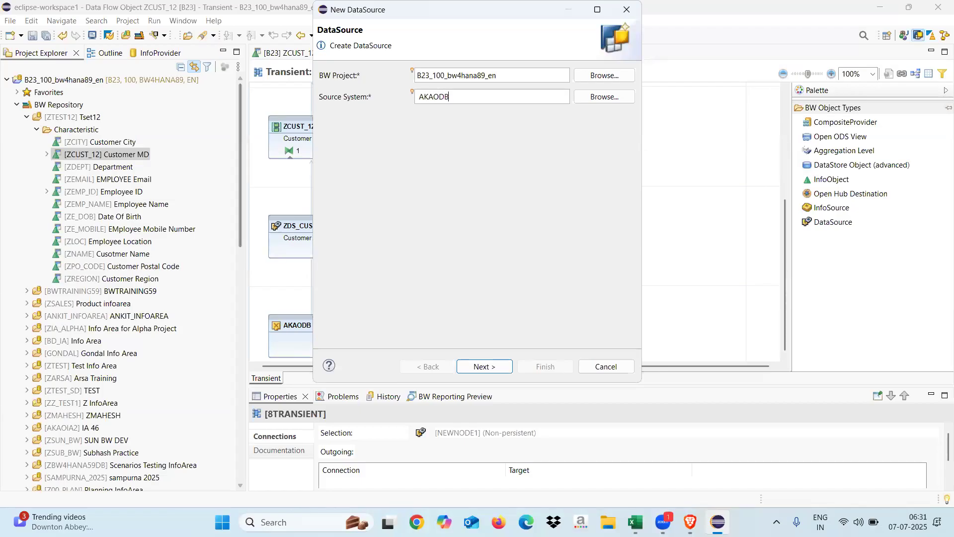
pyautogui.moveTo(361, 76); pyautogui.dragTo(402, 92)
pyautogui.click(484, 366)
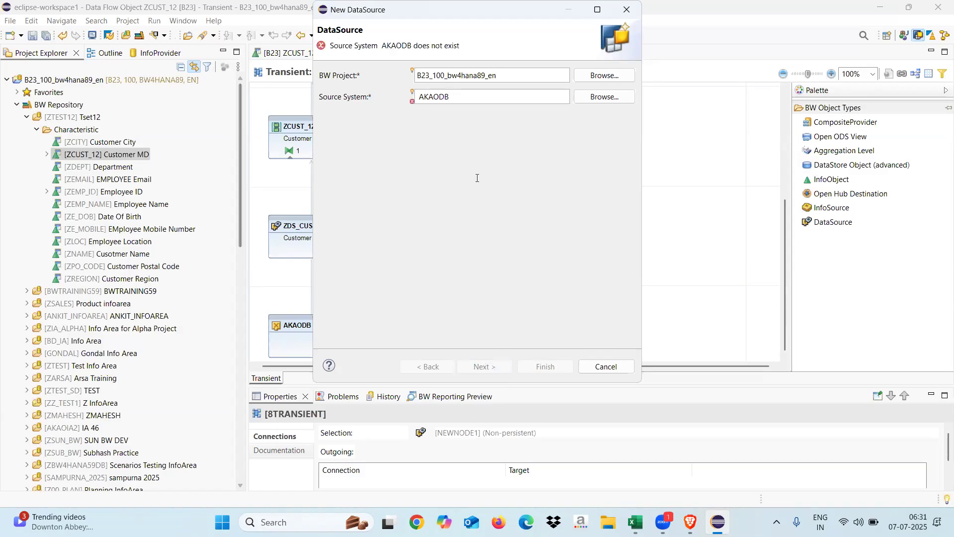
pyautogui.click(522, 62)
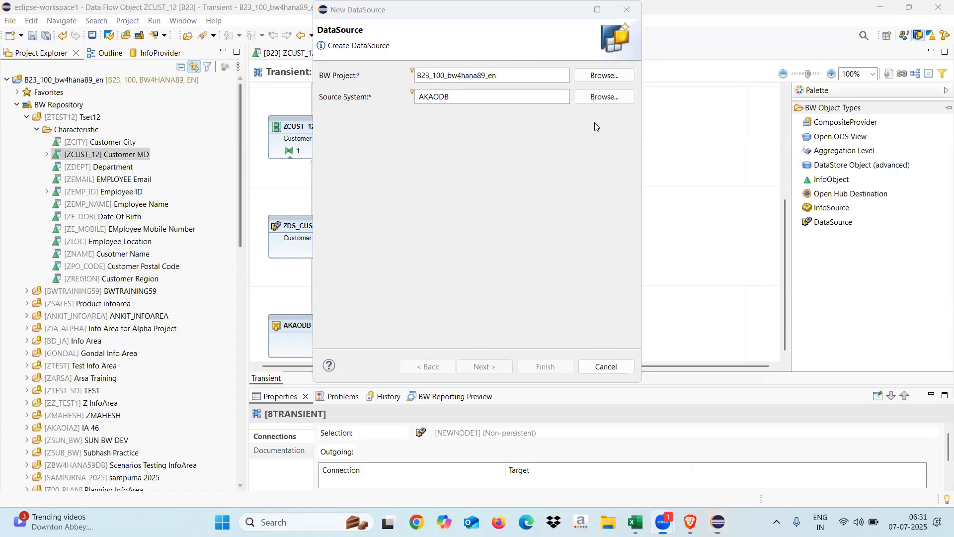
pyautogui.click(604, 96)
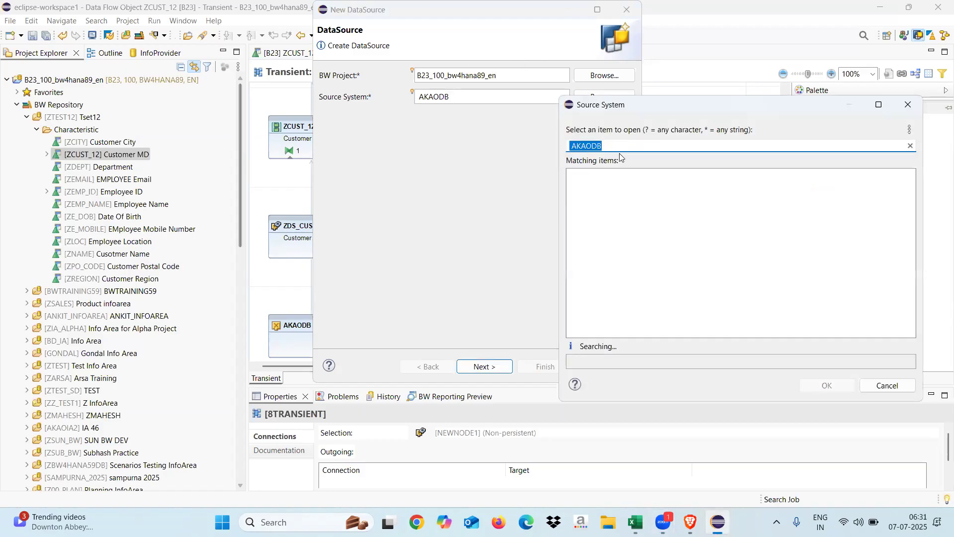
pyautogui.doubleClick(598, 175)
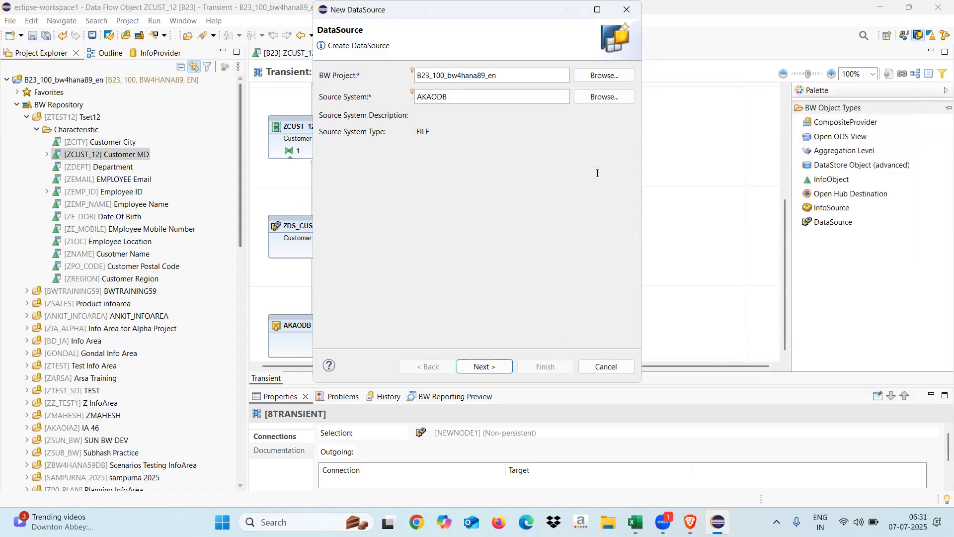
pyautogui.click(481, 366)
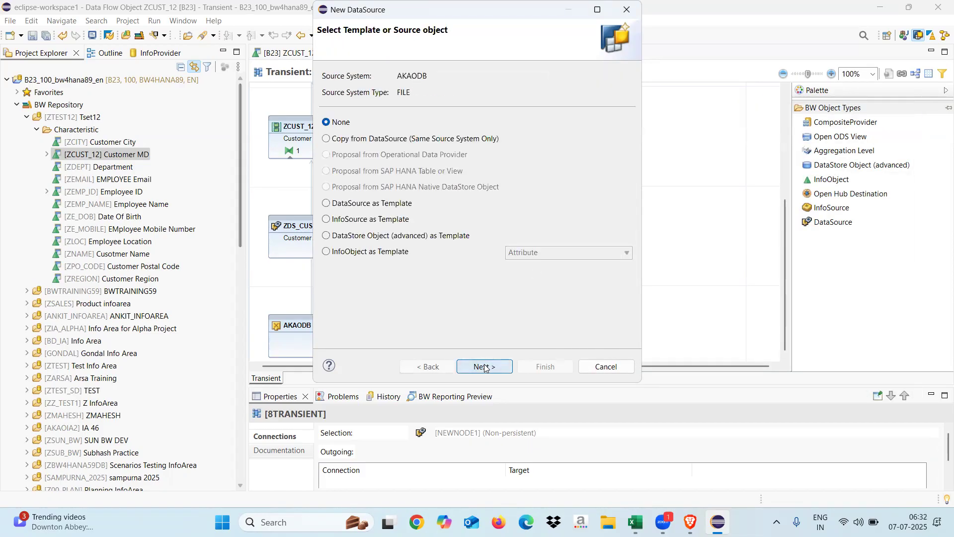
# Proceed without a template and assign the DataSource to application component CUSTOMER.
pyautogui.click(473, 362)
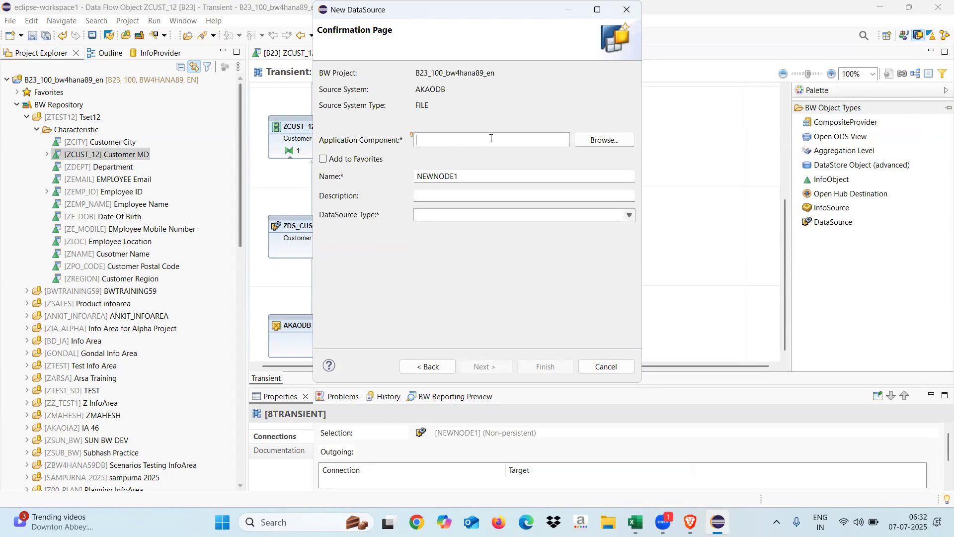
pyautogui.click(604, 140)
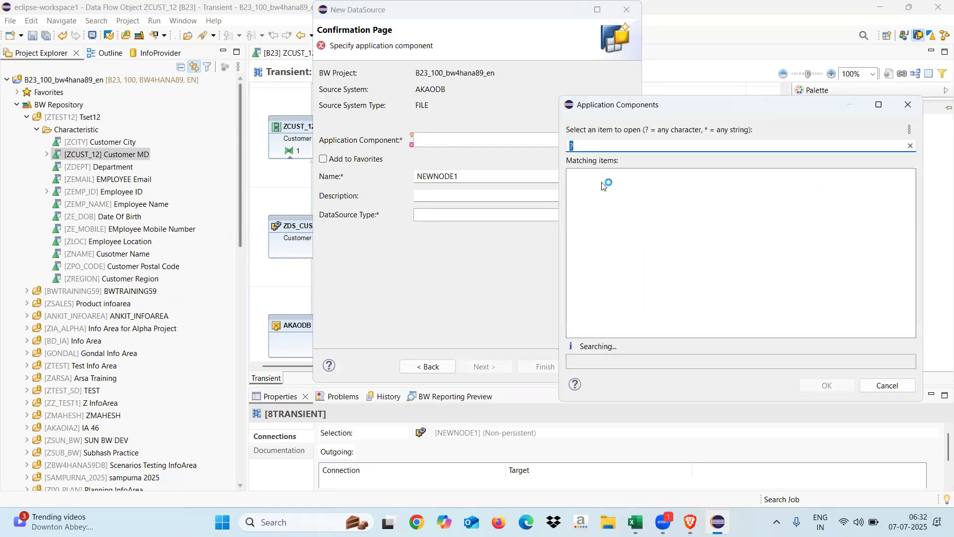
pyautogui.doubleClick(602, 174)
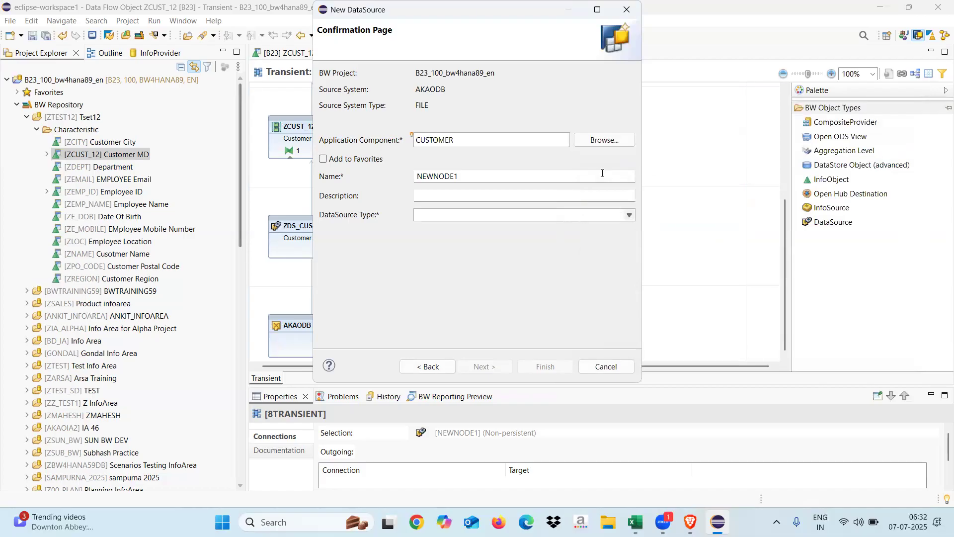
# Name the DataSource ZDS_CUST_TEXT and give it the description "CUstoemr Text datasource".
pyautogui.click(480, 179)
pyautogui.press('BackSpace')
pyautogui.press('BackSpace')
pyautogui.press('BackSpace')
pyautogui.press('BackSpace')
pyautogui.press('BackSpace')
pyautogui.press('BackSpace')
pyautogui.press('BackSpace')
pyautogui.moveTo(431, 13); pyautogui.dragTo(508, 48)
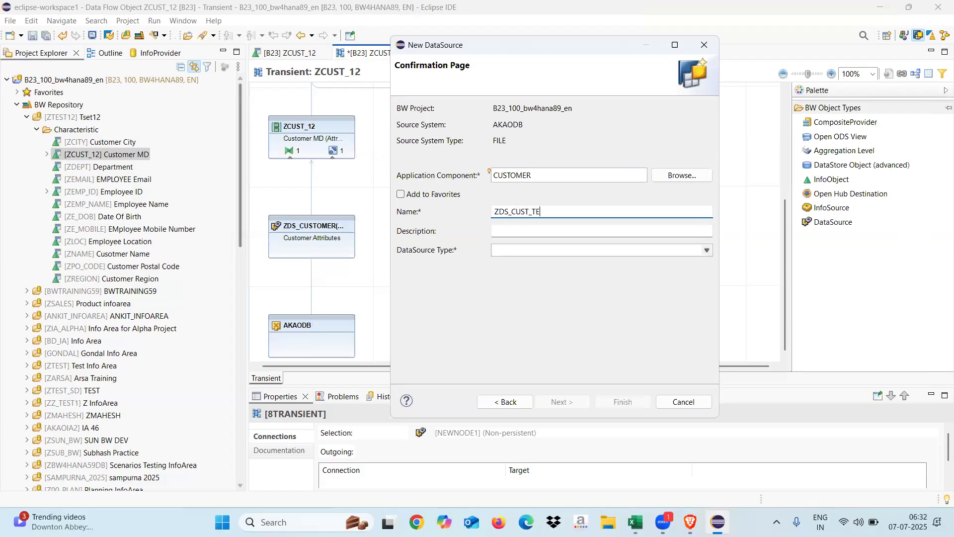
pyautogui.click(507, 233)
pyautogui.write('CUstoem')
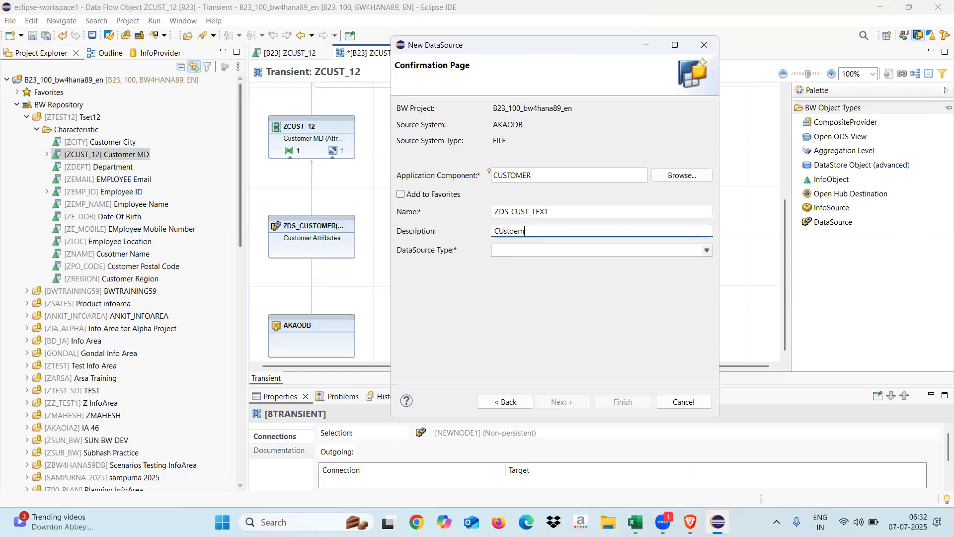
pyautogui.write('r Tex')
# Set the DataSource type to Master Data Text and finish creating the DataSource.
pyautogui.click(525, 253)
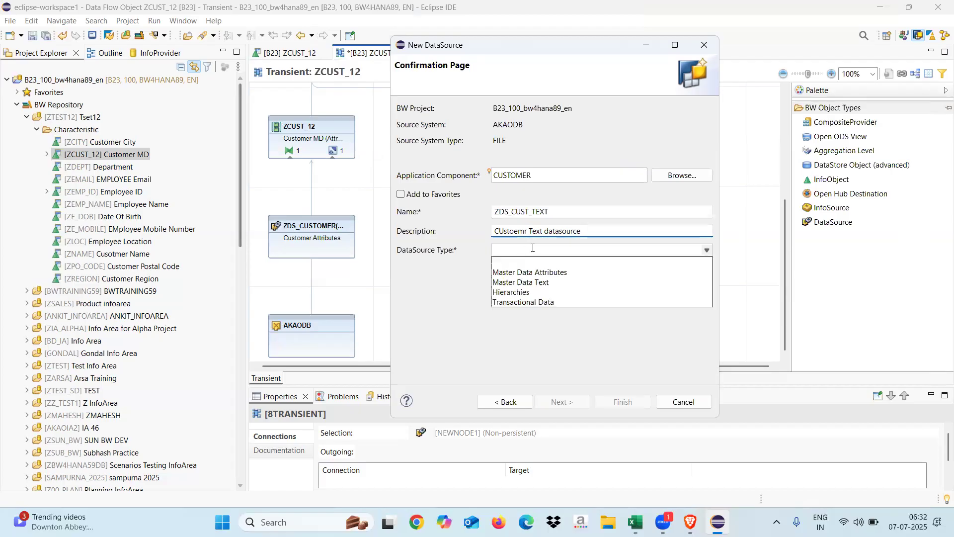
pyautogui.click(553, 271)
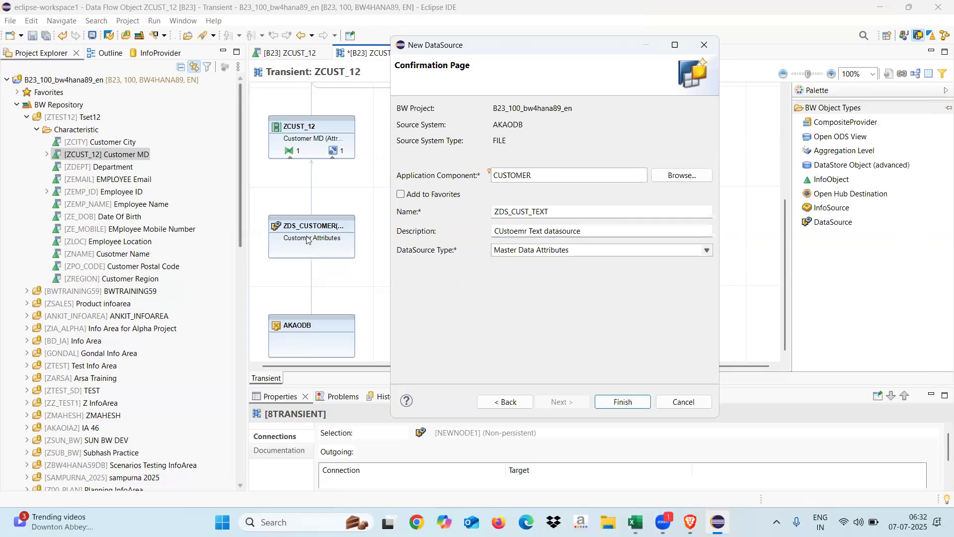
pyautogui.click(572, 251)
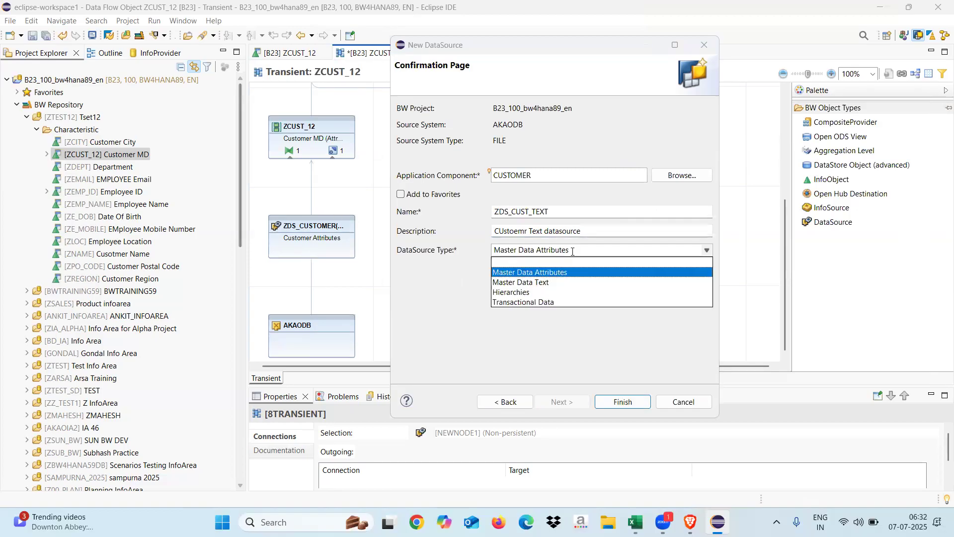
pyautogui.click(540, 283)
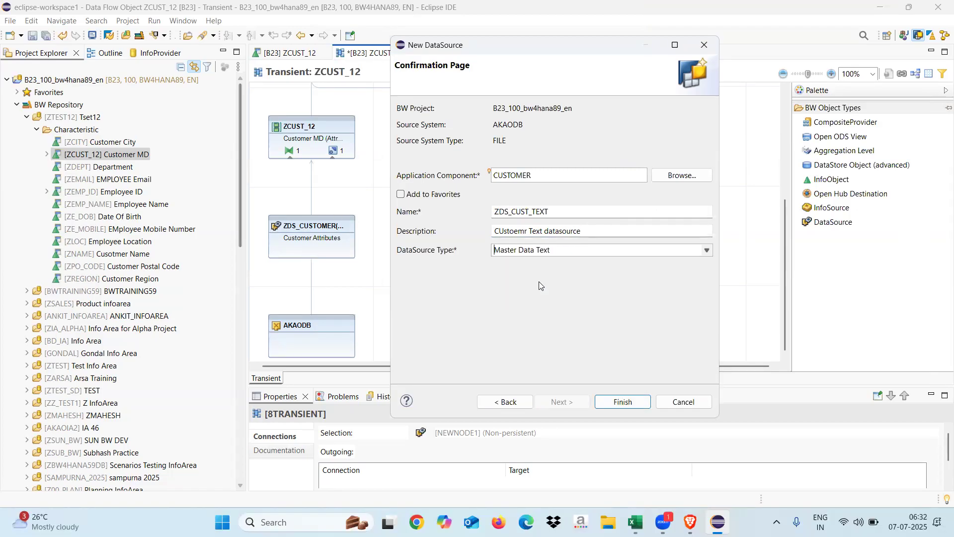
pyautogui.click(555, 251)
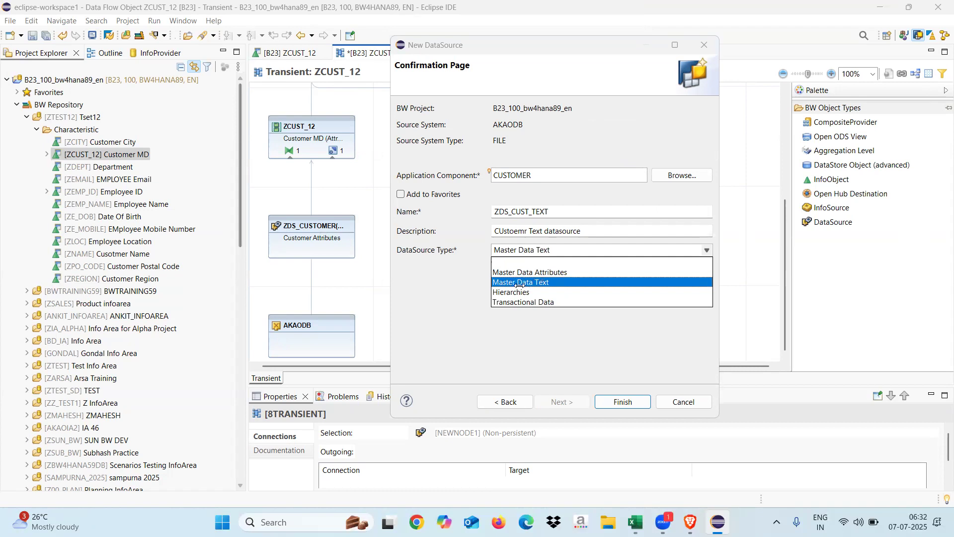
pyautogui.click(536, 283)
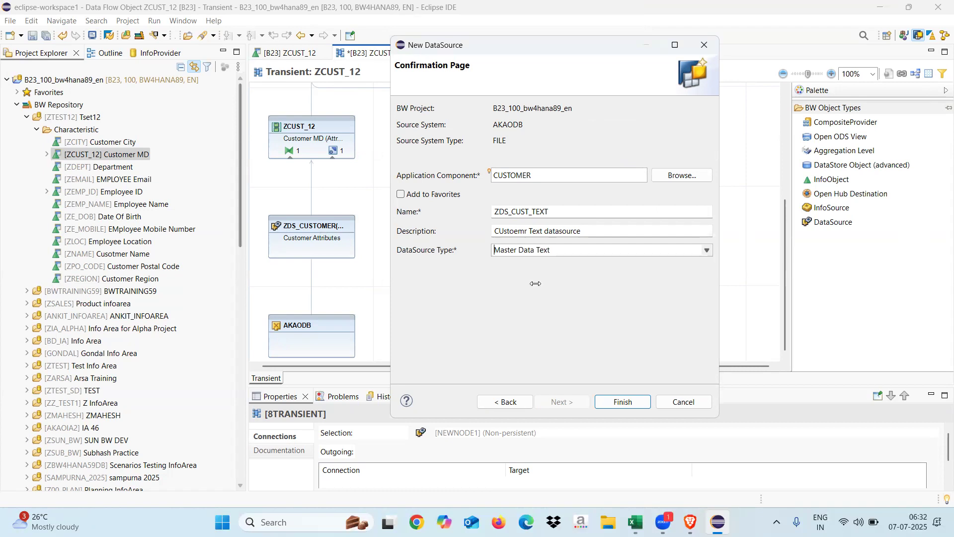
pyautogui.click(609, 398)
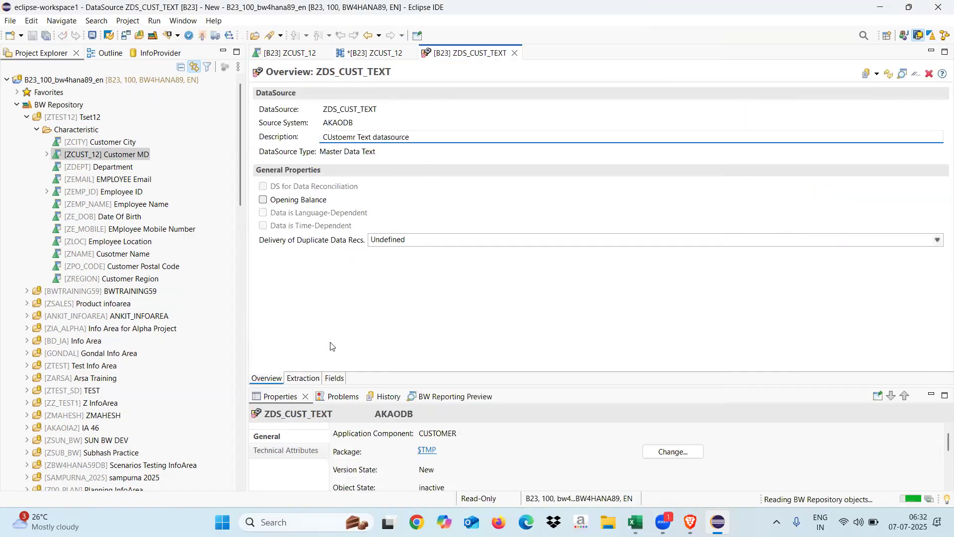
# Show the extraction settings of ZDS_CUST_TEXT, and switch to Excel to view the customer text data on Sheet1.
pyautogui.click(301, 378)
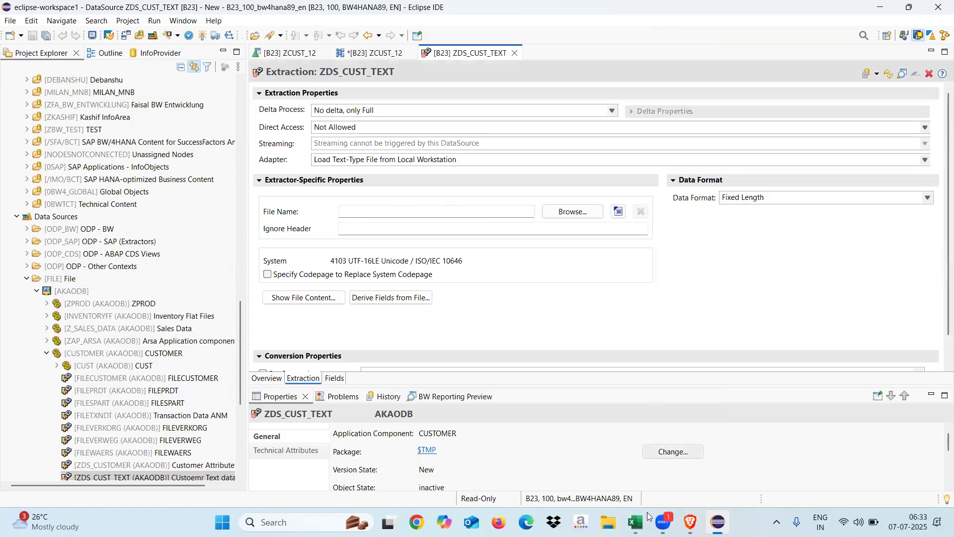
pyautogui.click(636, 521)
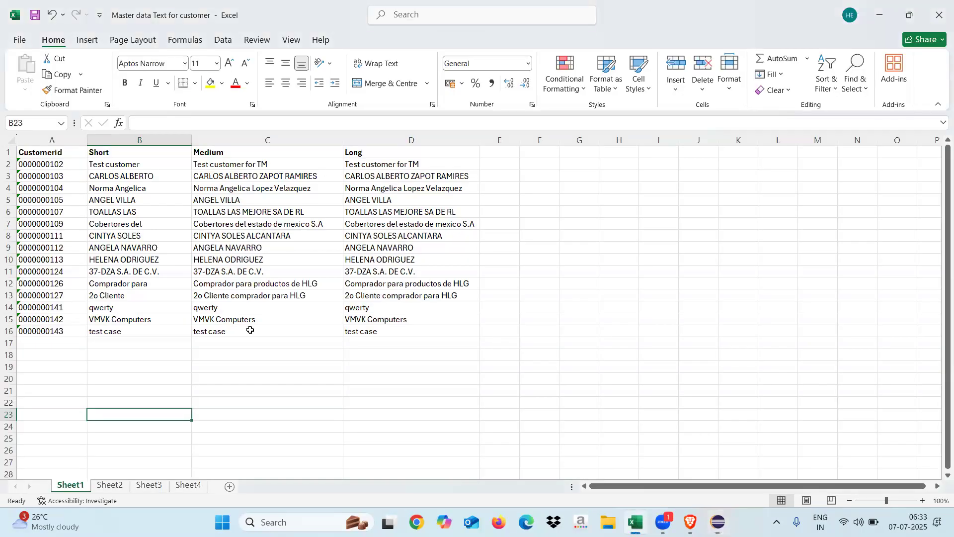
# Examine the Customerid, Short, Medium and Long columns on Sheet1, and close the workbook to return to Eclipse.
pyautogui.click(270, 368)
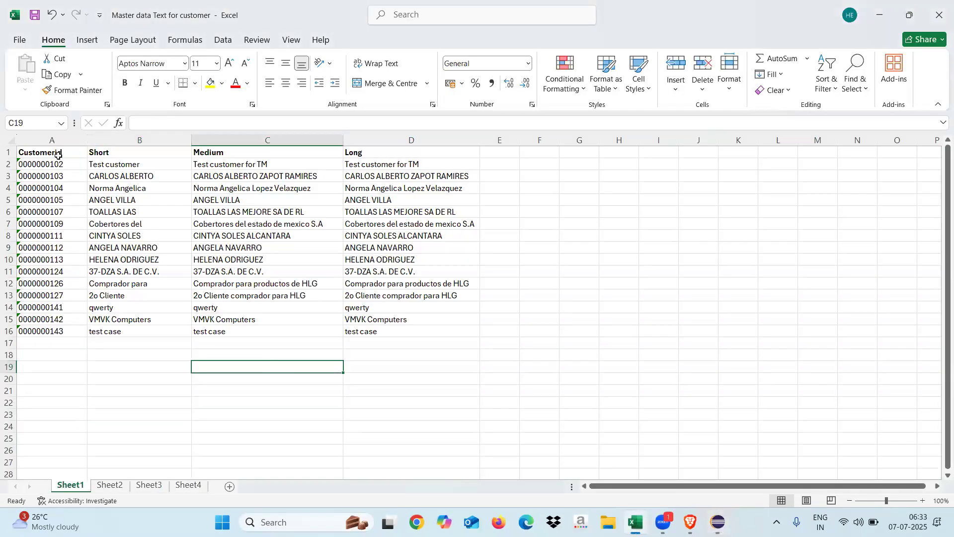
pyautogui.click(60, 154)
pyautogui.click(101, 156)
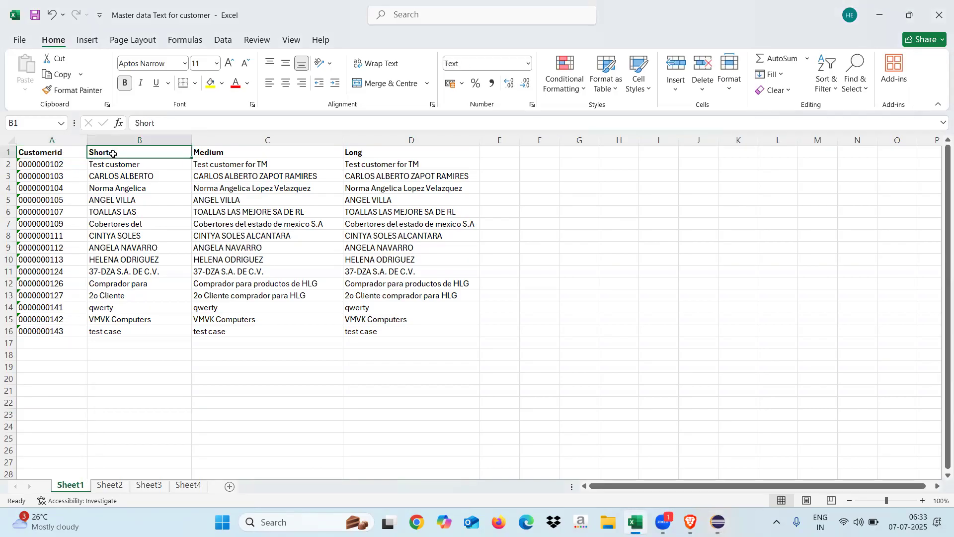
pyautogui.click(208, 157)
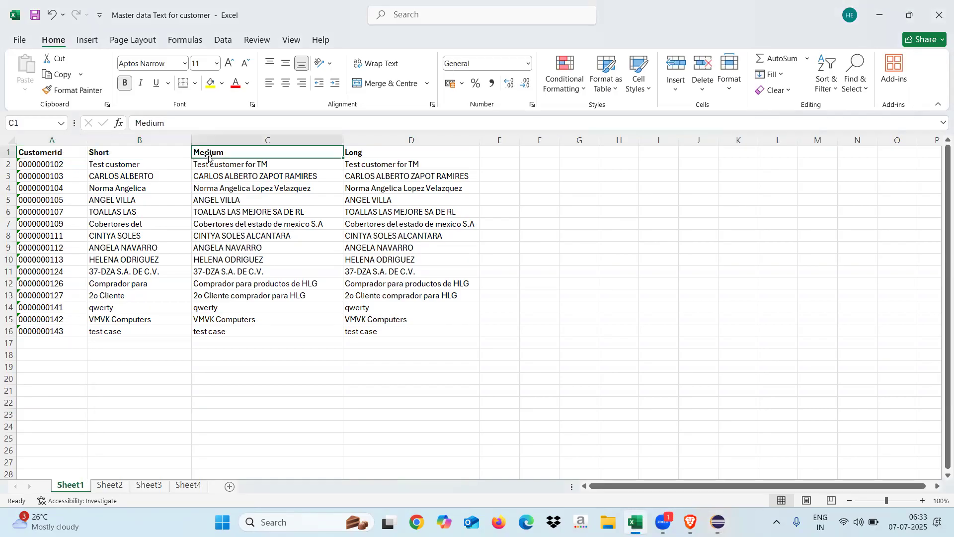
pyautogui.click(369, 151)
pyautogui.click(58, 153)
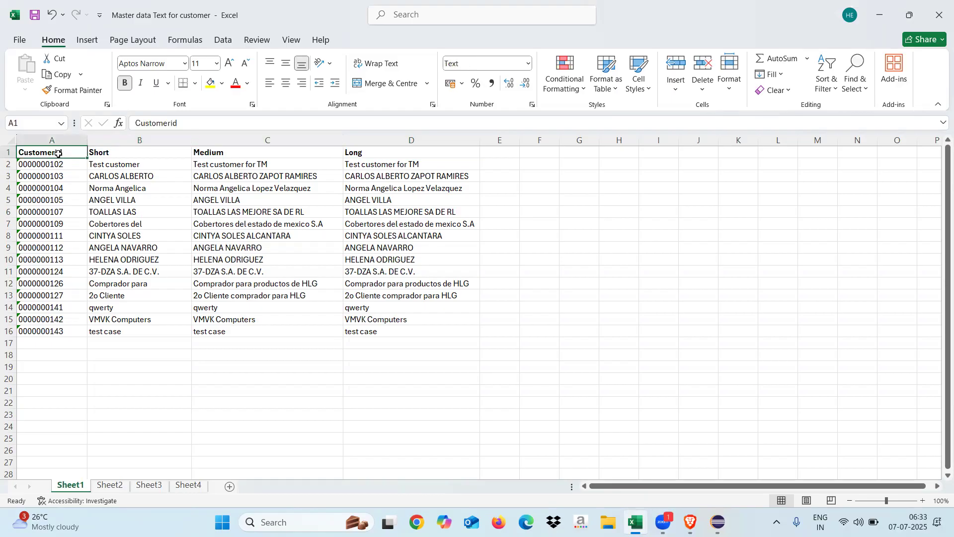
pyautogui.moveTo(131, 164); pyautogui.dragTo(135, 340)
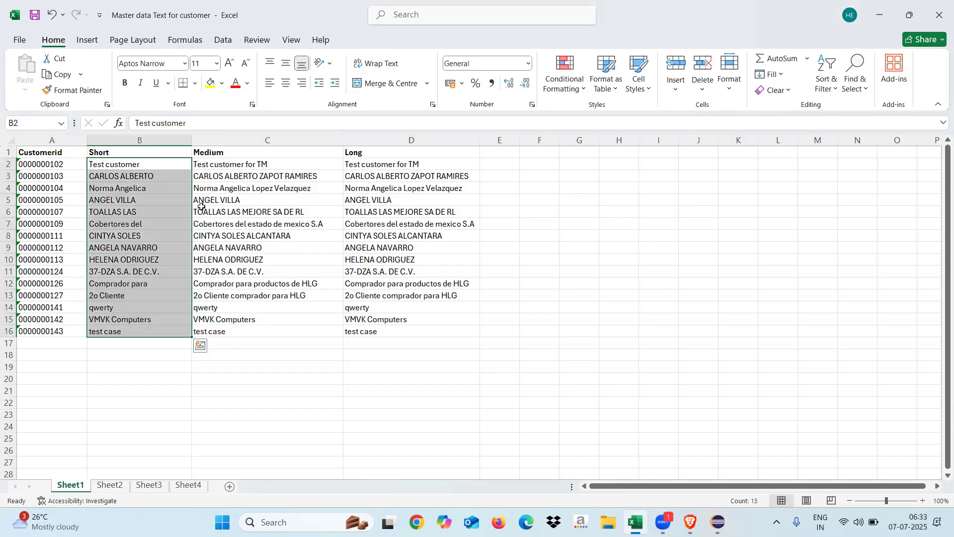
pyautogui.moveTo(229, 165); pyautogui.dragTo(247, 340)
pyautogui.moveTo(372, 166); pyautogui.dragTo(382, 332)
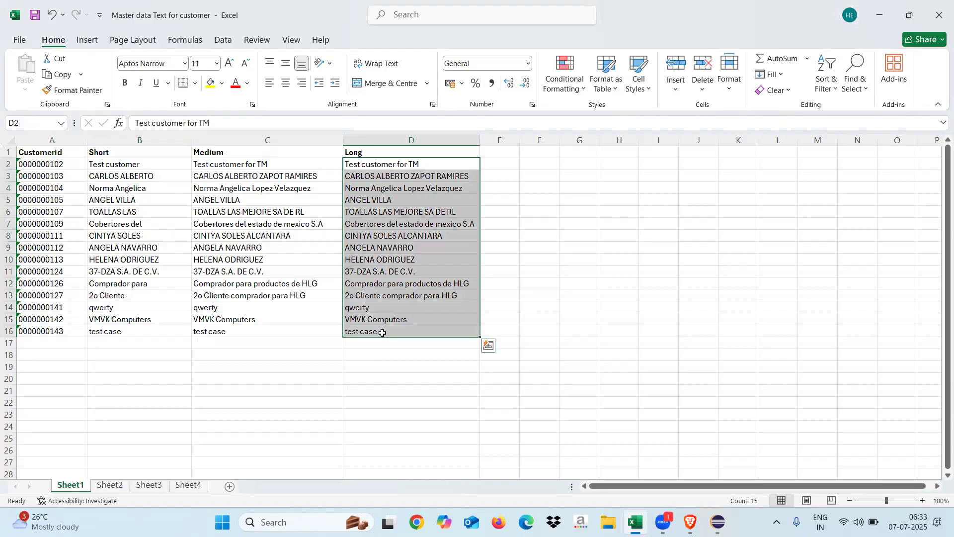
pyautogui.click(290, 373)
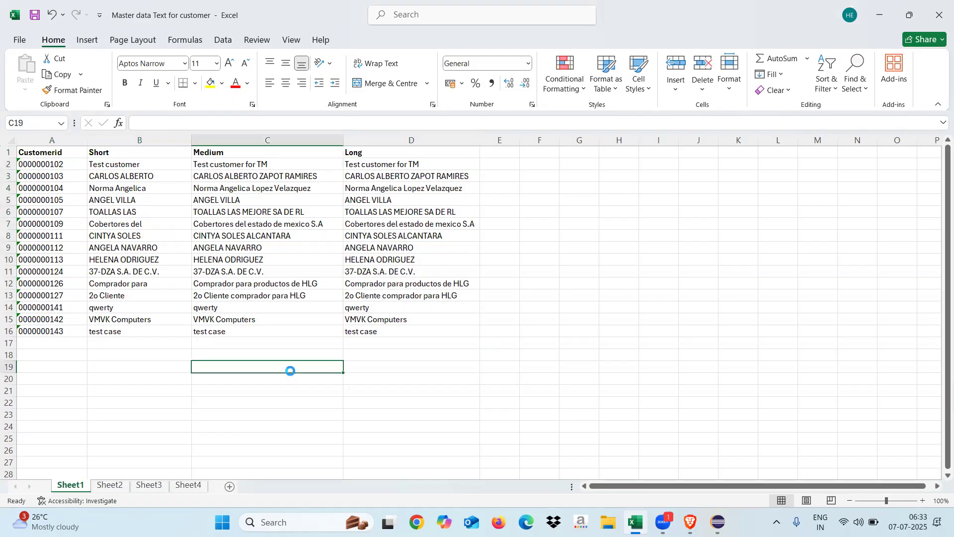
pyautogui.click(939, 15)
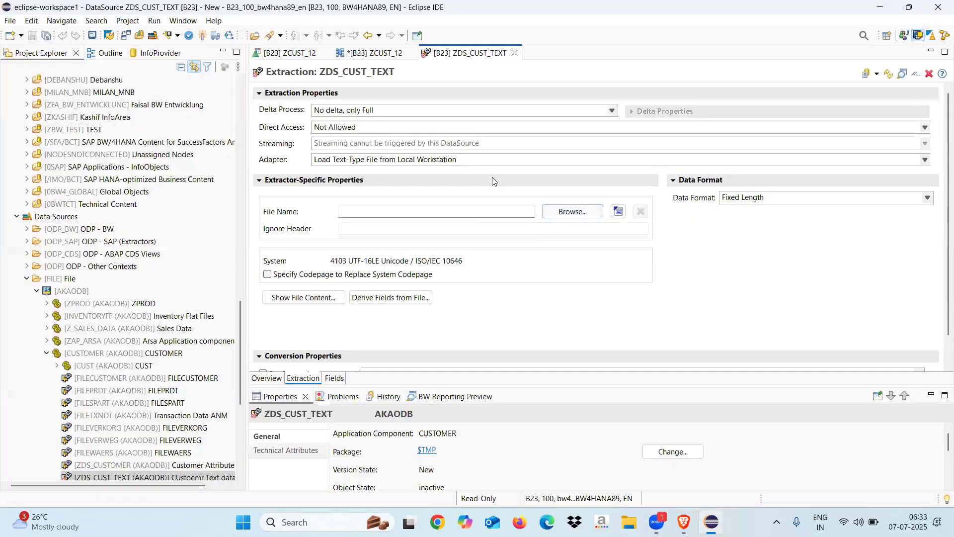
# Set the extraction adapter to Load Microsoft Excel File (XLS) from Local Workstation.
pyautogui.click(484, 160)
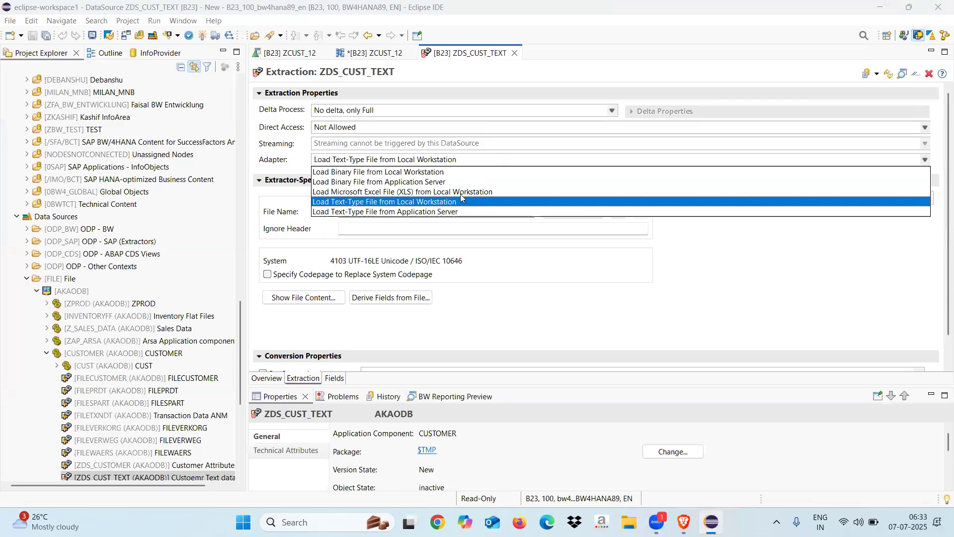
pyautogui.click(443, 191)
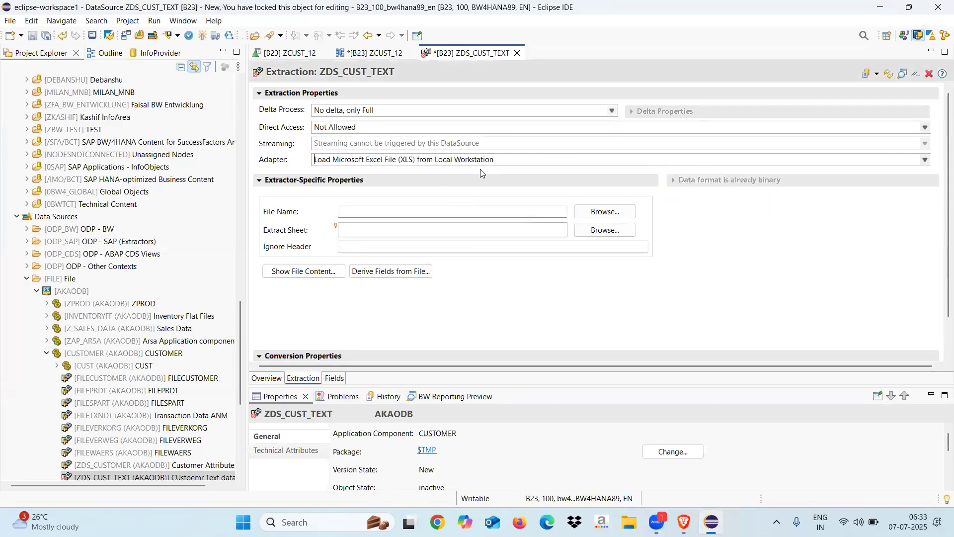
pyautogui.click(507, 161)
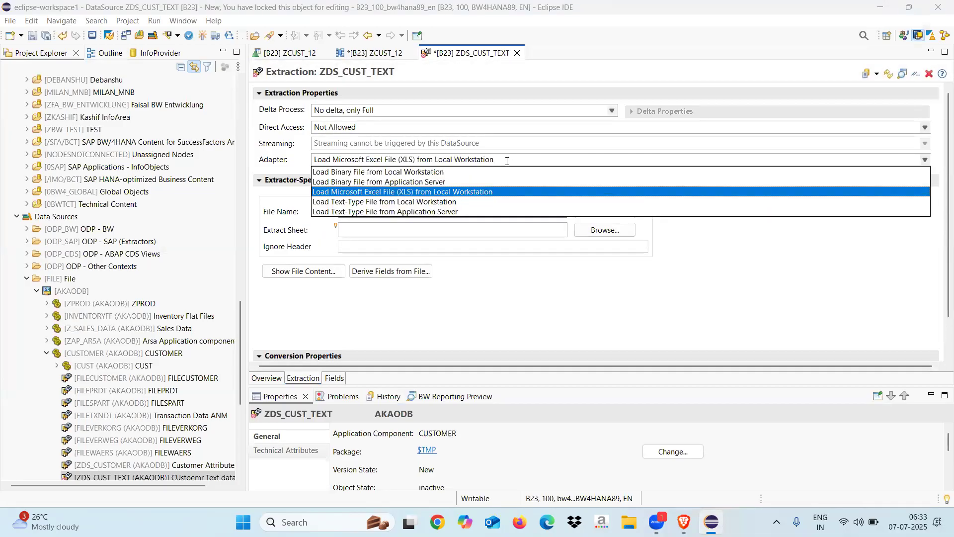
pyautogui.click(432, 195)
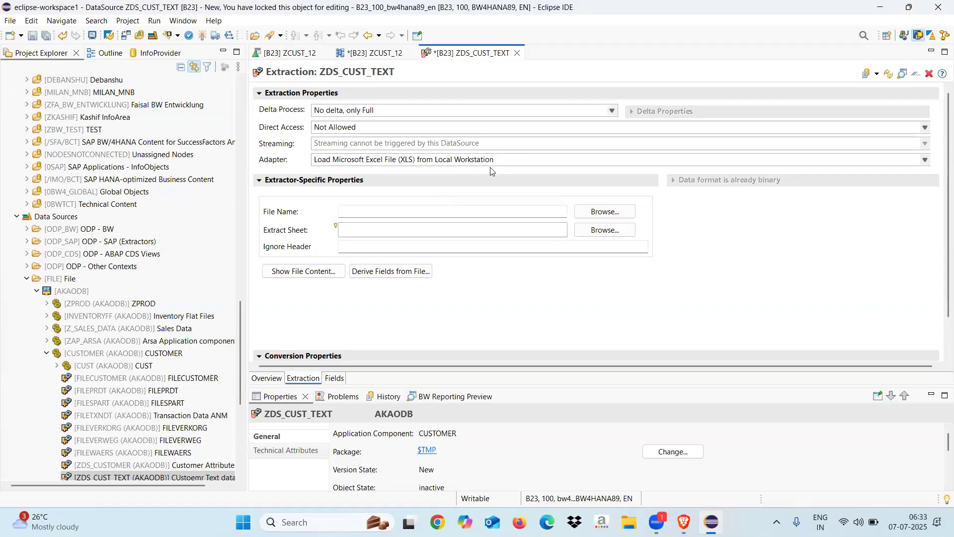
# Choose the workbook "Master data Text for customer" from the Desktop as the DataSource's source file.
pyautogui.click(431, 210)
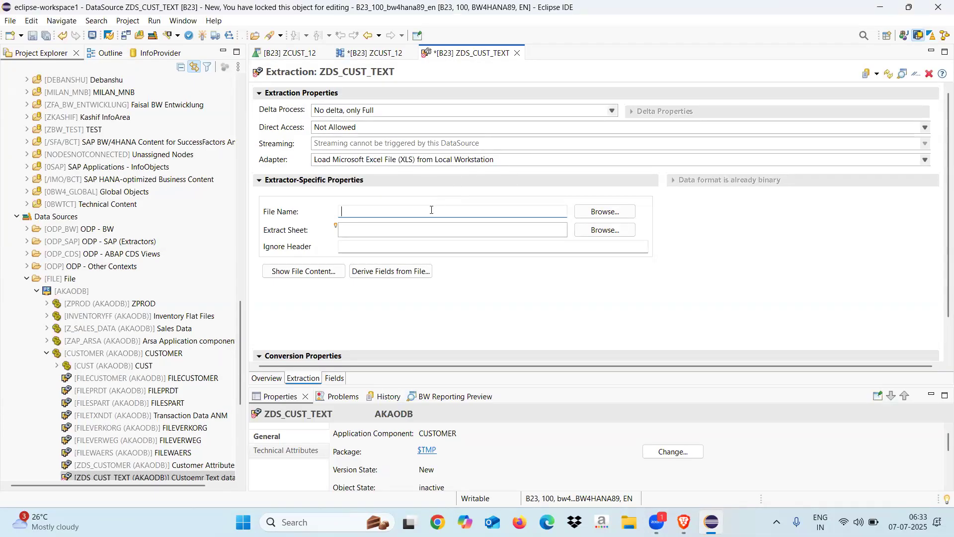
pyautogui.click(598, 213)
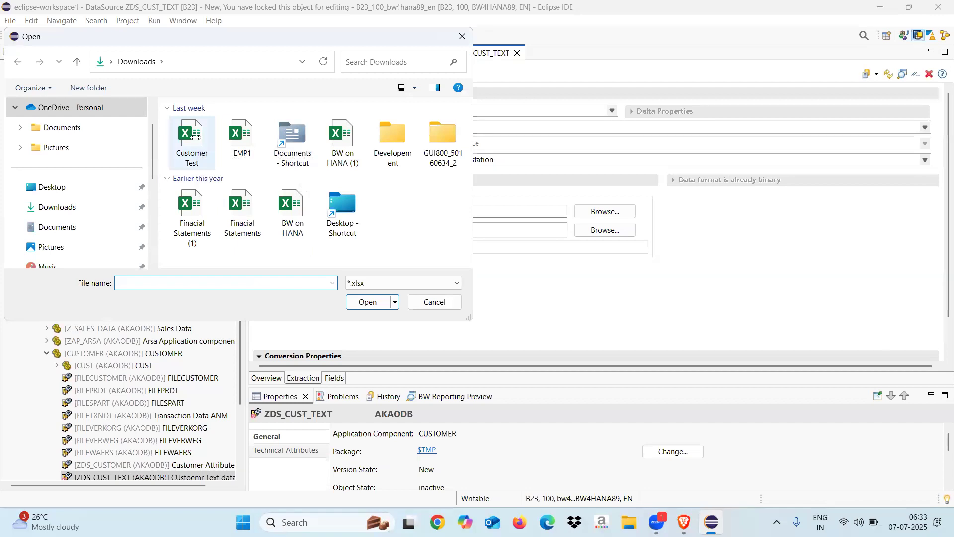
pyautogui.click(64, 193)
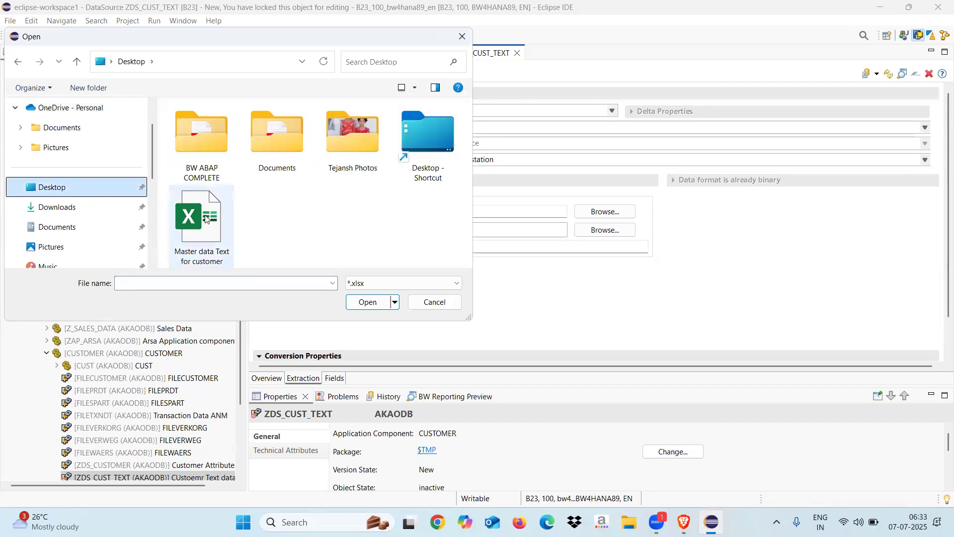
pyautogui.click(205, 219)
pyautogui.doubleClick(206, 219)
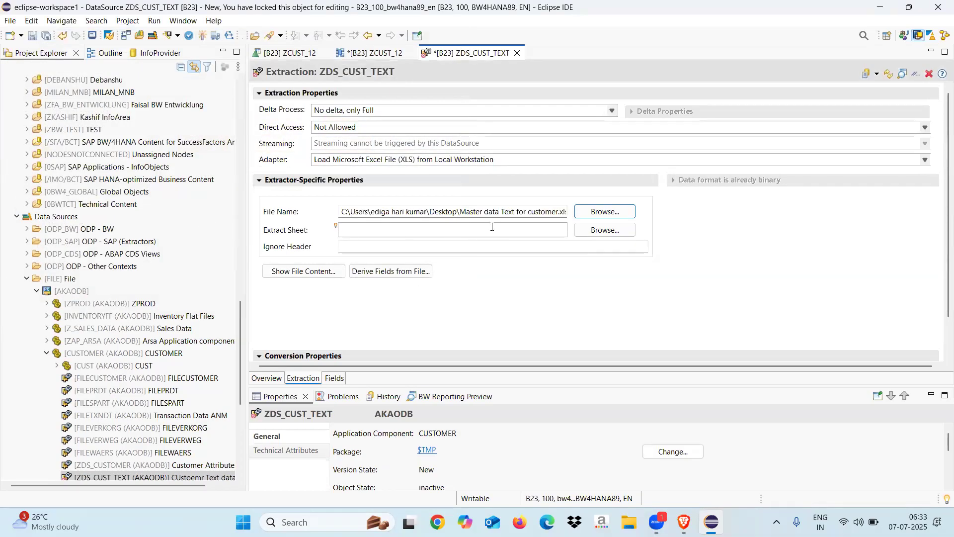
# Choose Sheet1 as the extract sheet, and clear that entry again.
pyautogui.click(614, 230)
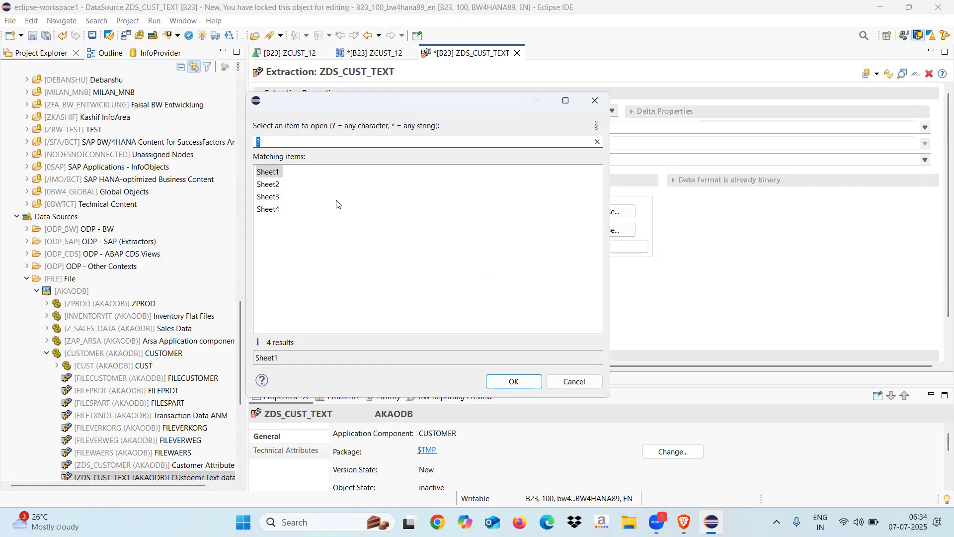
pyautogui.doubleClick(268, 172)
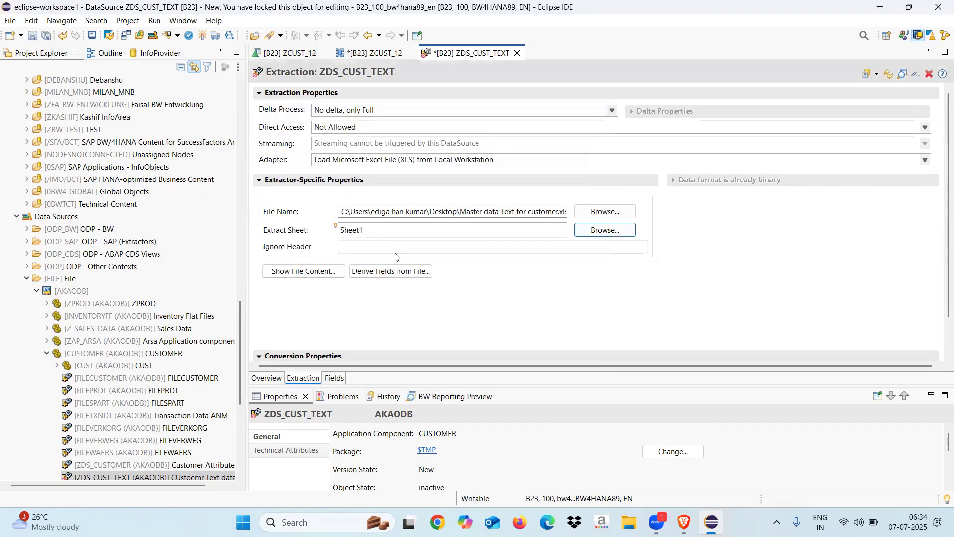
pyautogui.click(595, 230)
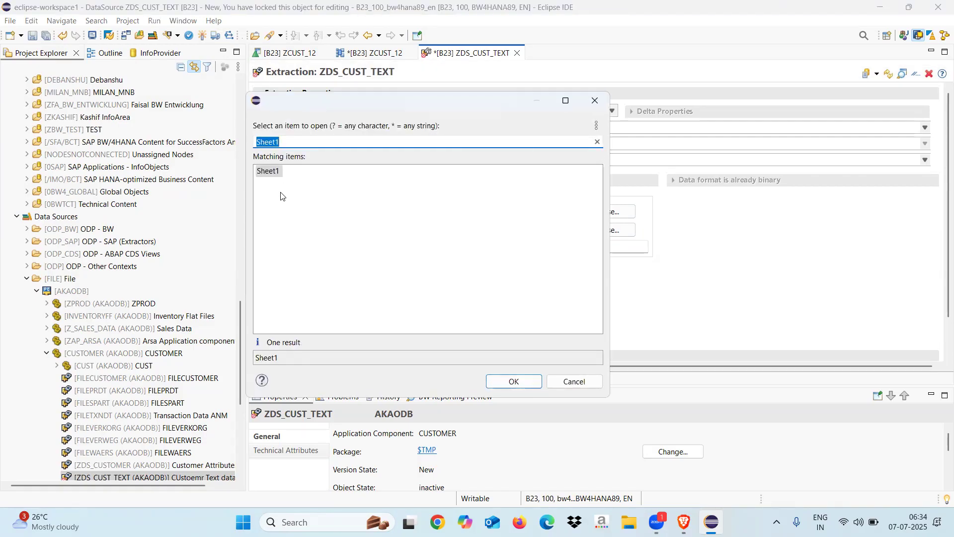
pyautogui.click(549, 381)
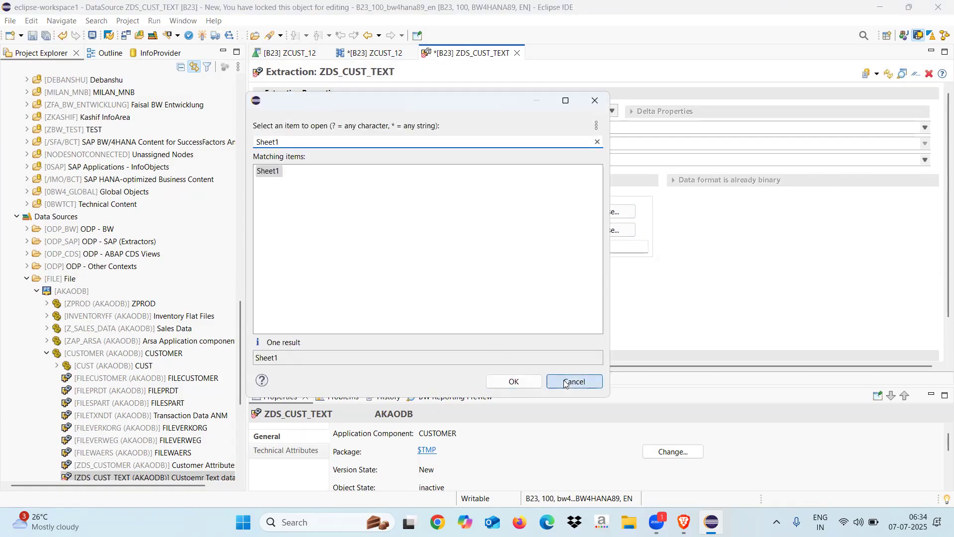
pyautogui.click(381, 233)
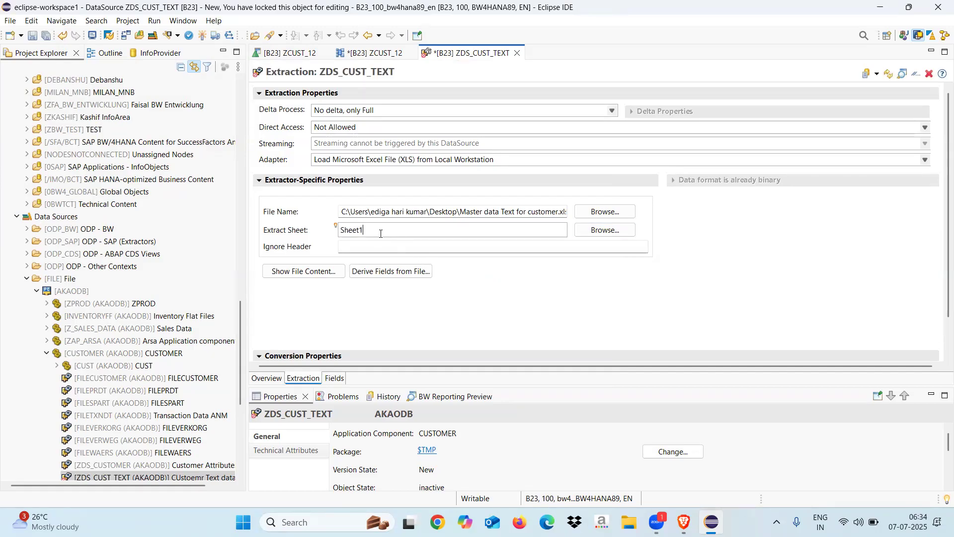
pyautogui.press('BackSpace')
pyautogui.press('BackSpace')
pyautogui.press('BackSpace')
pyautogui.press('BackSpace')
pyautogui.press('BackSpace')
pyautogui.press('BackSpace')
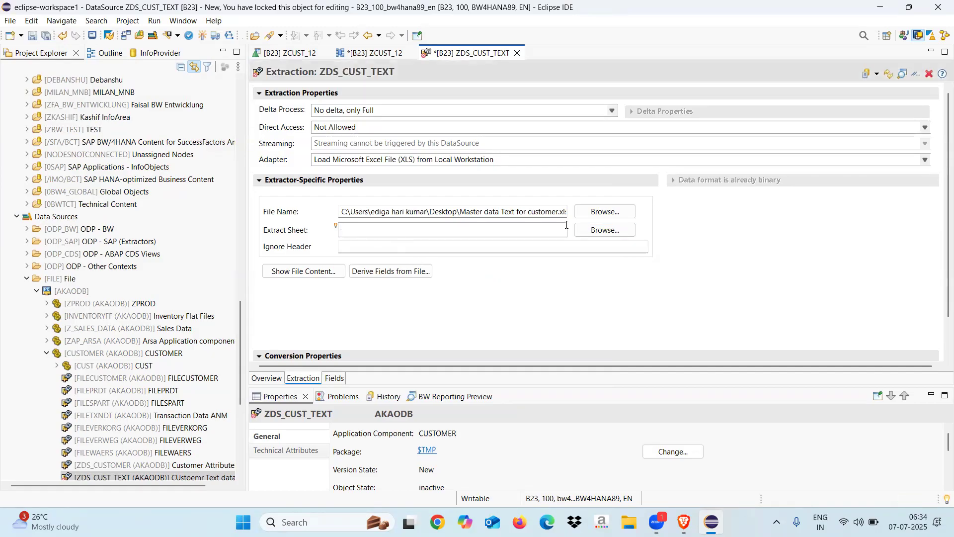
# Select Sheet1 as the sheet to extract and set the number of ignored header rows to 1.
pyautogui.click(584, 231)
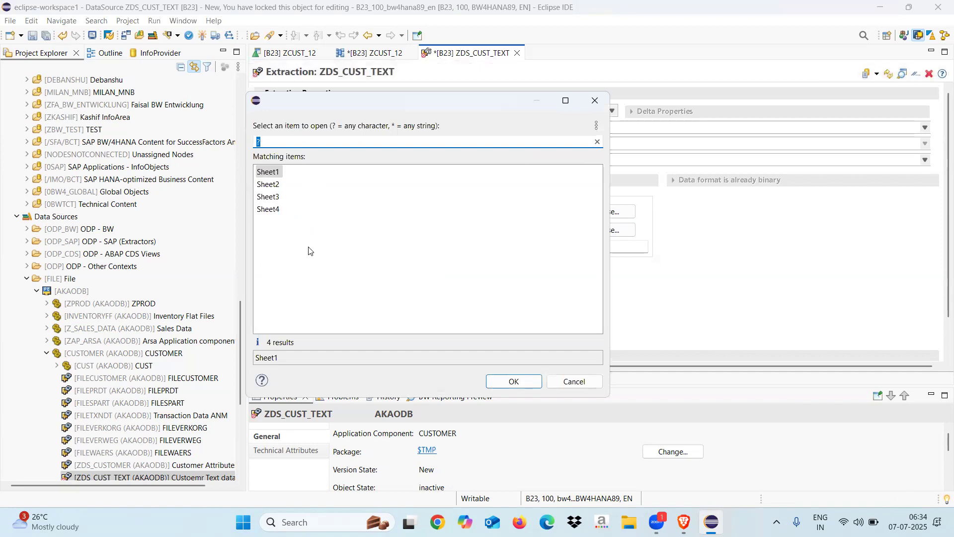
pyautogui.click(267, 173)
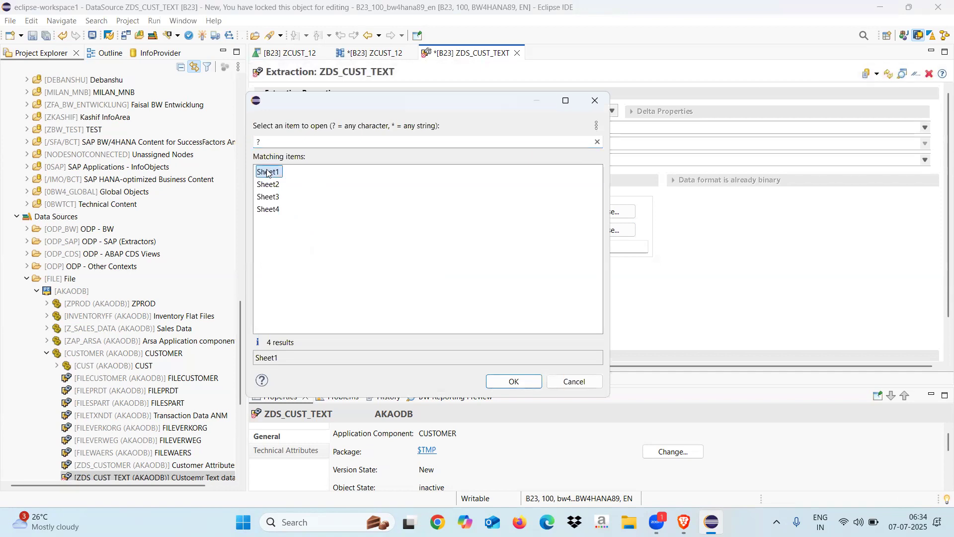
pyautogui.doubleClick(262, 173)
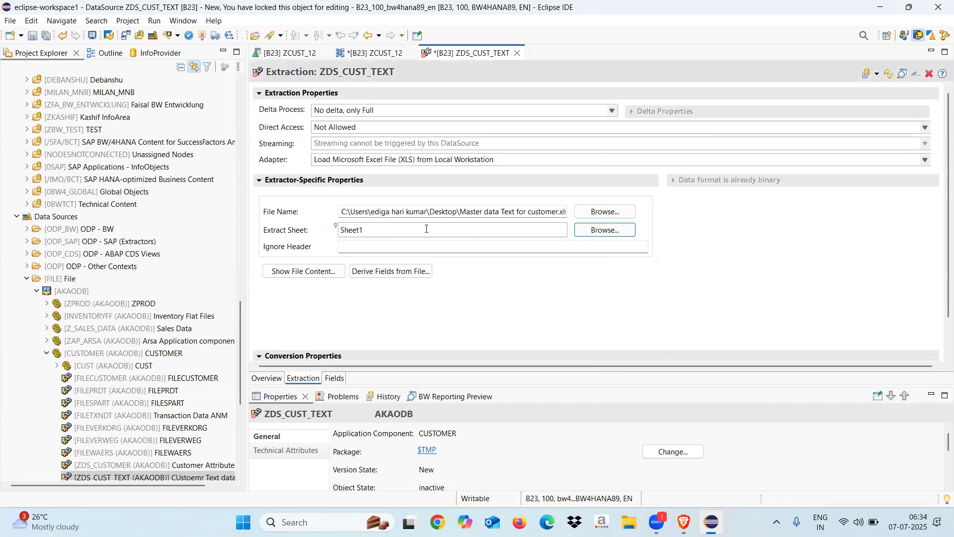
pyautogui.click(364, 247)
pyautogui.write('1')
# Show the source file's content in Excel, look through Sheet2, Sheet3, Sheet4 and Sheet1, and close the workbook.
pyautogui.click(313, 272)
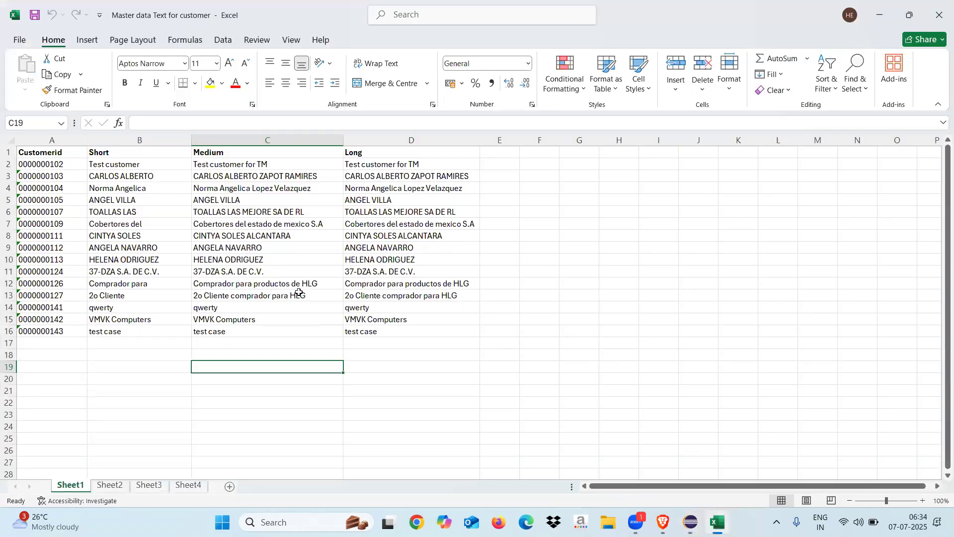
pyautogui.click(111, 489)
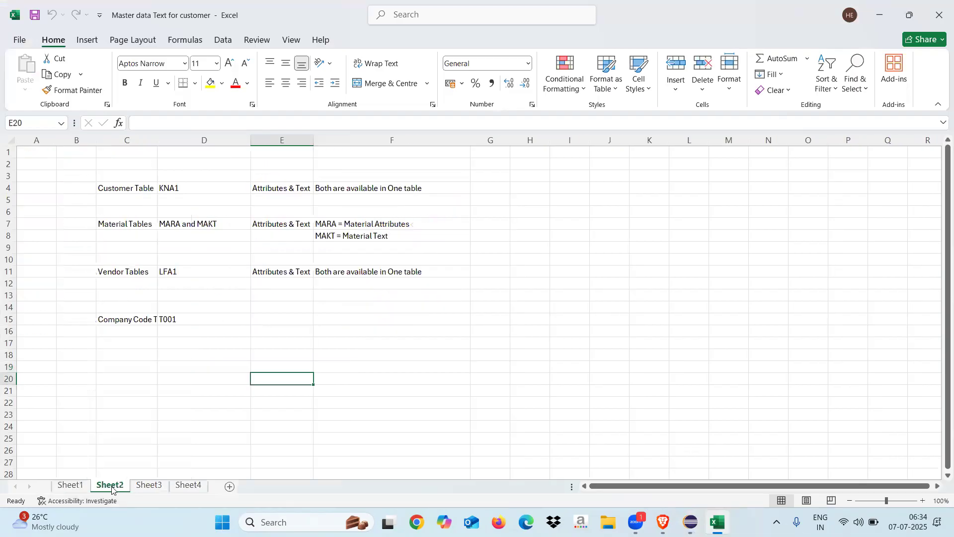
pyautogui.click(148, 489)
pyautogui.click(189, 488)
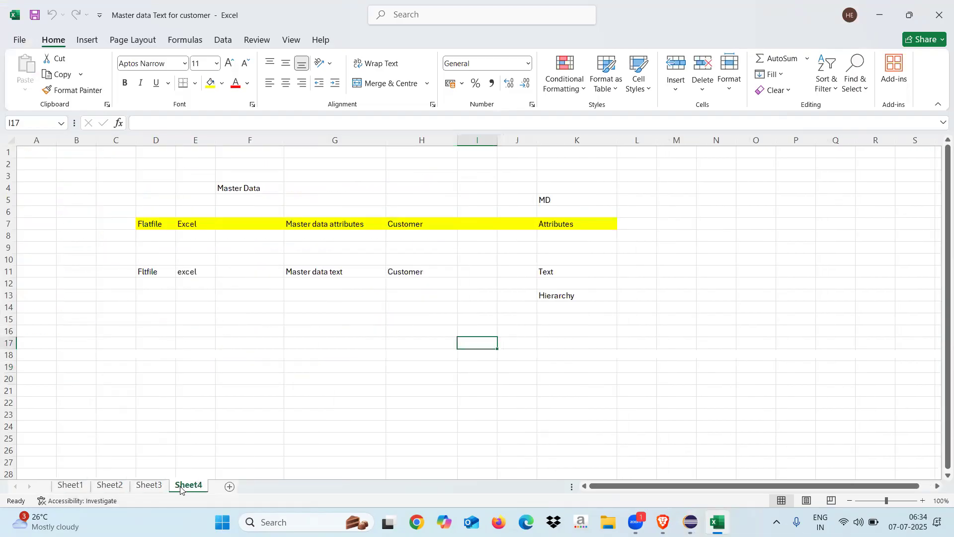
pyautogui.click(71, 488)
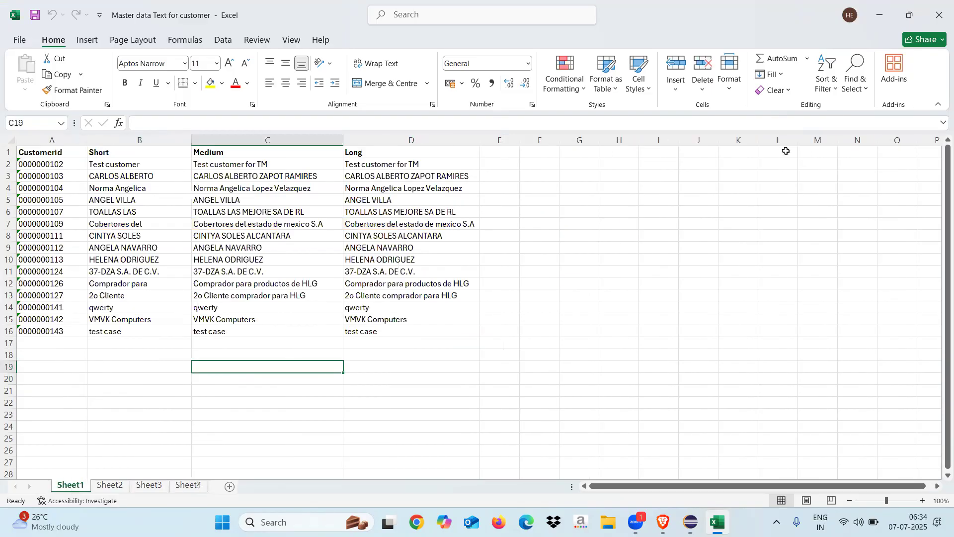
pyautogui.click(939, 14)
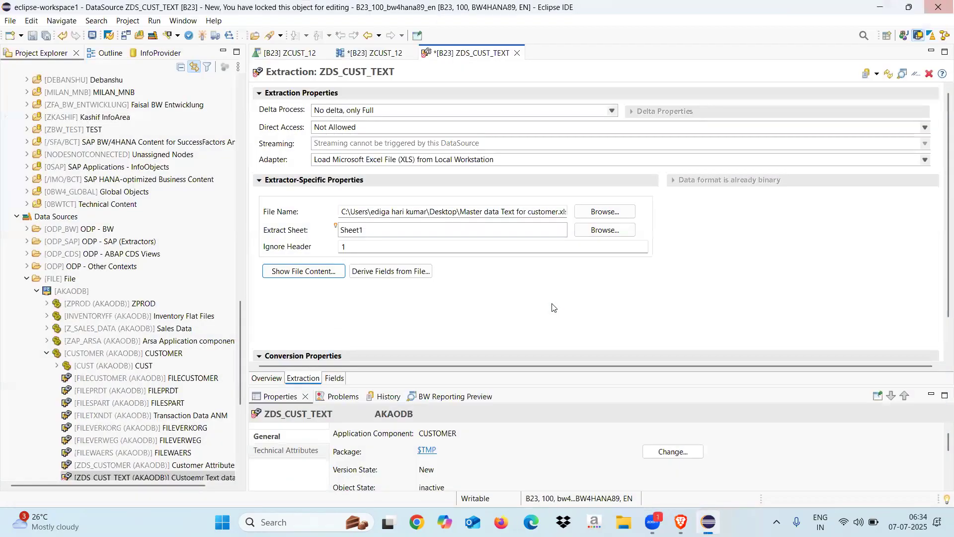
# Derive the DataSource fields from the file using 1000 data records and accept the proposed CUSTOMERID, SHORT, MEDIUM and LONG fields.
pyautogui.click(385, 275)
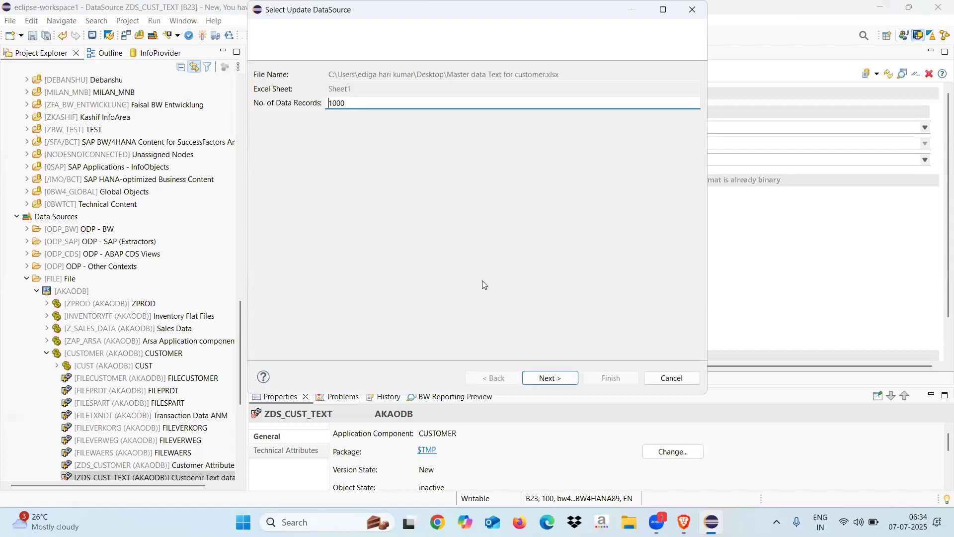
pyautogui.click(550, 377)
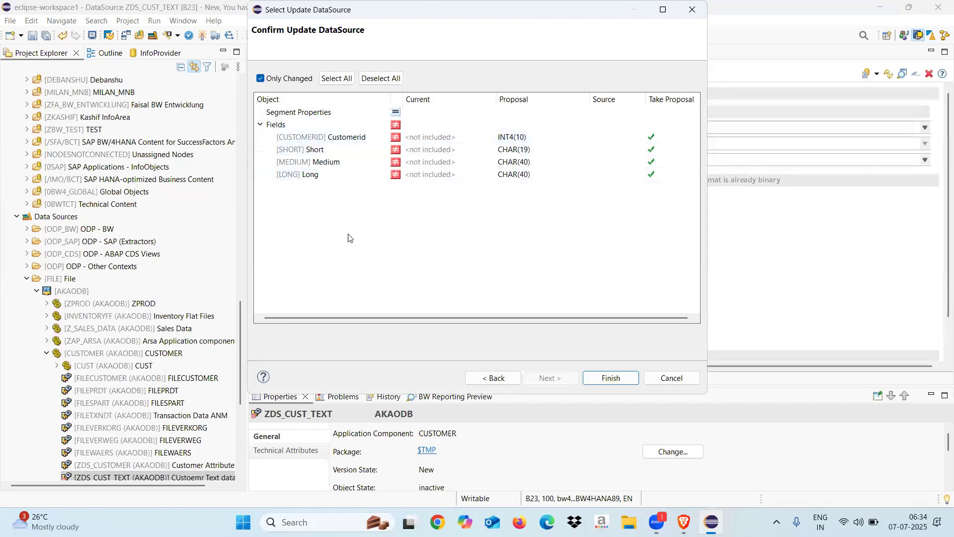
pyautogui.click(627, 382)
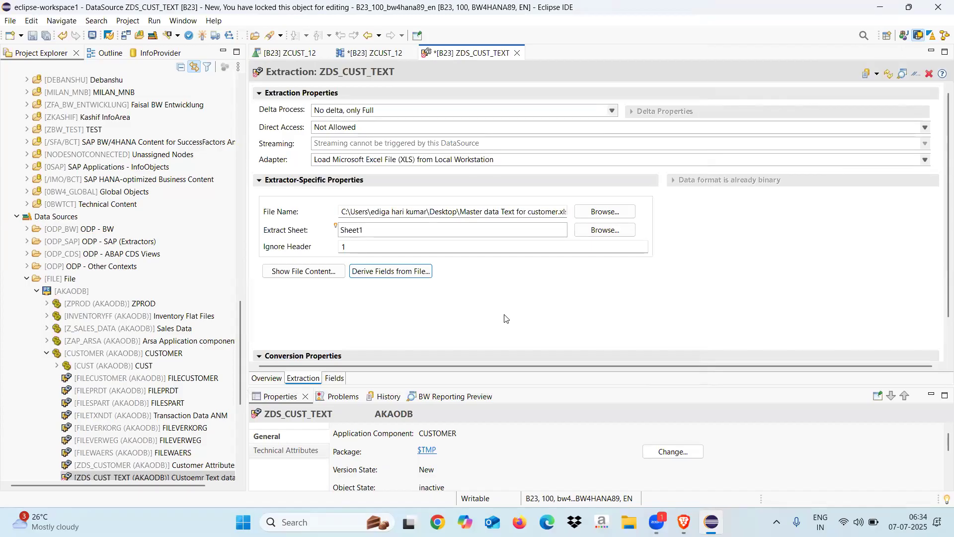
# Change the data type of the CUSTOMERID field in DataSource ZDS_CUST_TEXT to CHAR.
pyautogui.click(336, 378)
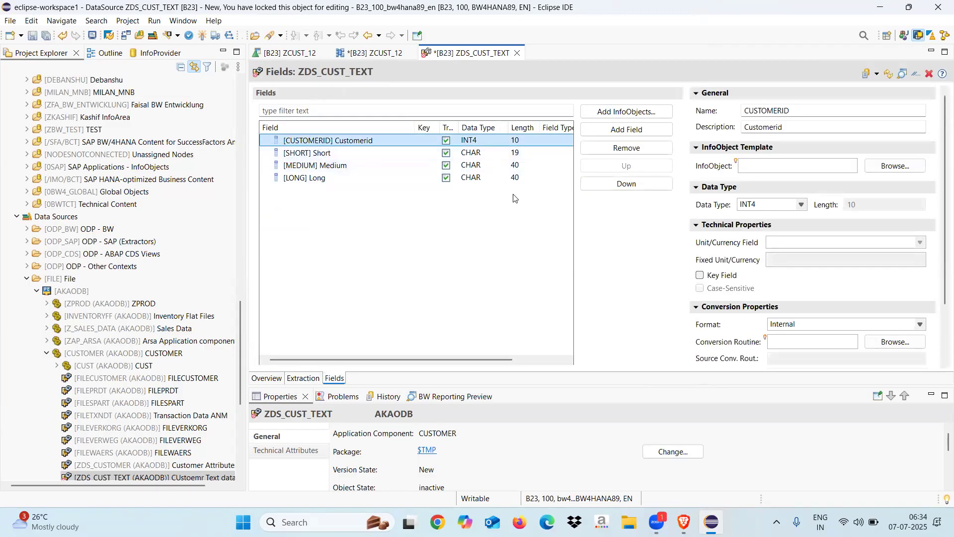
pyautogui.click(336, 155)
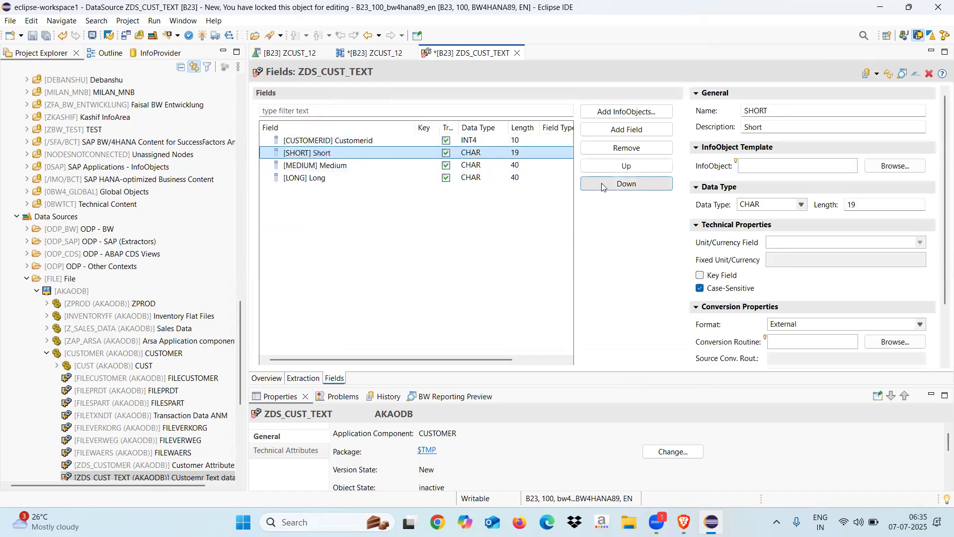
pyautogui.click(468, 140)
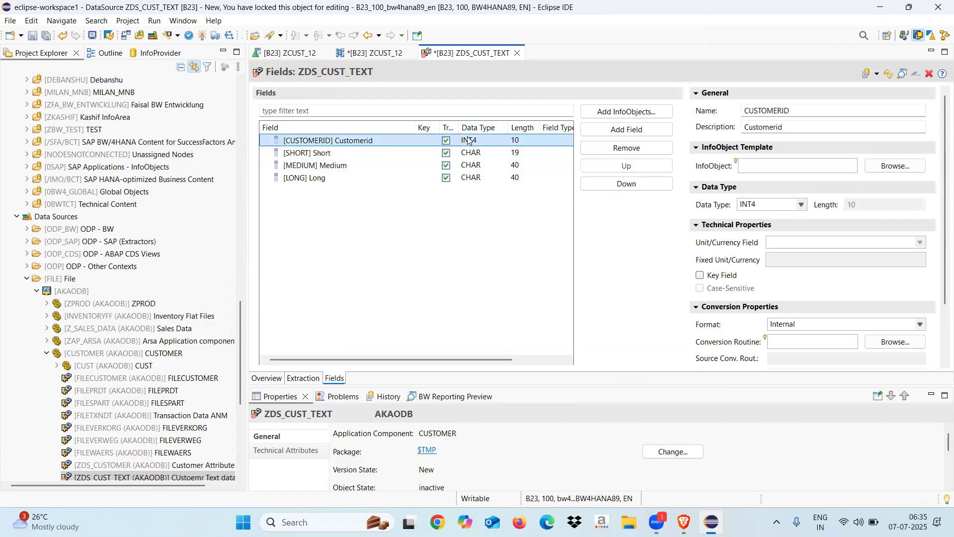
pyautogui.click(801, 204)
pyautogui.scroll(-3, 805, 291)
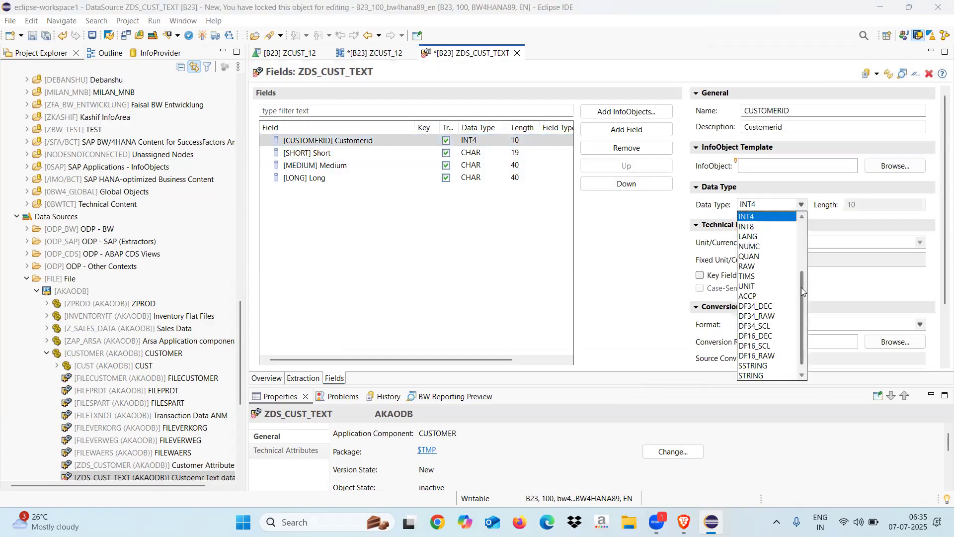
pyautogui.scroll(3, 801, 287)
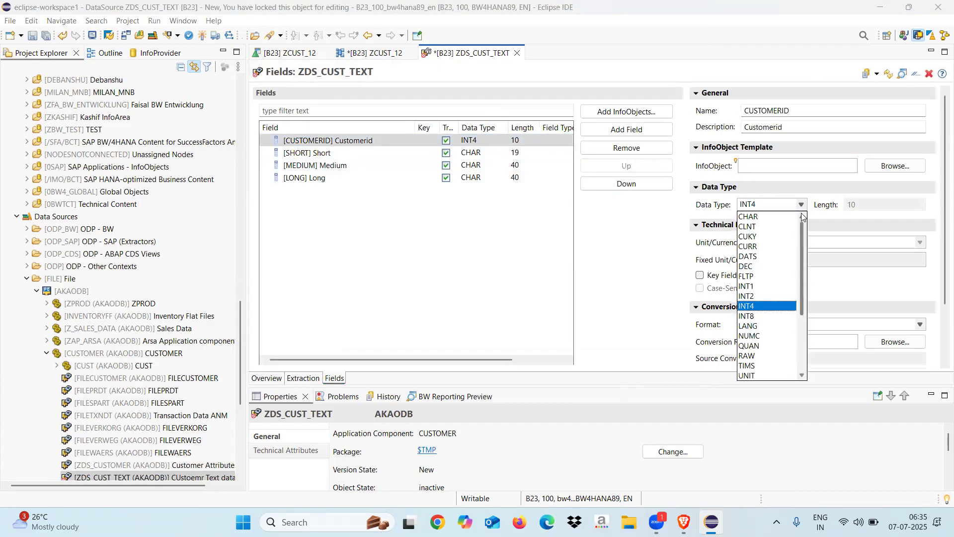
pyautogui.click(746, 217)
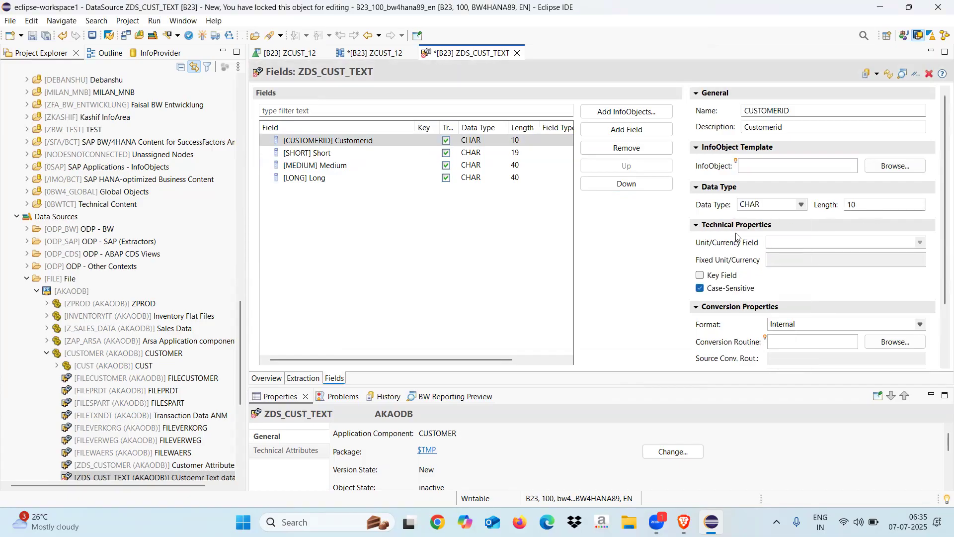
# Set the length of the SHORT field to 20 and the LONG field to 60, and activate and close the DataSource.
pyautogui.click(478, 153)
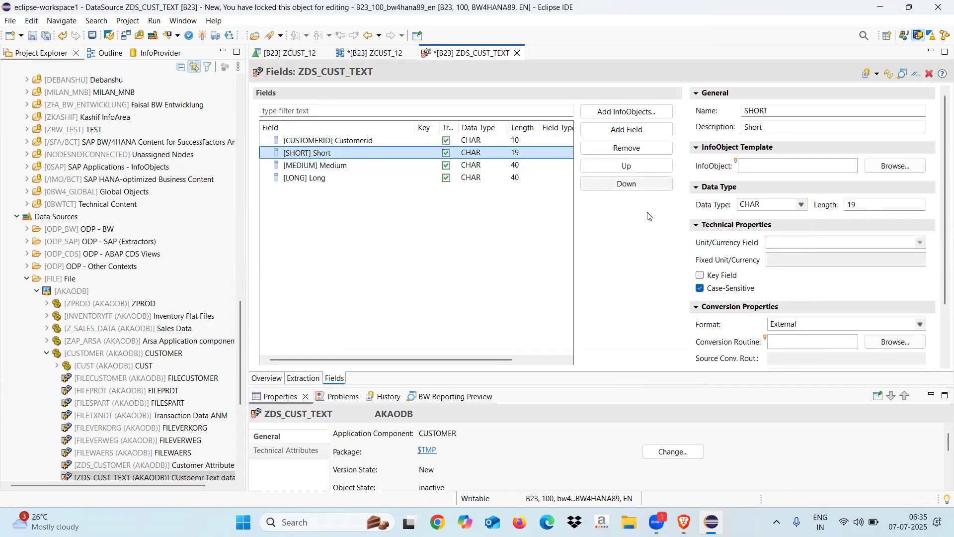
pyautogui.click(865, 206)
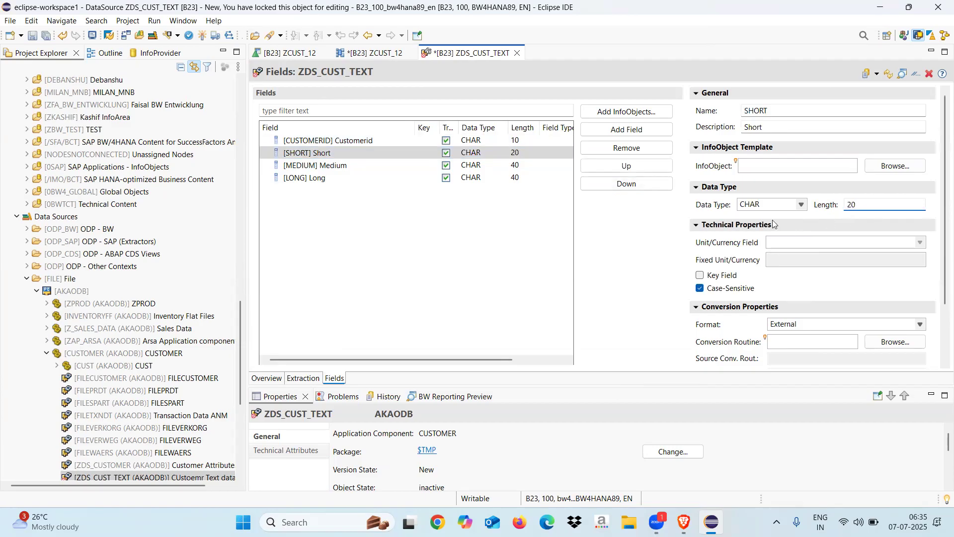
pyautogui.click(469, 178)
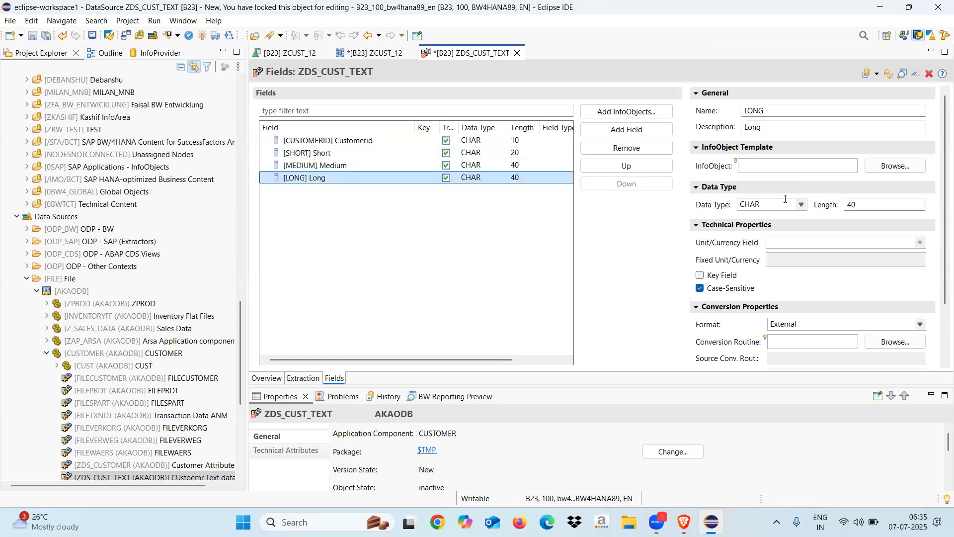
pyautogui.click(863, 203)
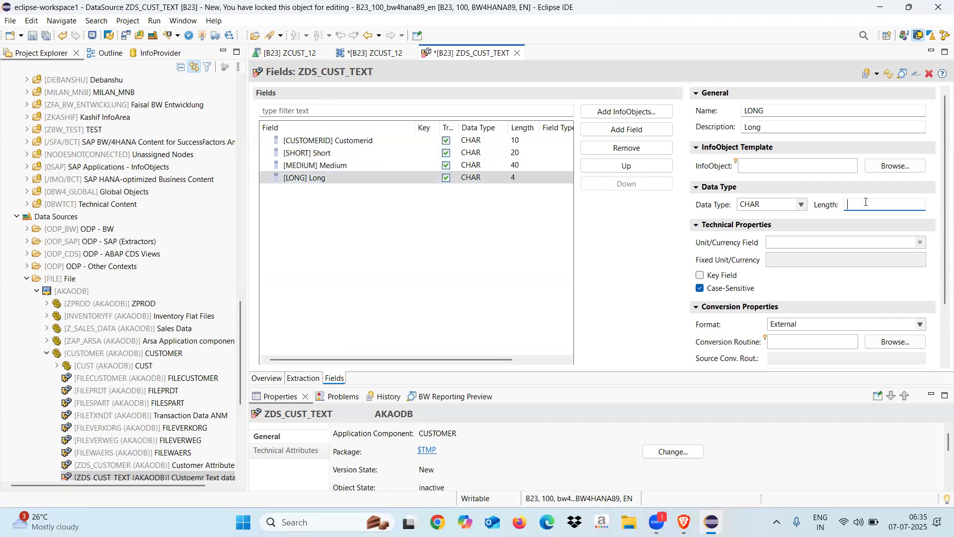
pyautogui.click(483, 294)
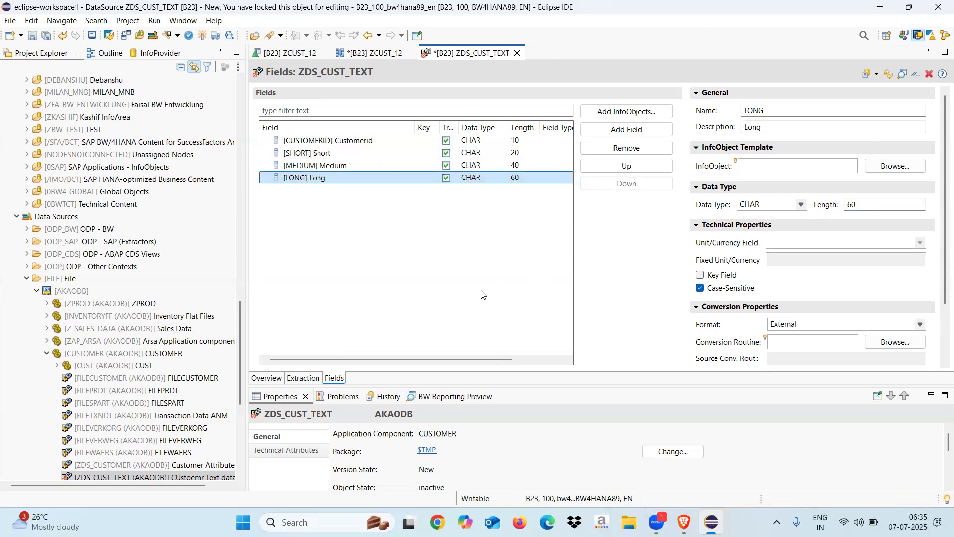
pyautogui.click(201, 36)
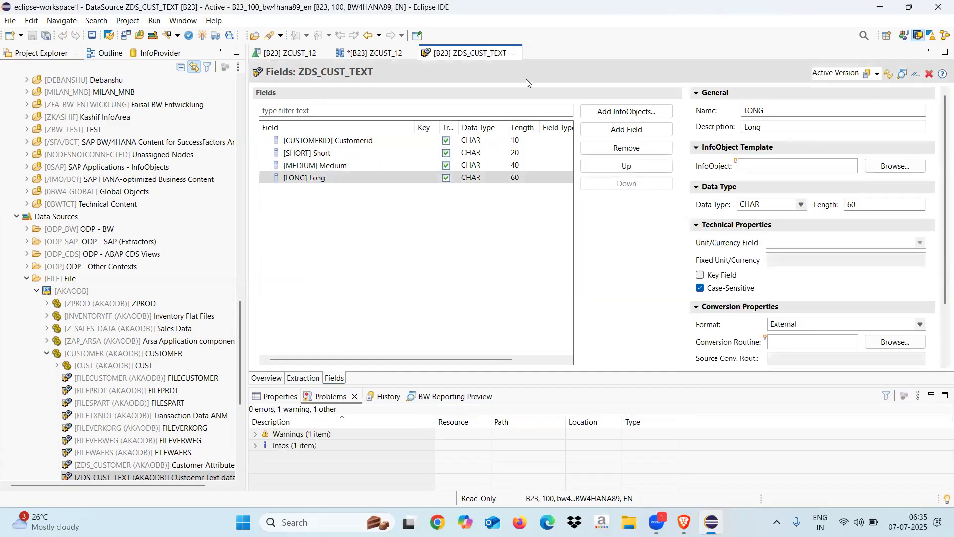
pyautogui.click(515, 53)
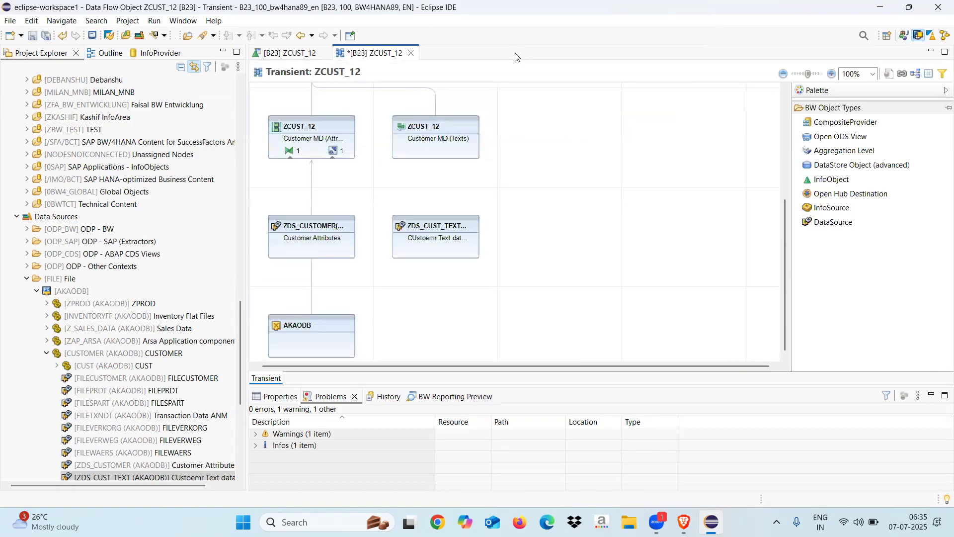
# Connect DataSource ZDS_CUST_TEXT to the ZCUST_12 Customer MD (Texts) object in the data flow.
pyautogui.moveTo(417, 340)
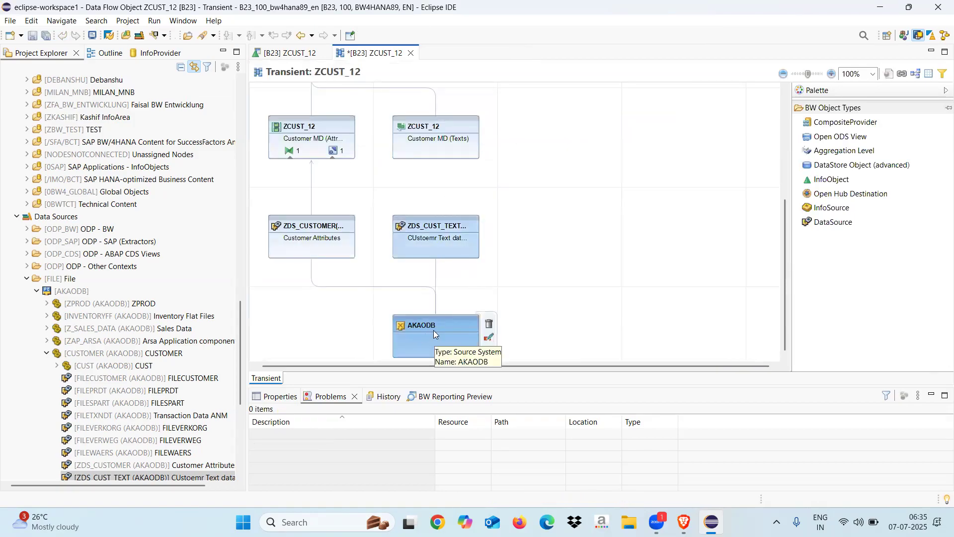
pyautogui.moveTo(298, 235)
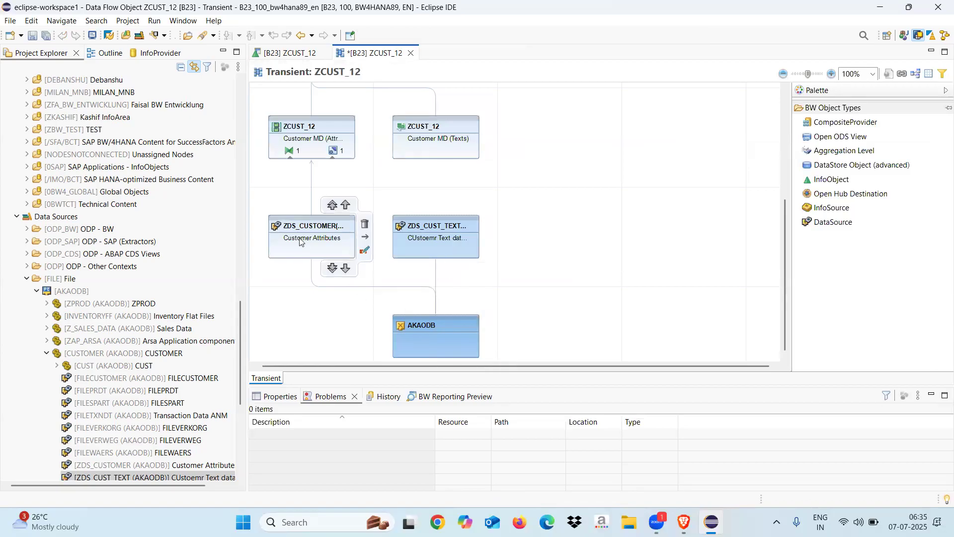
pyautogui.moveTo(434, 227)
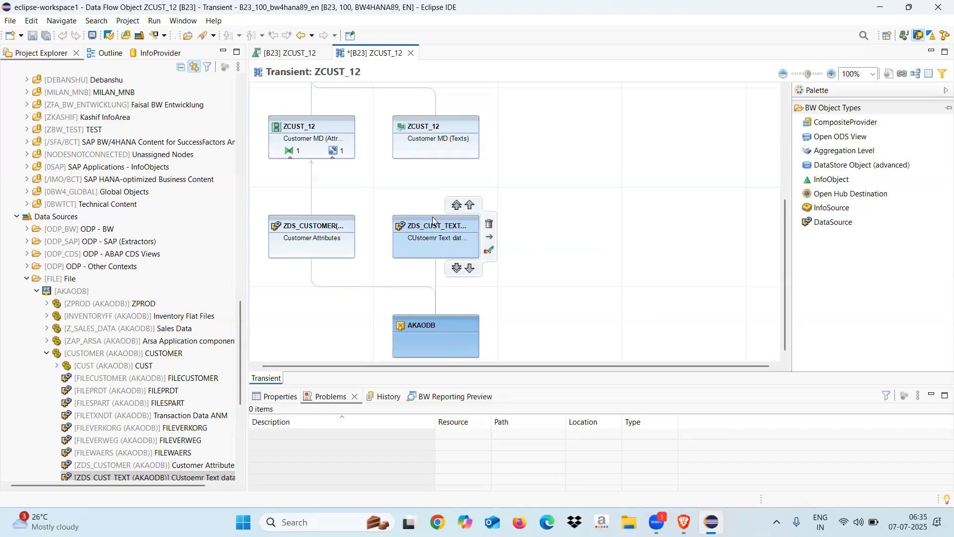
pyautogui.moveTo(432, 216); pyautogui.dragTo(433, 155)
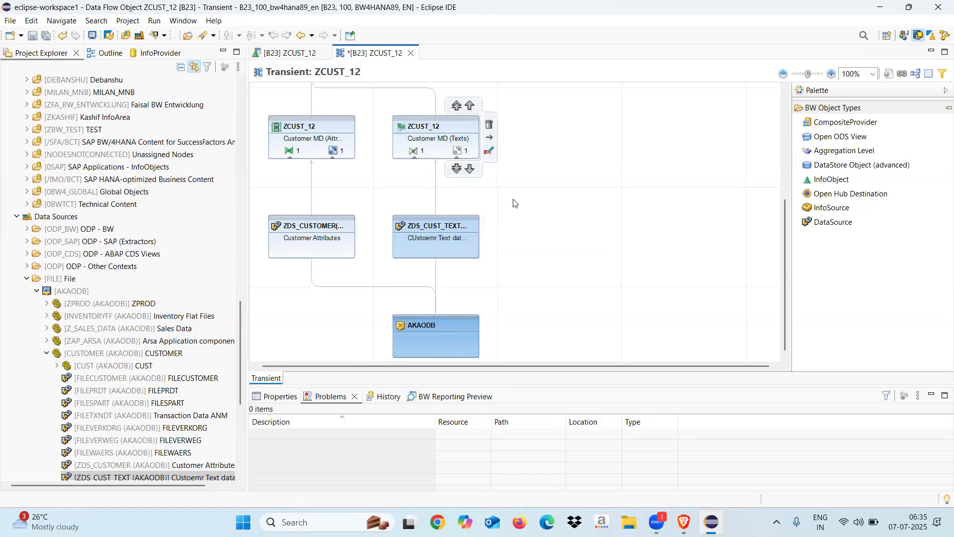
# Start creating a transformation from DataSource ZDS_CUST_TEXT to the ZCUST_12 texts object.
pyautogui.rightClick(417, 154)
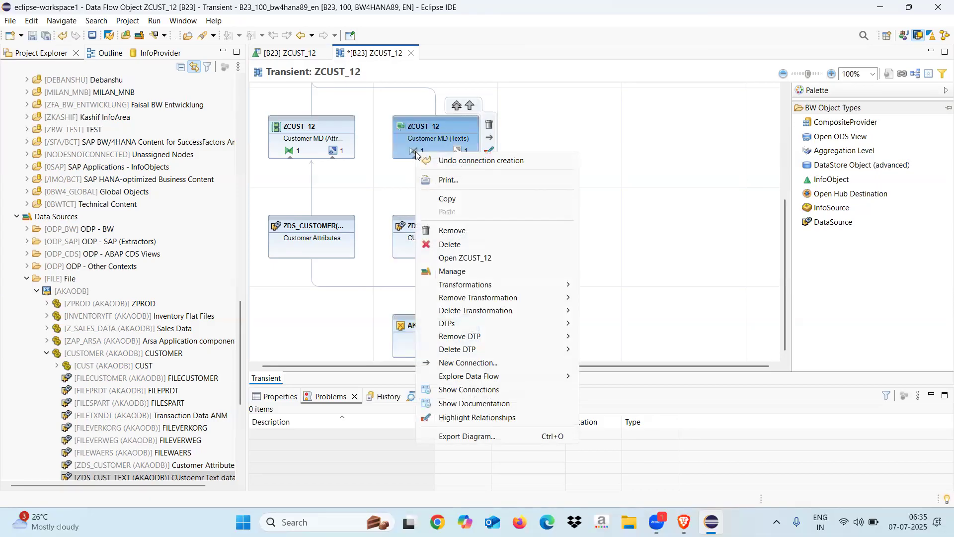
pyautogui.moveTo(507, 284)
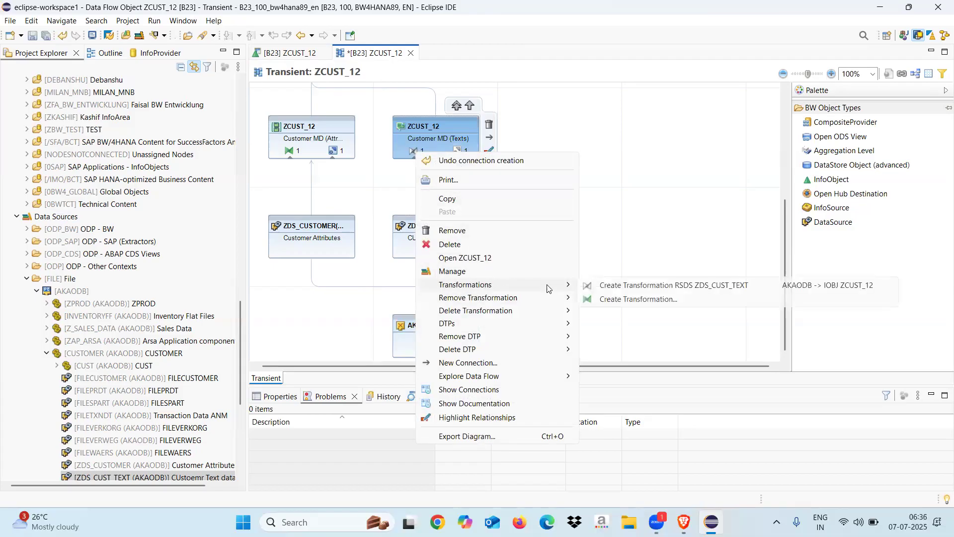
pyautogui.click(624, 287)
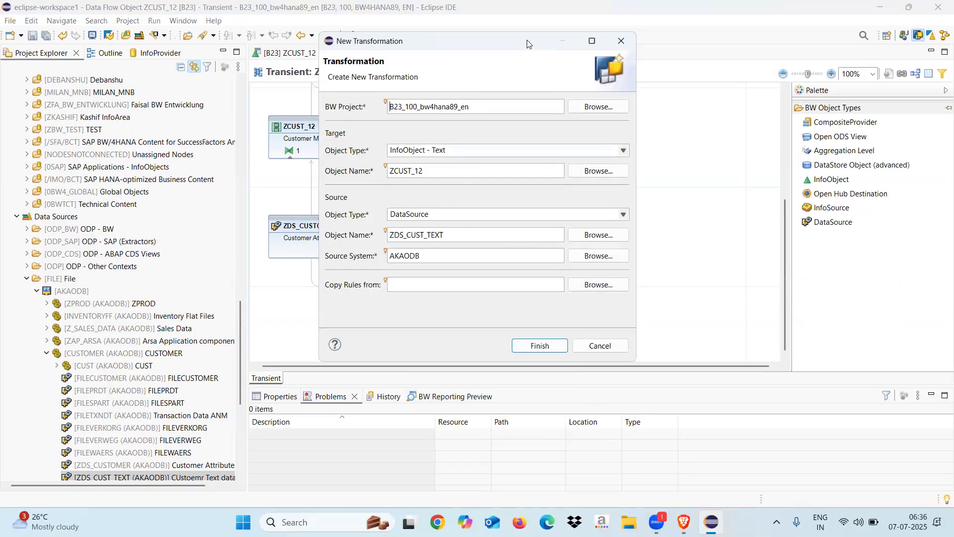
pyautogui.moveTo(523, 43); pyautogui.dragTo(492, 238)
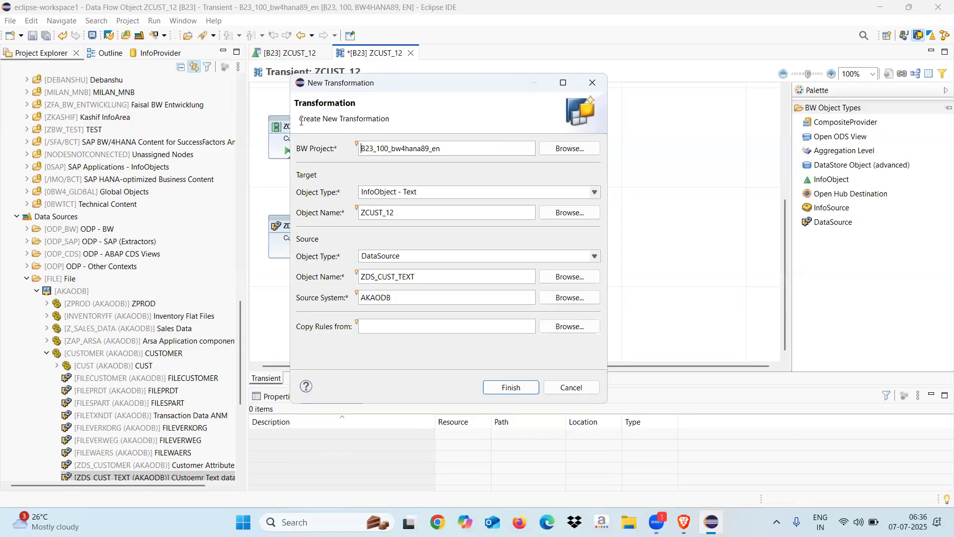
# Review the source and target object names and the available target object types for the new transformation, keeping InfoObject - Text.
pyautogui.rightClick(416, 118)
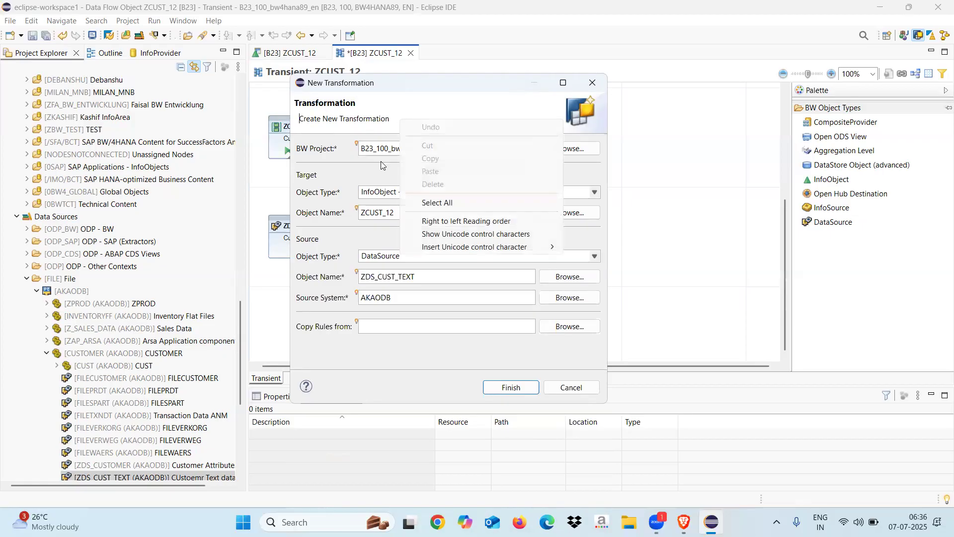
pyautogui.click(420, 104)
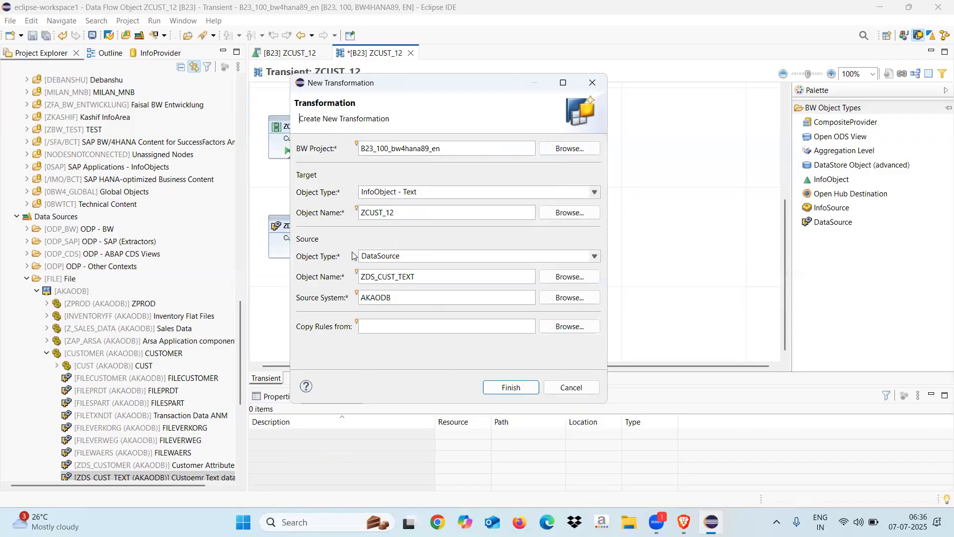
pyautogui.moveTo(423, 279); pyautogui.dragTo(357, 273)
pyautogui.click(430, 274)
pyautogui.moveTo(399, 212); pyautogui.dragTo(355, 211)
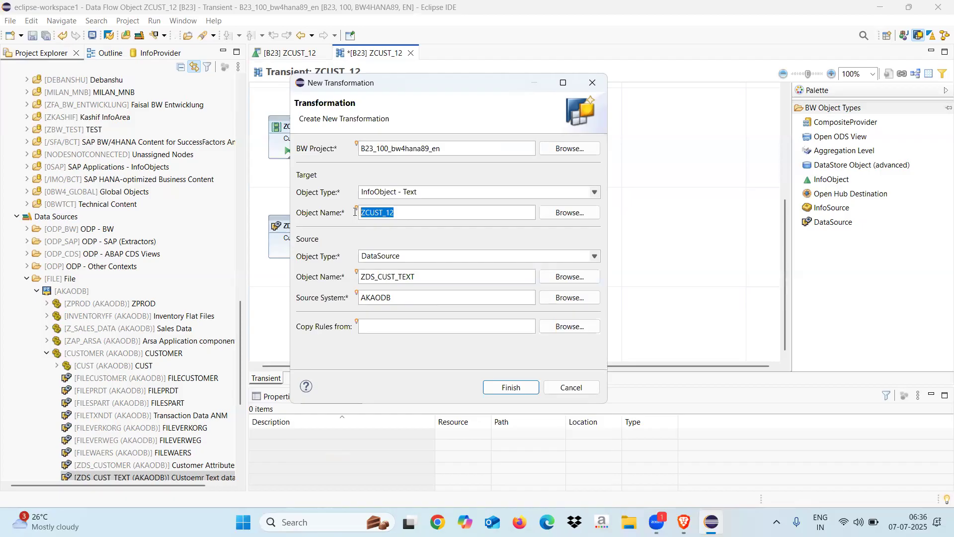
pyautogui.click(434, 192)
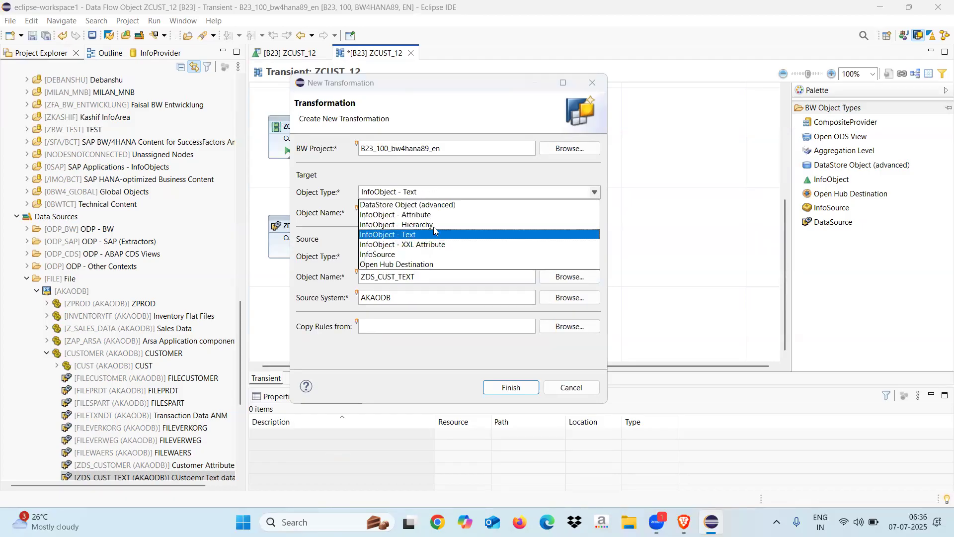
pyautogui.click(407, 236)
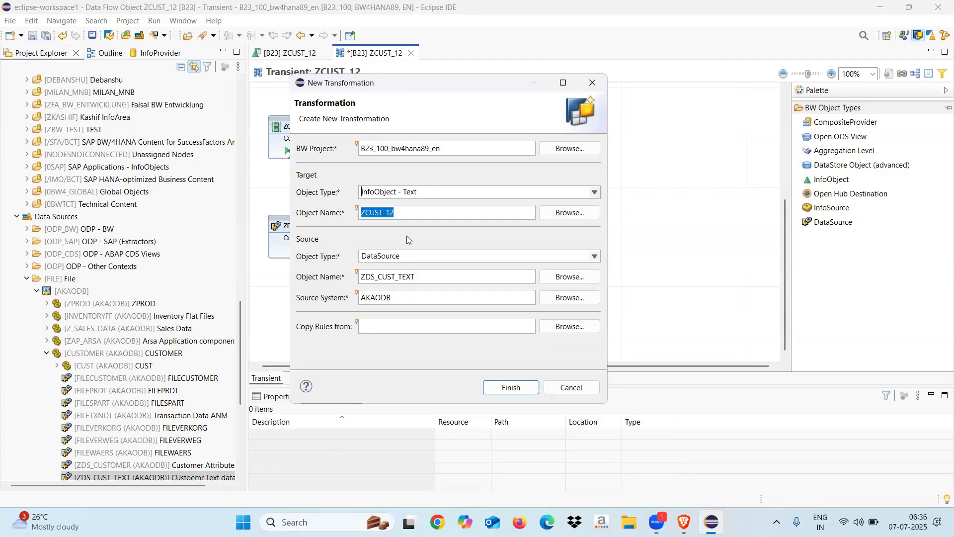
pyautogui.click(427, 191)
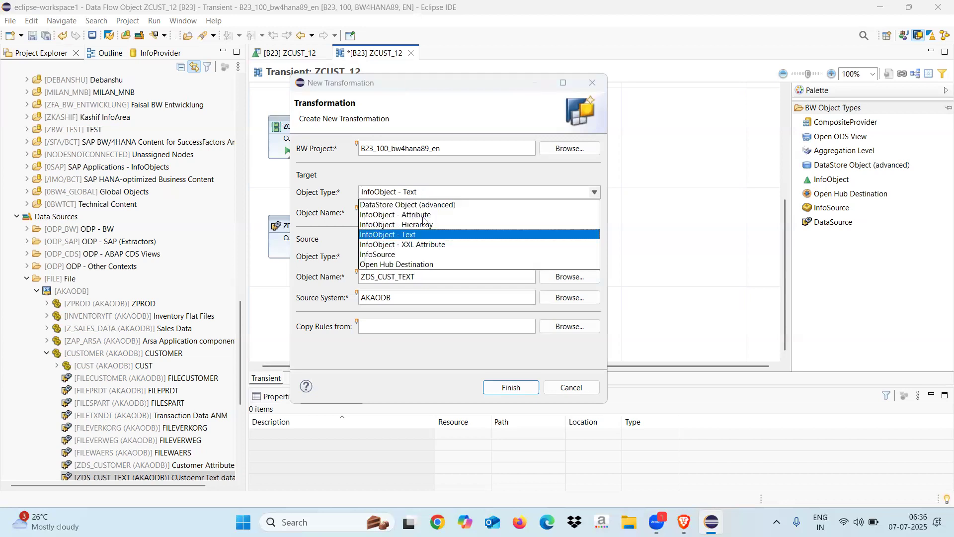
pyautogui.click(452, 163)
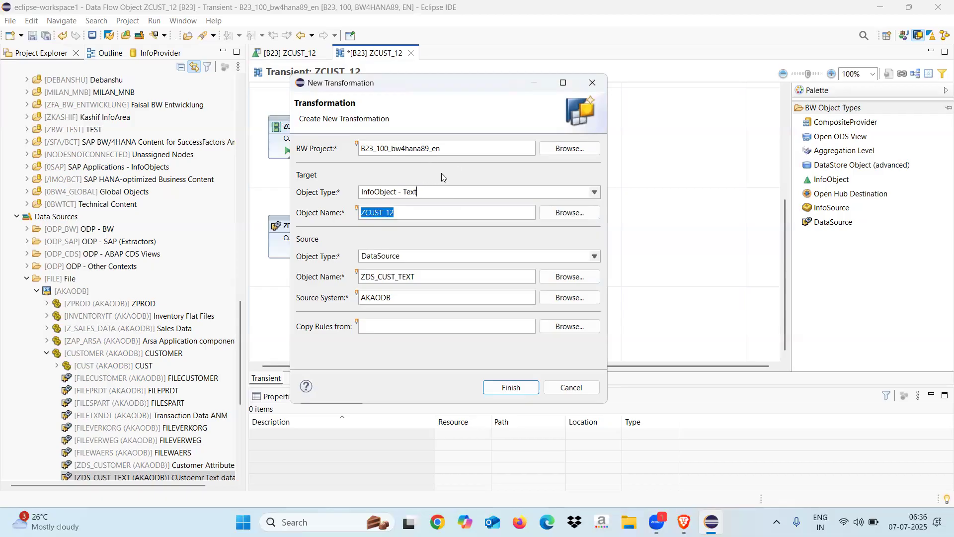
# Create the transformation from ZDS_CUST_TEXT to the ZCUST_12 texts and show its field mapping rules.
pyautogui.click(501, 386)
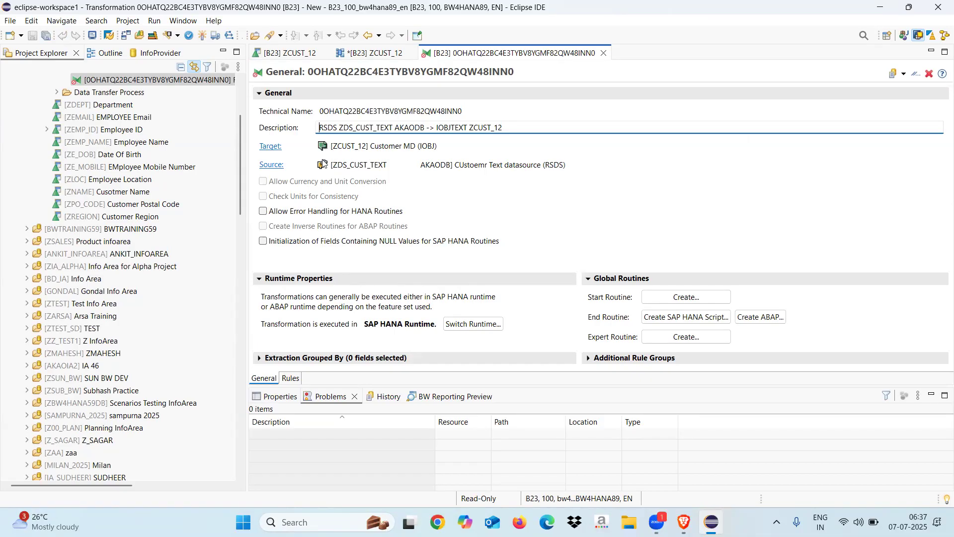
pyautogui.click(290, 378)
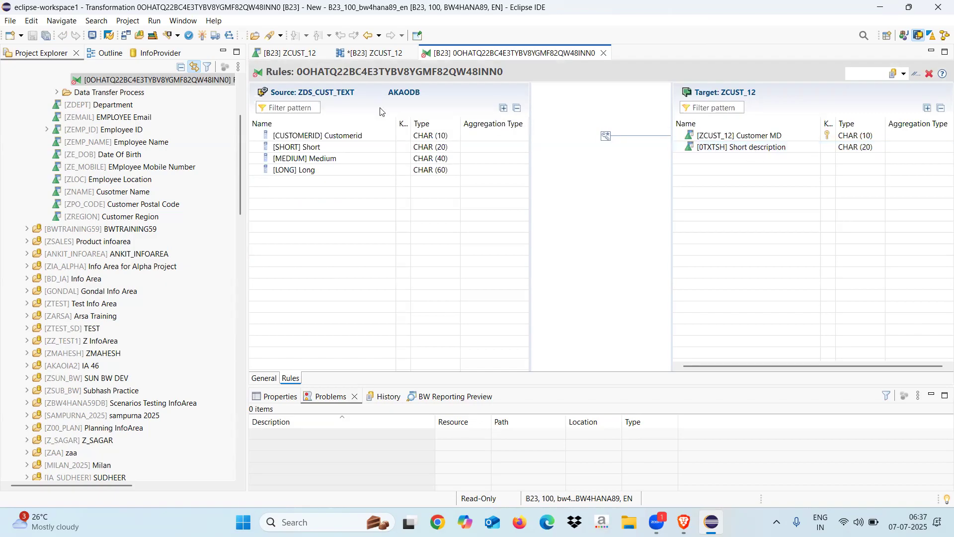
# Enable Medium Text and Long Text for characteristic ZCUST_12, activate it, and return to the text transformation's rules.
pyautogui.click(292, 53)
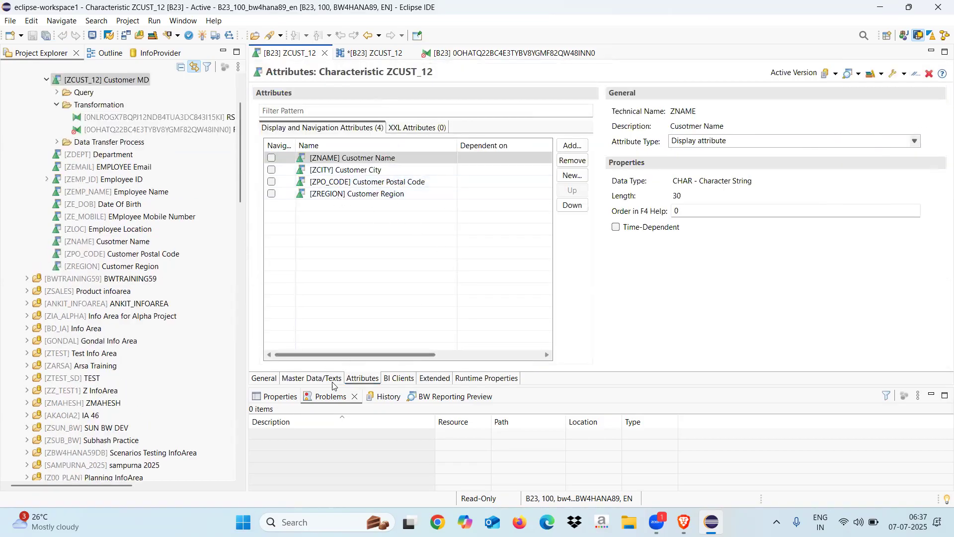
pyautogui.click(317, 379)
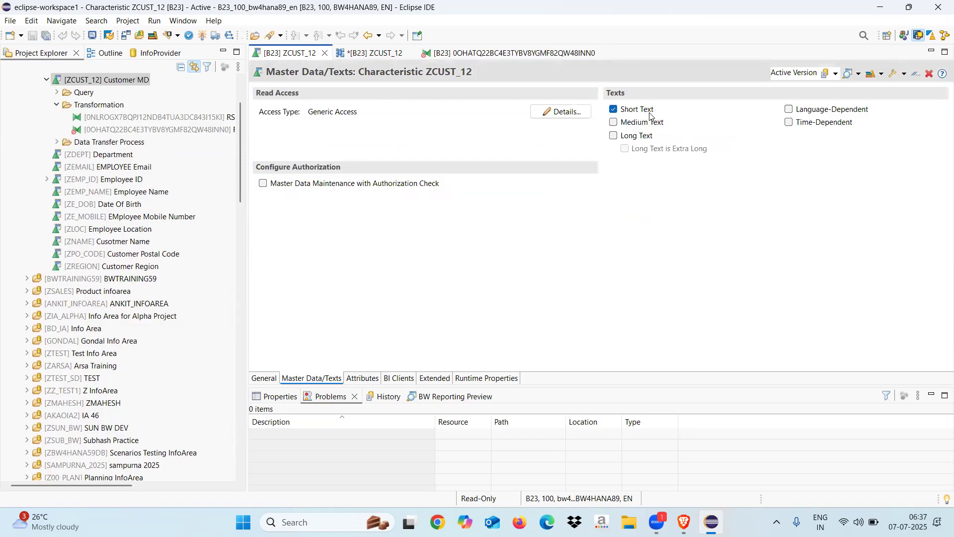
pyautogui.click(614, 123)
pyautogui.click(613, 135)
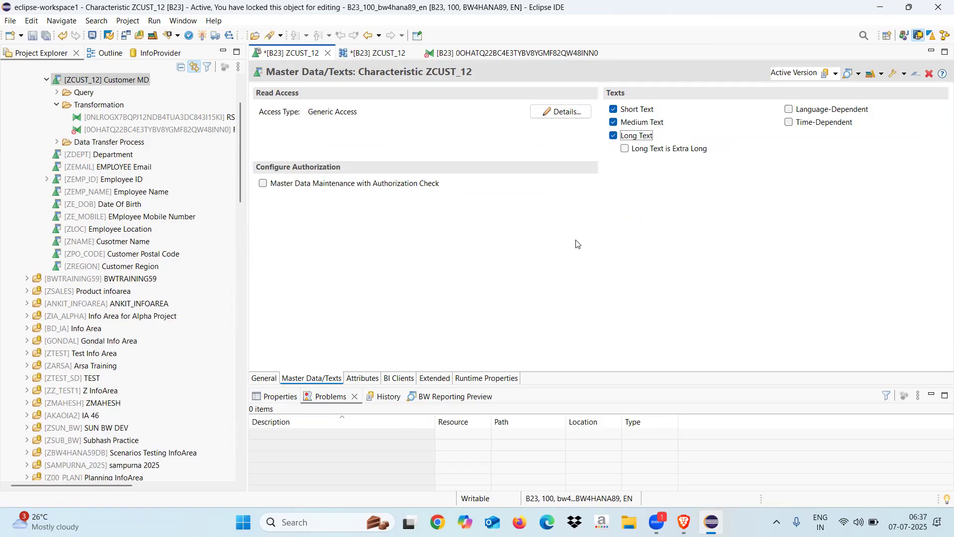
pyautogui.click(202, 36)
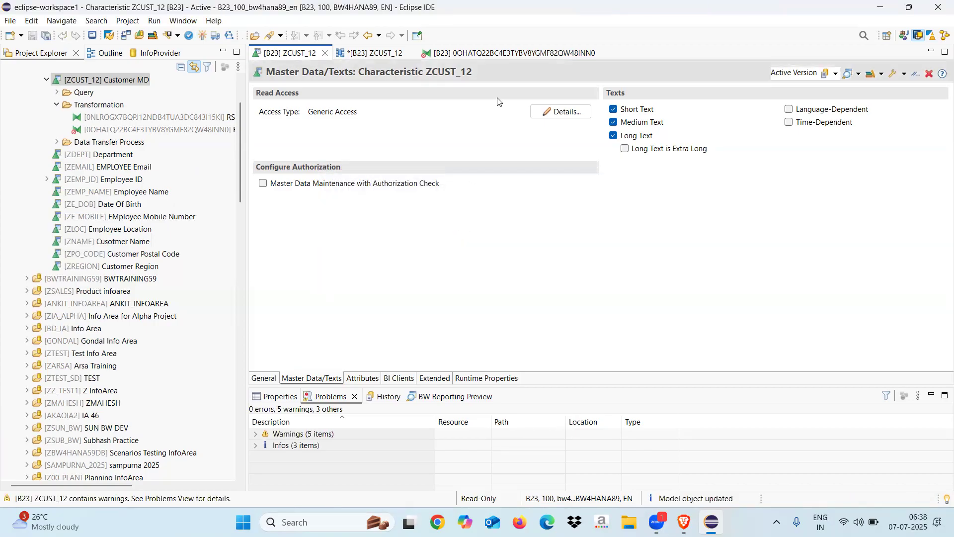
pyautogui.click(503, 54)
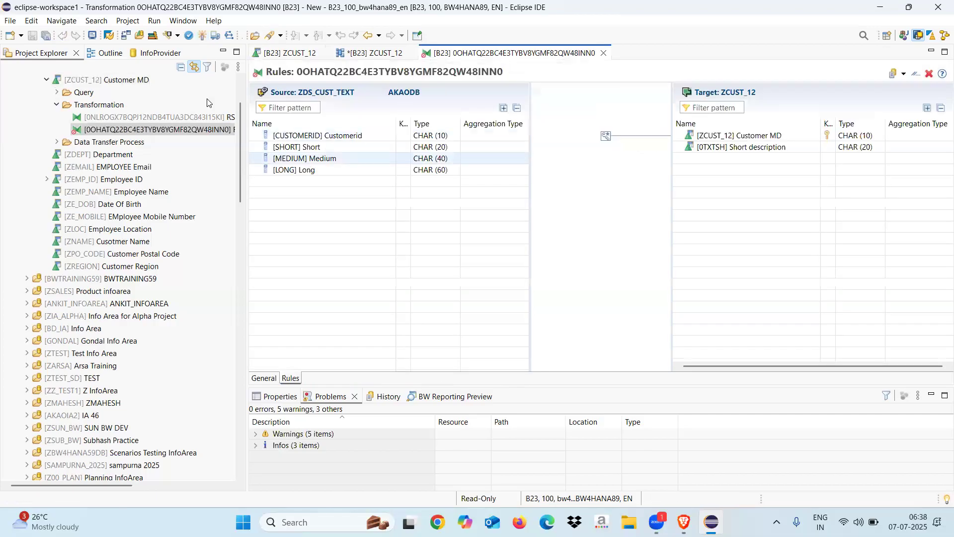
# Try to activate the text transformation, close it, and return to the ZCUST_12 data flow.
pyautogui.click(203, 36)
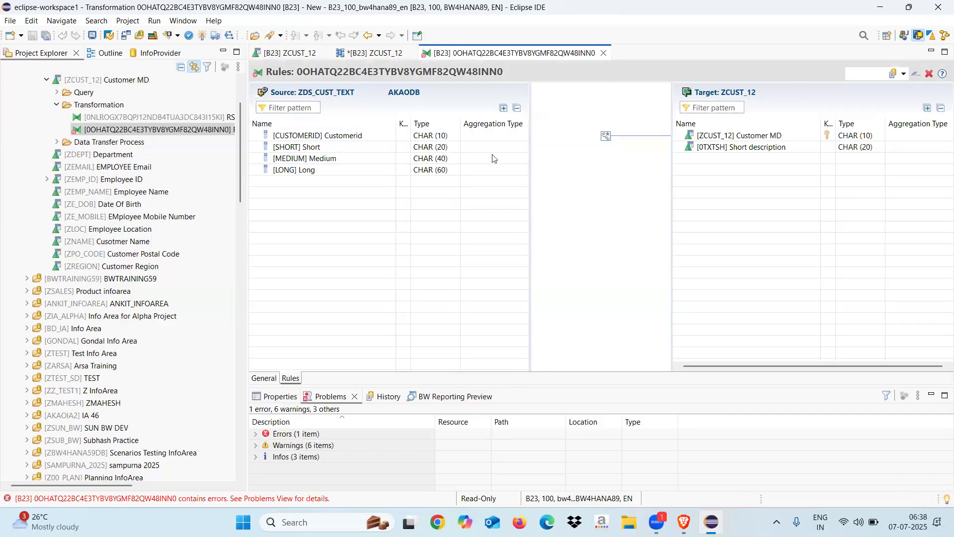
pyautogui.click(603, 53)
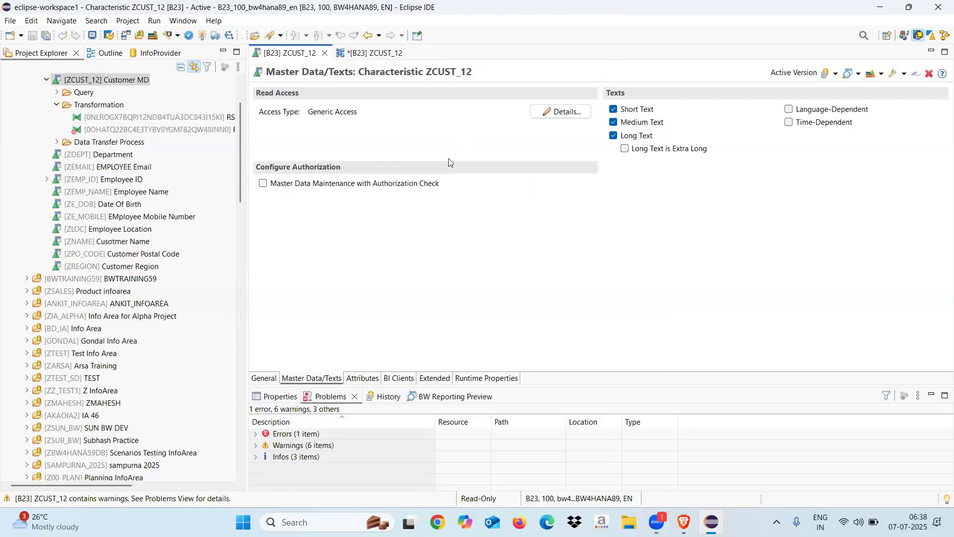
pyautogui.click(371, 55)
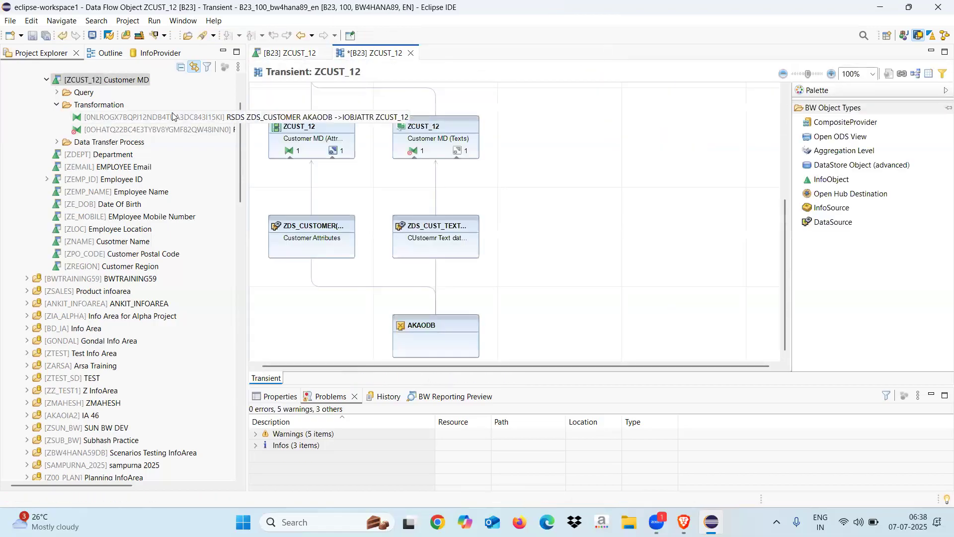
# Reopen the ZDS_CUST_TEXT transformation from the ZCUST_12 texts object in the data flow and show its mapping rules.
pyautogui.moveTo(453, 251)
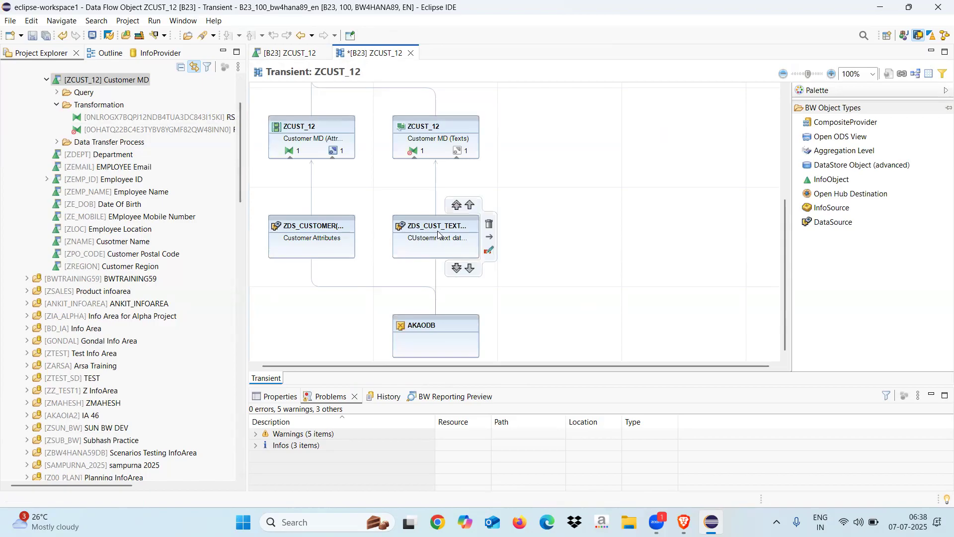
pyautogui.rightClick(414, 153)
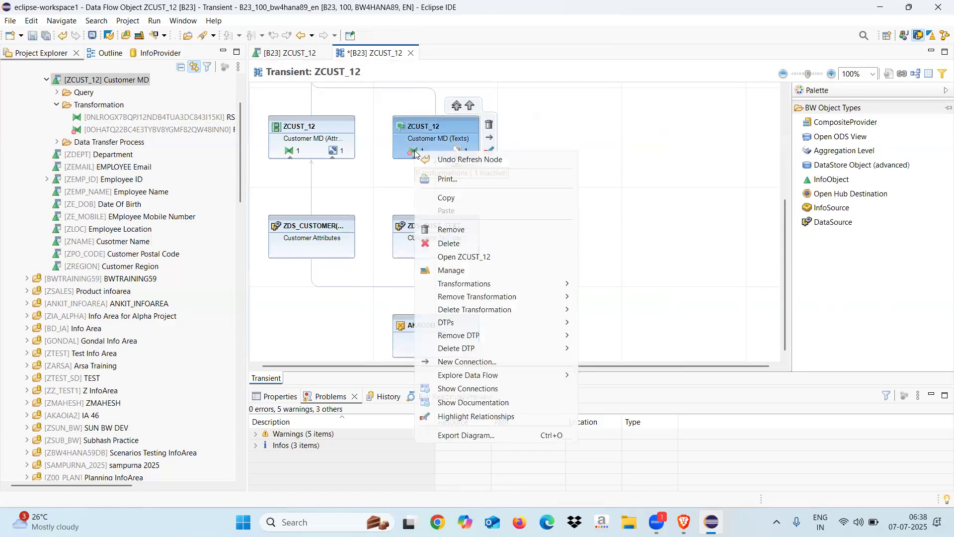
pyautogui.moveTo(474, 288)
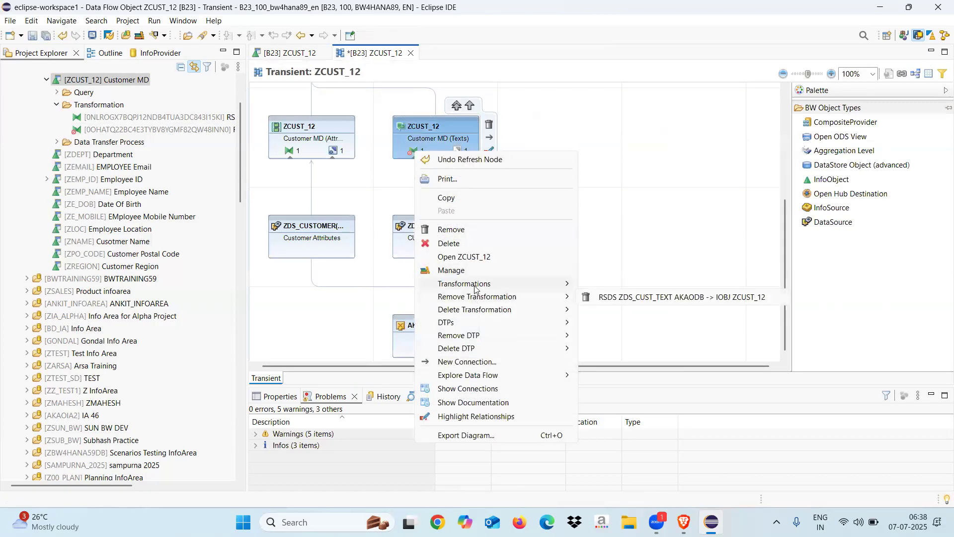
pyautogui.moveTo(544, 284)
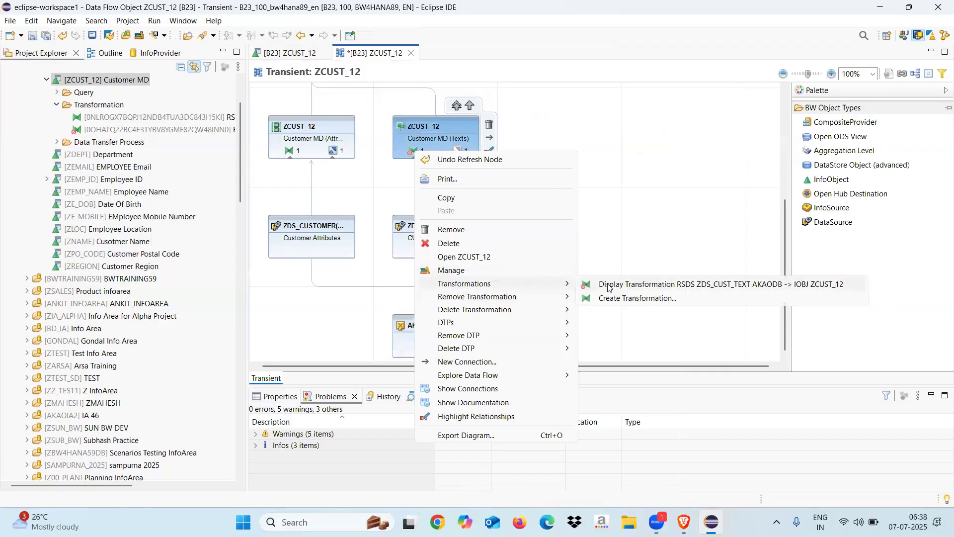
pyautogui.click(609, 285)
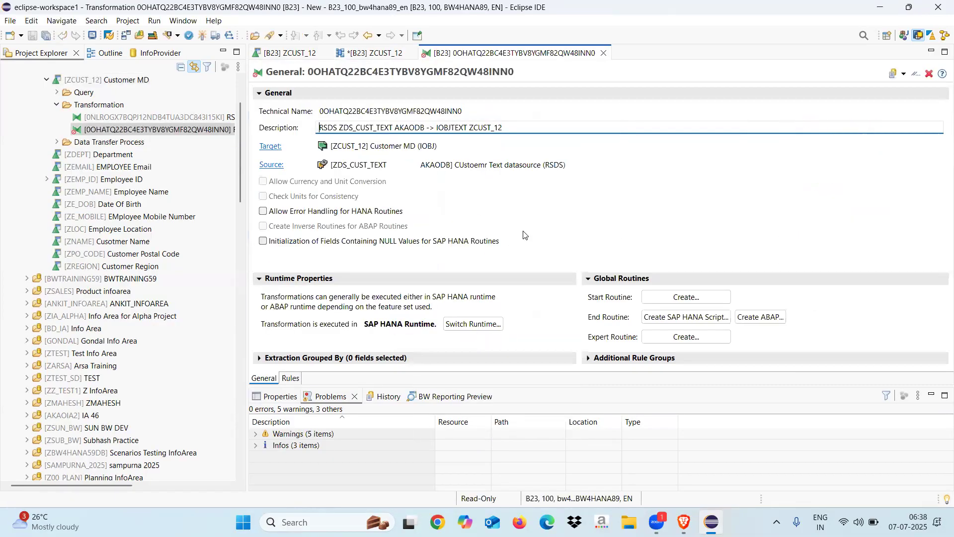
pyautogui.click(290, 379)
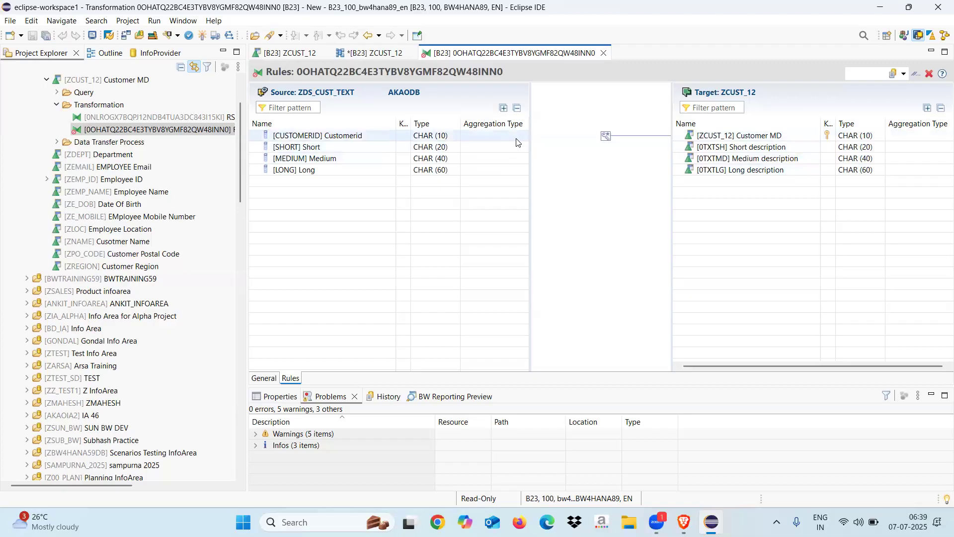
# Map CUSTOMERID to ZCUST_12, SHORT to 0TXTSH, MEDIUM to 0TXTMD and LONG to 0TXTLG, then activate and close the transformation.
pyautogui.moveTo(518, 140); pyautogui.dragTo(677, 140)
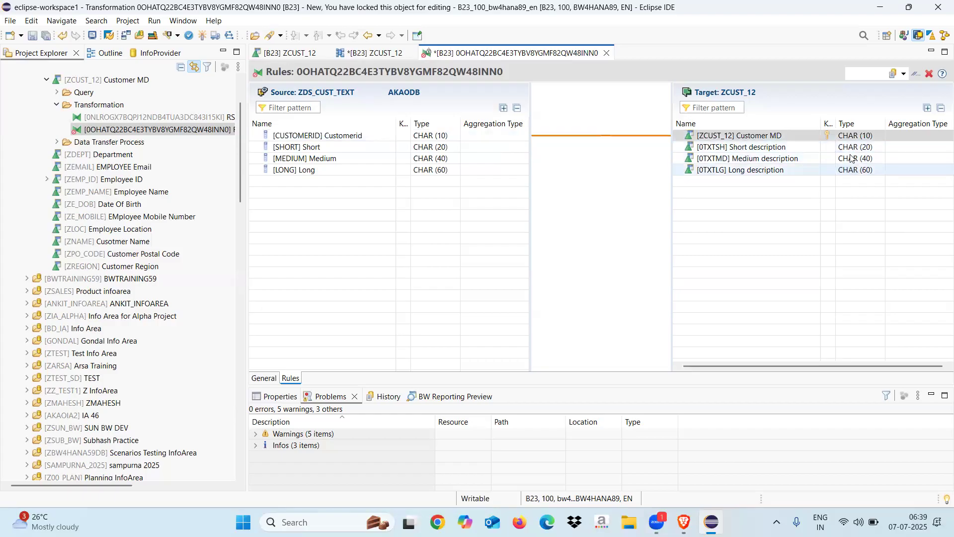
pyautogui.moveTo(518, 149); pyautogui.dragTo(689, 145)
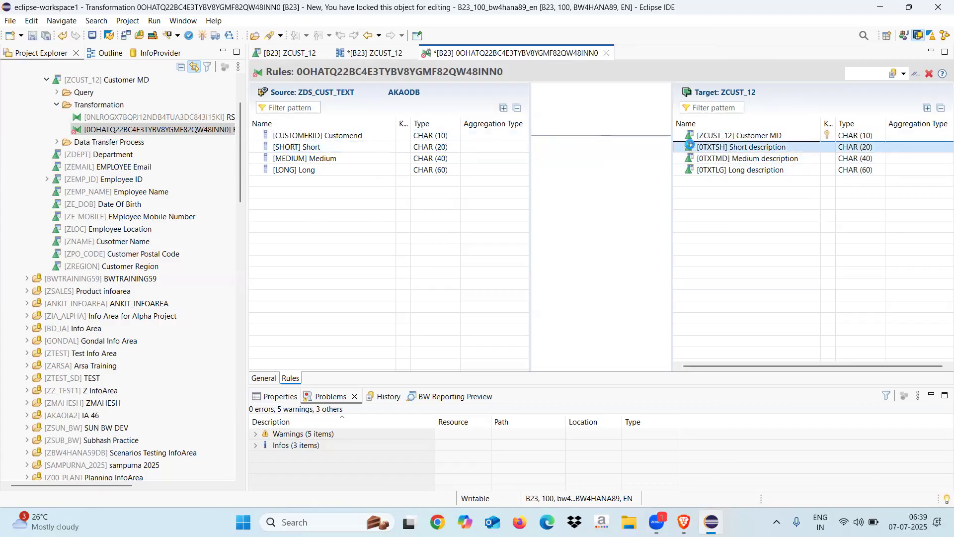
pyautogui.moveTo(520, 167); pyautogui.dragTo(698, 158)
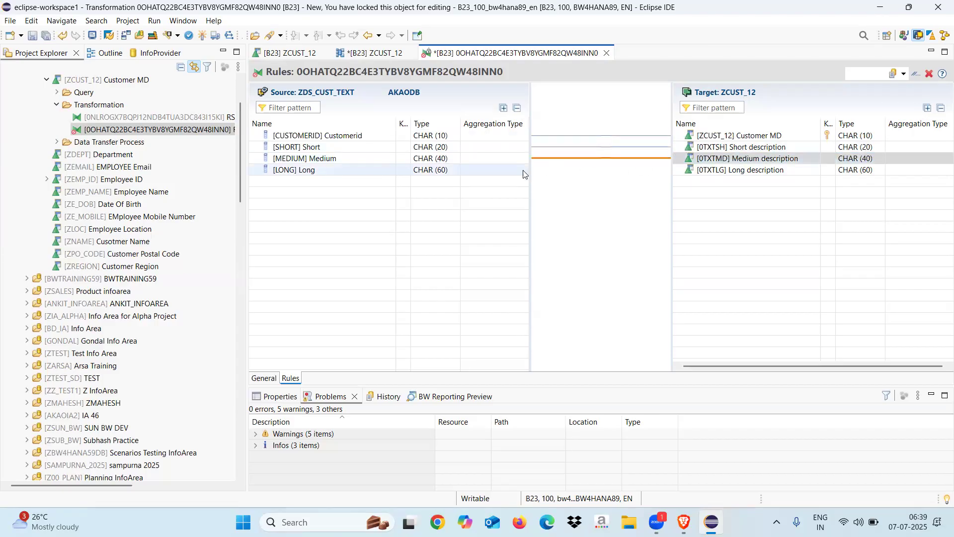
pyautogui.moveTo(522, 174); pyautogui.dragTo(707, 171)
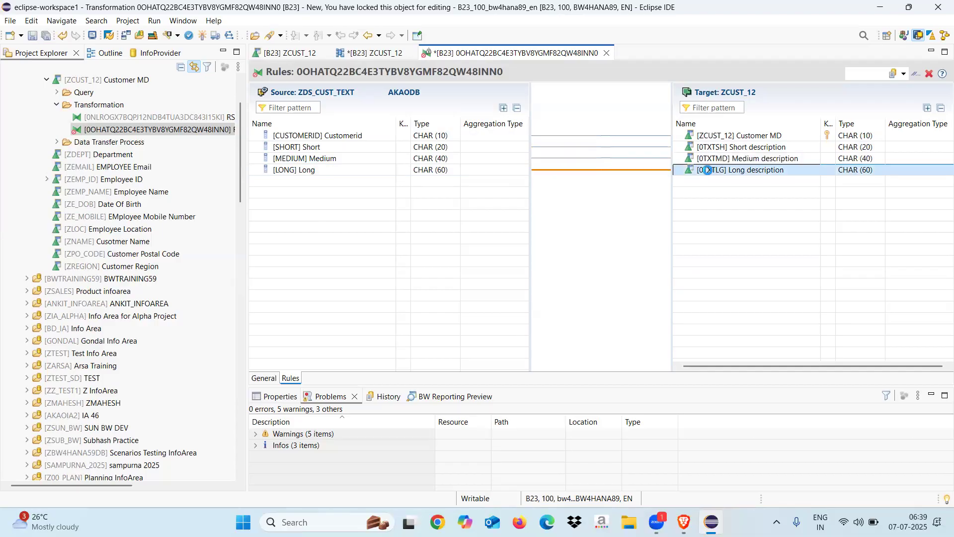
pyautogui.click(202, 36)
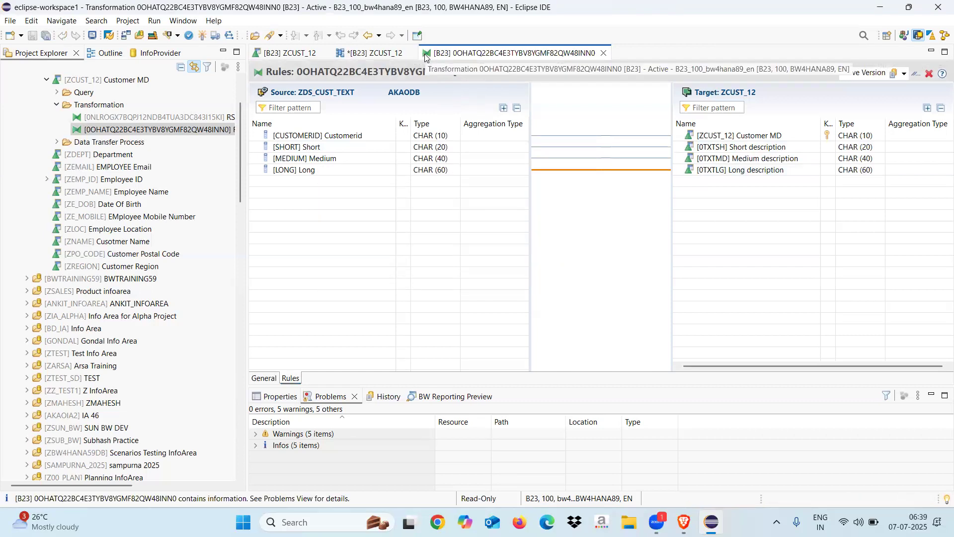
pyautogui.click(603, 53)
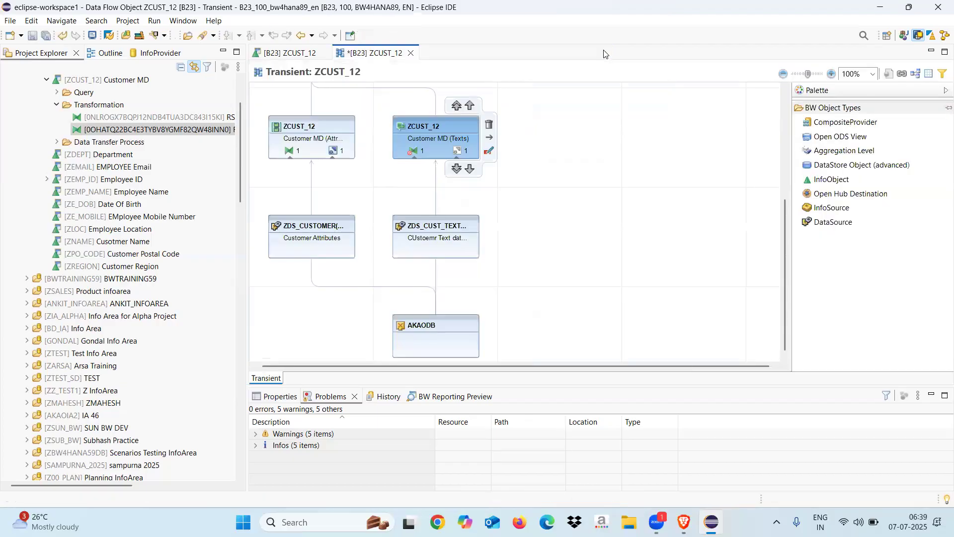
# Save the data flow as ZDF_CUST in InfoArea ZTEST12 with description "Custoemr Dataflow" and try to activate it.
pyautogui.click(600, 252)
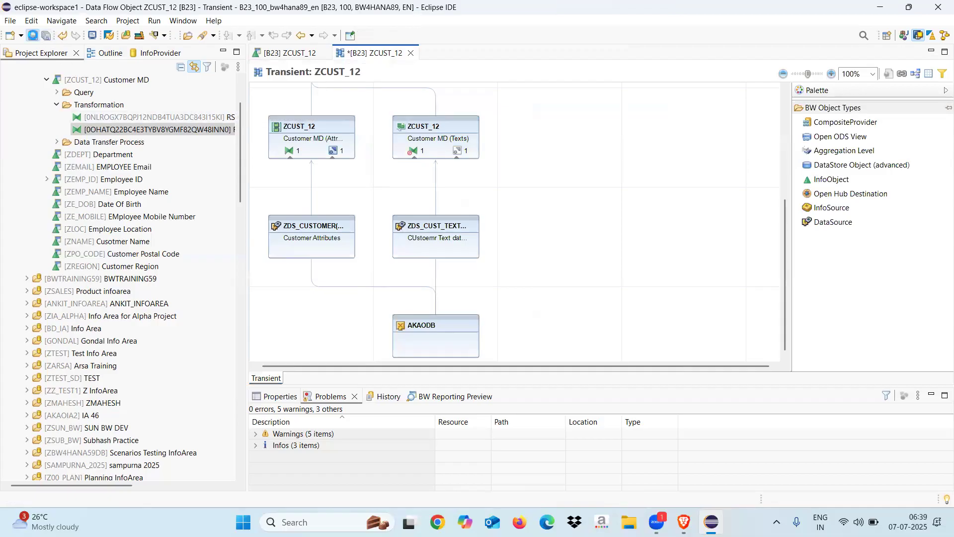
pyautogui.click(32, 35)
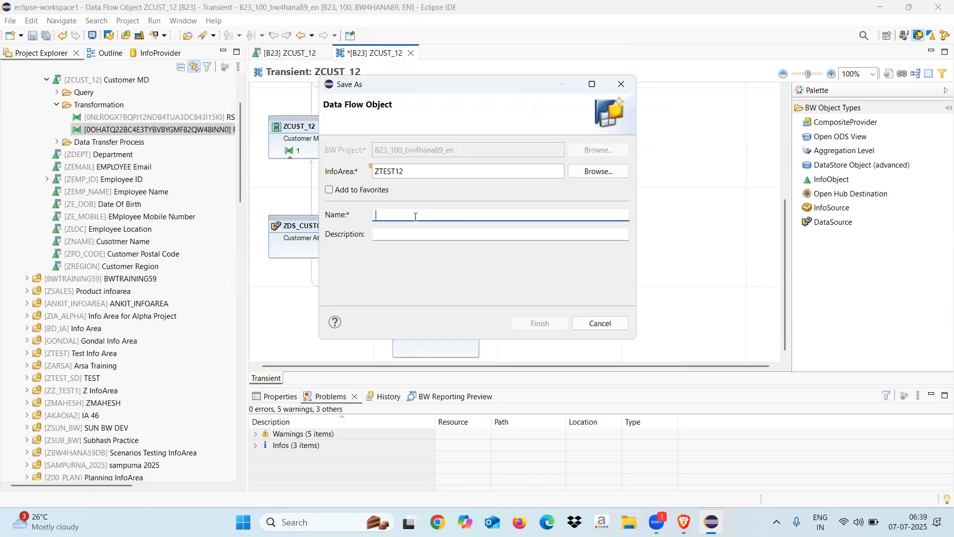
pyautogui.write('ZDF_CUST')
pyautogui.click(403, 233)
pyautogui.press('capslock')
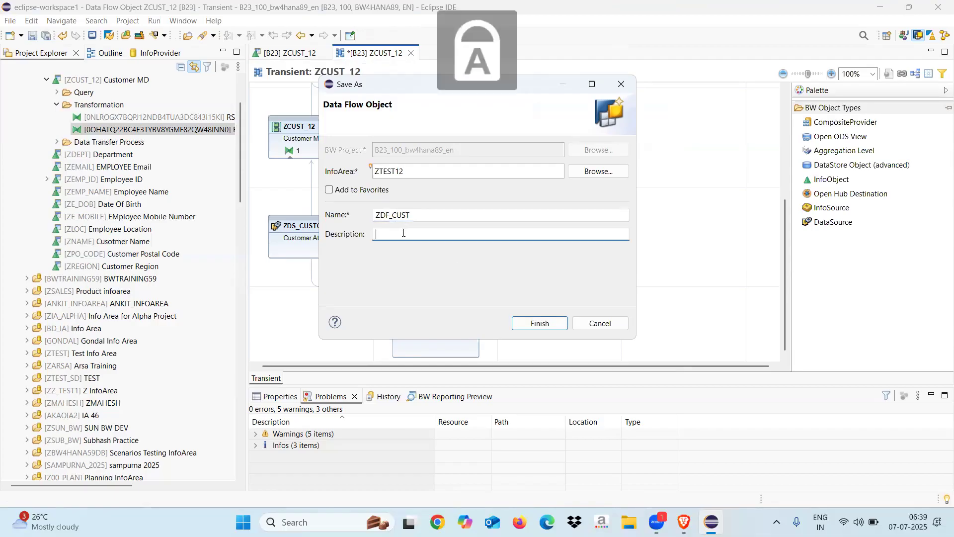
pyautogui.press('capslock')
pyautogui.write('C')
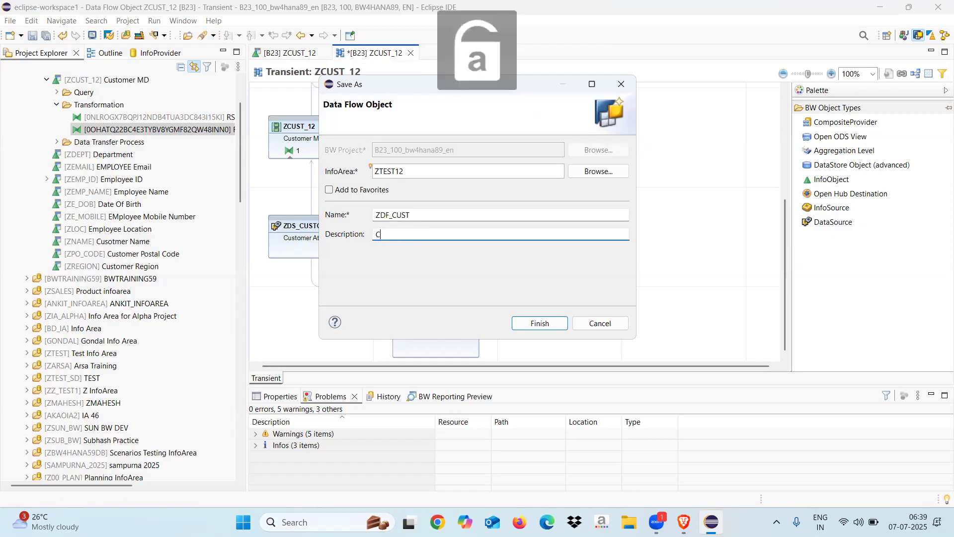
pyautogui.write('ustoemr Dataflow')
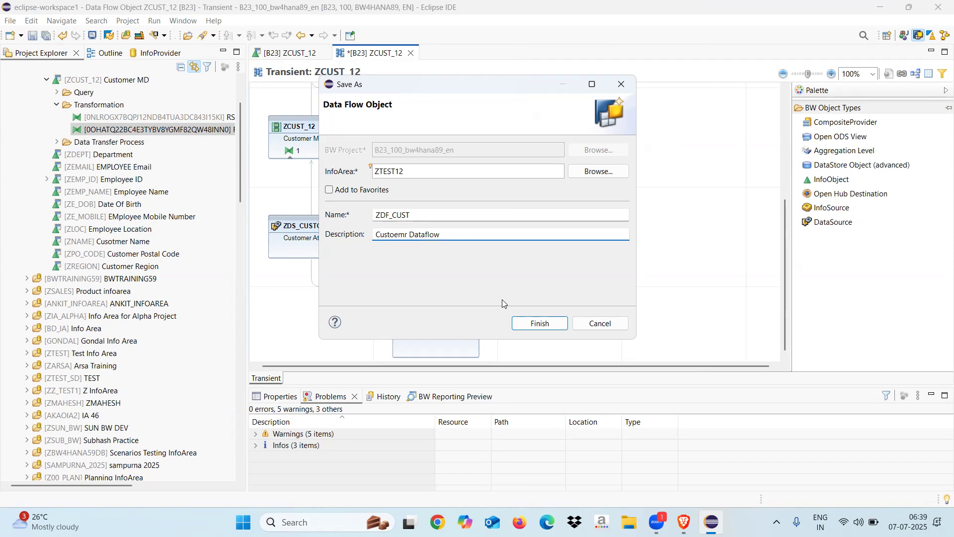
pyautogui.click(527, 322)
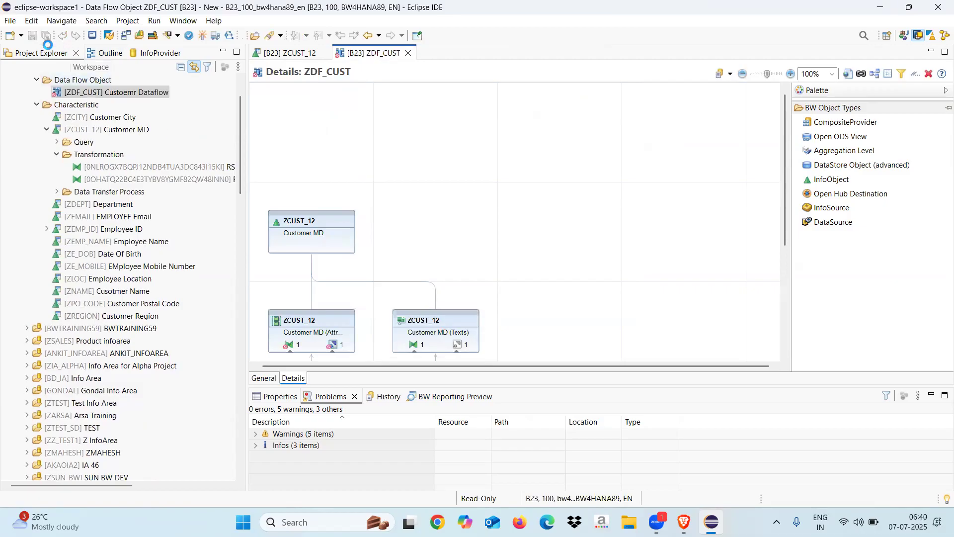
pyautogui.click(203, 35)
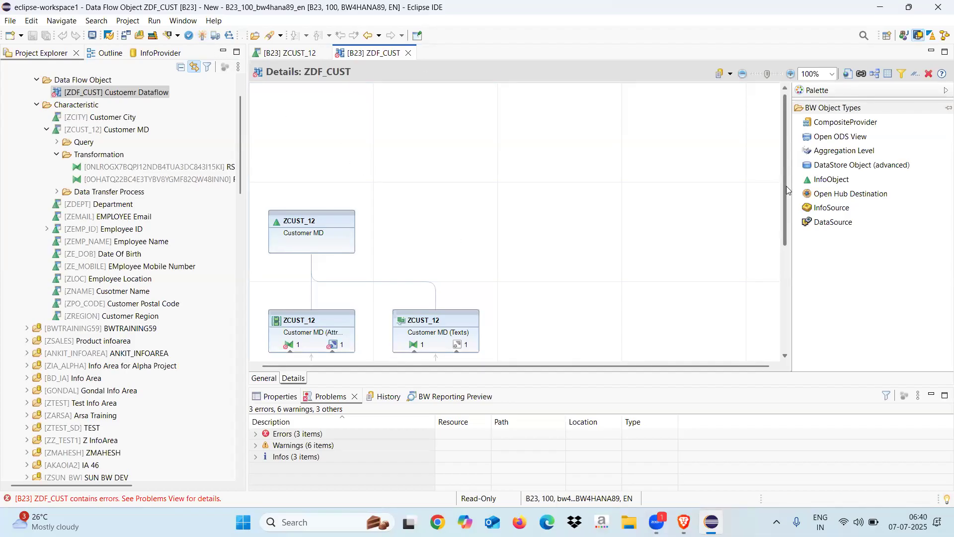
# Create a data transfer process from DataSource ZDS_CUST_TEXT in source system AKAODB to the ZCUST_12 texts.
pyautogui.moveTo(786, 186)
pyautogui.mouseDown()
pyautogui.moveTo(783, 299)
pyautogui.moveTo(784, 199)
pyautogui.mouseUp()
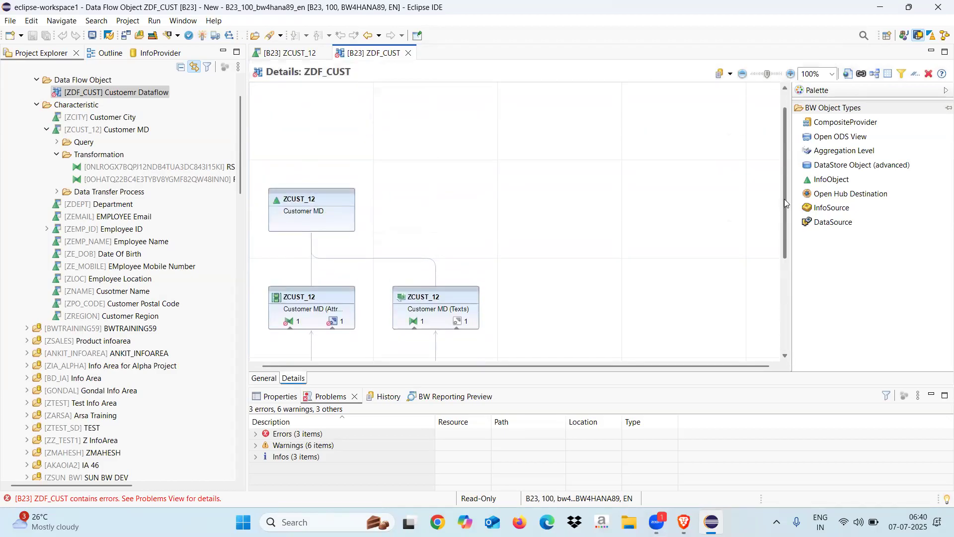
pyautogui.rightClick(462, 324)
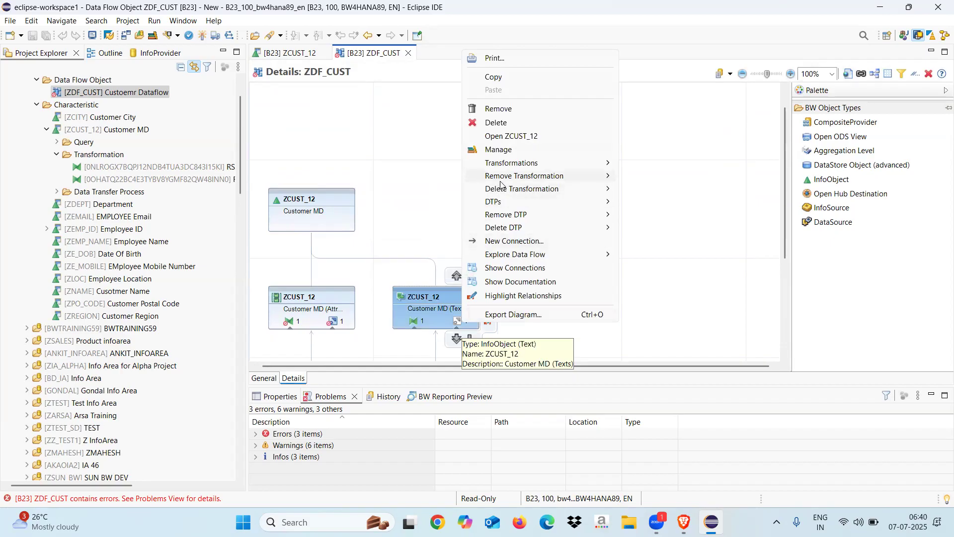
pyautogui.moveTo(503, 204)
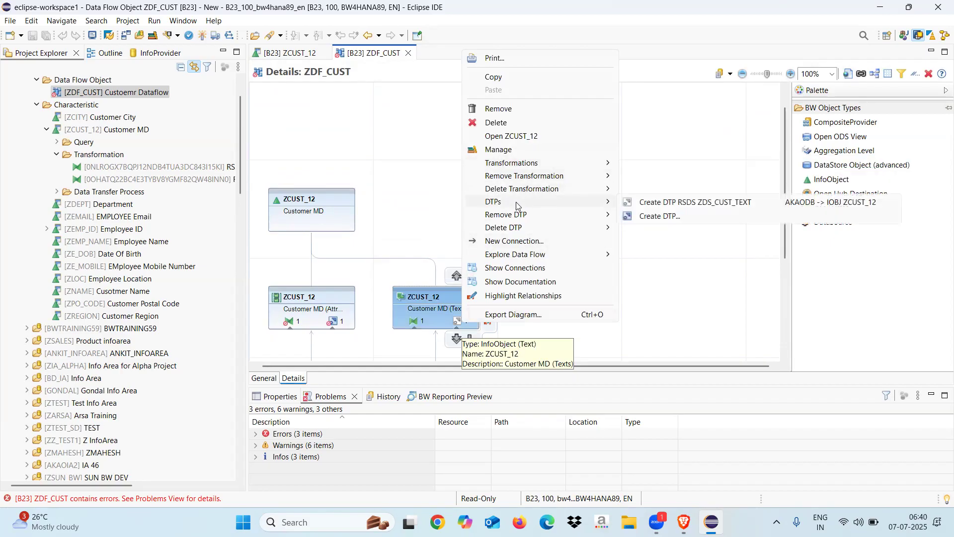
pyautogui.moveTo(524, 168)
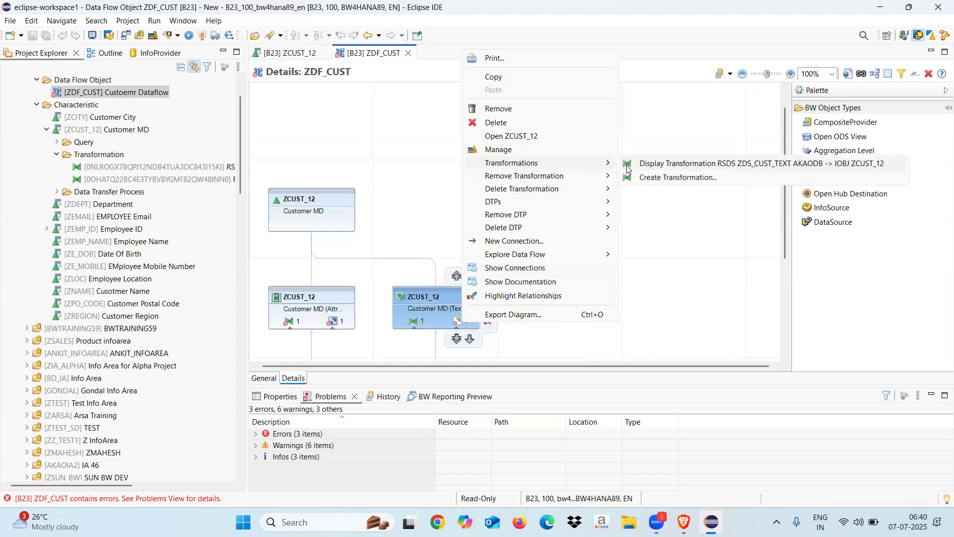
pyautogui.moveTo(568, 208)
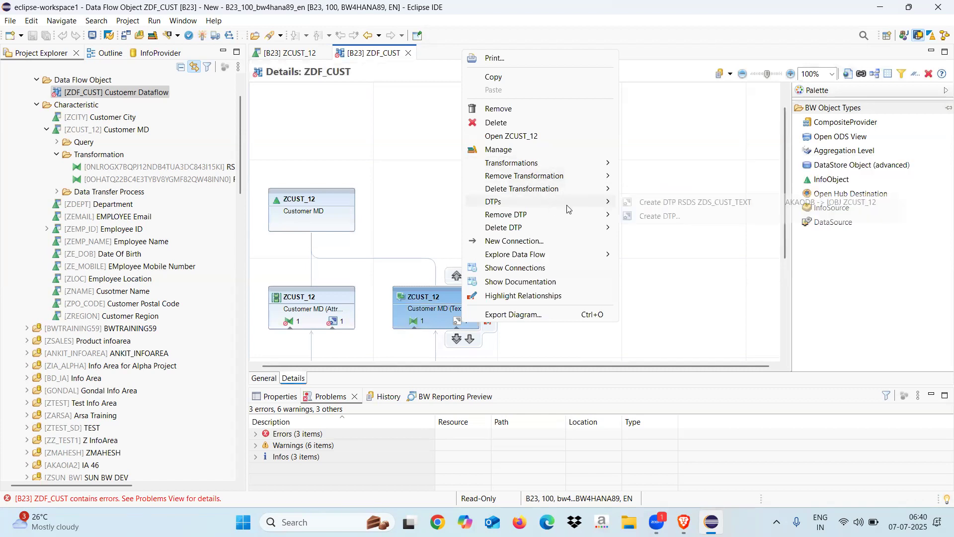
pyautogui.click(648, 207)
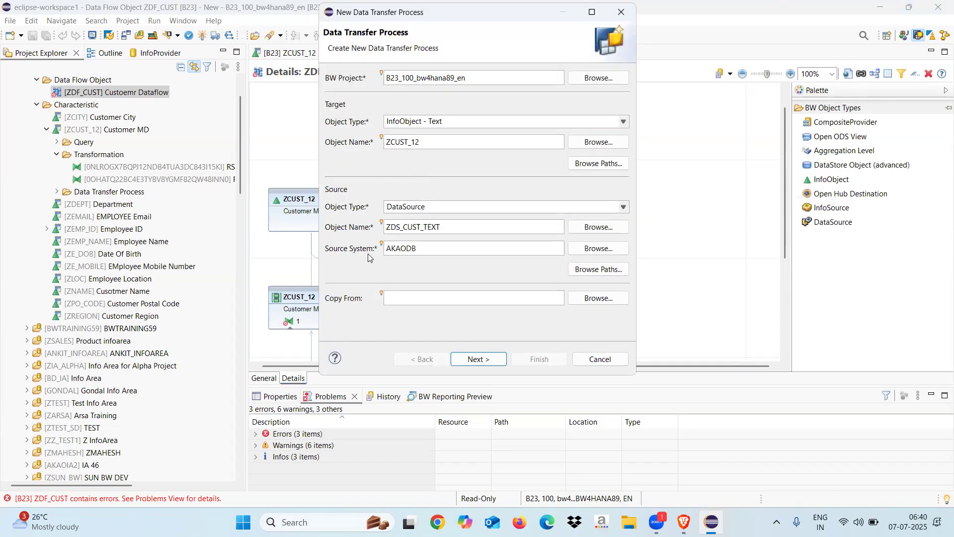
pyautogui.moveTo(446, 228); pyautogui.dragTo(370, 230)
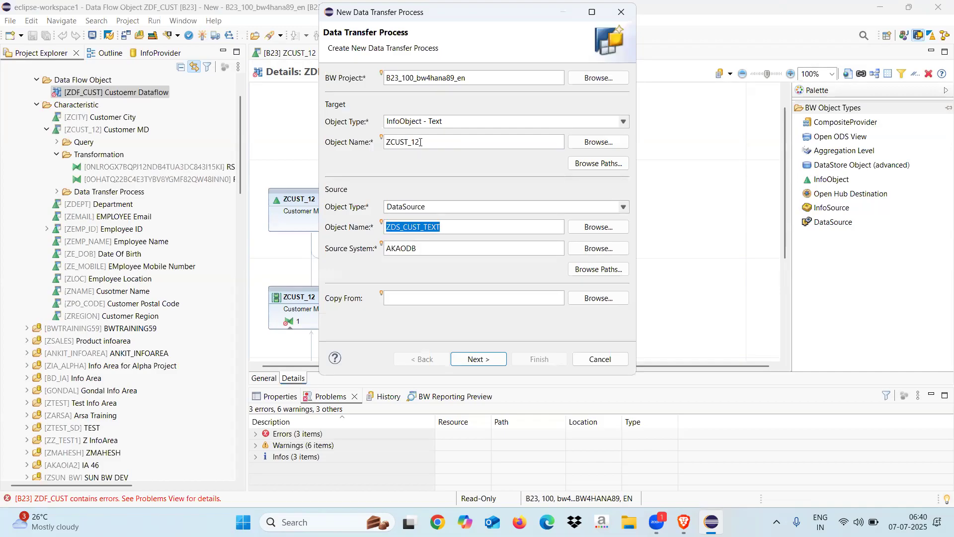
pyautogui.moveTo(420, 141); pyautogui.dragTo(362, 143)
pyautogui.click(482, 357)
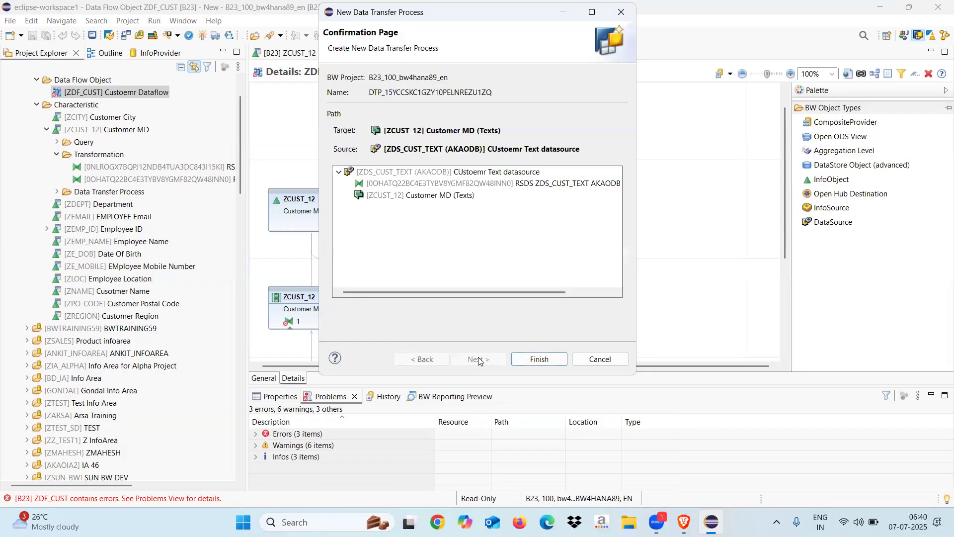
pyautogui.click(395, 173)
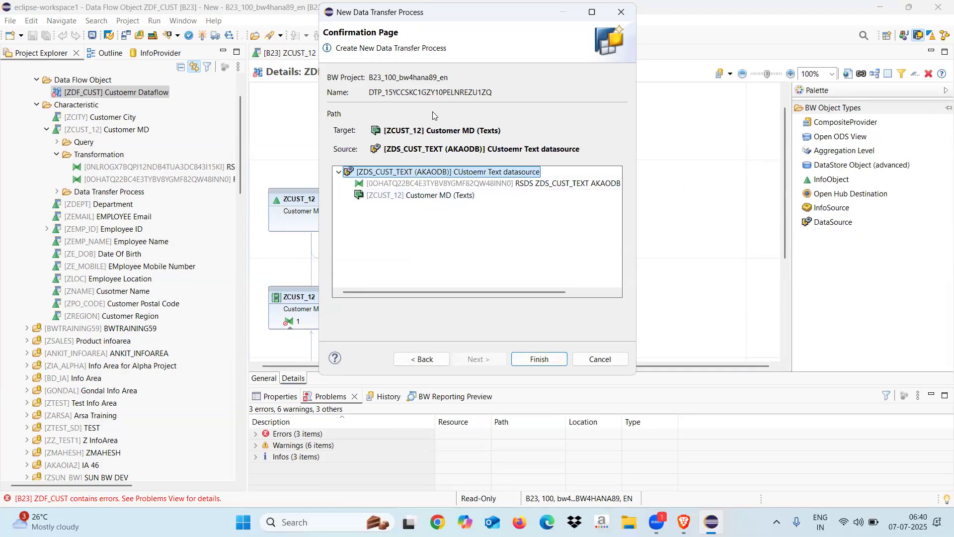
pyautogui.click(541, 360)
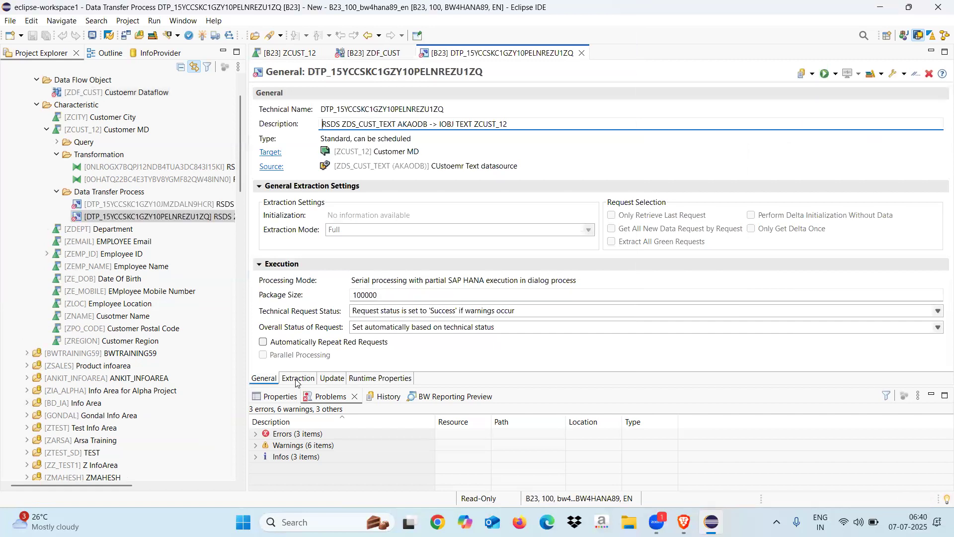
# Expand the list of reported errors and review the extraction settings of the new data transfer process.
pyautogui.click(256, 434)
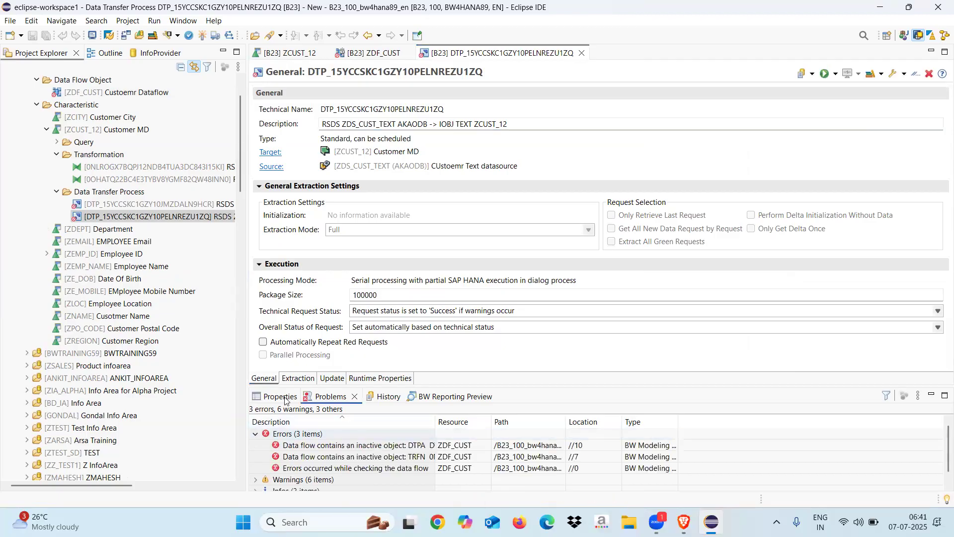
pyautogui.click(299, 379)
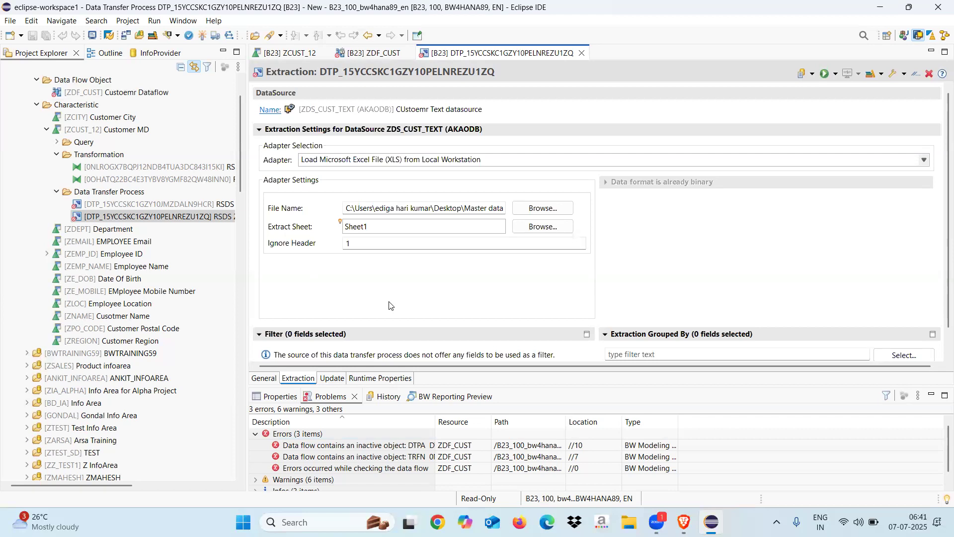
pyautogui.click(294, 54)
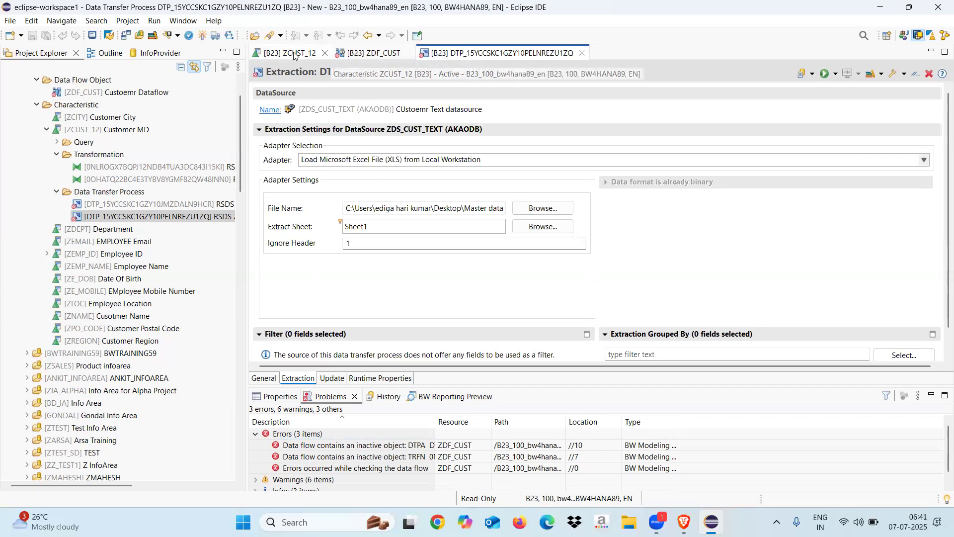
# From data flow ZDF_CUST, open the transformation from ZDS_CUSTOMER to the ZCUST_12 attributes, activate it and close it.
pyautogui.click(348, 56)
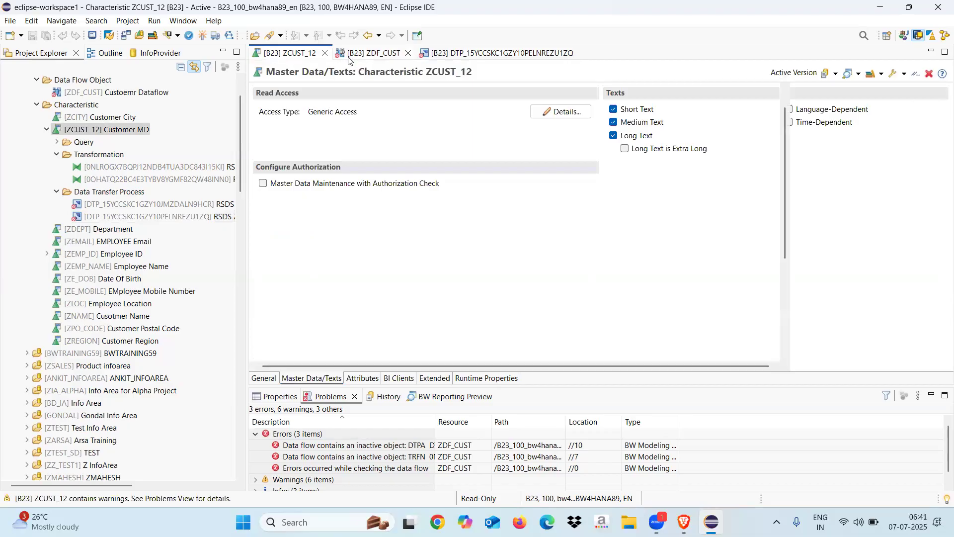
pyautogui.click(294, 323)
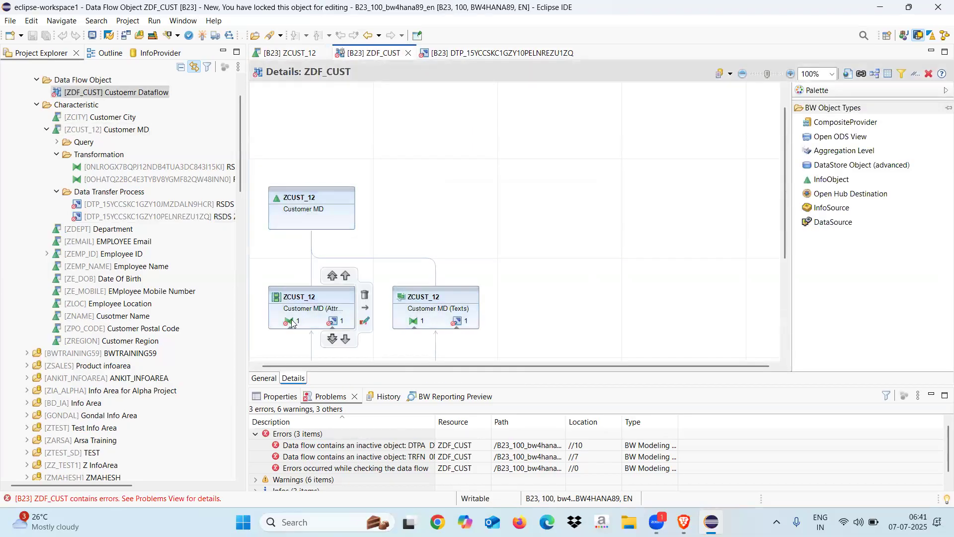
pyautogui.rightClick(291, 323)
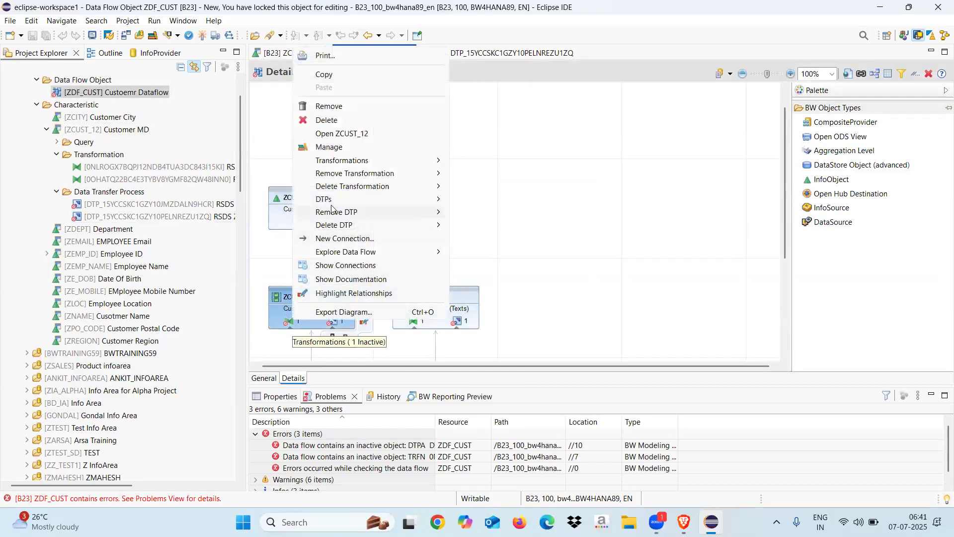
pyautogui.moveTo(395, 163)
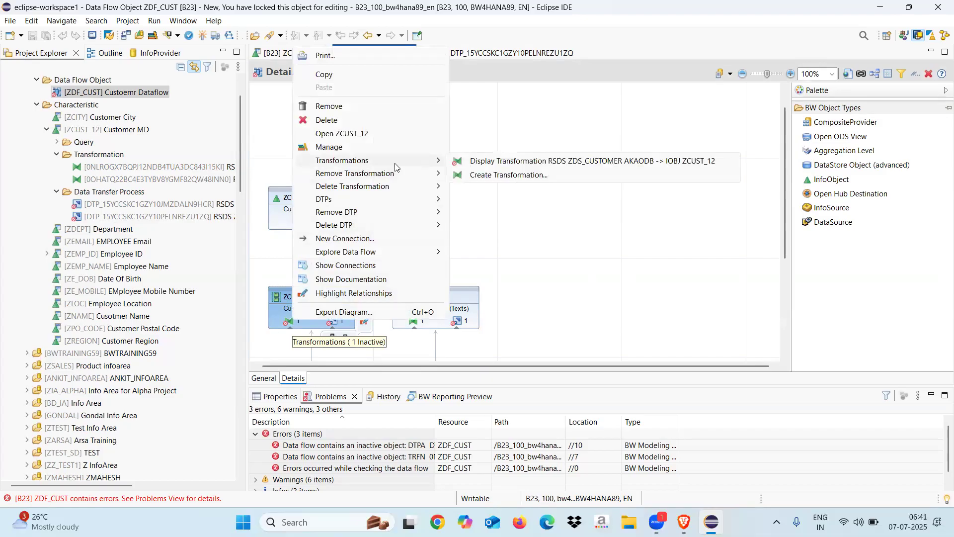
pyautogui.click(472, 164)
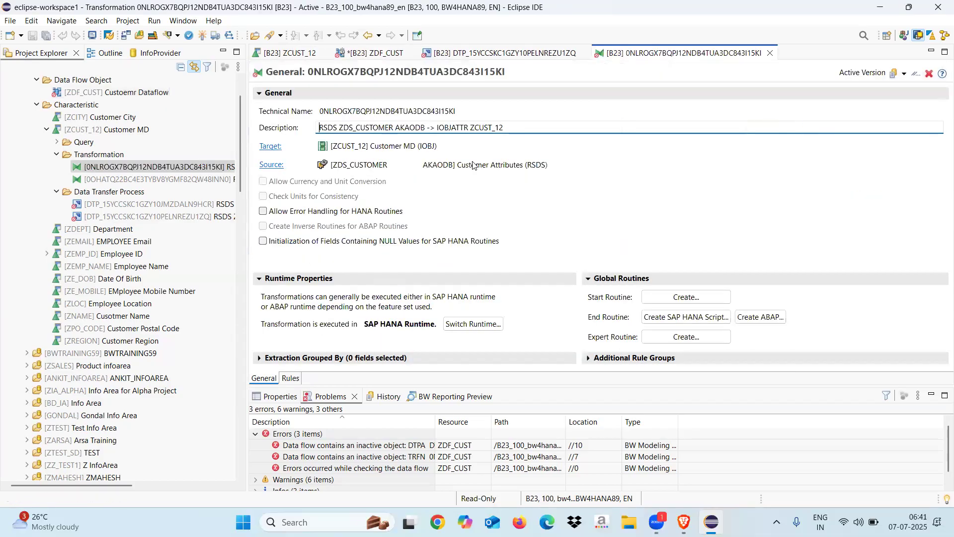
pyautogui.click(203, 36)
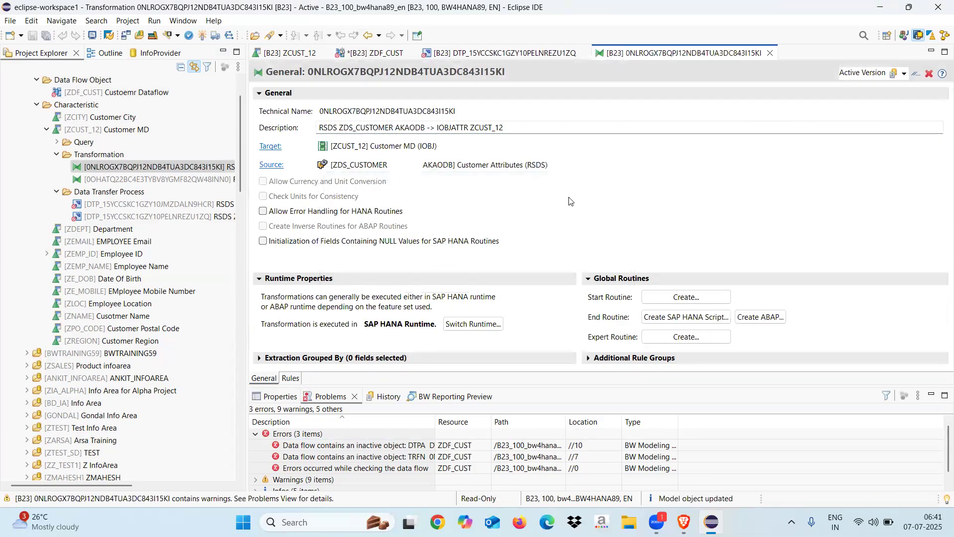
pyautogui.click(770, 53)
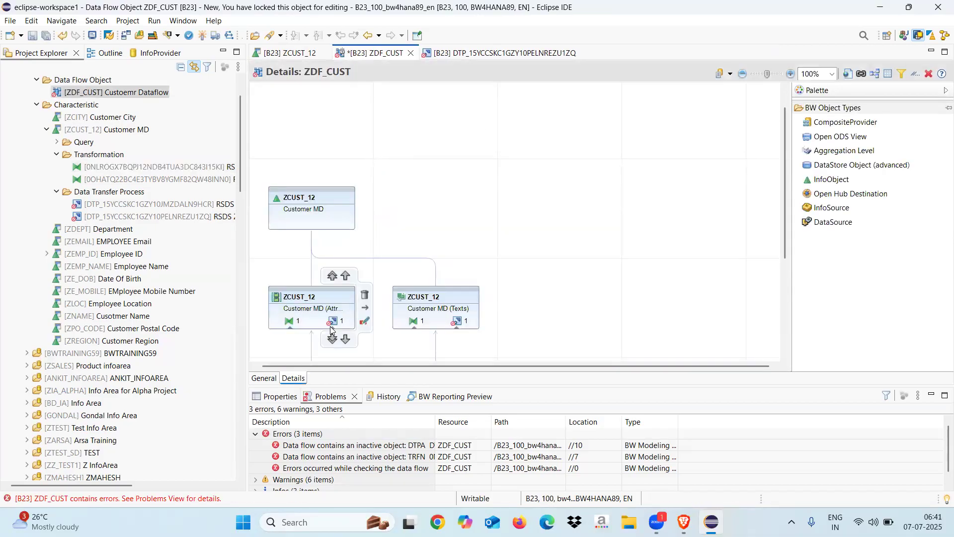
# Open the data transfer process of the ZCUST_12 attributes node, activate it and close it.
pyautogui.rightClick(333, 322)
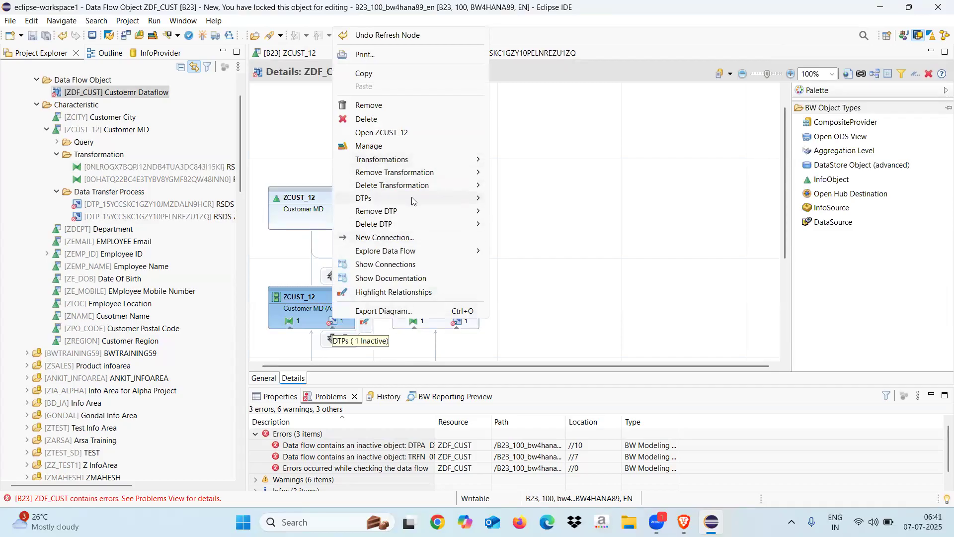
pyautogui.moveTo(428, 199)
pyautogui.click(519, 201)
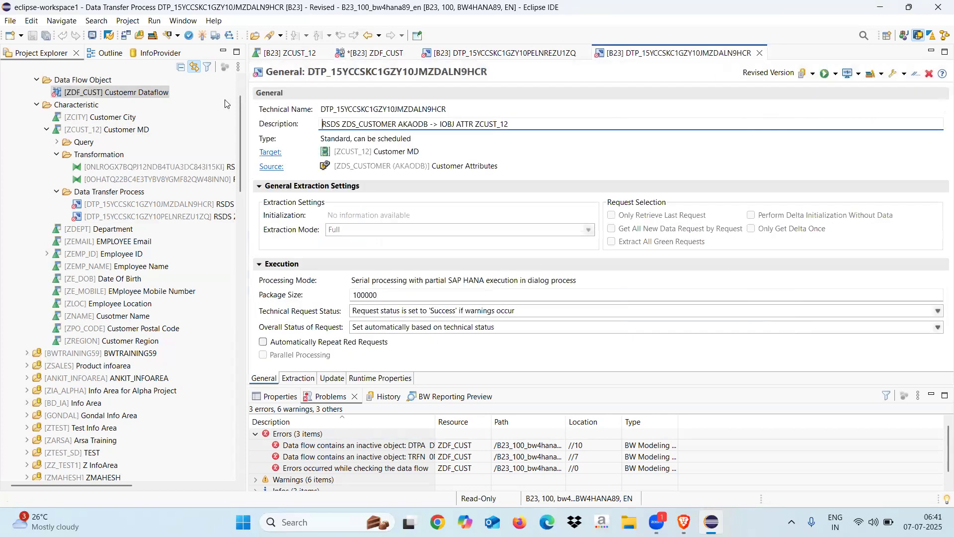
pyautogui.click(202, 36)
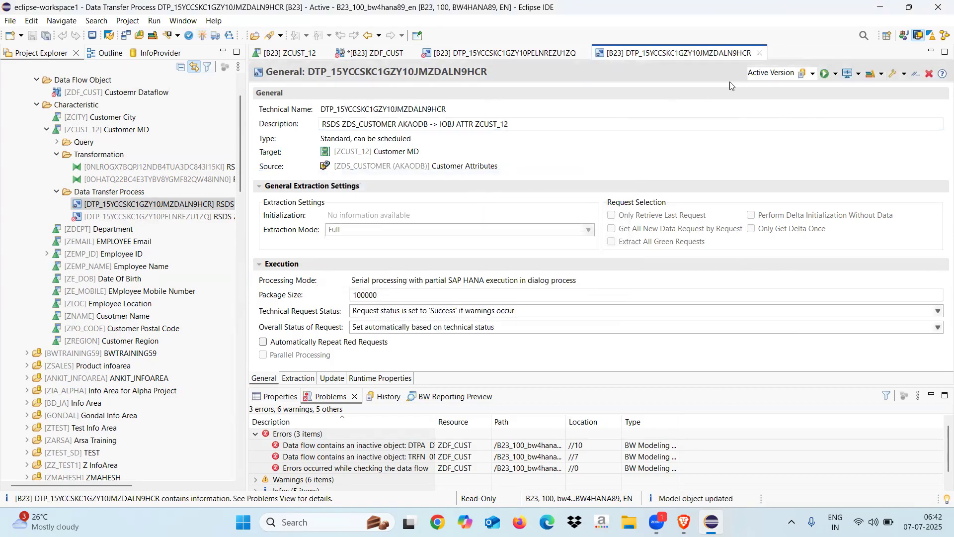
pyautogui.click(759, 52)
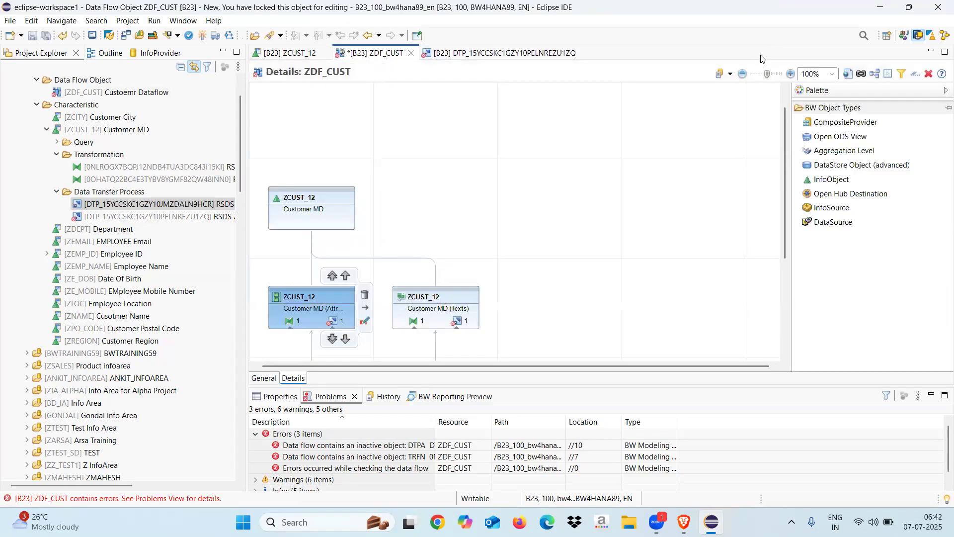
# Open the data transfer process from ZDS_CUST_TEXT on the ZCUST_12 texts node and activate it.
pyautogui.rightClick(457, 322)
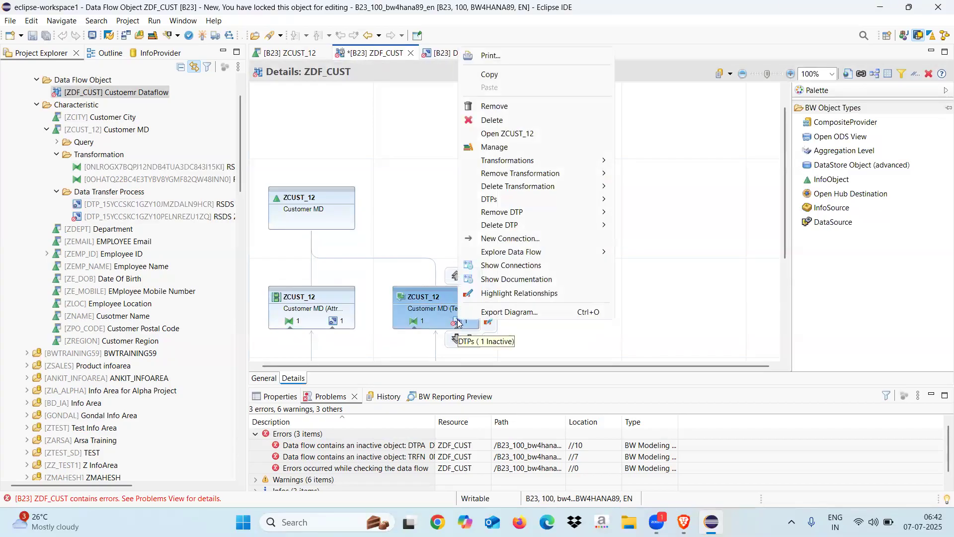
pyautogui.moveTo(504, 204)
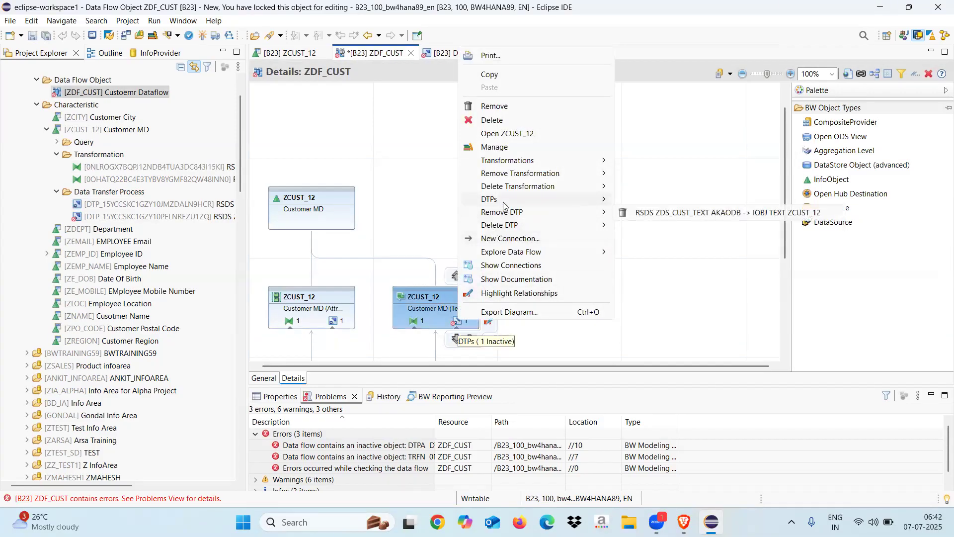
pyautogui.click(638, 201)
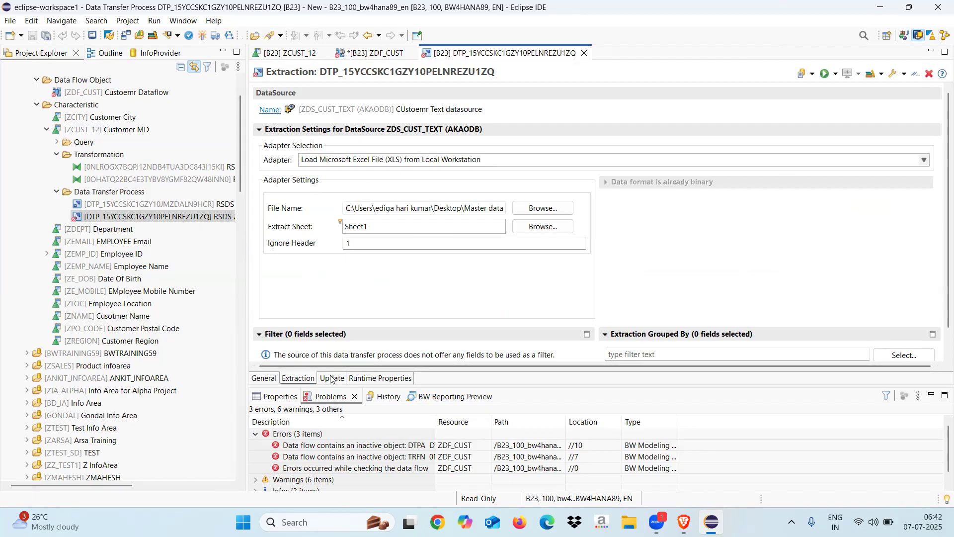
pyautogui.click(203, 36)
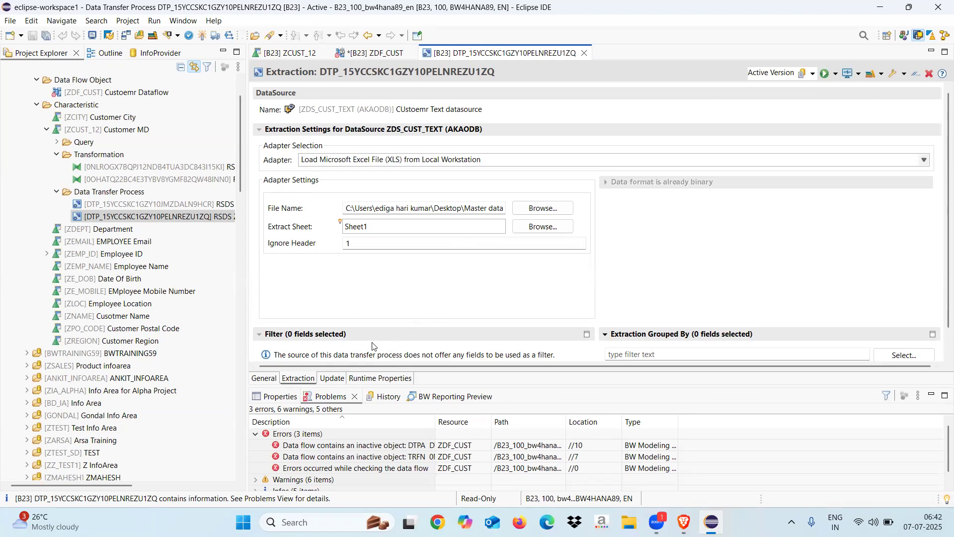
# Check the general and update settings of the texts data transfer process, and activate data flow ZDF_CUST.
pyautogui.click(332, 379)
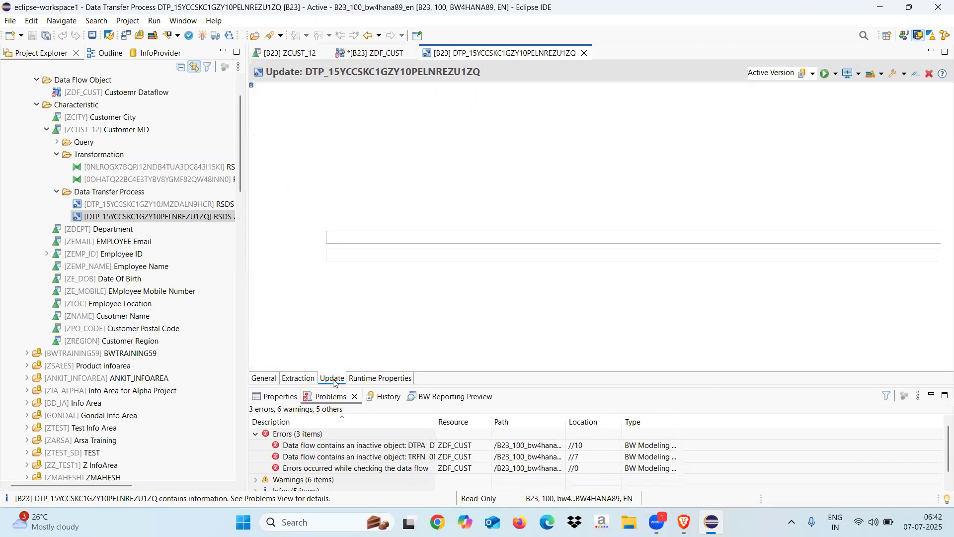
pyautogui.click(272, 382)
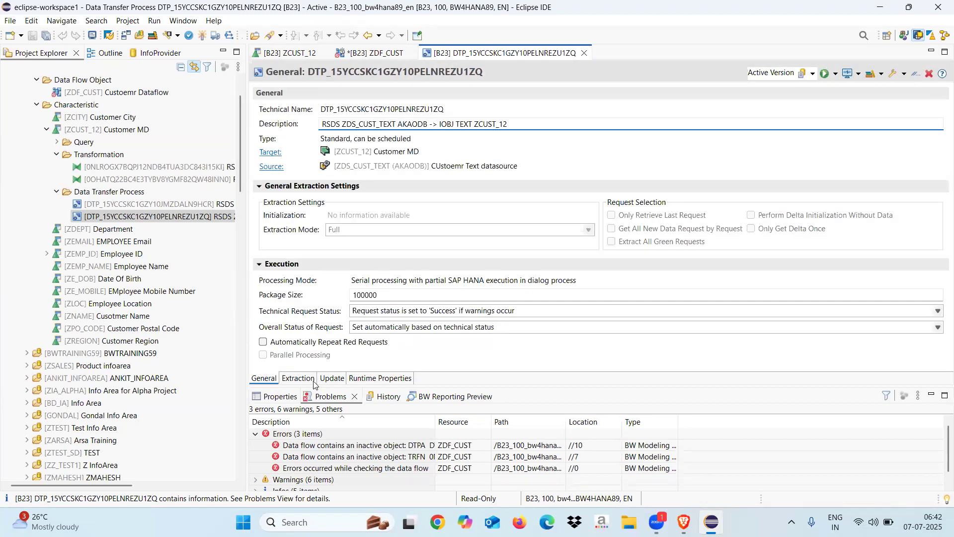
pyautogui.click(331, 378)
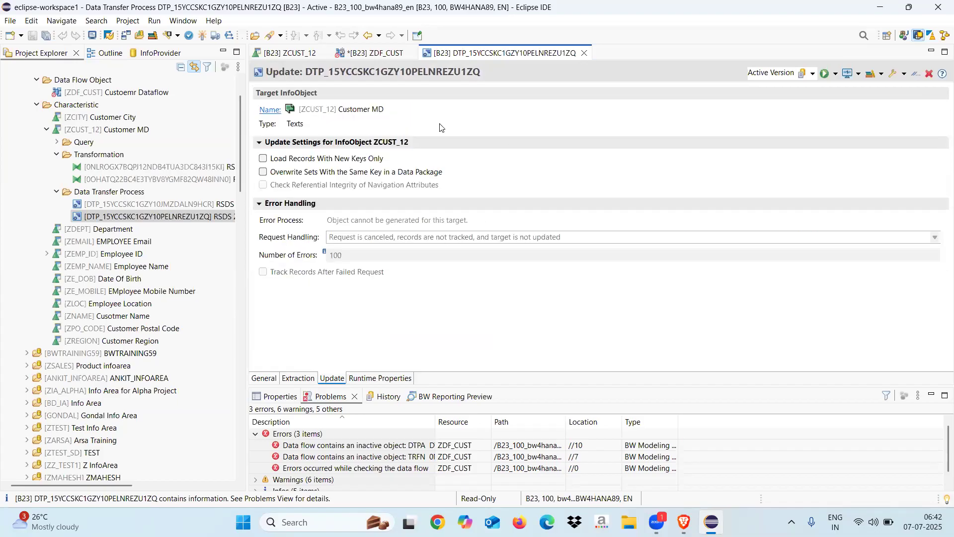
pyautogui.click(369, 54)
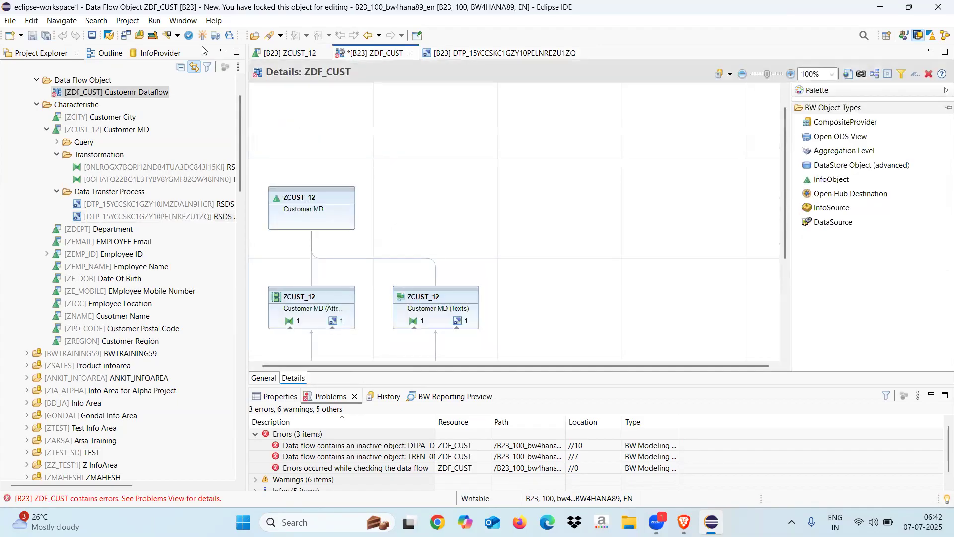
pyautogui.click(202, 37)
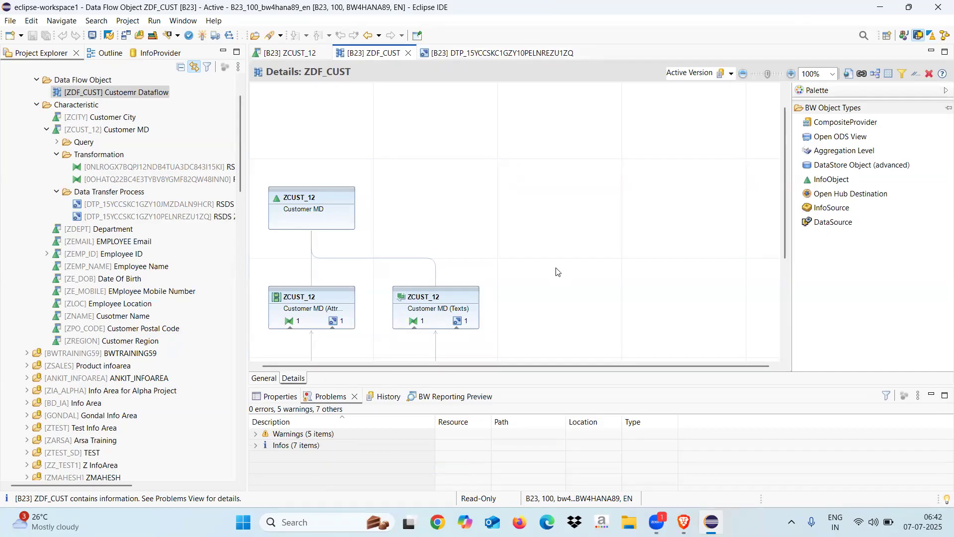
# Launch the embedded SAP GUI for project B23_100_bw4hana89_en, dismiss the license information and start transaction RSMNG.
pyautogui.click(109, 37)
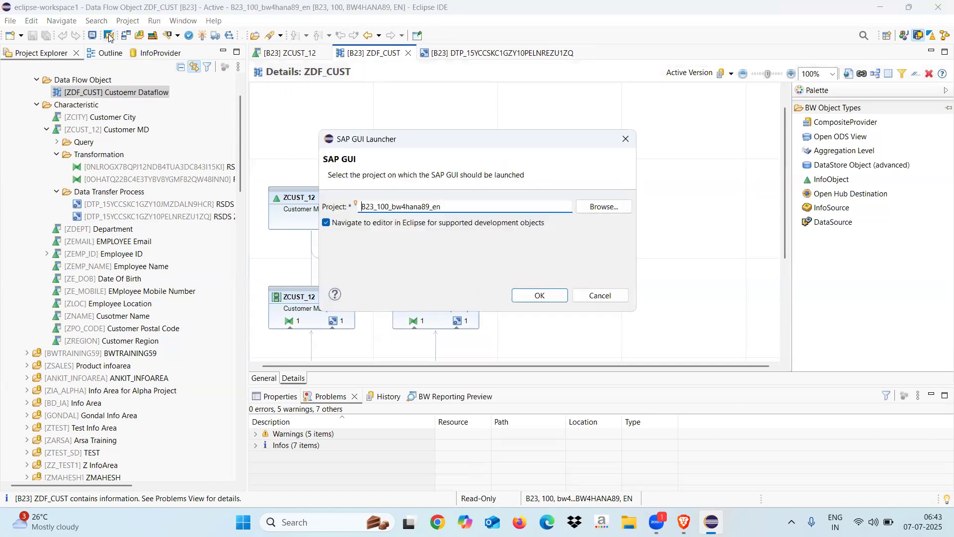
pyautogui.click(536, 297)
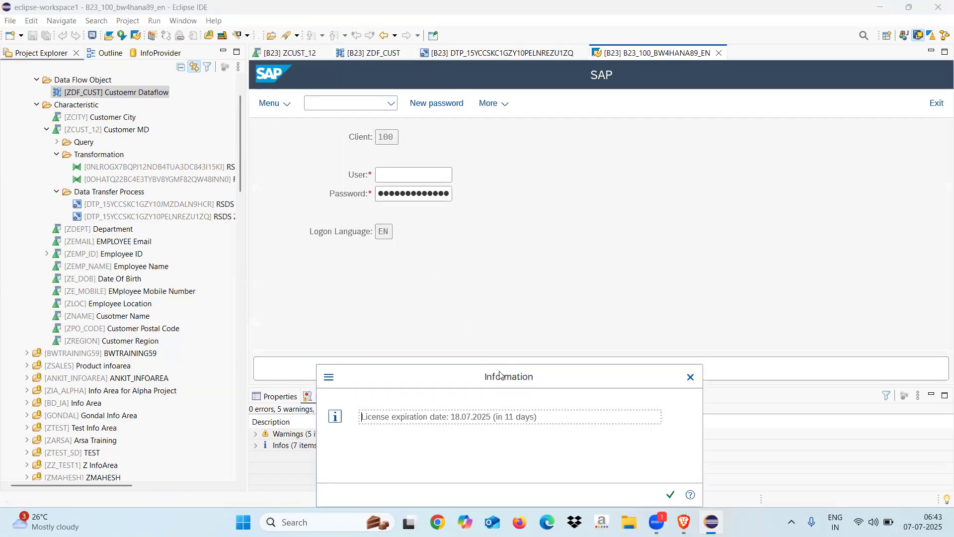
pyautogui.click(670, 494)
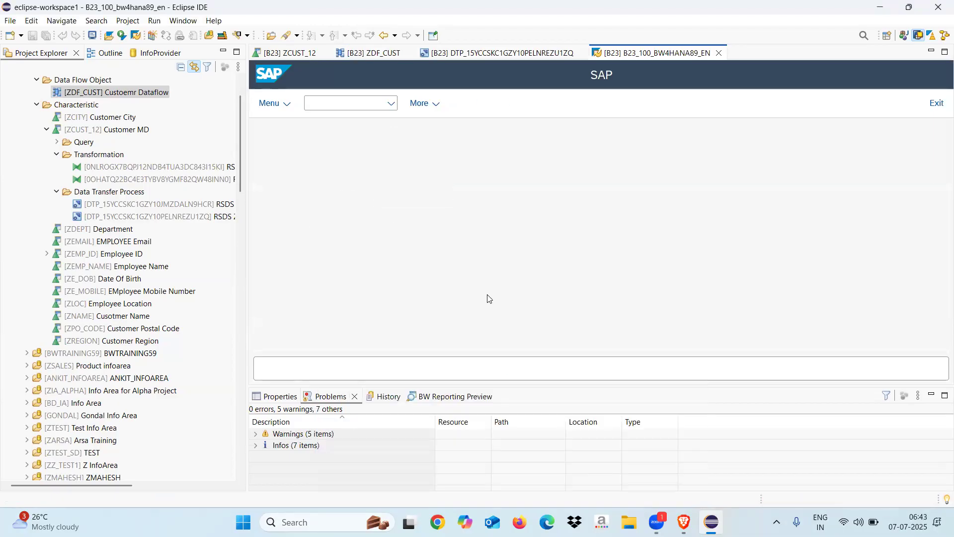
pyautogui.write('rsmng')
pyautogui.press('Return')
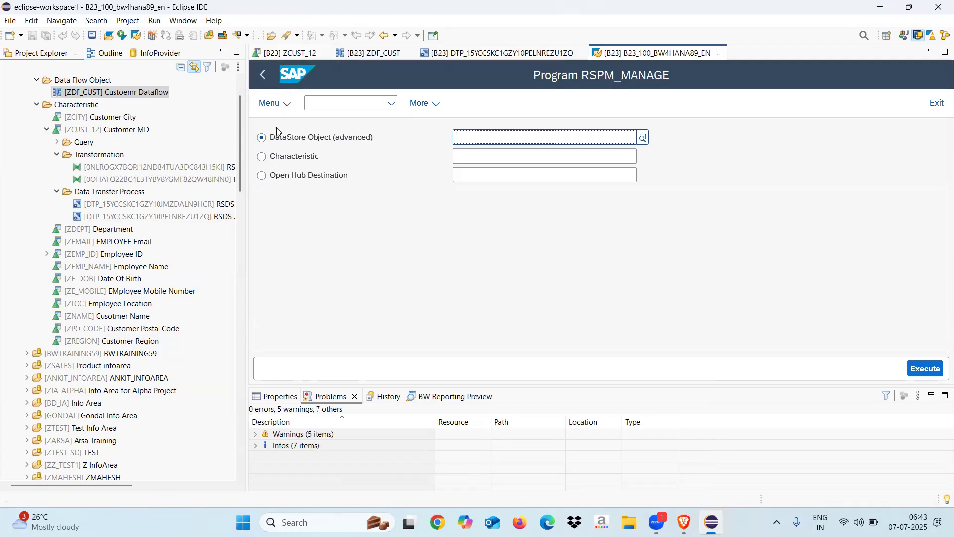
# Display the request management of characteristic ZCUST_12.
pyautogui.click(263, 161)
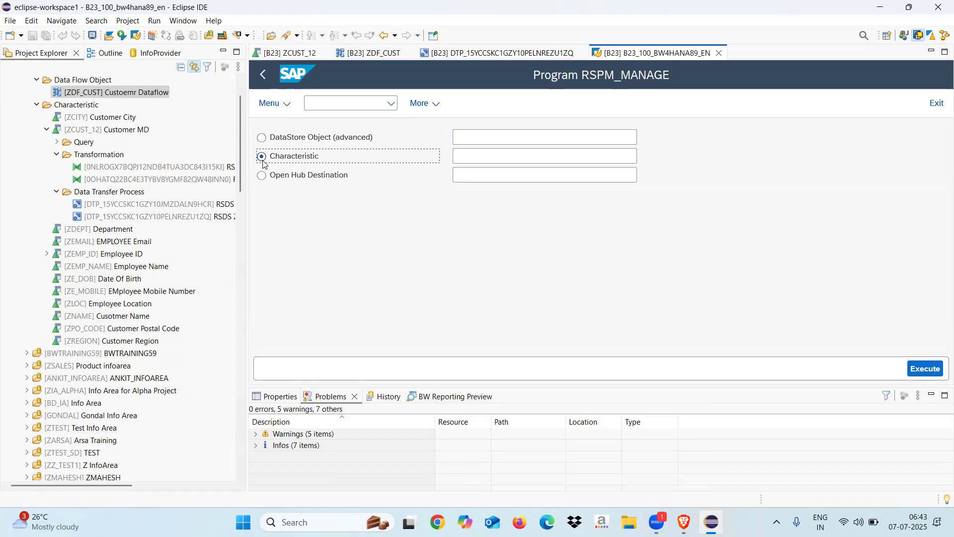
pyautogui.click(481, 158)
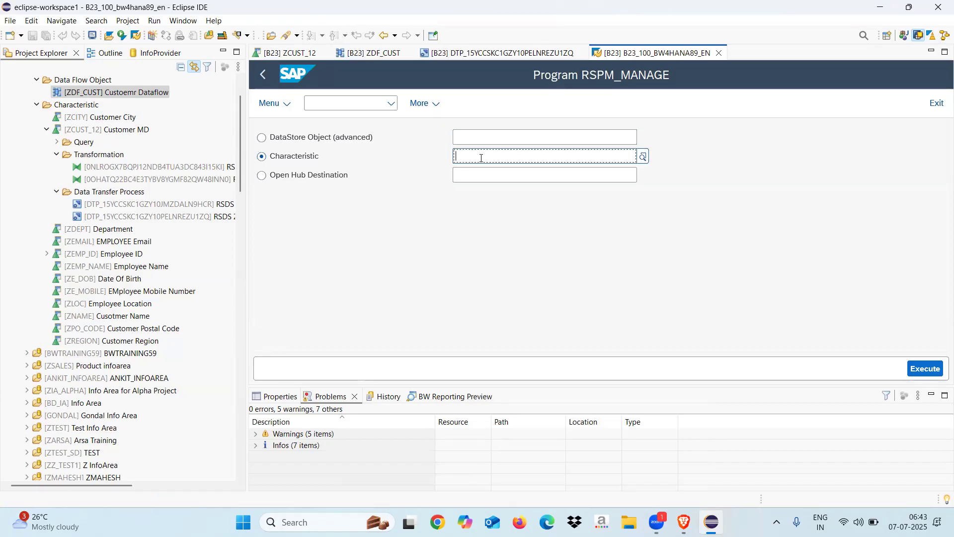
pyautogui.write('ZCUST_12')
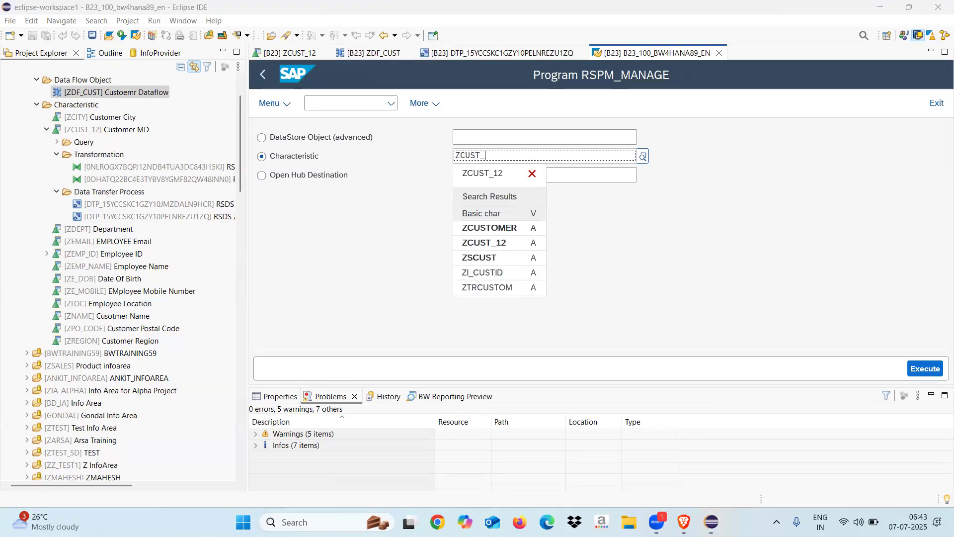
pyautogui.click(486, 175)
pyautogui.click(917, 372)
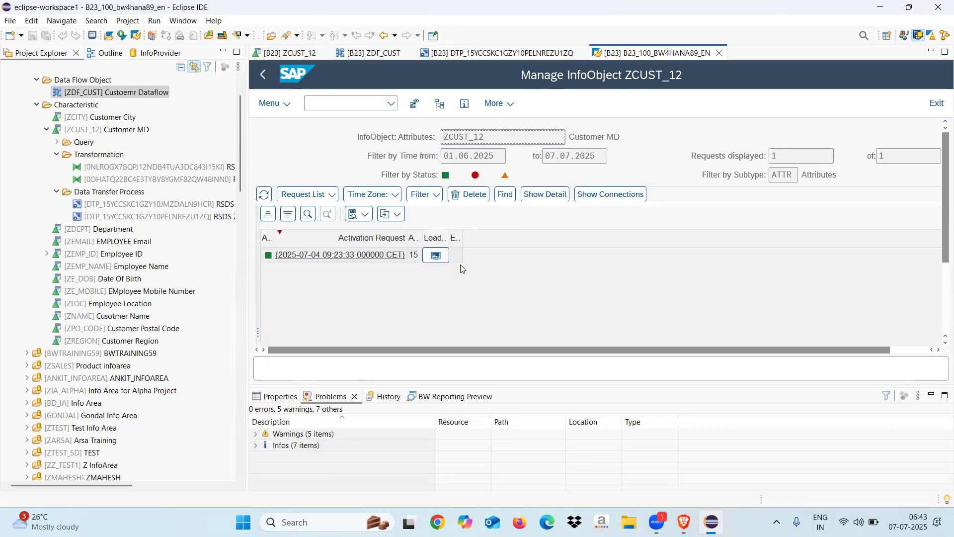
# Display the entries of ZCUST_12's master data table /BIC/PZCUST_12 and widen the /BIC/ZCUST_12 column to examine the attribute records.
pyautogui.click(287, 106)
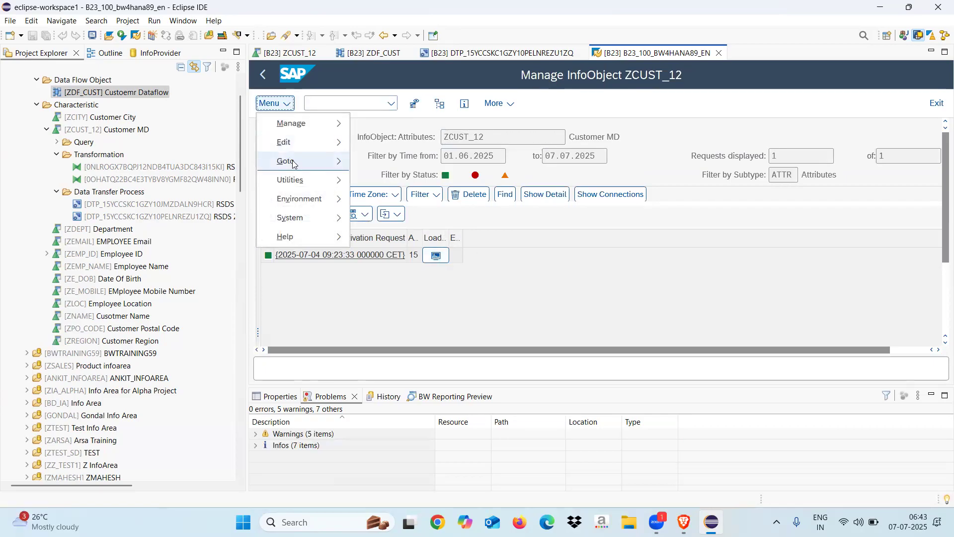
pyautogui.moveTo(300, 182)
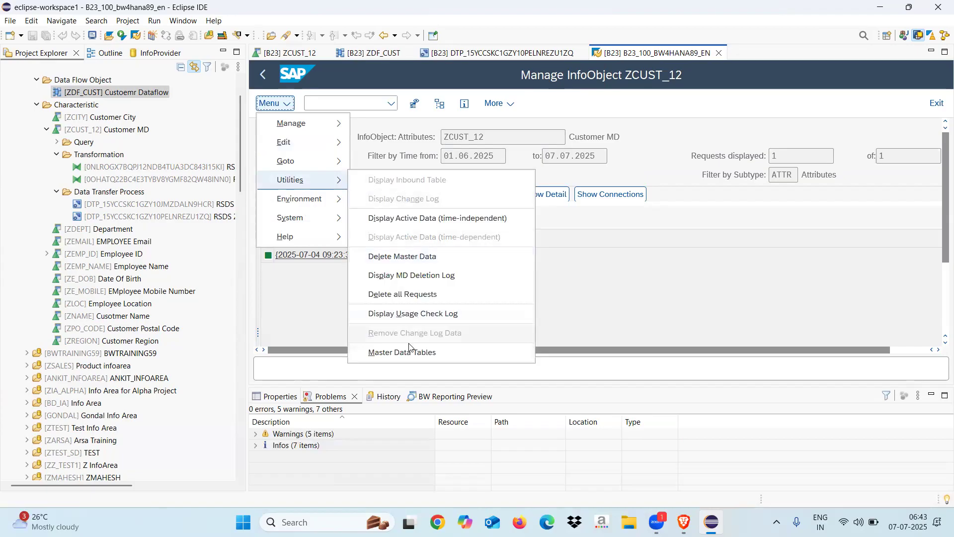
pyautogui.click(415, 353)
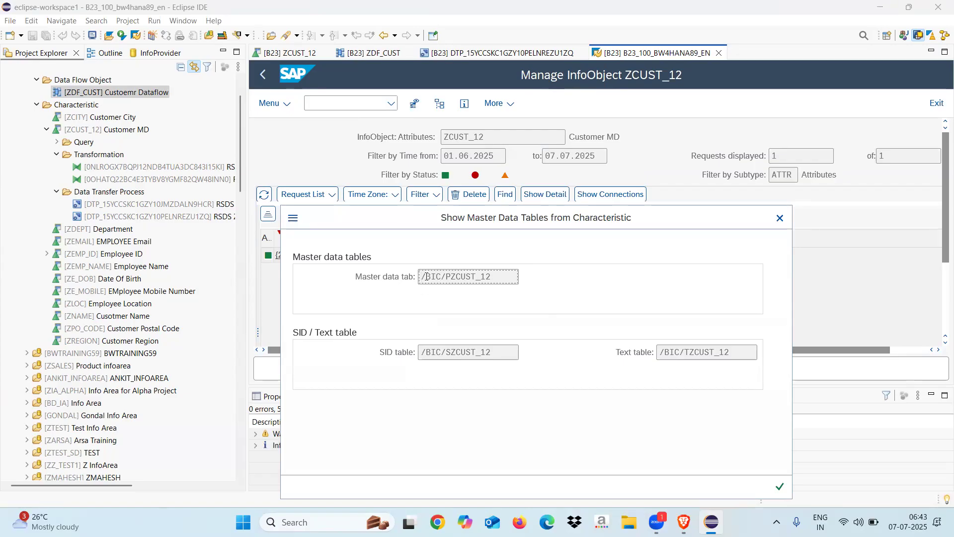
pyautogui.doubleClick(462, 278)
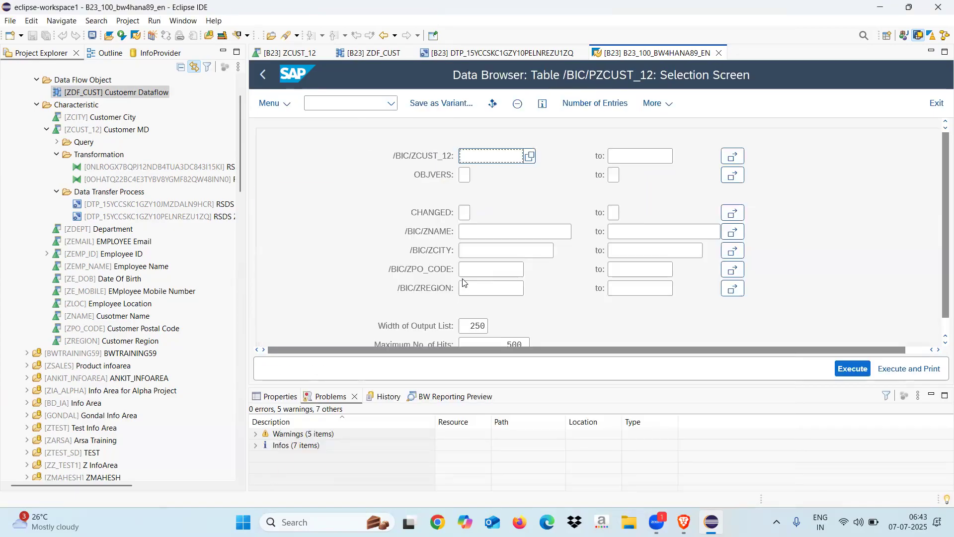
pyautogui.click(848, 368)
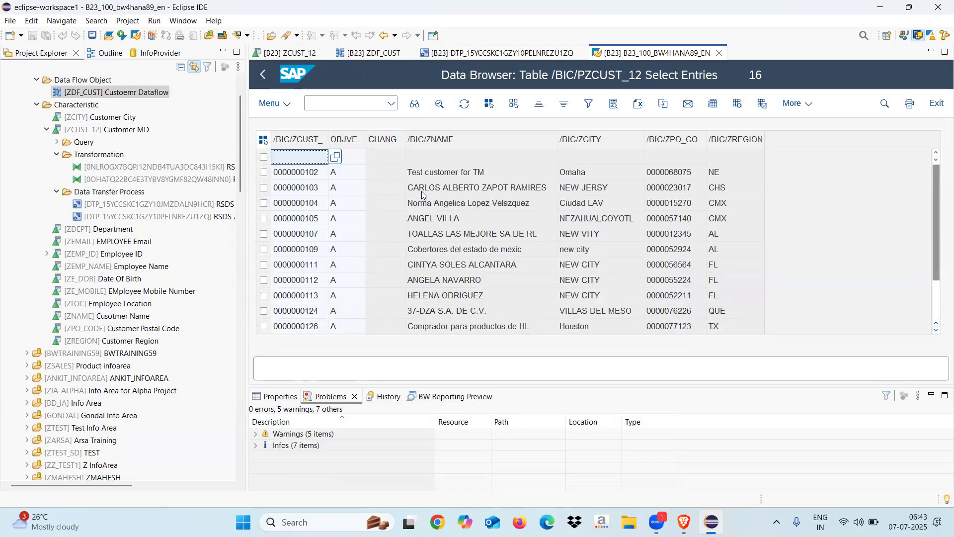
pyautogui.click(295, 172)
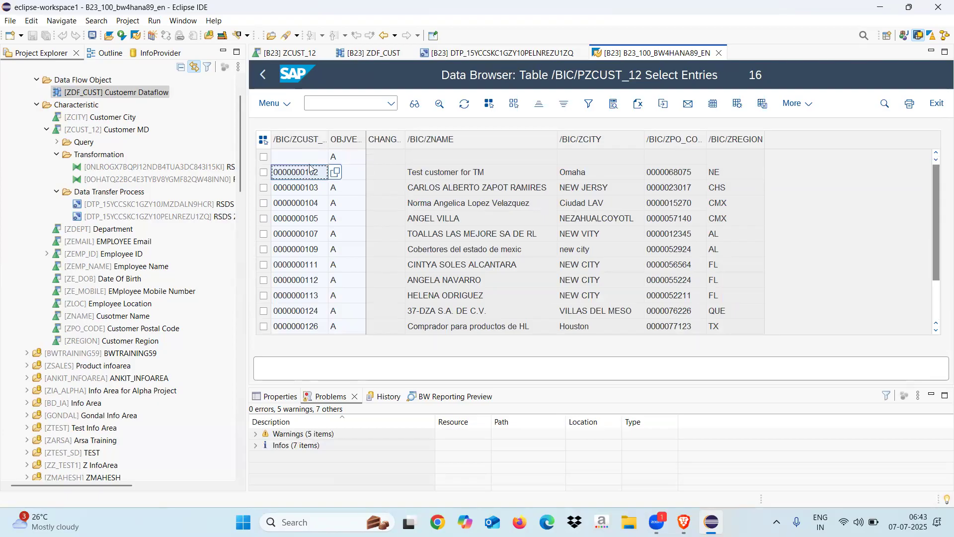
pyautogui.doubleClick(327, 142)
pyautogui.click(445, 174)
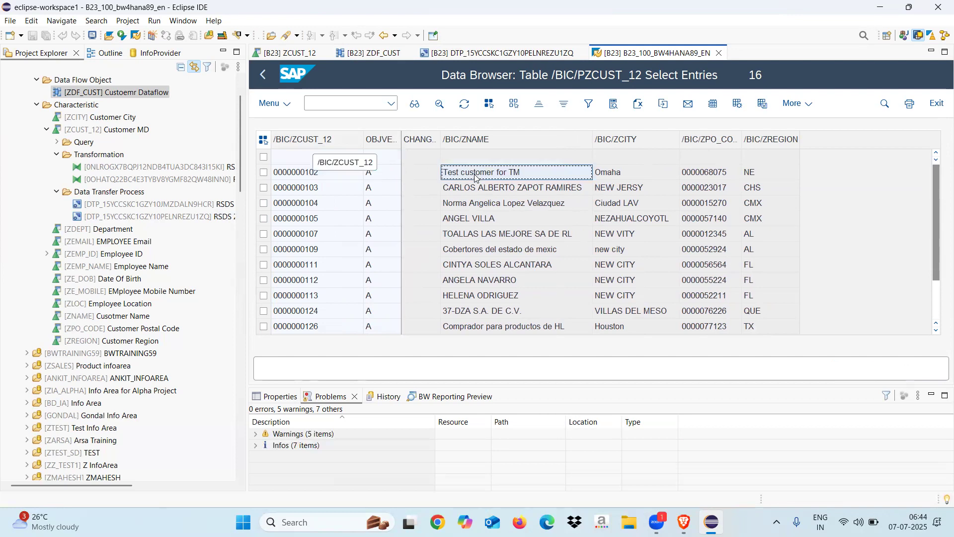
# Examine the city, postal code and region values of /BIC/PZCUST_12, widening the /BIC/ZPO_CODE column, and return to the master data tables overview.
pyautogui.click(631, 172)
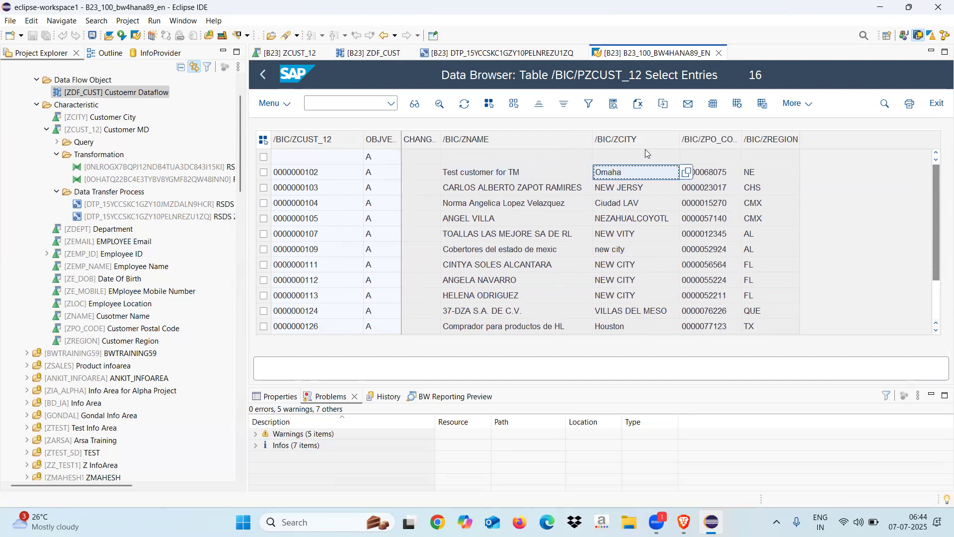
pyautogui.click(716, 180)
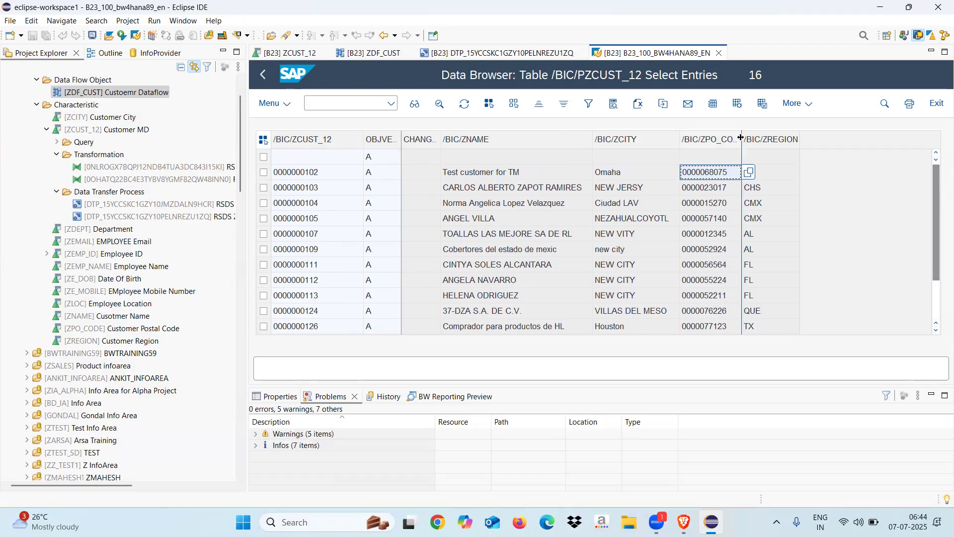
pyautogui.moveTo(740, 138); pyautogui.dragTo(776, 137)
pyautogui.click(810, 178)
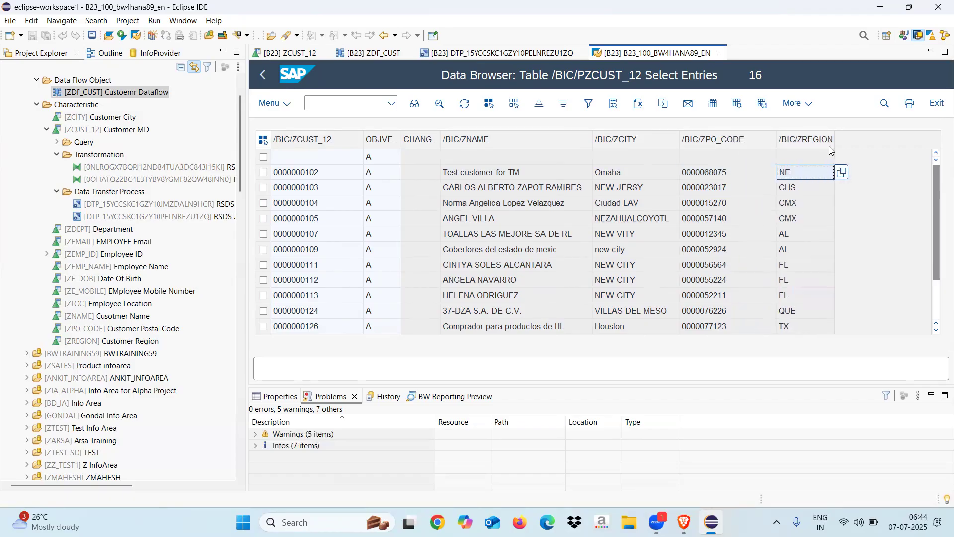
pyautogui.click(263, 75)
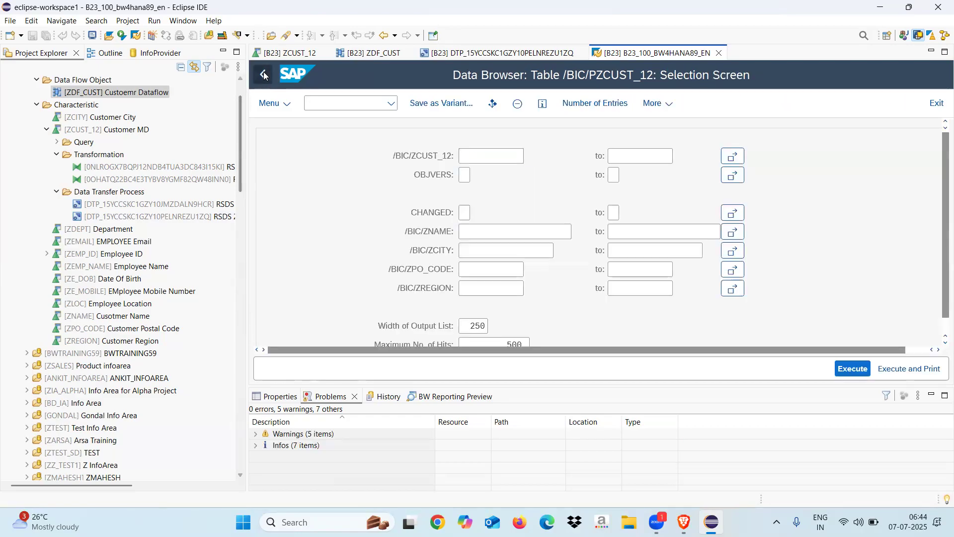
pyautogui.click(263, 75)
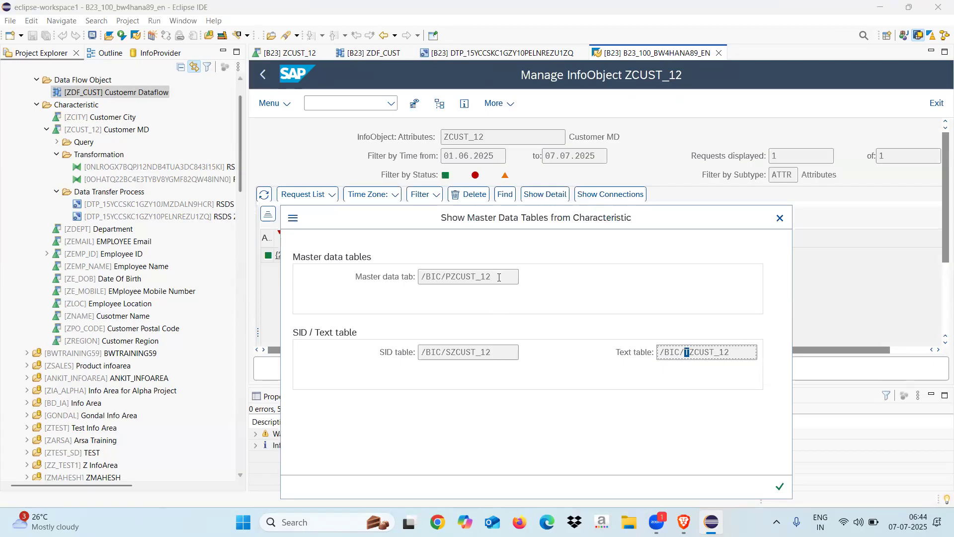
# Compare the master data and text table names, check the number of entries in text table /BIC/TZCUST_12, and close the tables overview.
pyautogui.moveTo(492, 276); pyautogui.dragTo(451, 277)
pyautogui.doubleClick(444, 277)
pyautogui.click(451, 278)
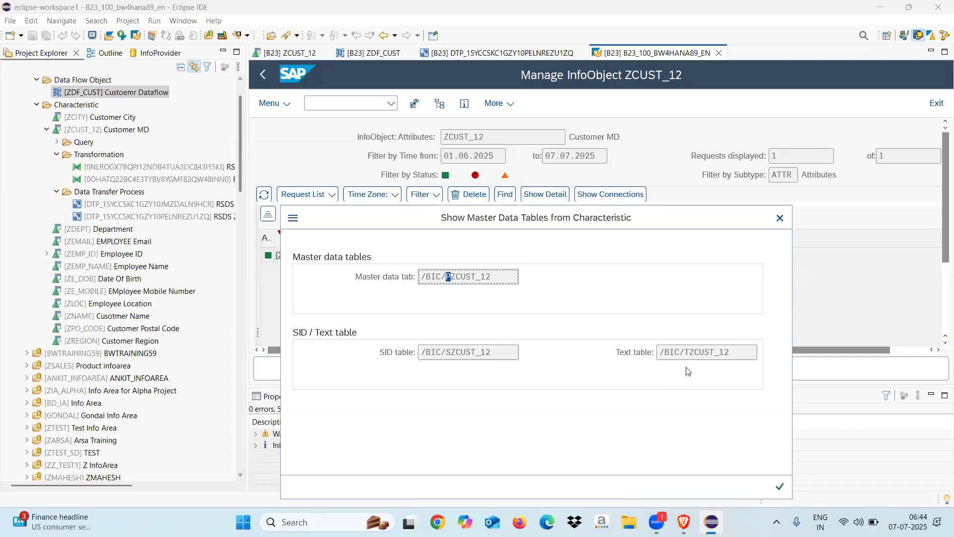
pyautogui.moveTo(692, 354); pyautogui.dragTo(684, 353)
pyautogui.doubleClick(698, 352)
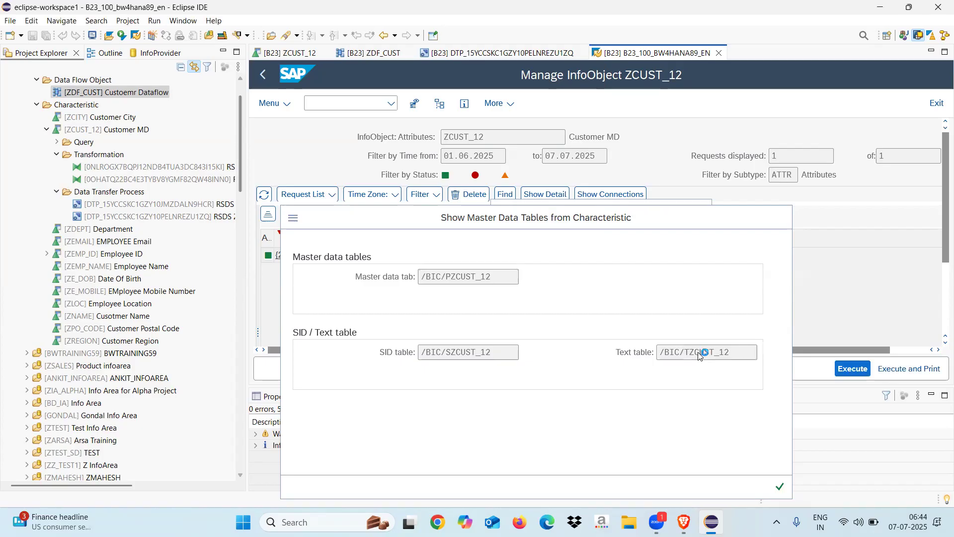
pyautogui.click(602, 105)
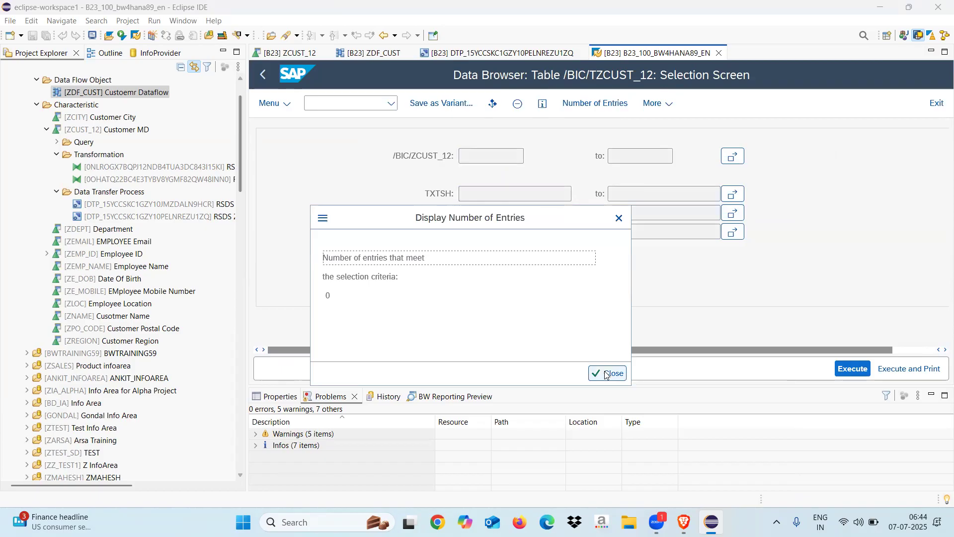
pyautogui.click(608, 373)
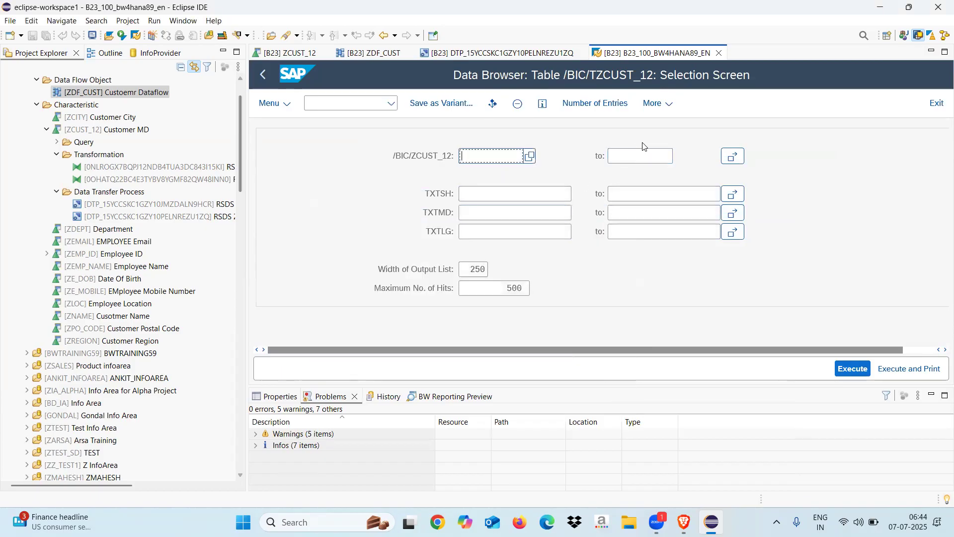
pyautogui.click(263, 75)
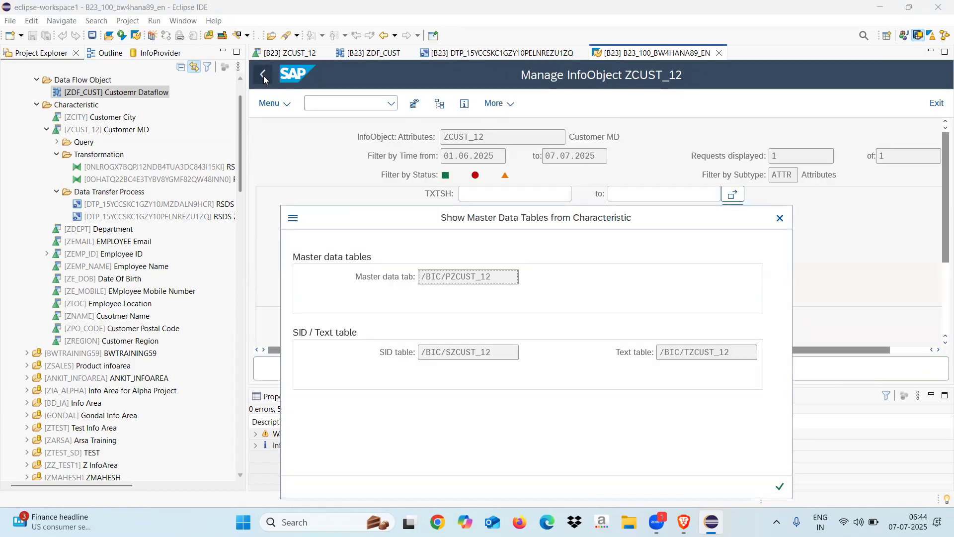
pyautogui.click(780, 218)
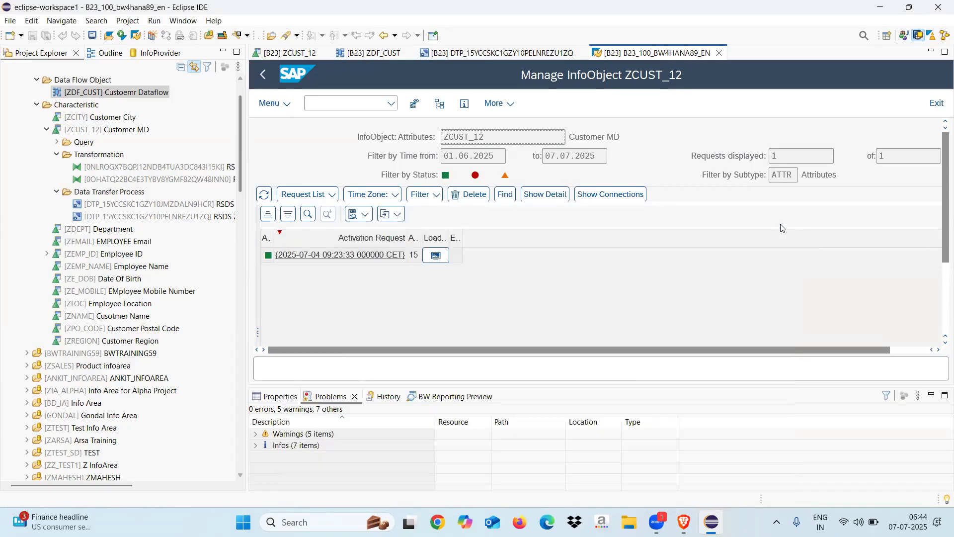
# Execute the texts data transfer process DTP_15YCCSKC1GZY10PELNREZU1ZQ in dialog and confirm the start of the request.
pyautogui.click(491, 53)
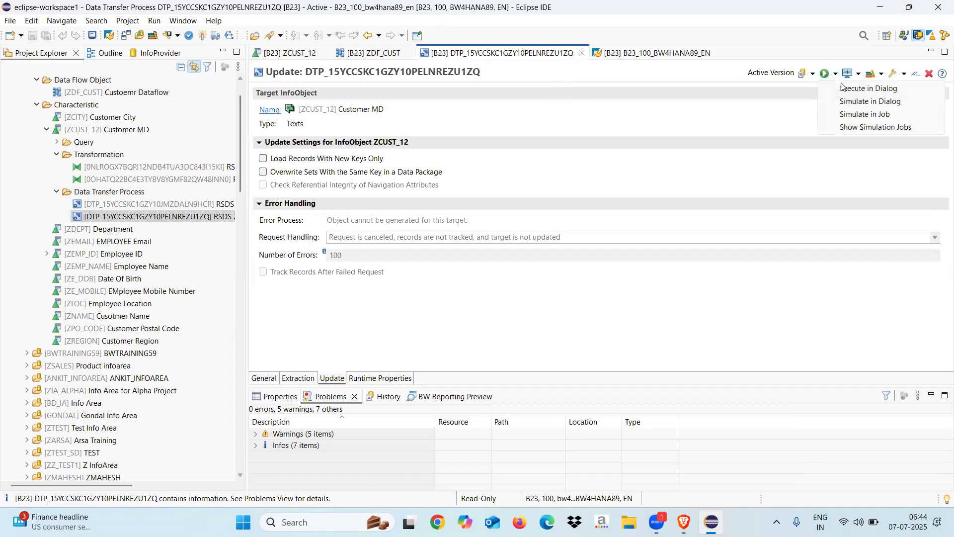
pyautogui.click(846, 90)
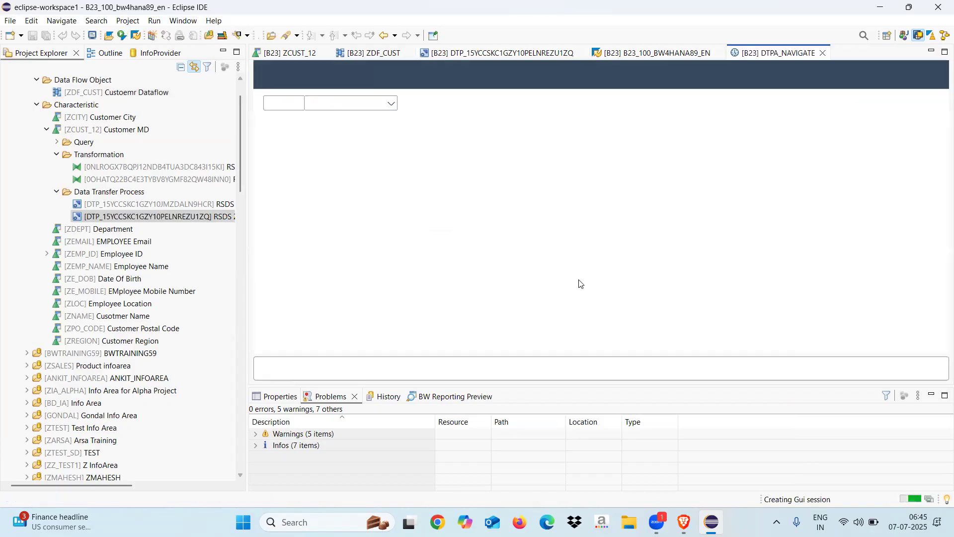
pyautogui.click(670, 495)
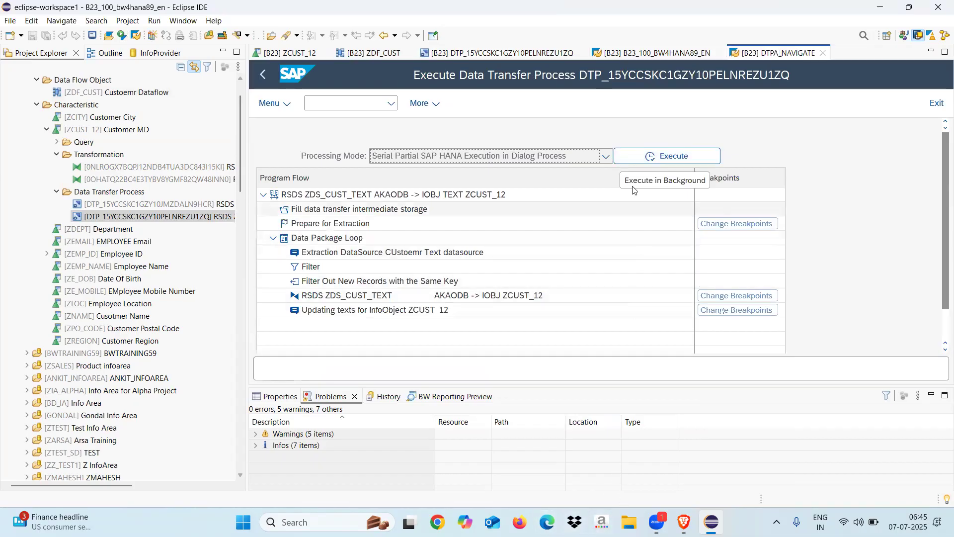
pyautogui.click(638, 156)
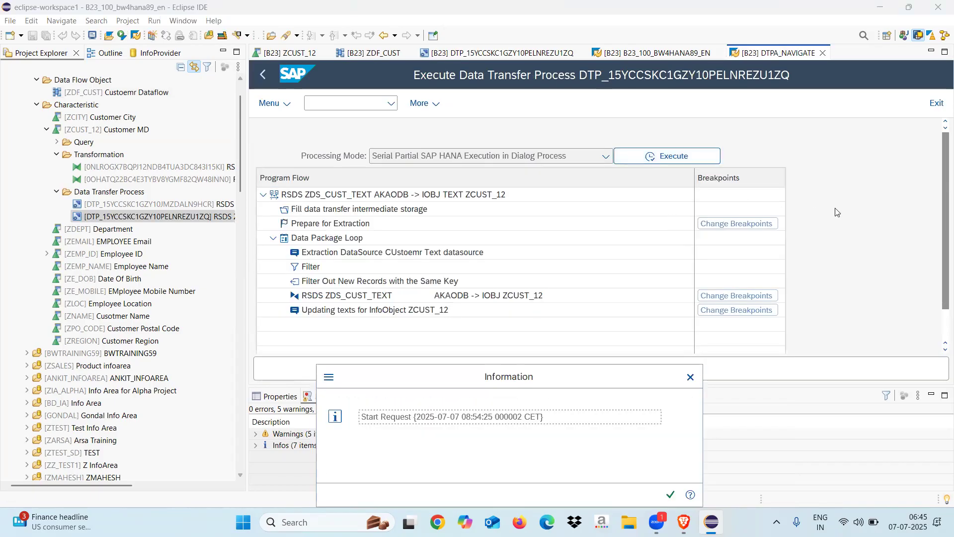
pyautogui.click(670, 495)
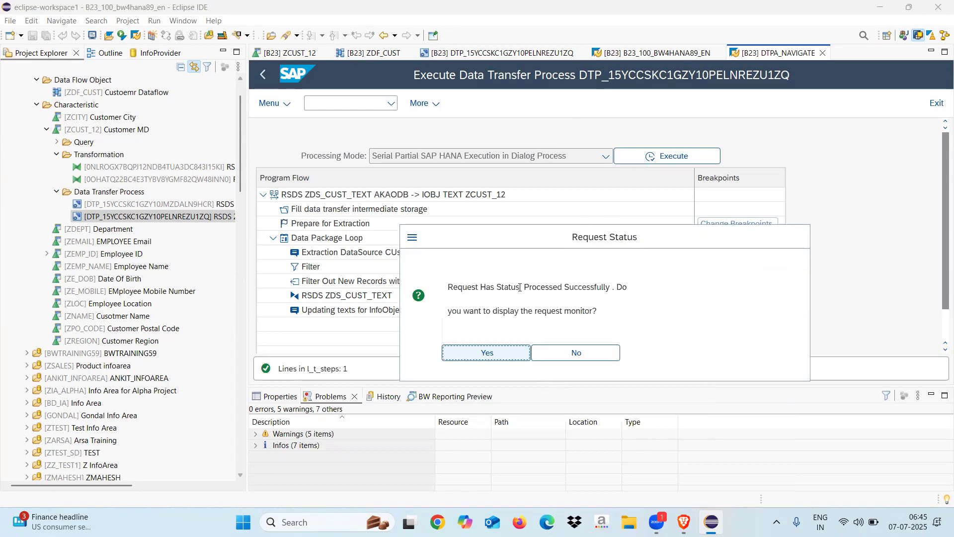
# Display the request monitor for the texts load and check the number of data records inserted in its header.
pyautogui.moveTo(449, 287); pyautogui.dragTo(502, 291)
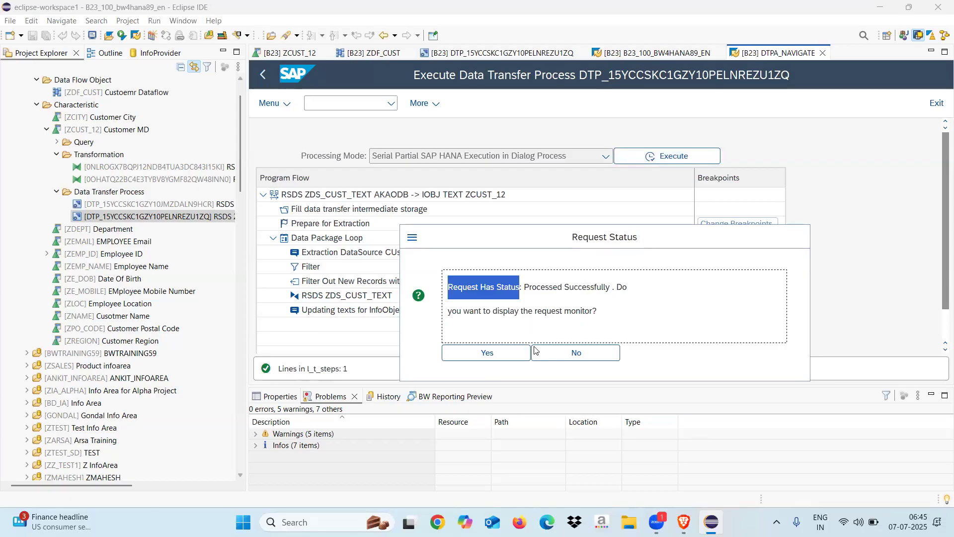
pyautogui.click(488, 353)
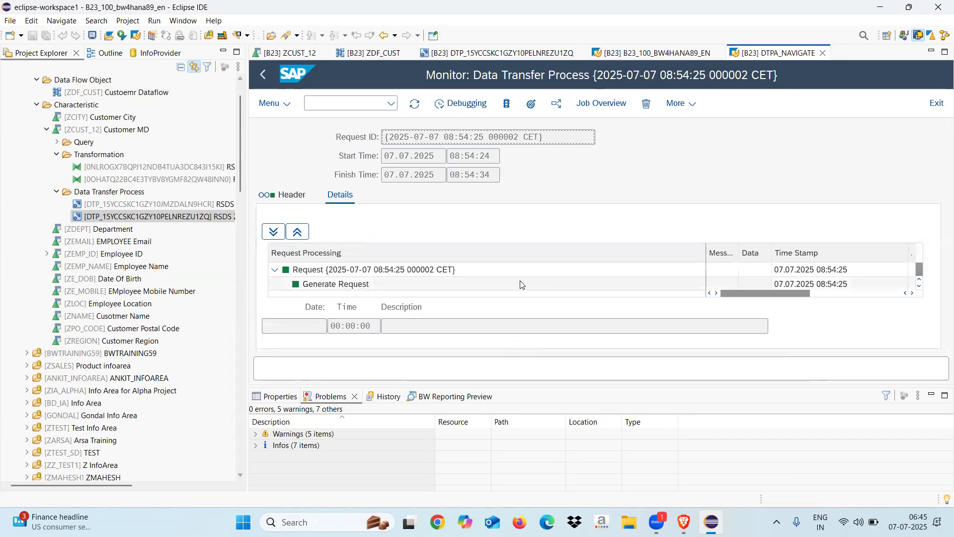
pyautogui.click(292, 199)
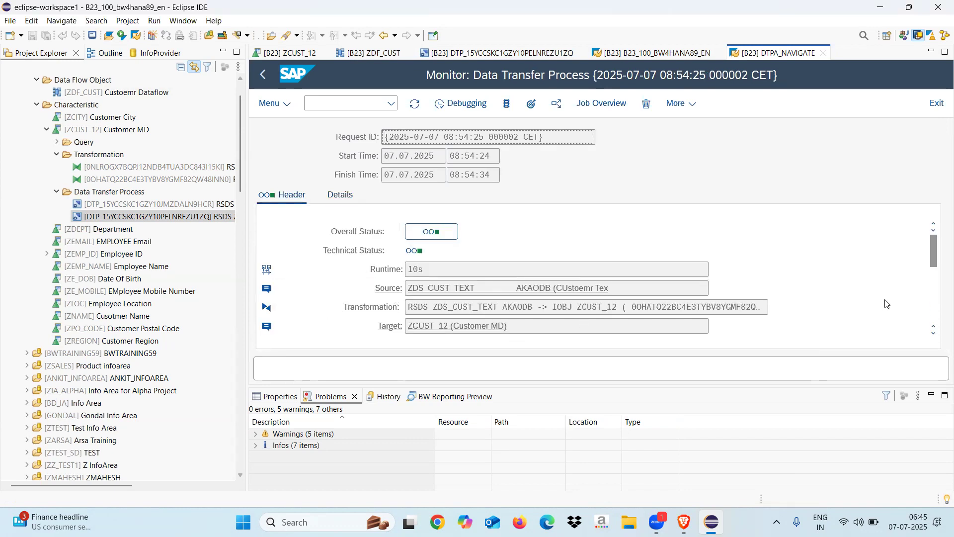
pyautogui.click(934, 294)
pyautogui.moveTo(934, 281); pyautogui.dragTo(936, 313)
pyautogui.moveTo(423, 288); pyautogui.dragTo(399, 290)
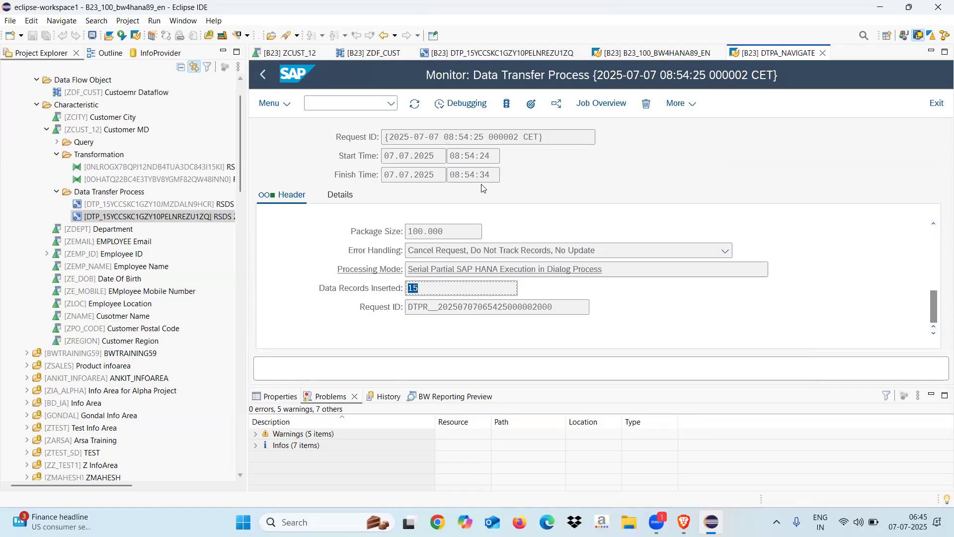
# Open the request management of ZCUST_12's texts from the monitor and compare it with the attributes' requests, showing the attributes' source connections.
pyautogui.click(529, 106)
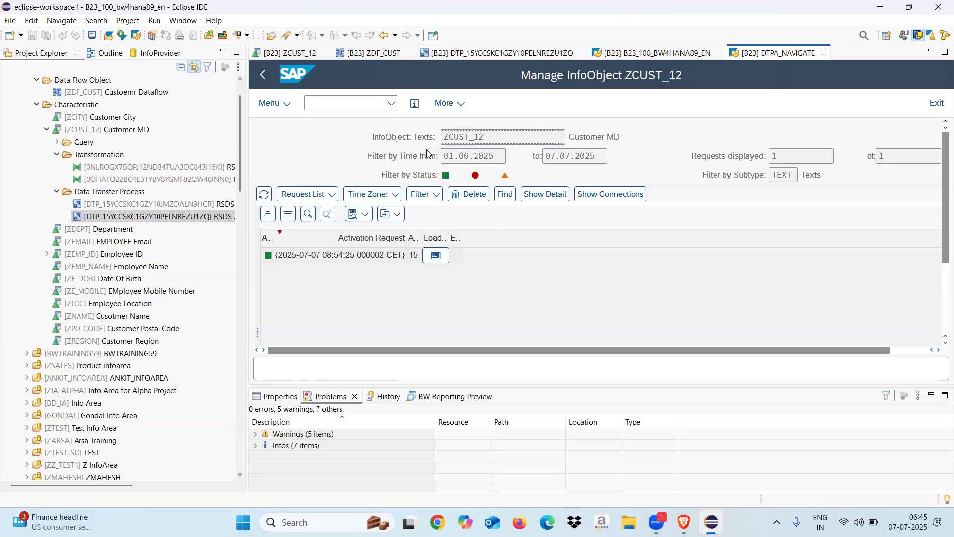
pyautogui.click(647, 54)
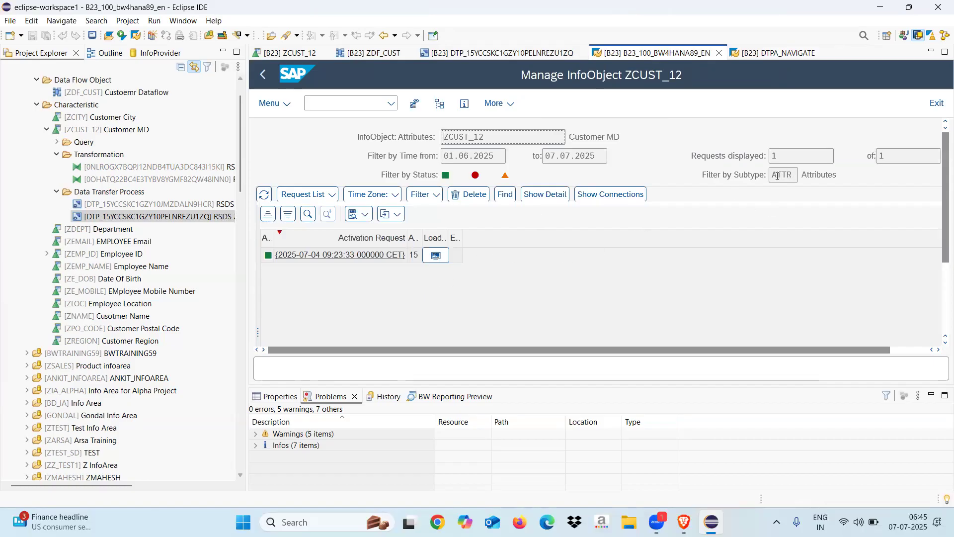
pyautogui.click(618, 198)
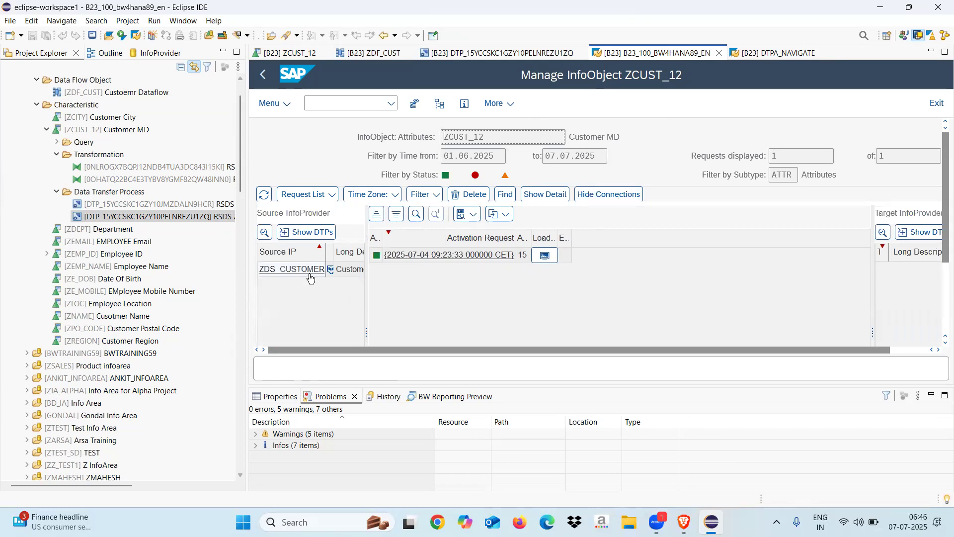
pyautogui.click(775, 54)
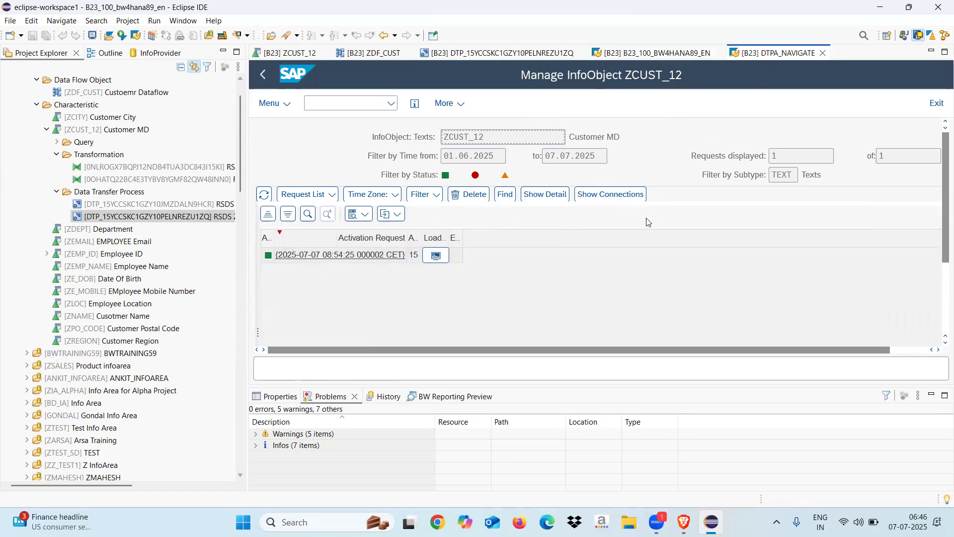
# Show the connections to the source and target InfoProviders for the ZCUST_12 text requests.
pyautogui.click(622, 194)
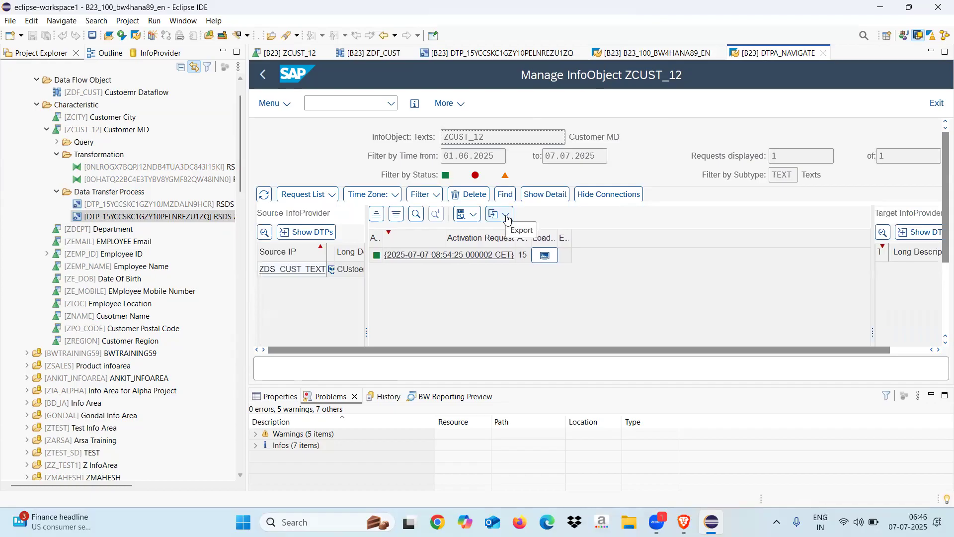
pyautogui.click(475, 219)
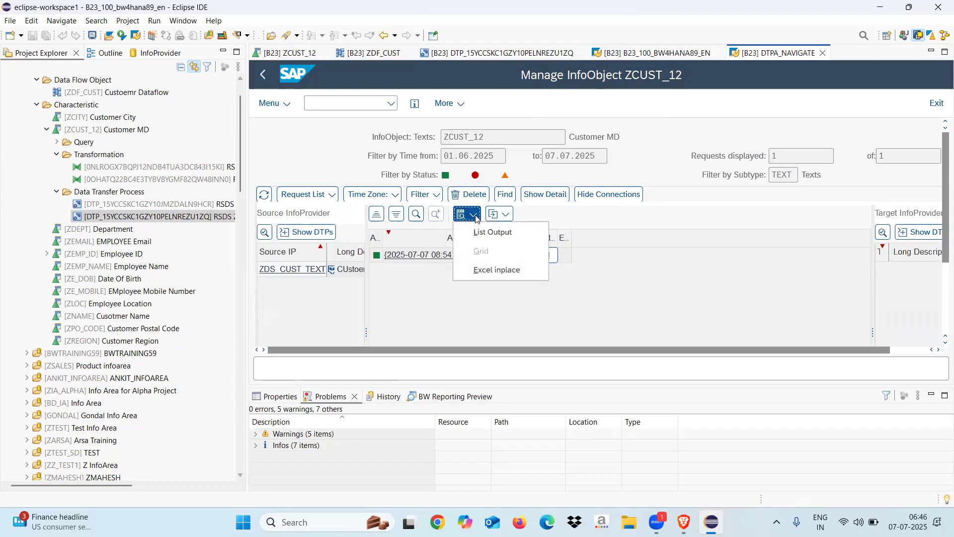
pyautogui.click(617, 214)
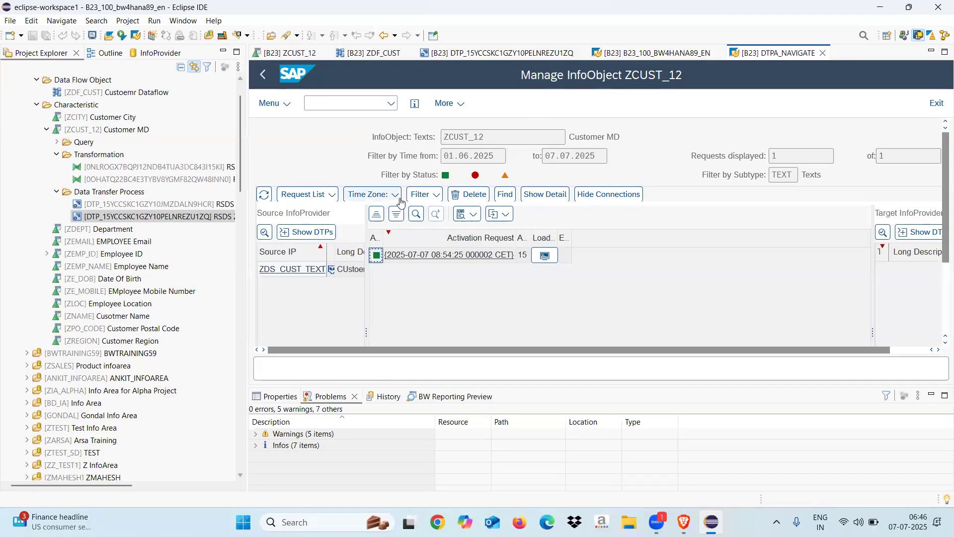
pyautogui.click(438, 197)
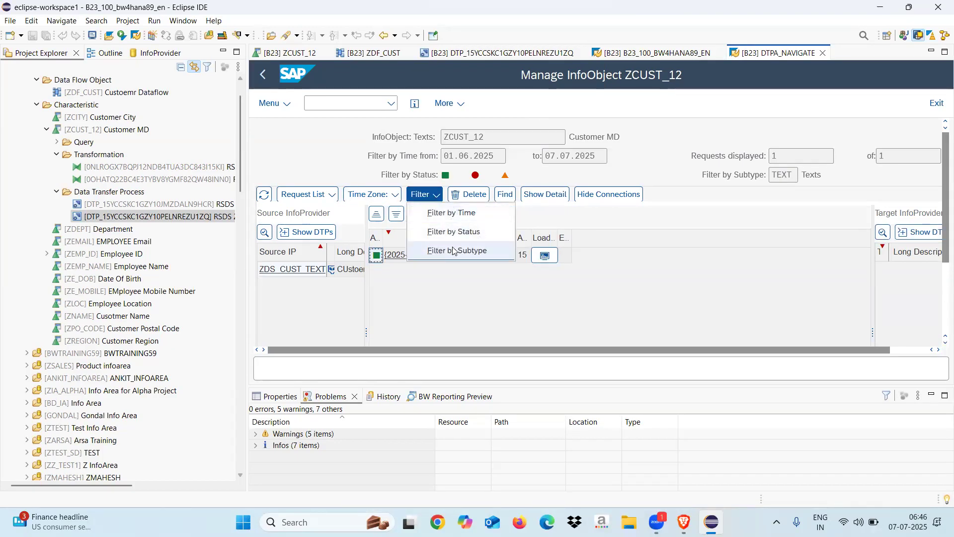
pyautogui.click(447, 252)
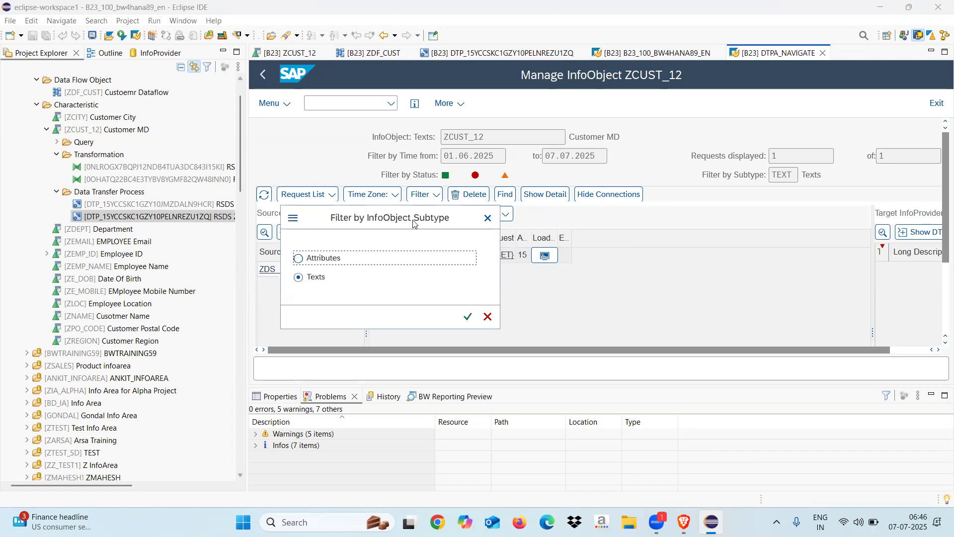
pyautogui.moveTo(413, 223); pyautogui.dragTo(779, 174)
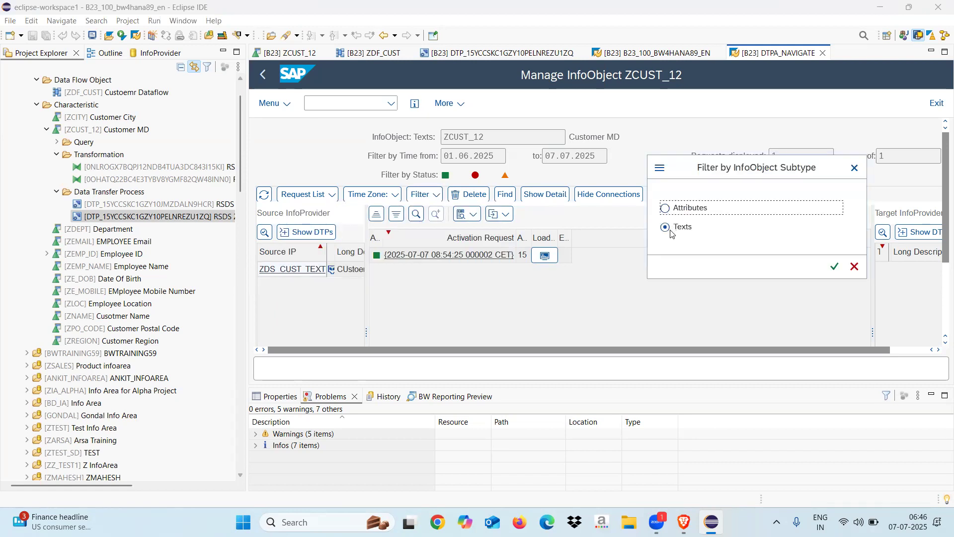
pyautogui.click(852, 169)
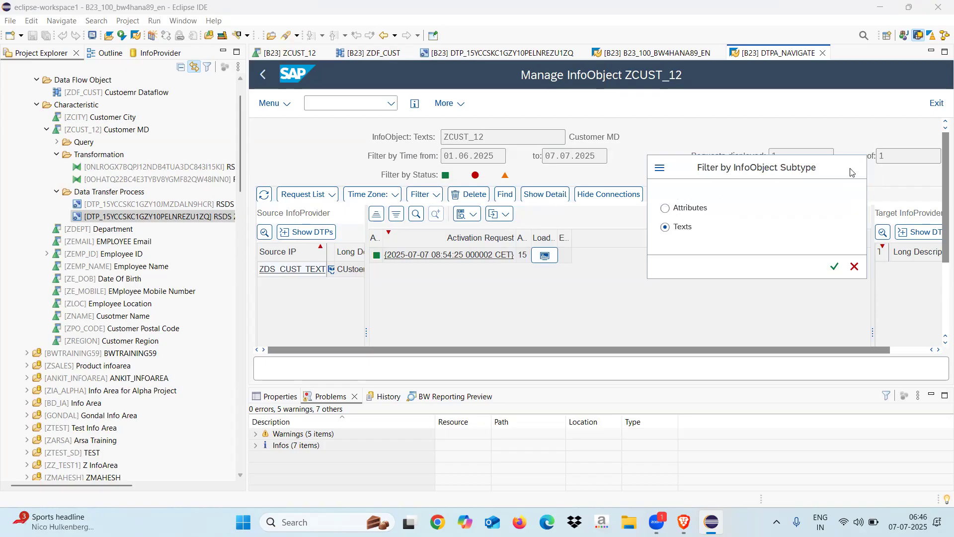
# Filter the ZCUST_12 request list by the Attributes subtype.
pyautogui.click(439, 204)
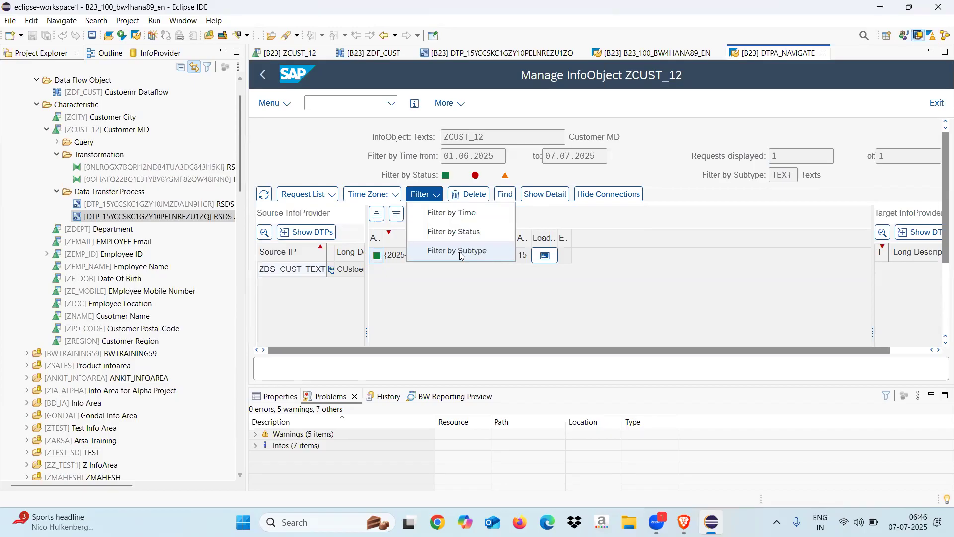
pyautogui.click(460, 256)
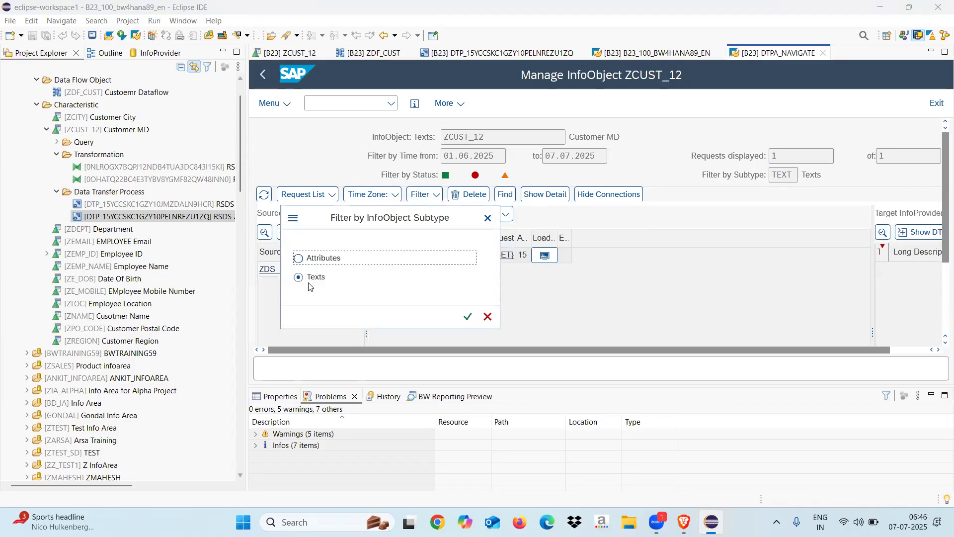
pyautogui.click(298, 258)
pyautogui.click(467, 316)
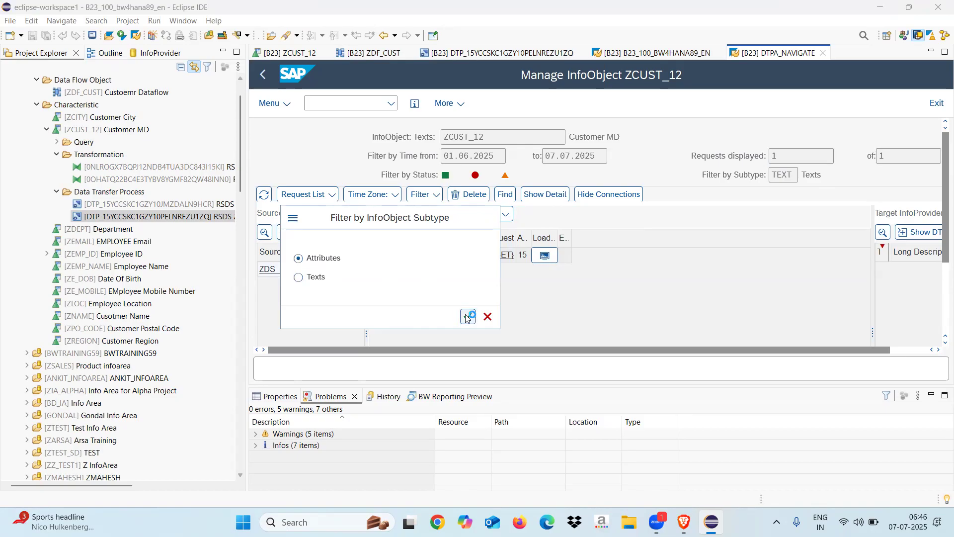
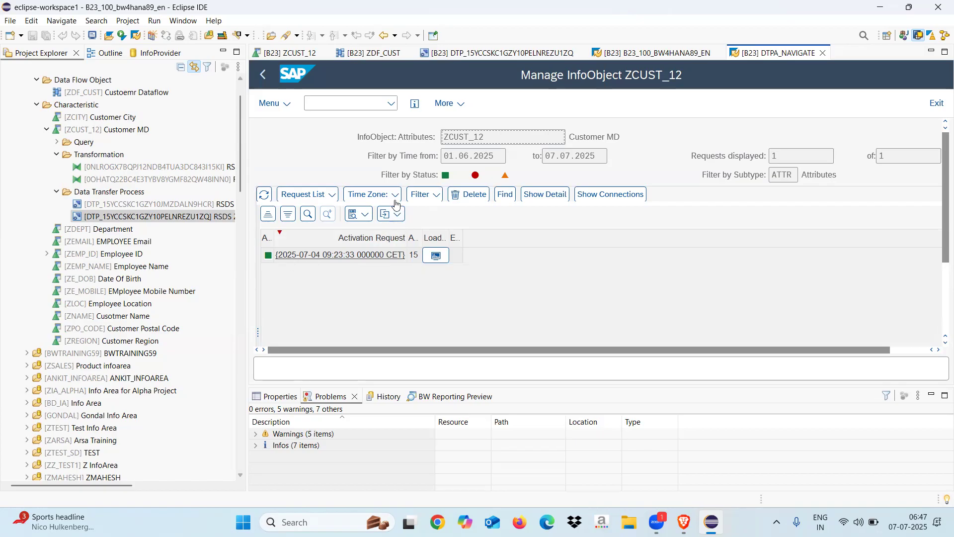
# Filter the ZCUST_12 request list by the Texts subtype.
pyautogui.click(435, 198)
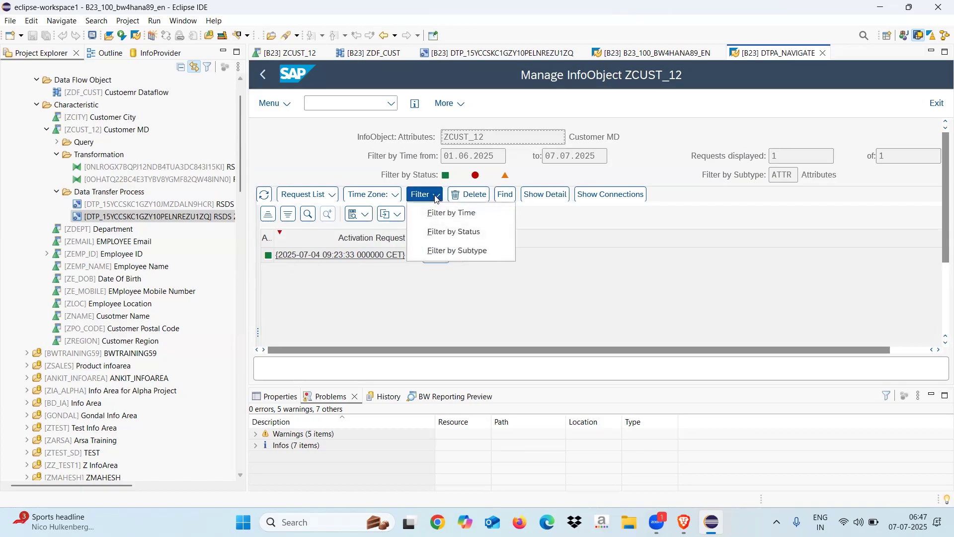
pyautogui.click(443, 251)
pyautogui.click(300, 281)
pyautogui.click(462, 319)
pyautogui.click(299, 277)
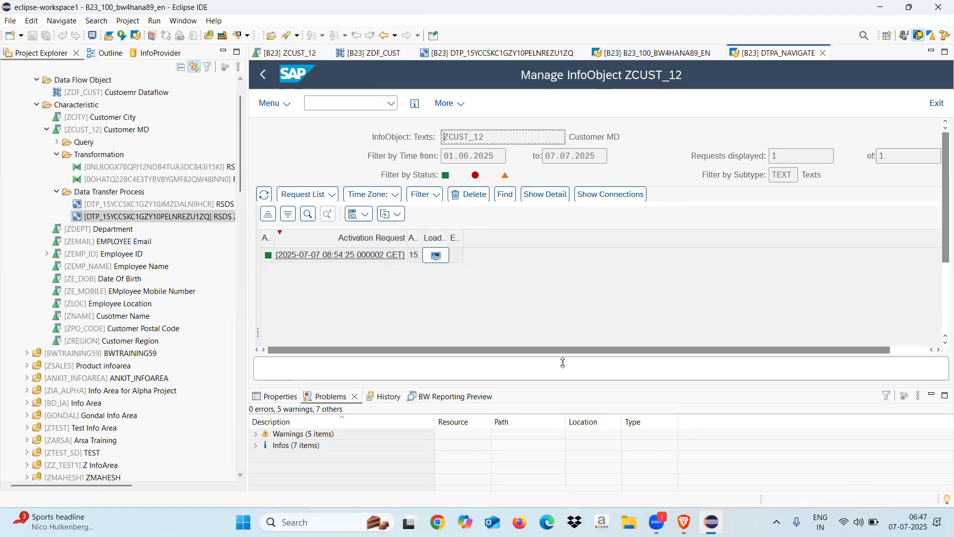
# Show the master data tables of ZCUST_12 and open its text table /BIC/TZCUST_12 in the Data Browser.
pyautogui.click(452, 256)
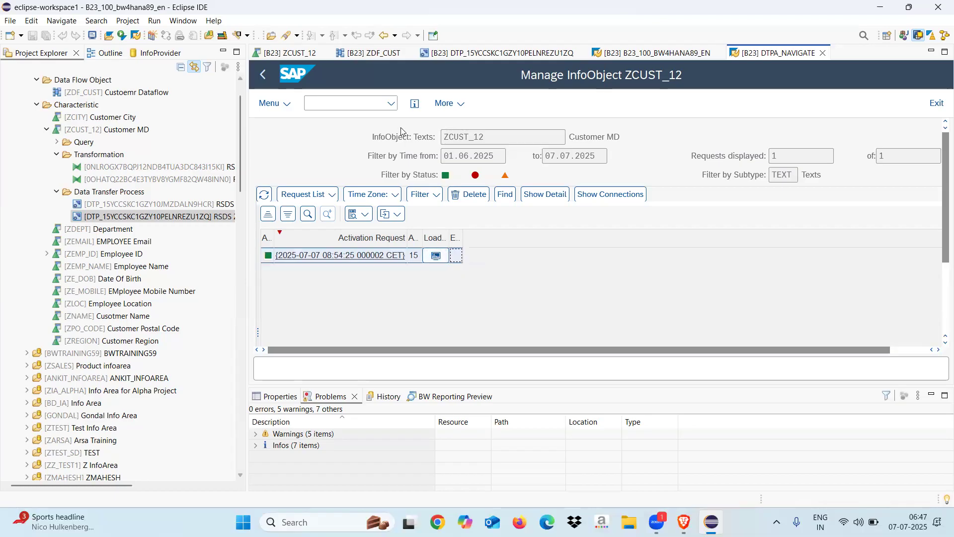
pyautogui.click(274, 103)
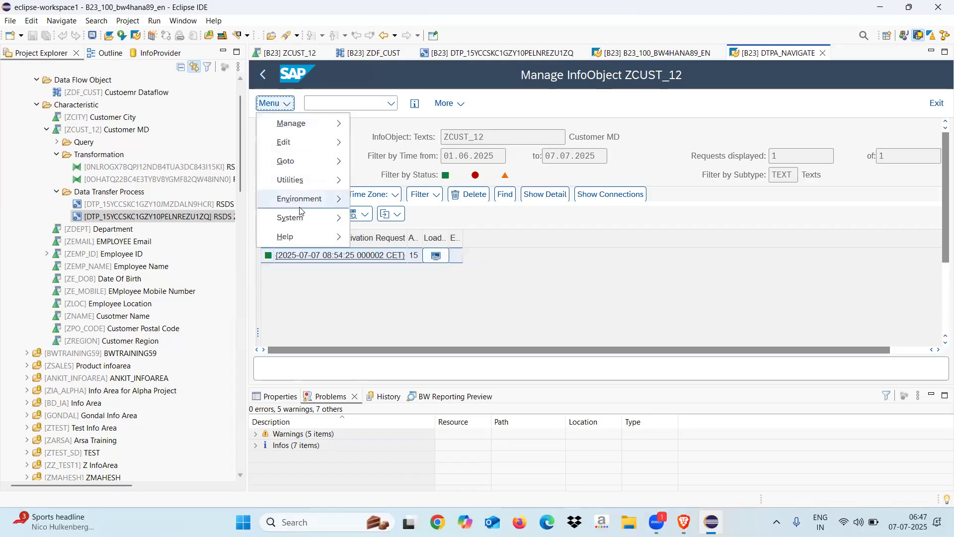
pyautogui.moveTo(334, 182)
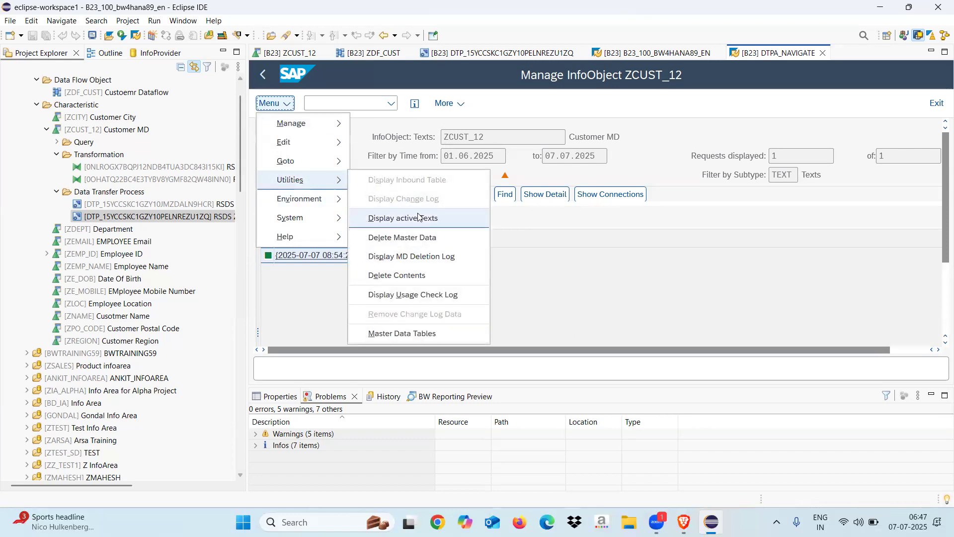
pyautogui.click(418, 333)
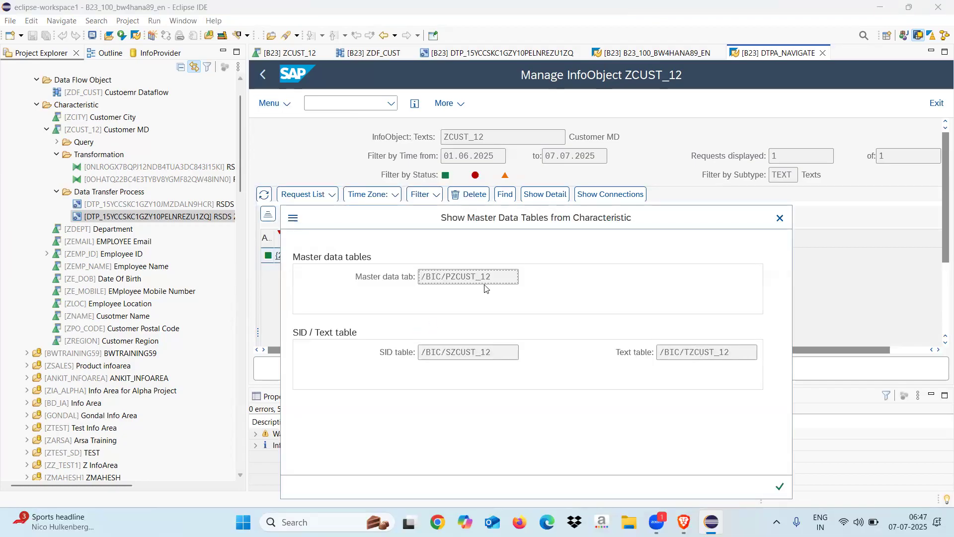
pyautogui.doubleClick(698, 352)
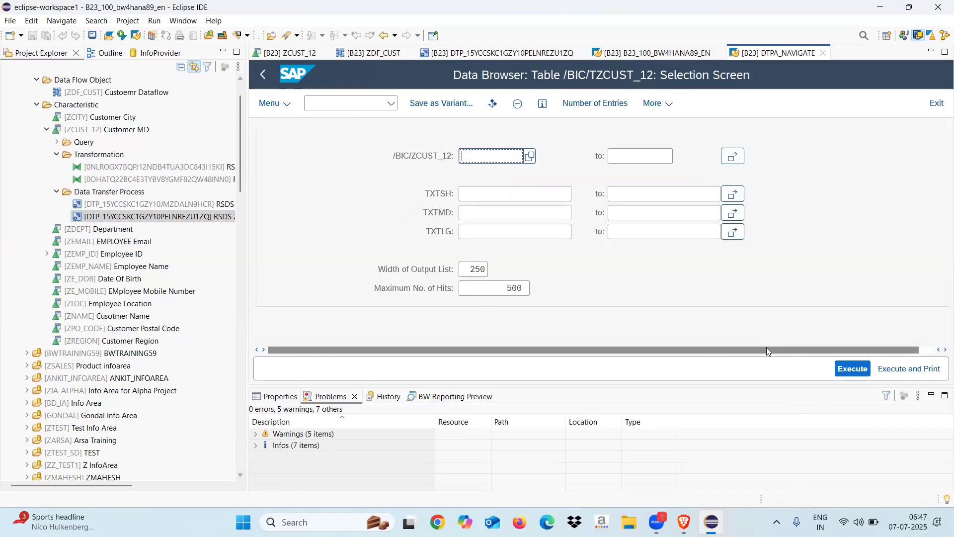
# Check the number of entries in /BIC/TZCUST_12 and display the table contents without selection restrictions.
pyautogui.click(574, 105)
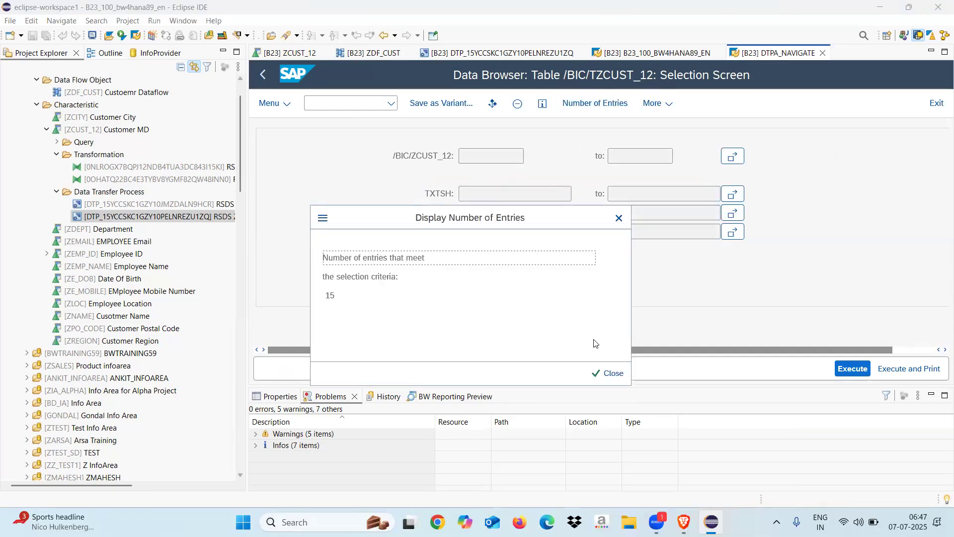
pyautogui.click(610, 372)
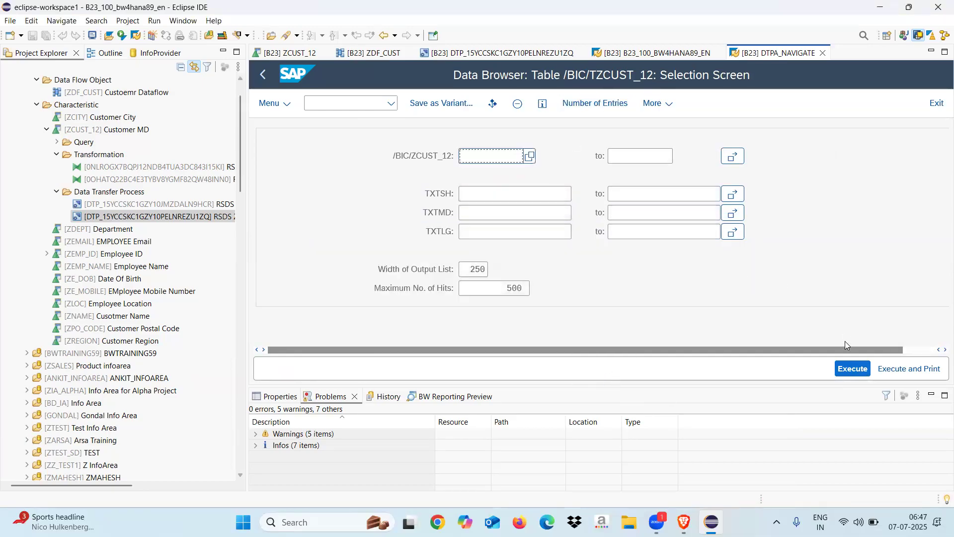
pyautogui.click(851, 369)
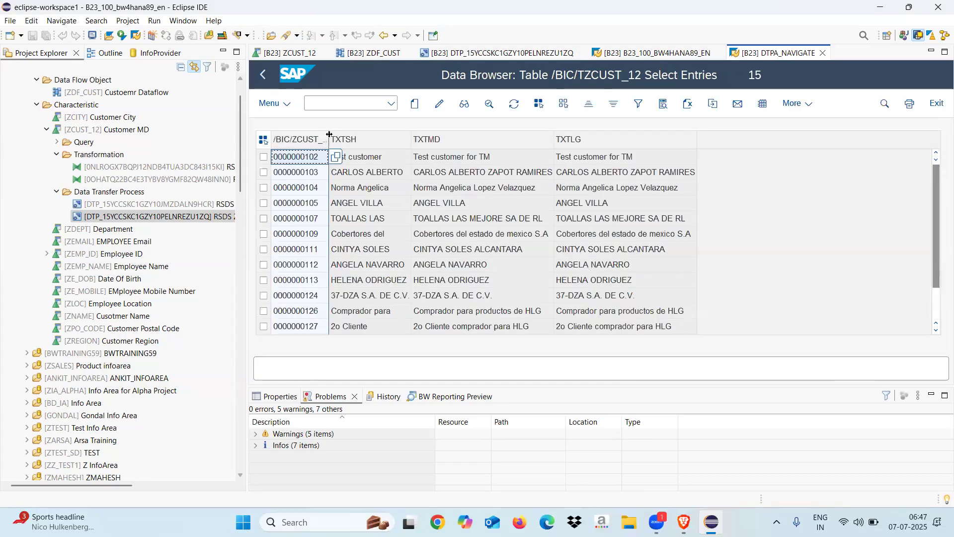
# Widen the /BIC/ZCUST_12 column so its full heading can be read.
pyautogui.rightClick(396, 137)
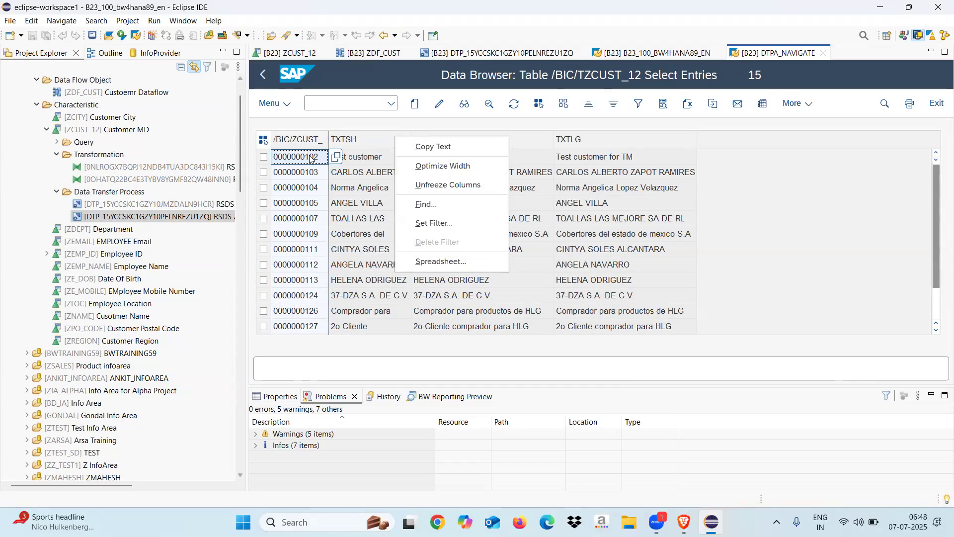
pyautogui.click(376, 214)
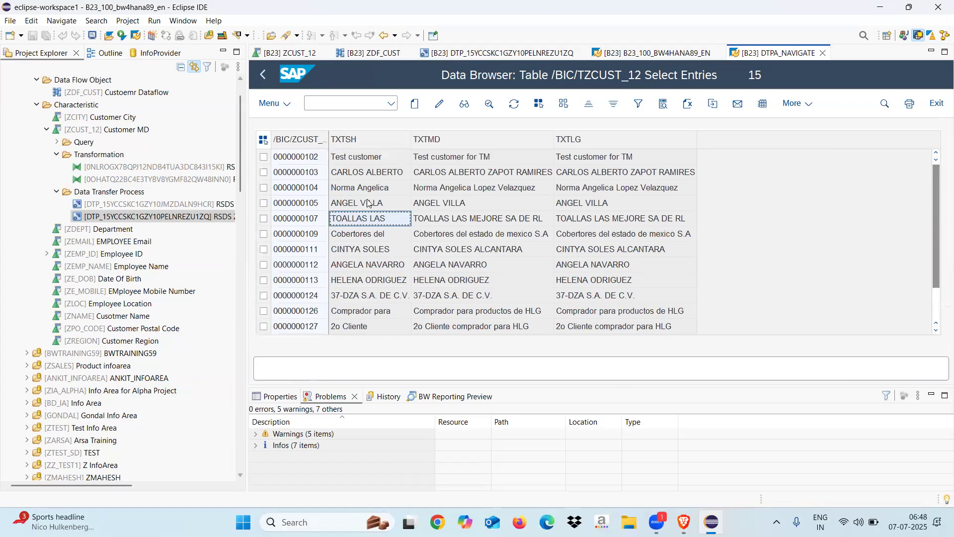
pyautogui.doubleClick(328, 135)
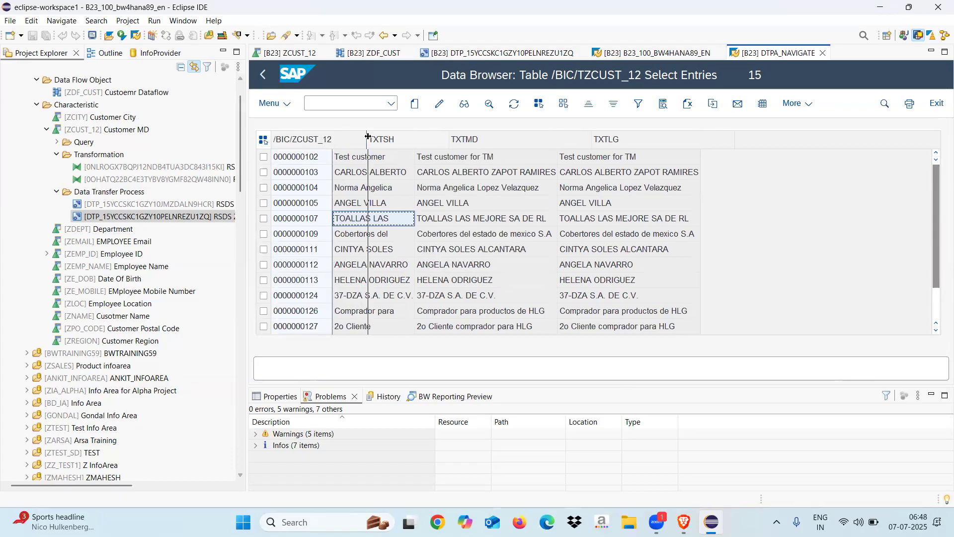
# Examine the short, medium and long texts (TXTSH, TXTMD, TXTLG) against the customer keys in the first rows.
pyautogui.click(405, 162)
pyautogui.click(517, 158)
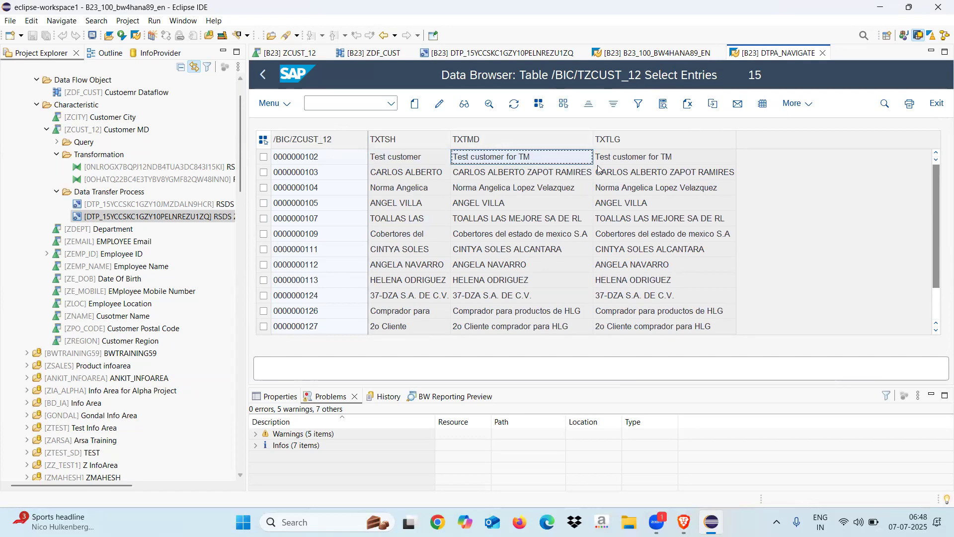
pyautogui.click(628, 161)
pyautogui.click(395, 178)
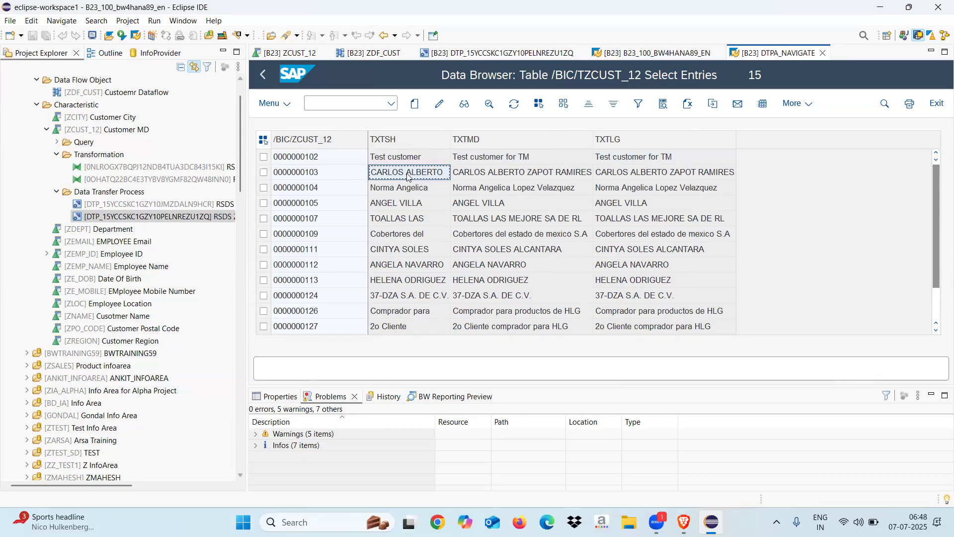
pyautogui.click(326, 177)
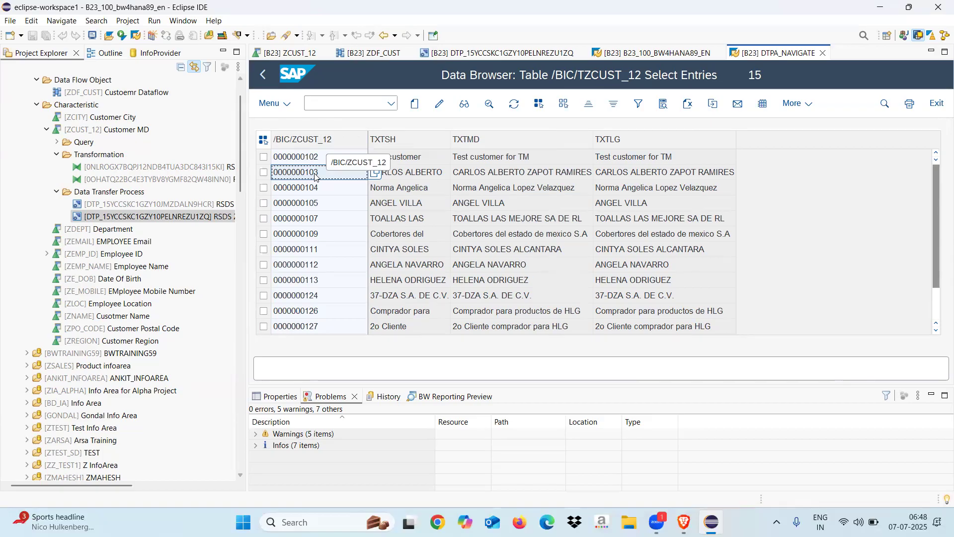
pyautogui.click(401, 179)
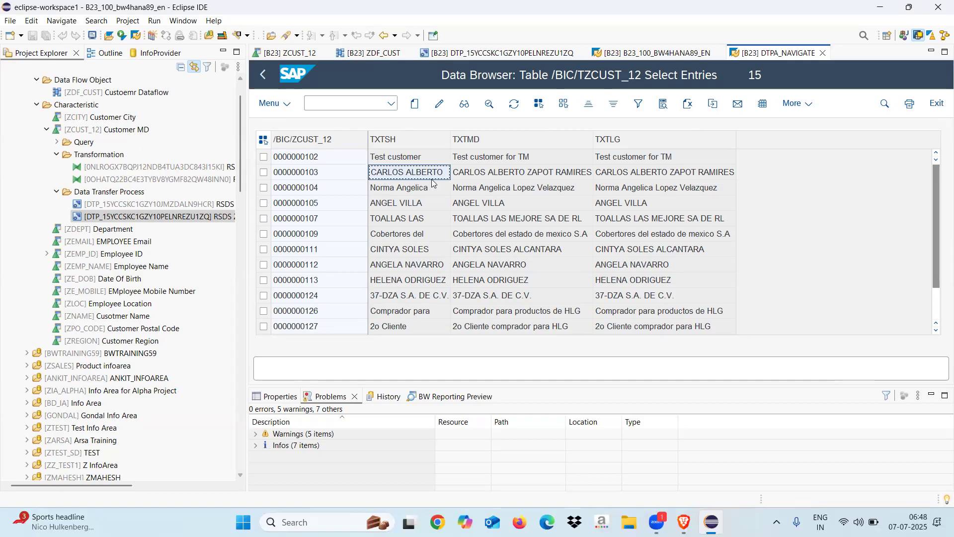
pyautogui.click(312, 174)
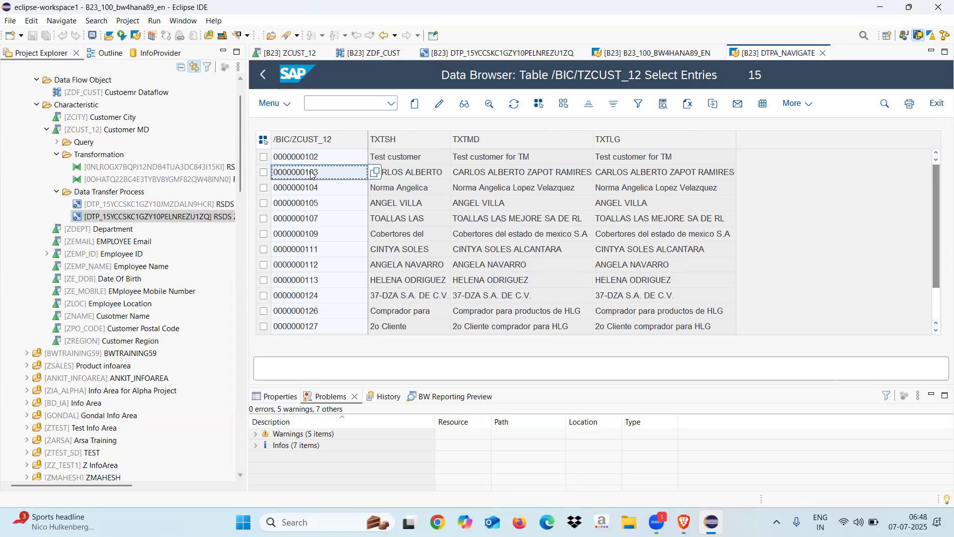
pyautogui.click(405, 172)
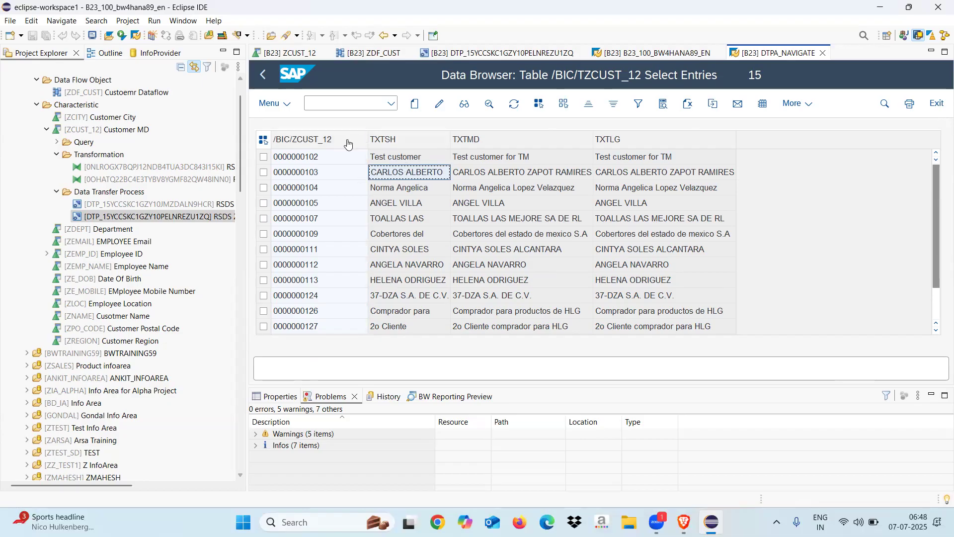
pyautogui.rightClick(370, 141)
pyautogui.click(512, 185)
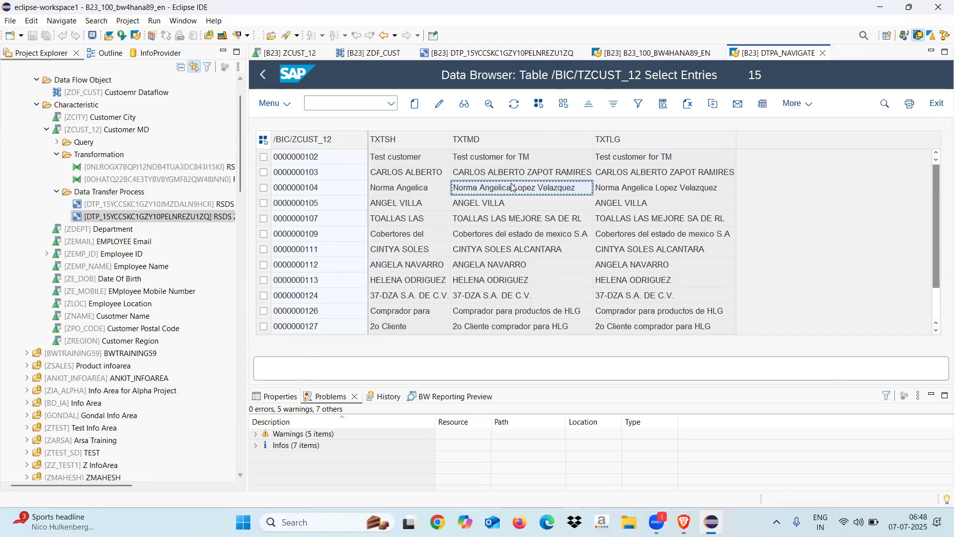
pyautogui.click(492, 174)
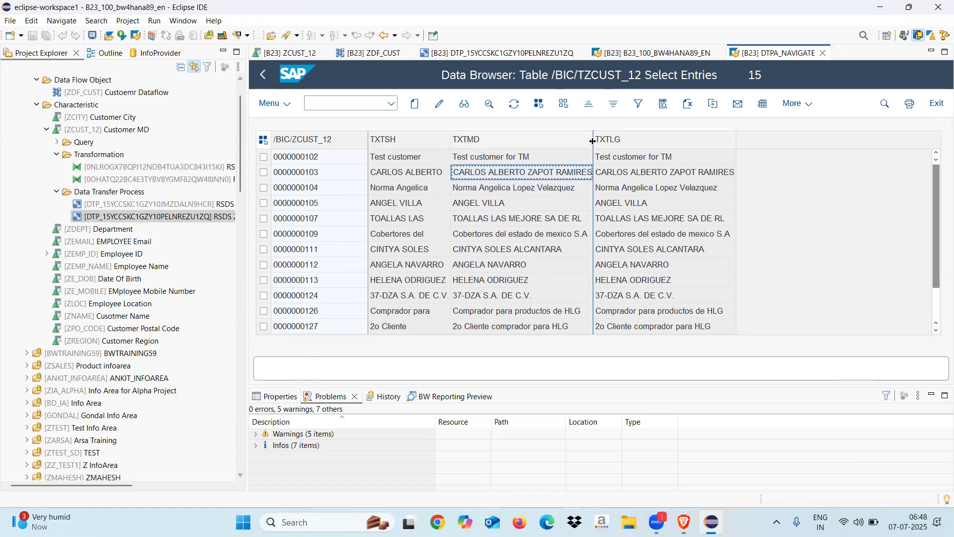
pyautogui.rightClick(627, 142)
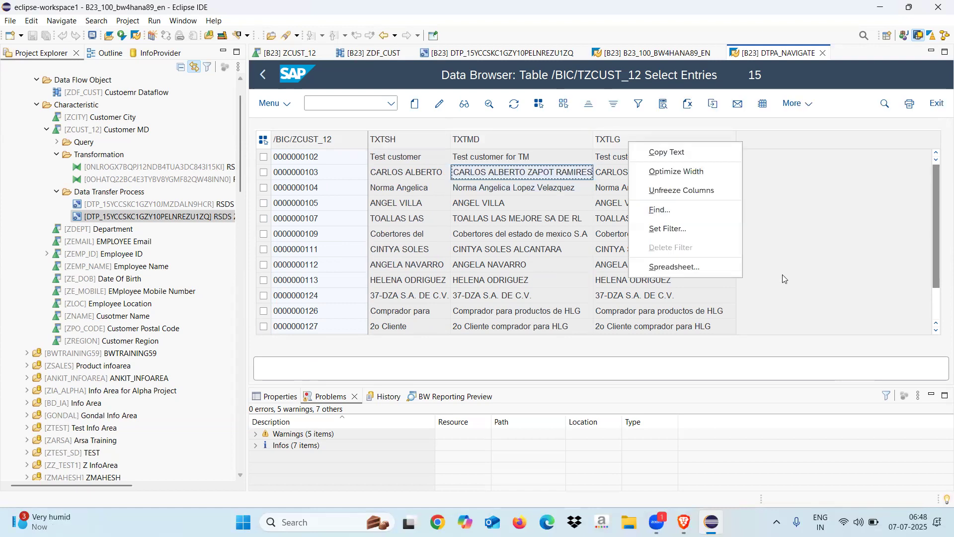
pyautogui.click(791, 243)
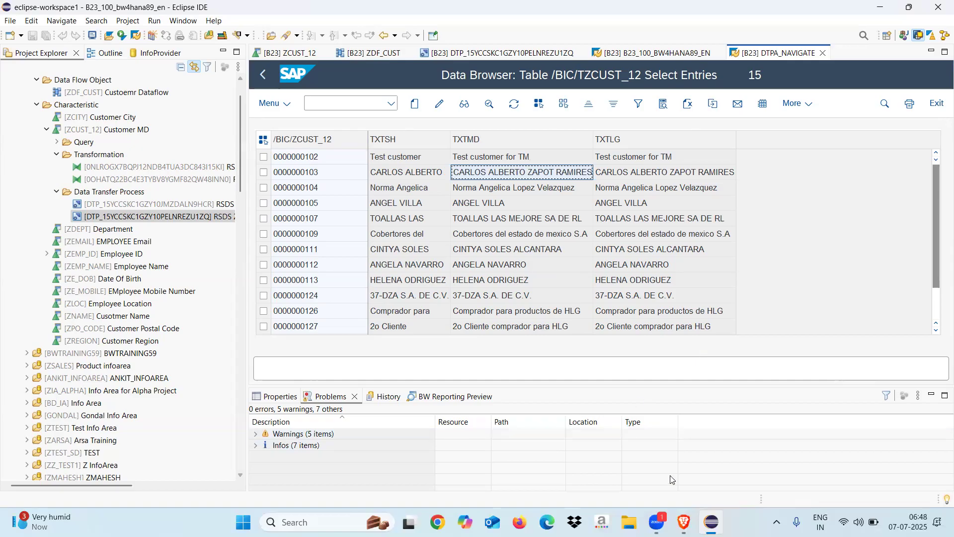
# Switch to the Brave browser, open the Logon for Fiori bookmark and log on with the user ID and account password.
pyautogui.click(684, 522)
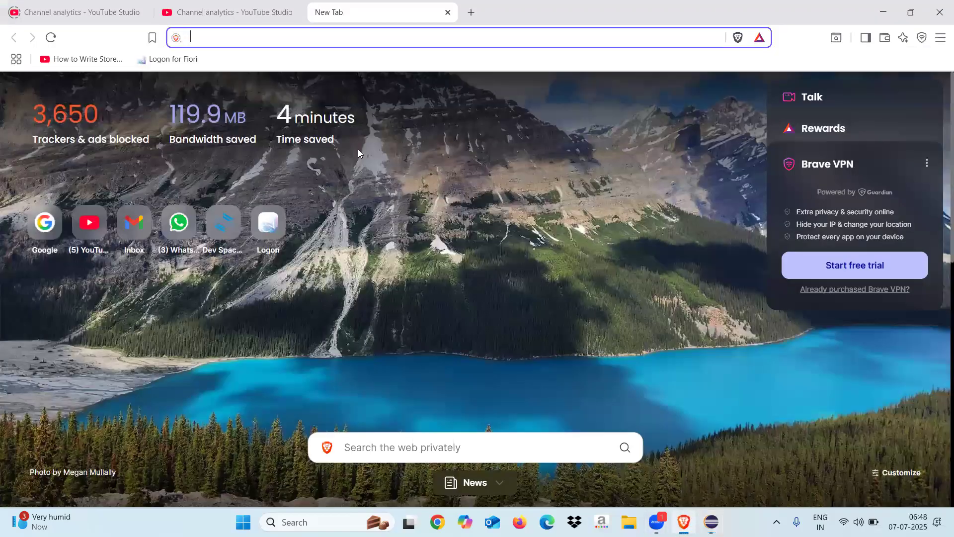
pyautogui.click(184, 64)
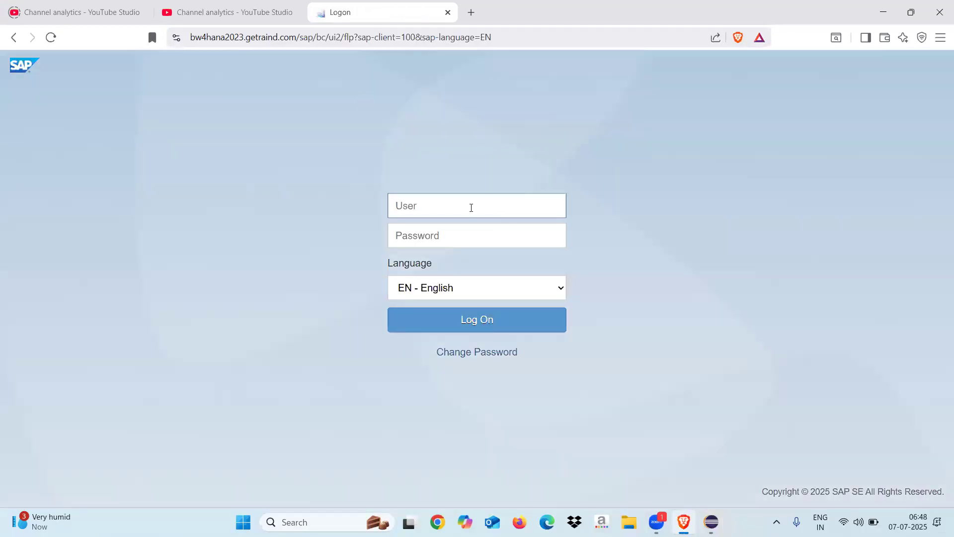
pyautogui.write('BW4HANA89')
pyautogui.click(451, 237)
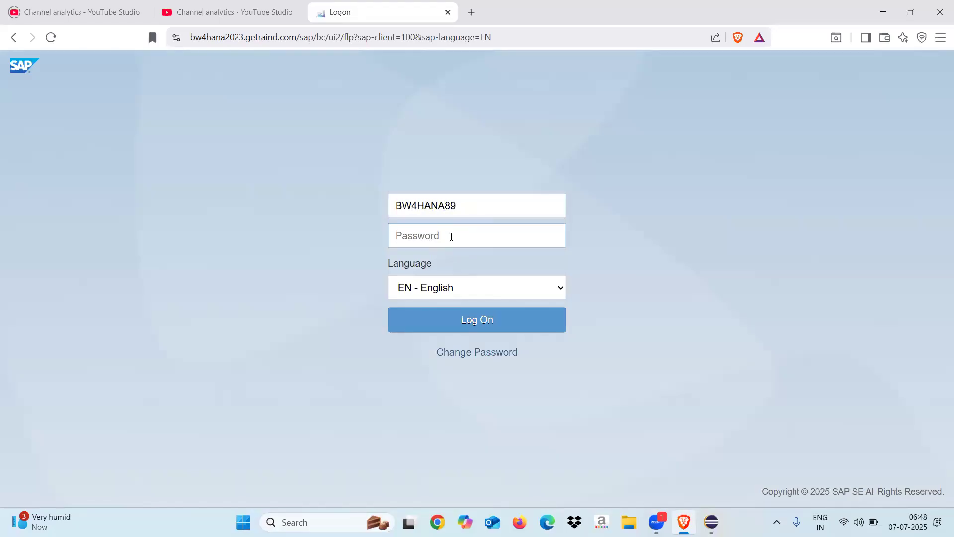
pyautogui.write('••')
pyautogui.click(486, 319)
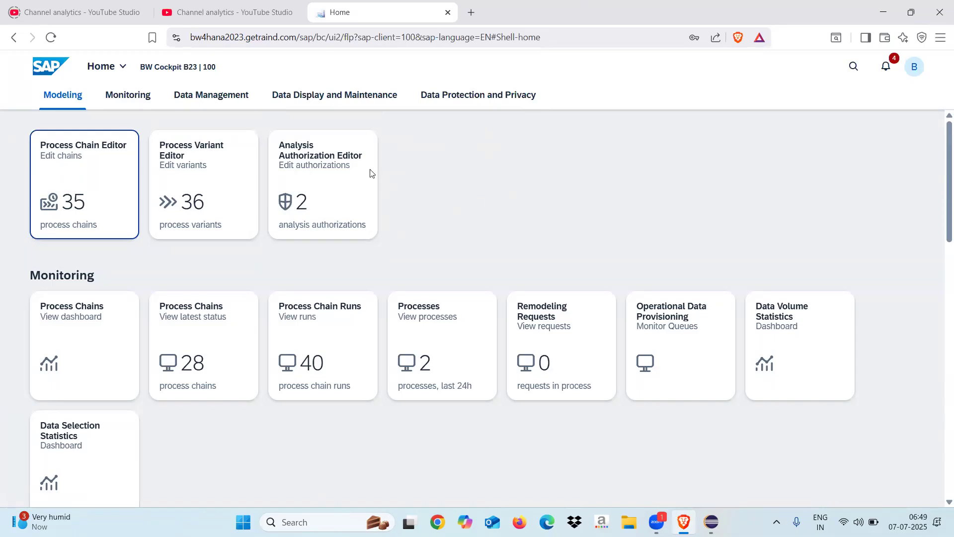
pyautogui.click(302, 34)
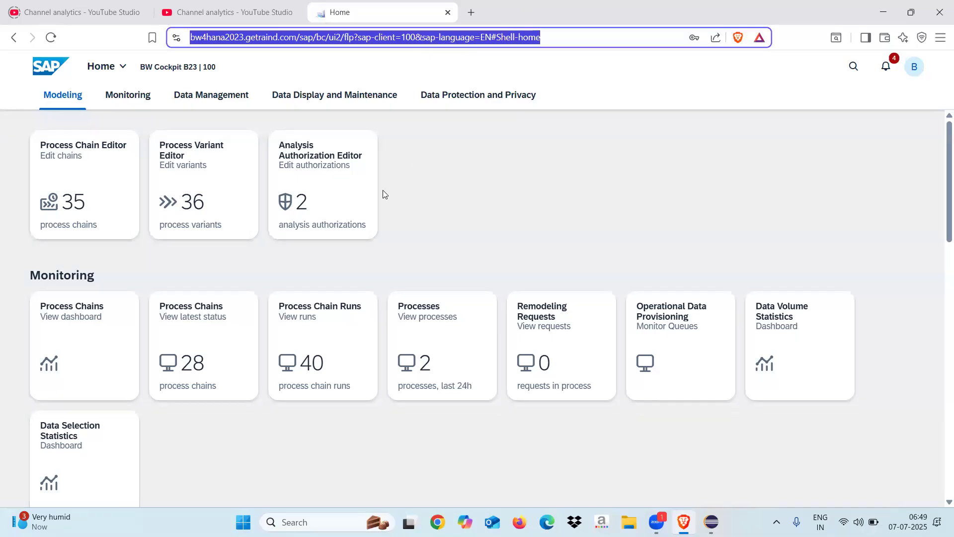
pyautogui.click(443, 142)
pyautogui.hotkey('ctrl', 'a')
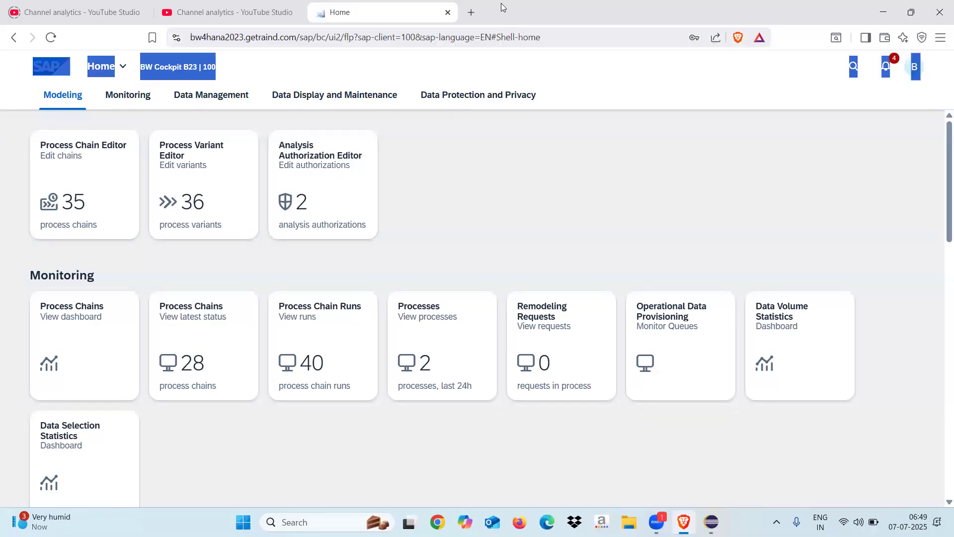
pyautogui.click(548, 43)
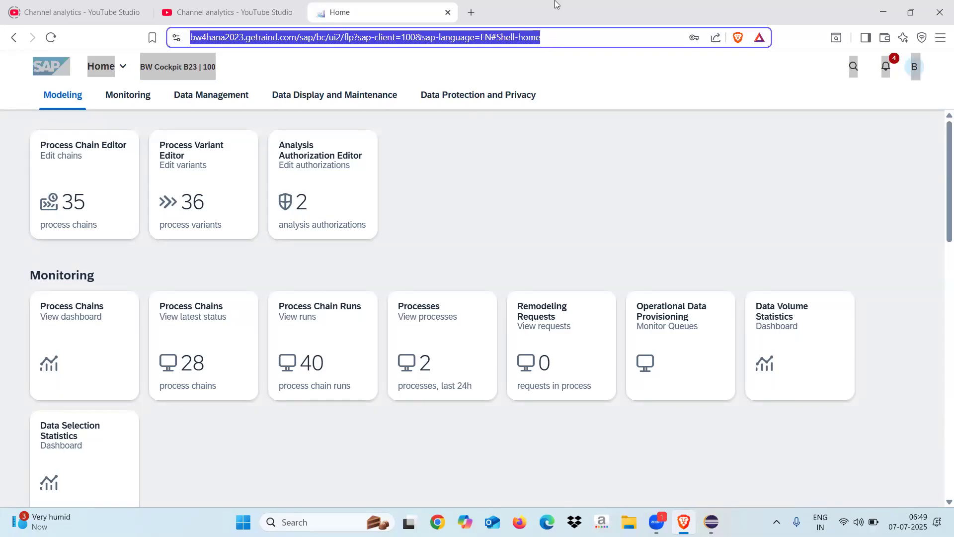
pyautogui.click(568, 167)
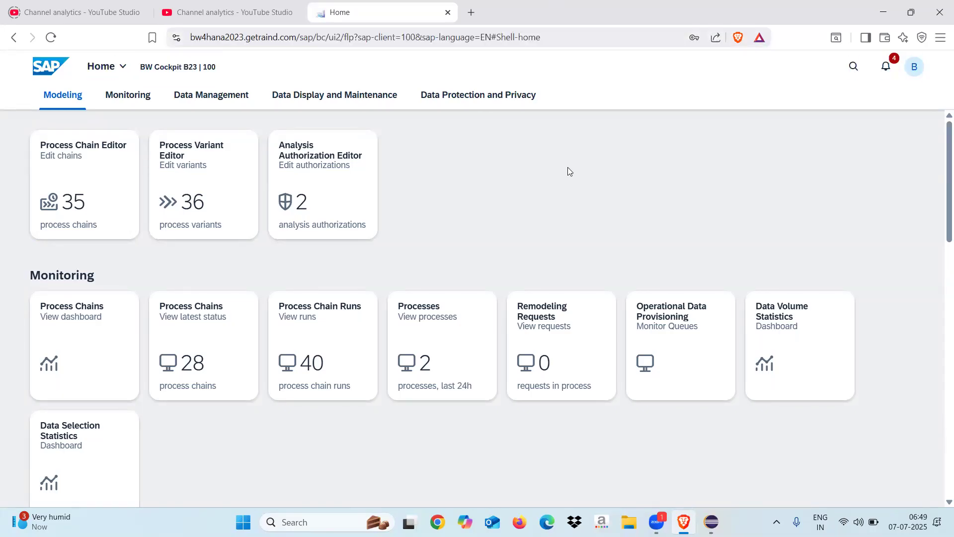
pyautogui.click(550, 40)
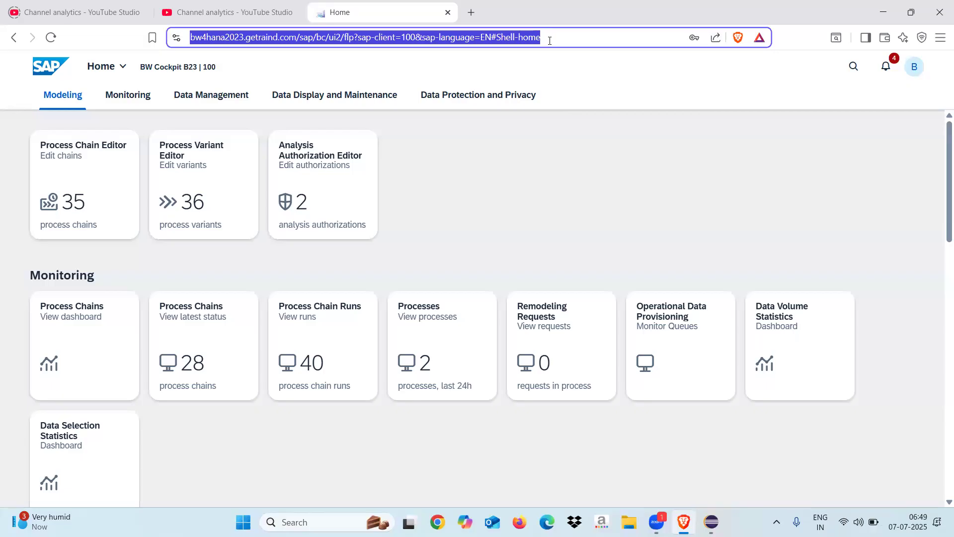
pyautogui.click(525, 163)
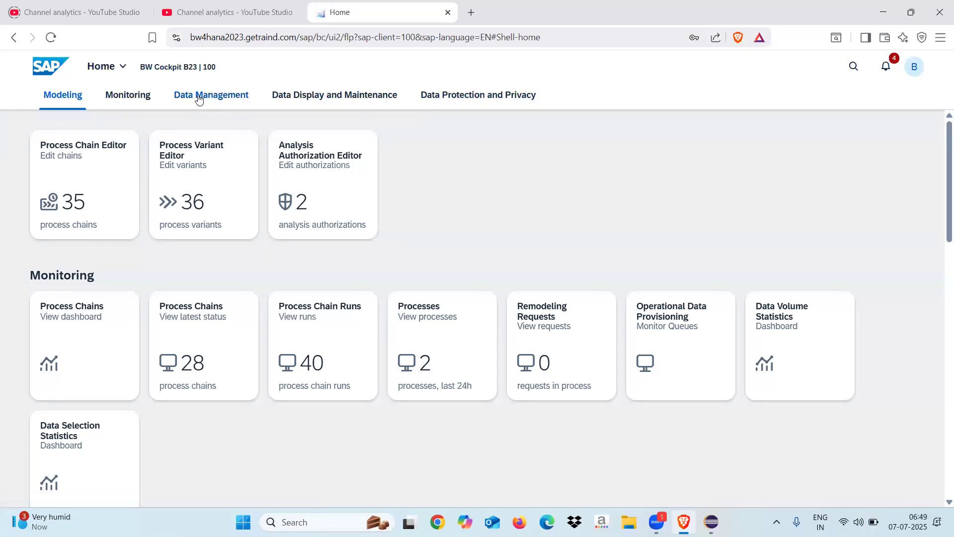
# Go to the Data Management section of the BW Cockpit and open the Query Preview Data app.
pyautogui.click(216, 99)
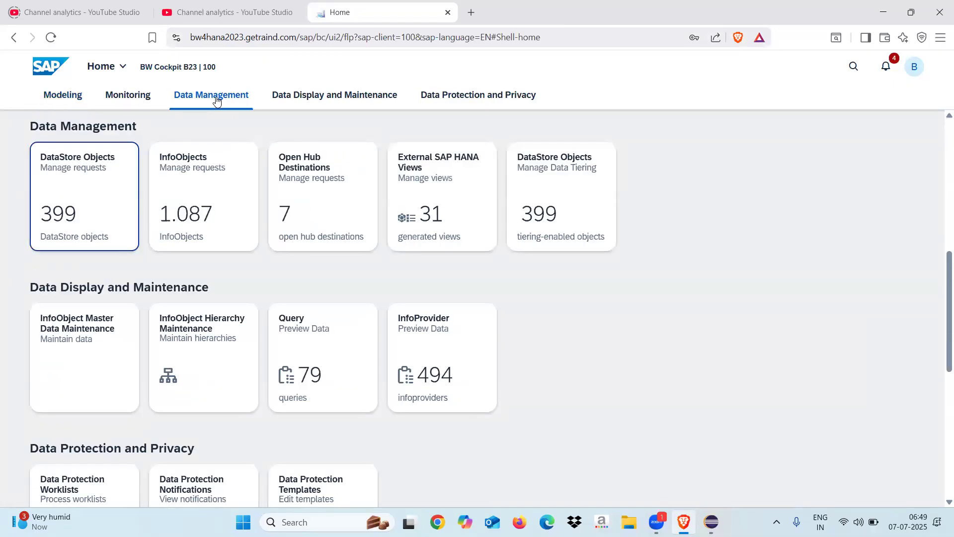
pyautogui.click(323, 332)
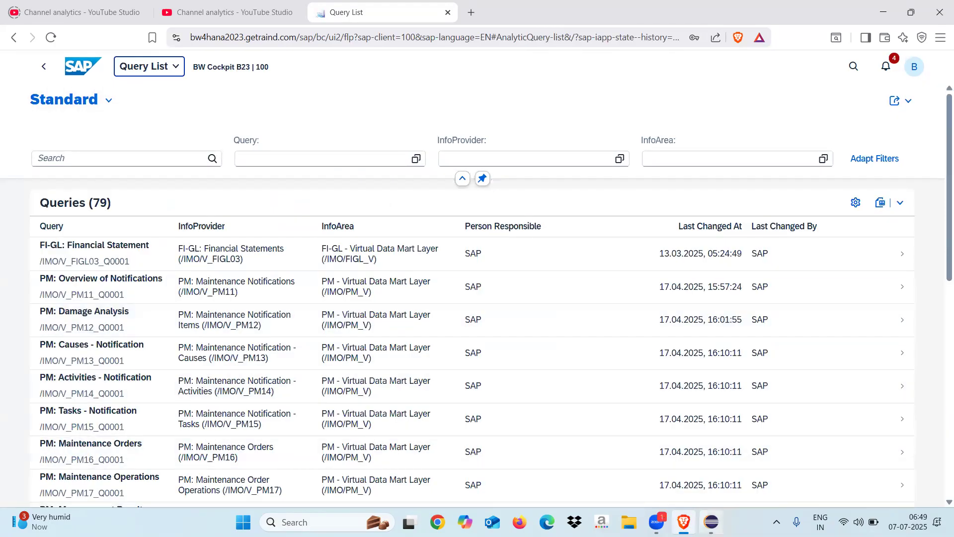
# Switch to Eclipse, start transaction RSRT in a new maximized session and review the available query display modes without changing the selection.
pyautogui.moveTo(711, 522)
pyautogui.click(710, 454)
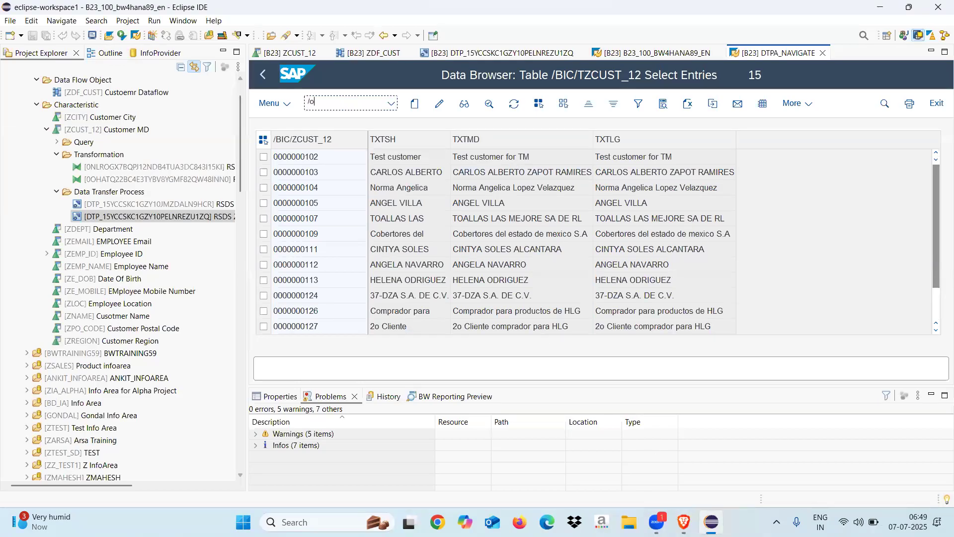
pyautogui.write('/orsrt')
pyautogui.press('Return')
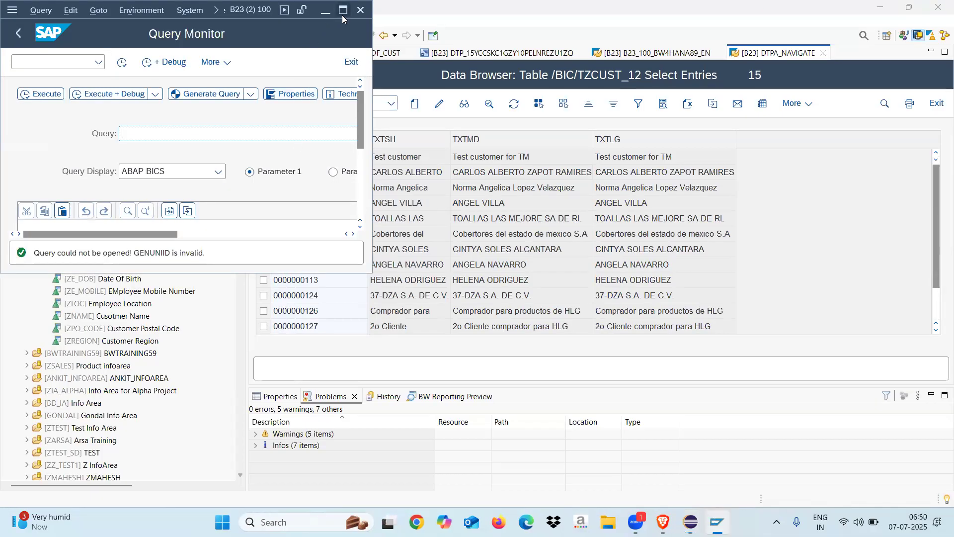
pyautogui.click(343, 9)
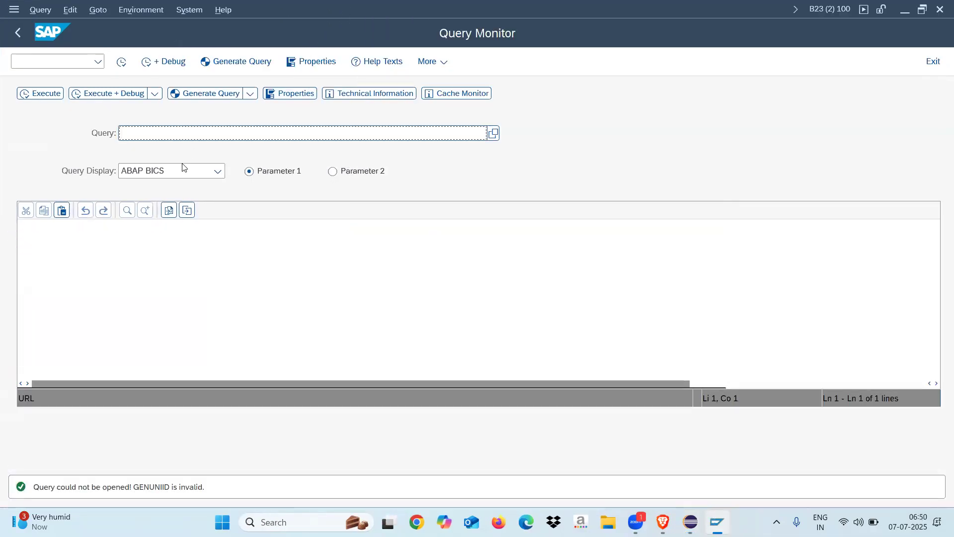
pyautogui.click(198, 170)
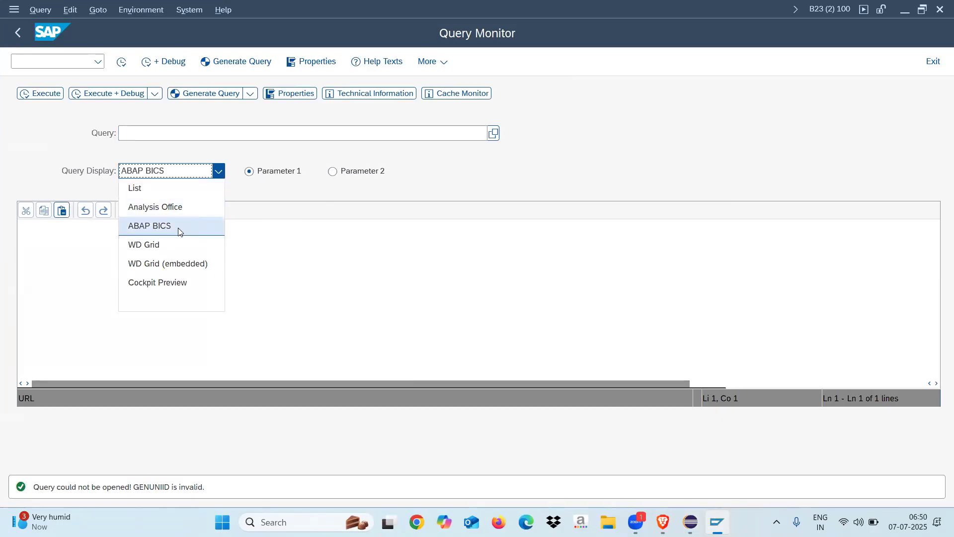
pyautogui.click(610, 154)
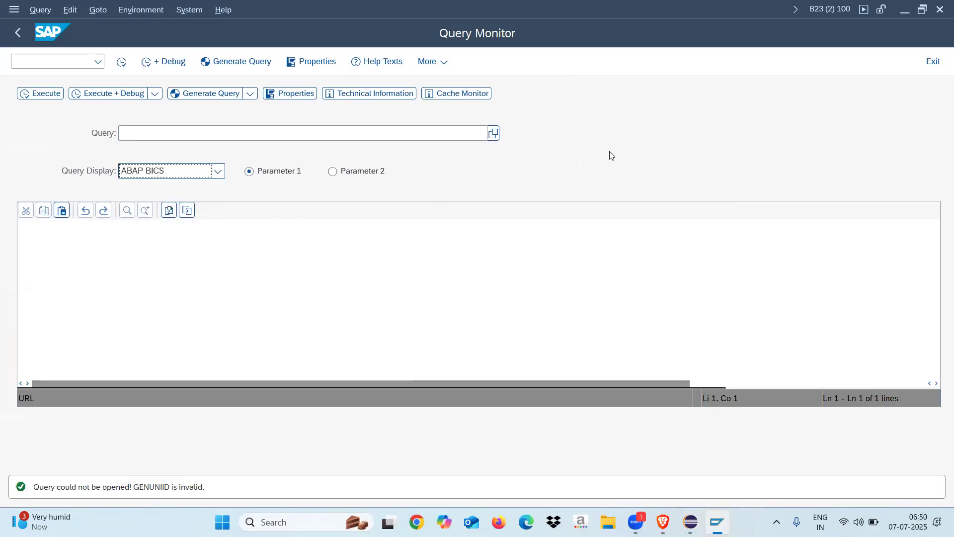
# Return to the Query List in the Brave browser and make its search field ready for input.
pyautogui.hotkey('alt', 'Tab')
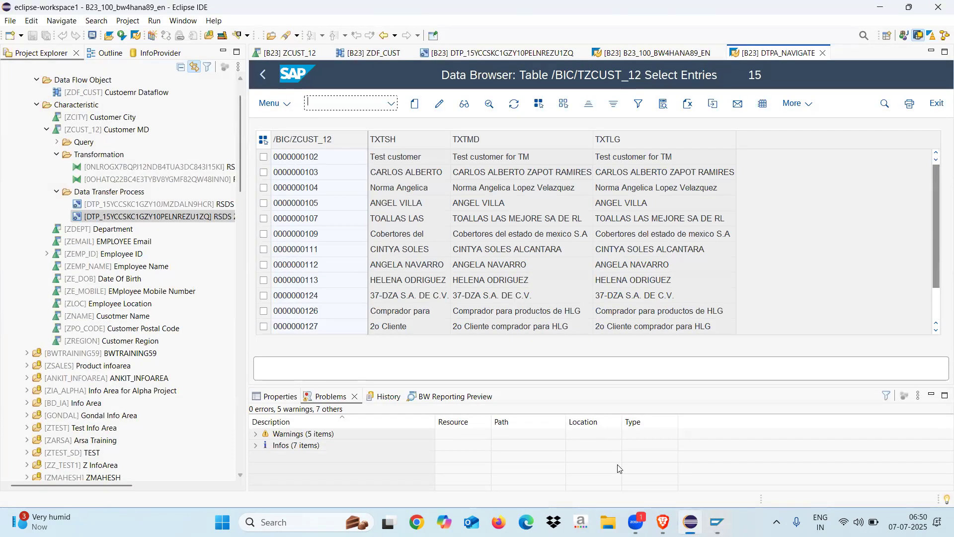
pyautogui.moveTo(717, 522)
pyautogui.click(687, 520)
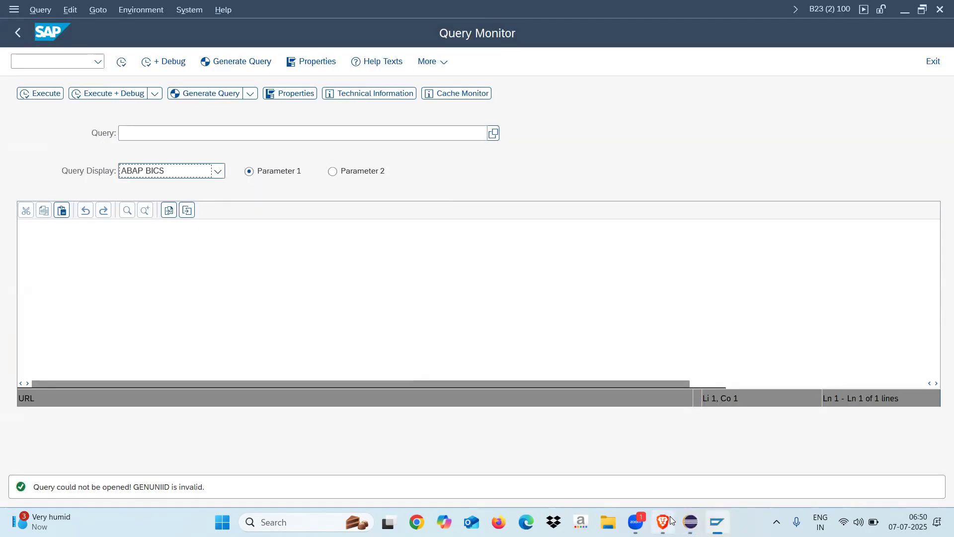
pyautogui.click(663, 521)
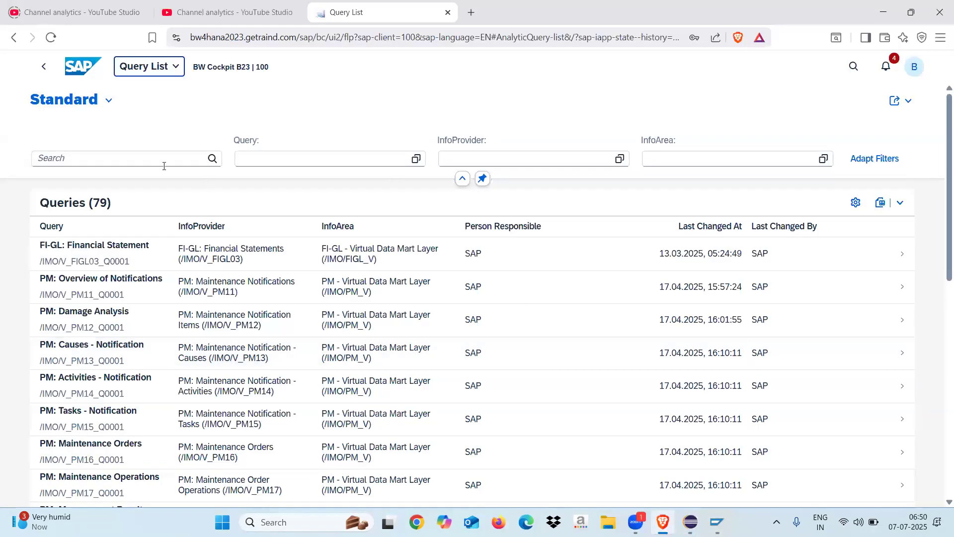
pyautogui.click(143, 158)
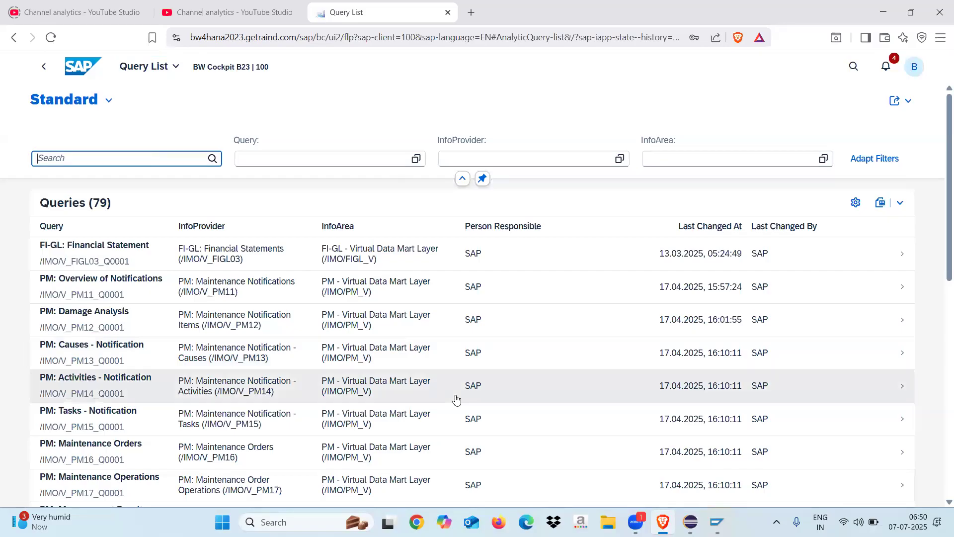
# In Eclipse, collapse the transformations and data transfer processes of ZCUST_12 and open its query ZCUST_12_Q0001.
pyautogui.click(690, 519)
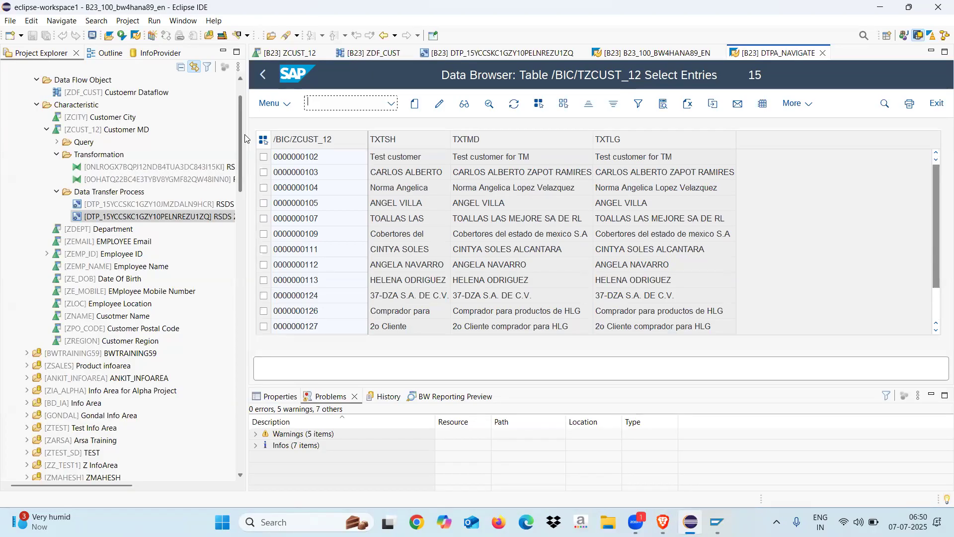
pyautogui.moveTo(295, 139); pyautogui.dragTo(344, 140)
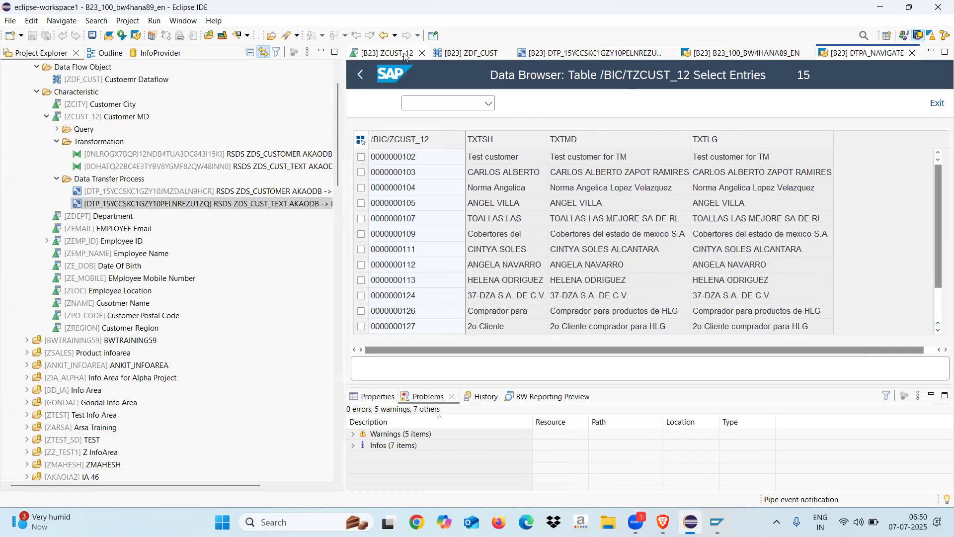
pyautogui.click(57, 179)
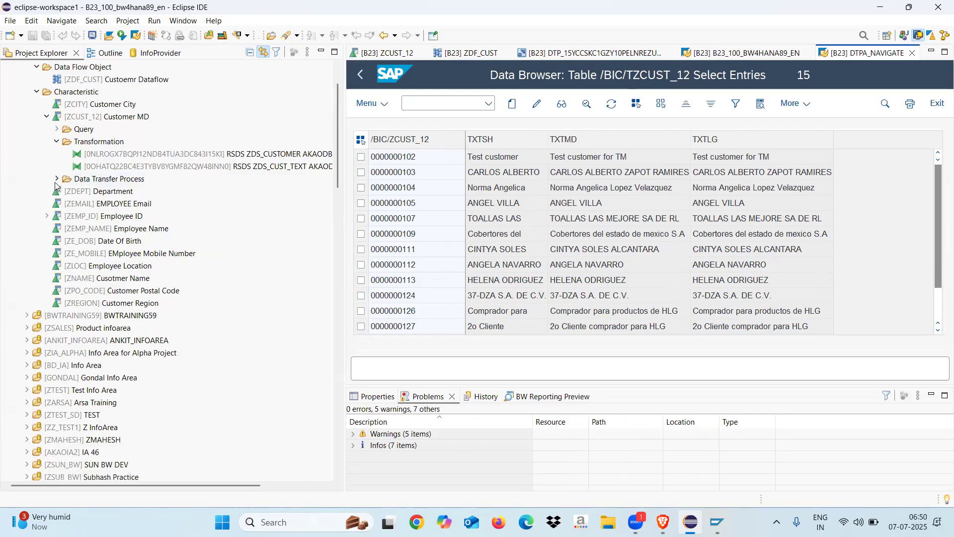
pyautogui.click(57, 141)
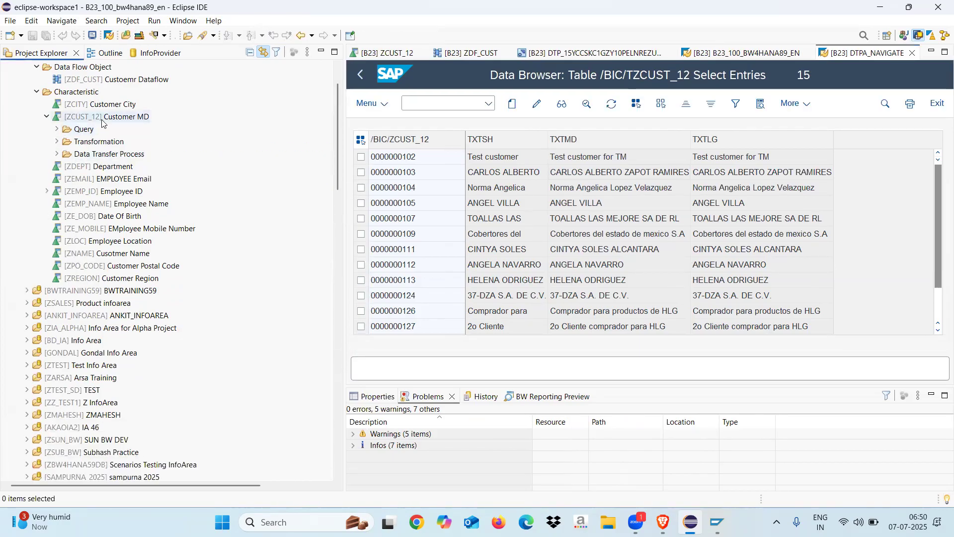
pyautogui.click(57, 129)
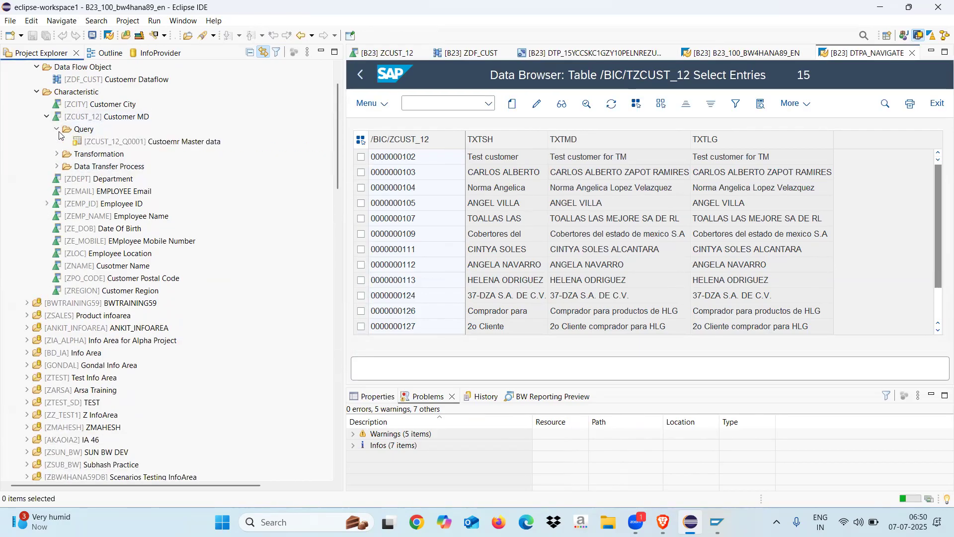
pyautogui.doubleClick(107, 142)
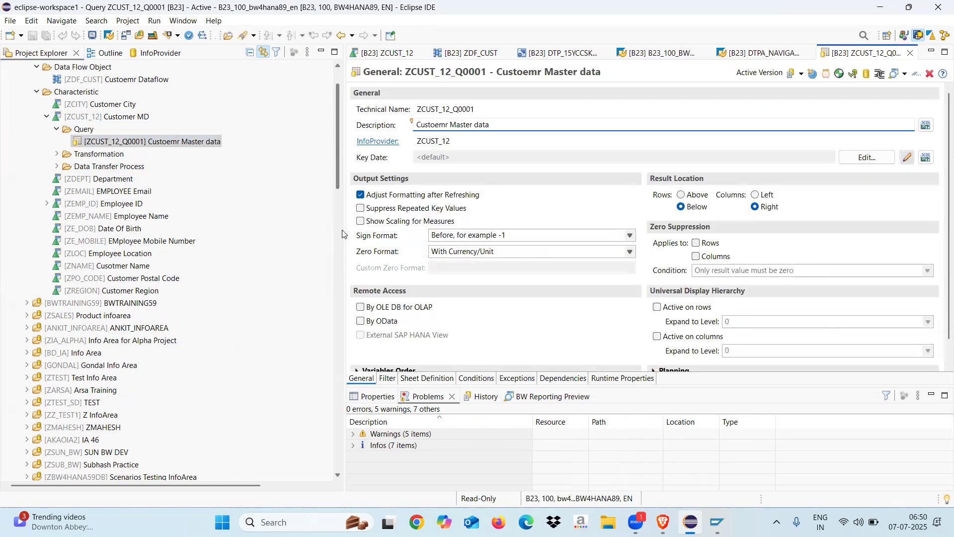
# Widen the query editor area and copy the query's technical name ZCUST_12_Q0001.
pyautogui.moveTo(343, 233); pyautogui.dragTo(252, 218)
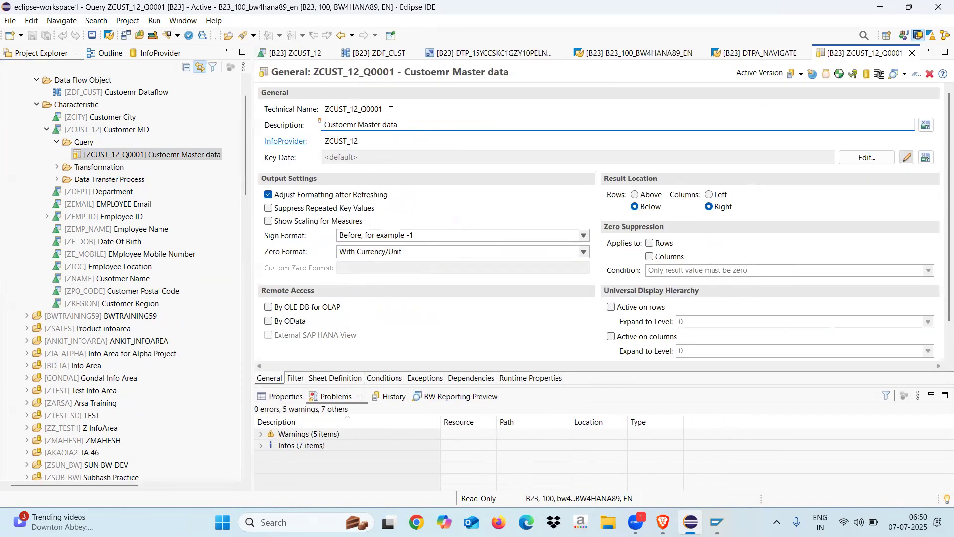
pyautogui.moveTo(390, 111); pyautogui.dragTo(312, 109)
pyautogui.hotkey('ctrl', 'c')
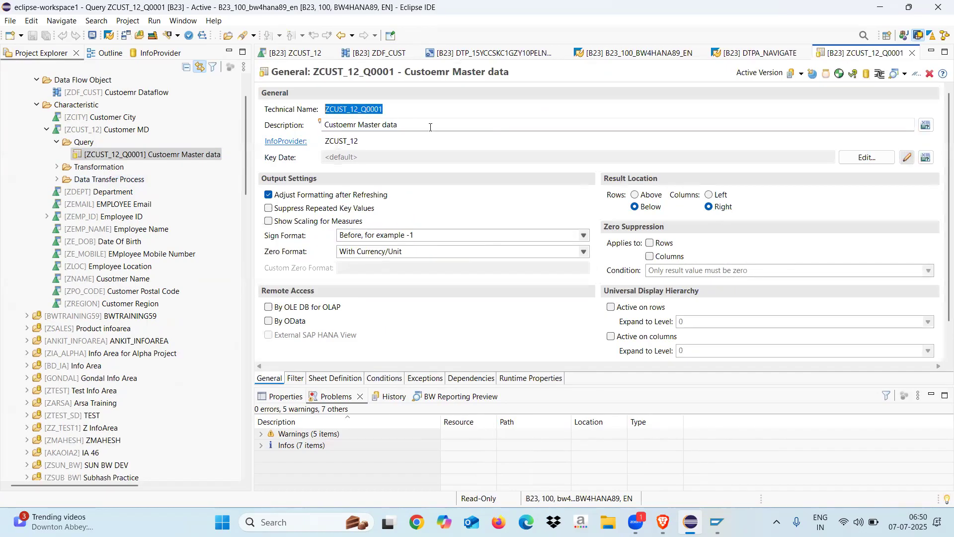
# Search the BW Cockpit query list in Brave for ZCUST_12_Q0001 and open the data preview of that query.
pyautogui.click(663, 521)
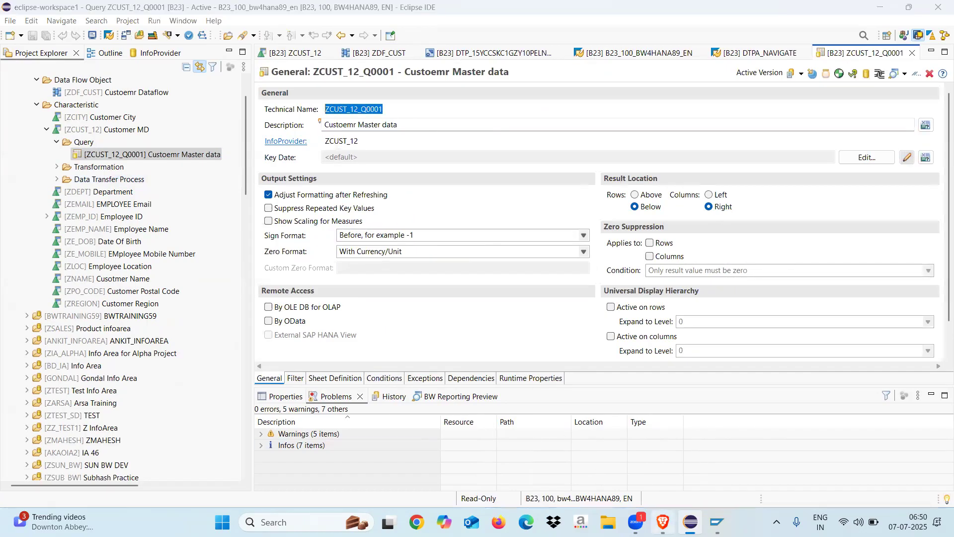
pyautogui.hotkey('ctrl', 'v')
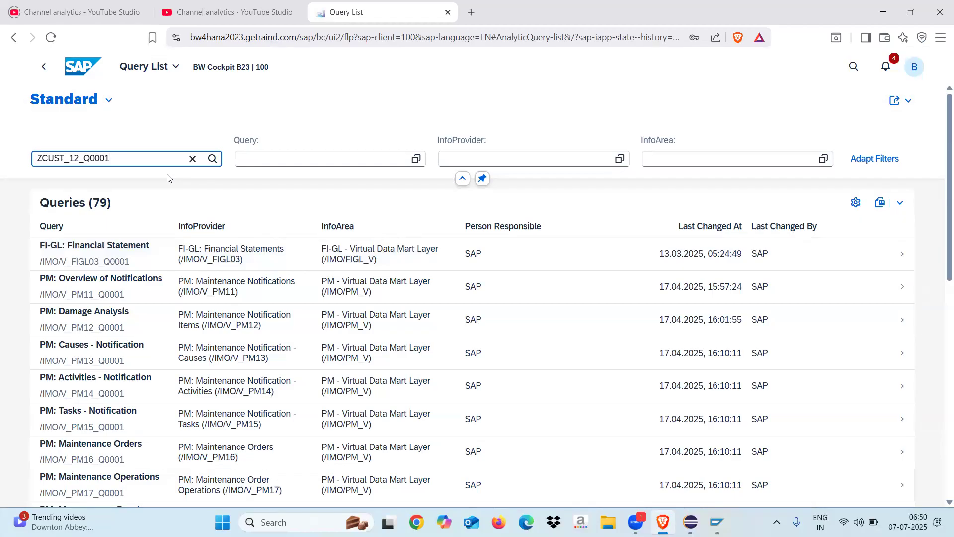
pyautogui.press('Return')
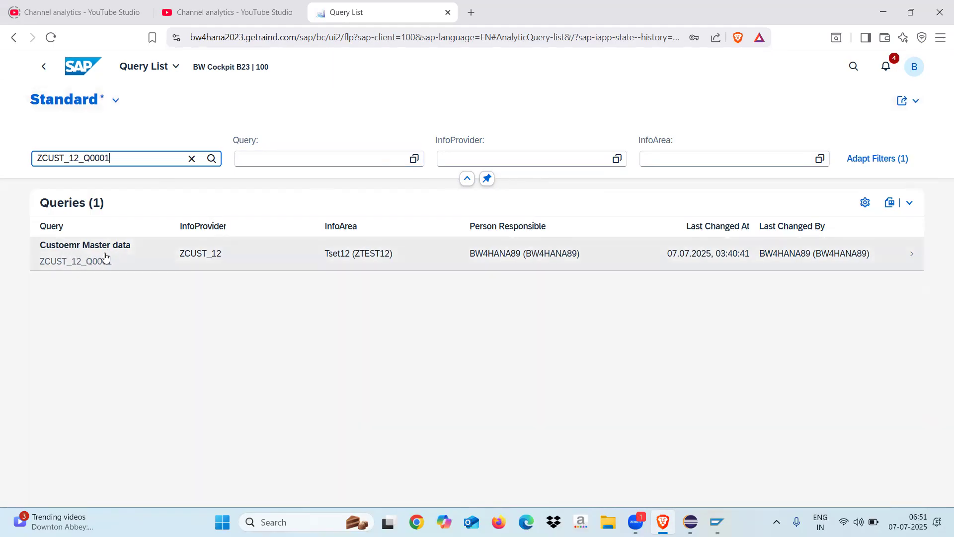
pyautogui.click(84, 257)
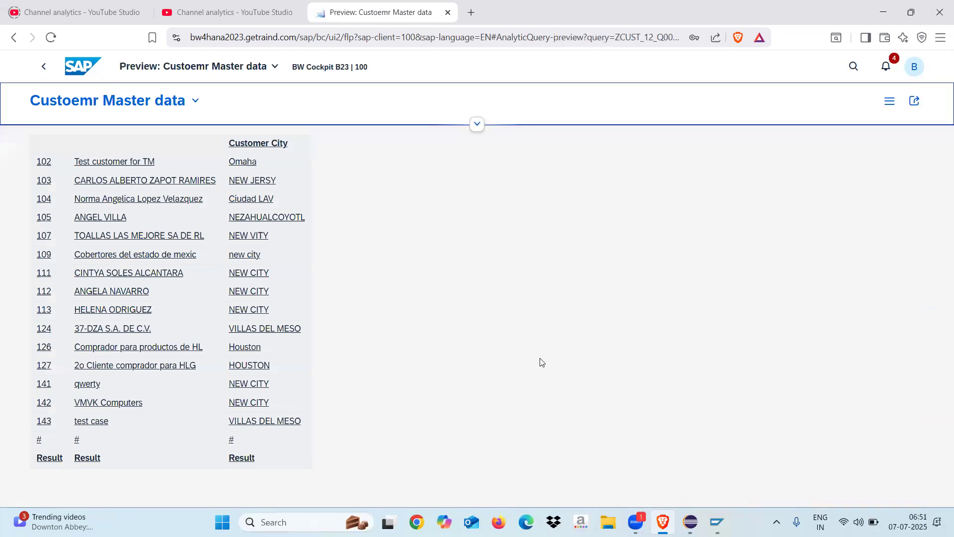
# Switch back to Eclipse and show the sheet definition of query ZCUST_12_Q0001 with the properties of the ZCUST_12 row characteristic.
pyautogui.click(690, 522)
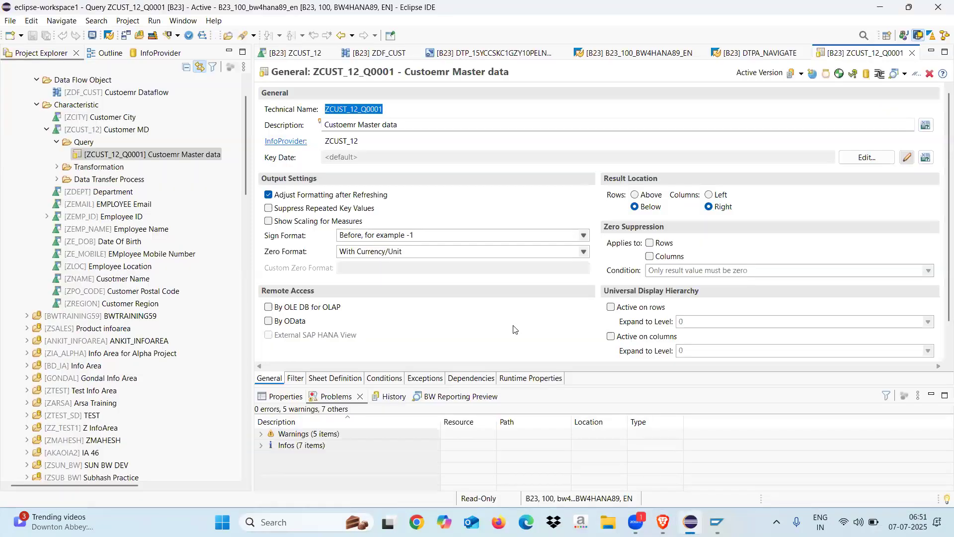
pyautogui.click(323, 379)
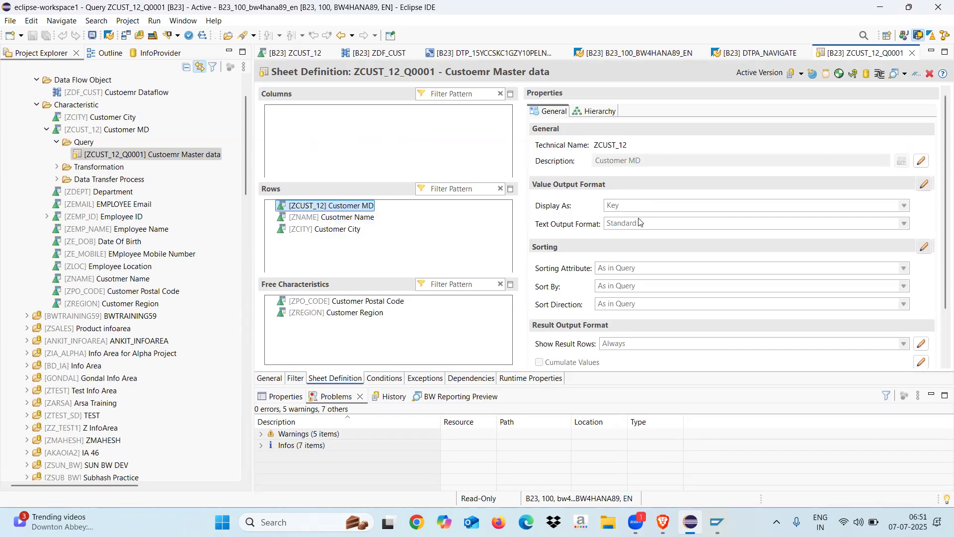
# Override the value output format of the ZCUST_12 row characteristic, set Display As to Key and Text, and save the query.
pyautogui.click(925, 185)
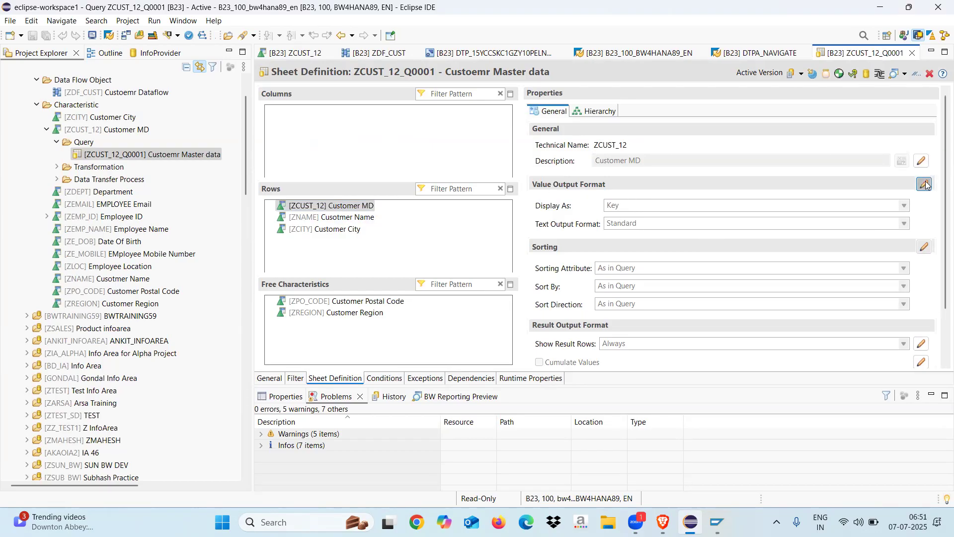
pyautogui.click(819, 202)
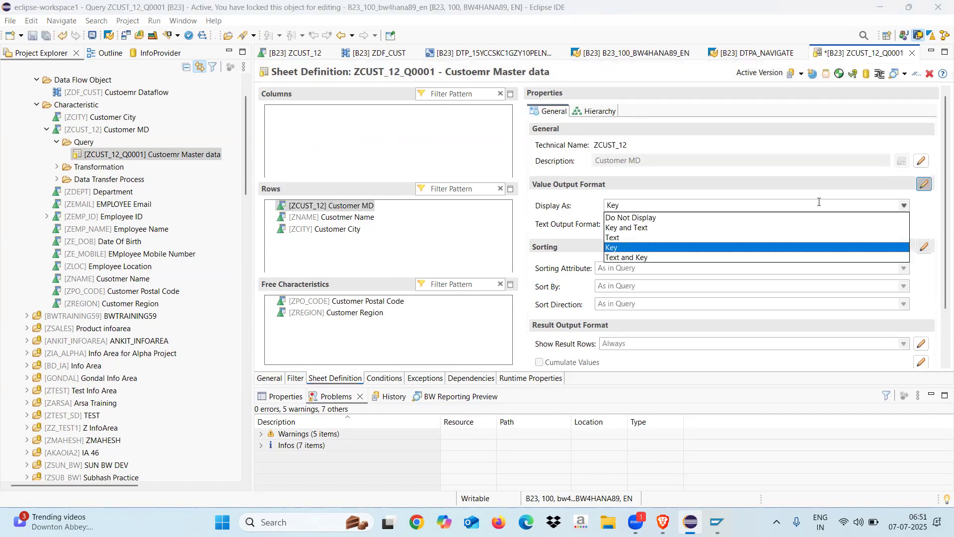
pyautogui.click(626, 228)
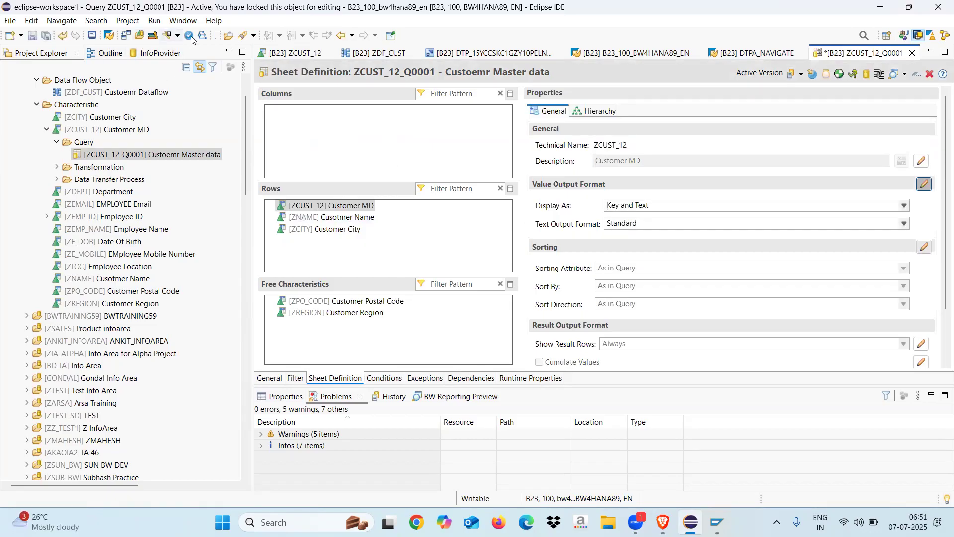
pyautogui.click(32, 36)
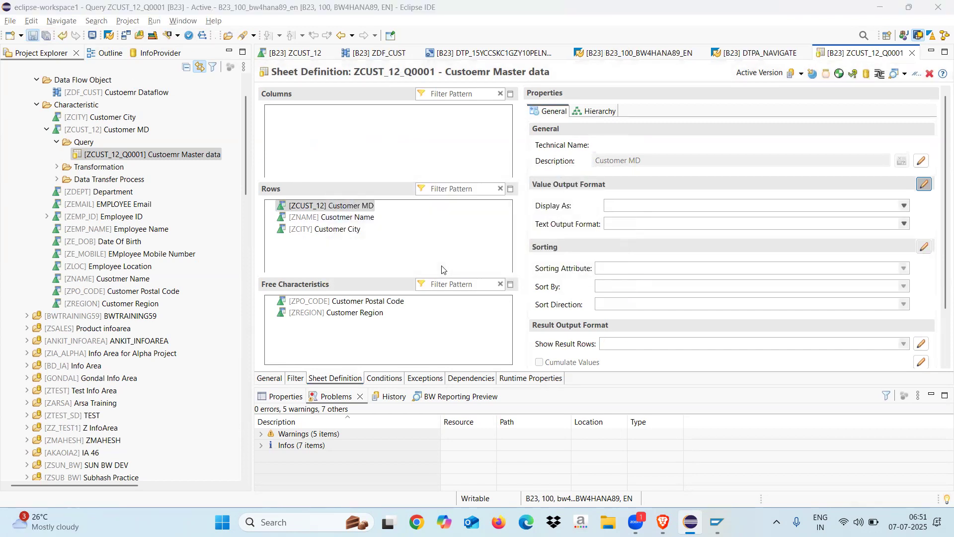
# Move characteristic ZNAME from the rows to the free characteristics of query ZCUST_12_Q0001 and save the query.
pyautogui.hotkey('alt', 'Tab')
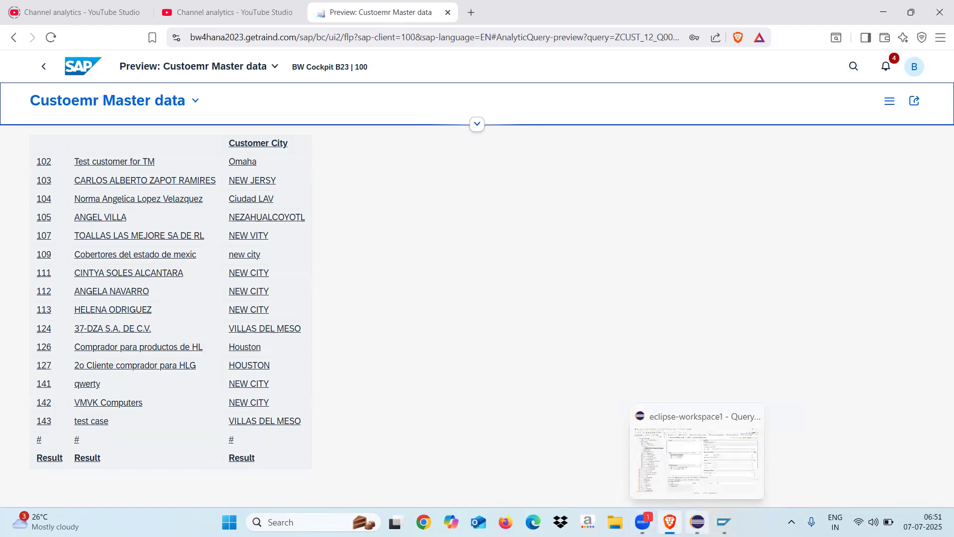
pyautogui.click(697, 521)
pyautogui.click(340, 218)
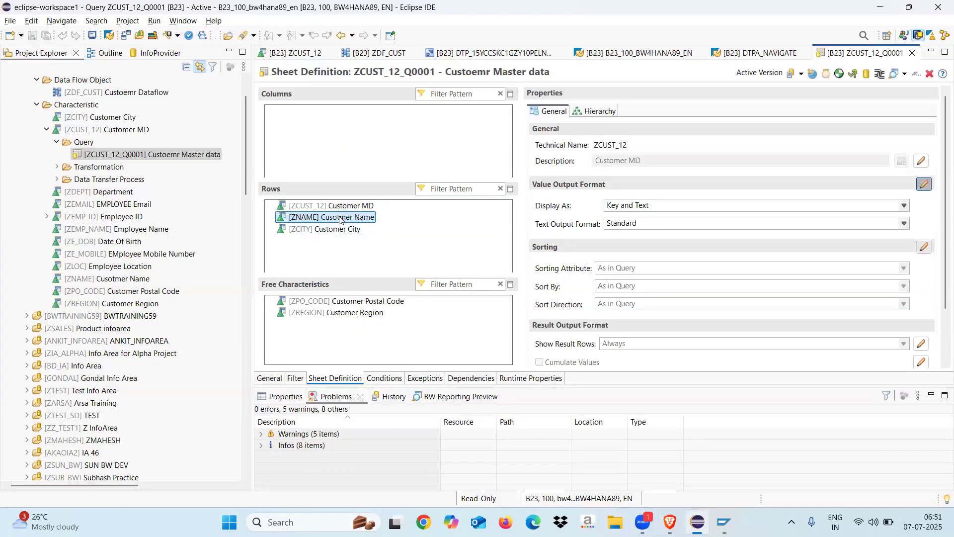
pyautogui.moveTo(339, 219); pyautogui.dragTo(227, 250)
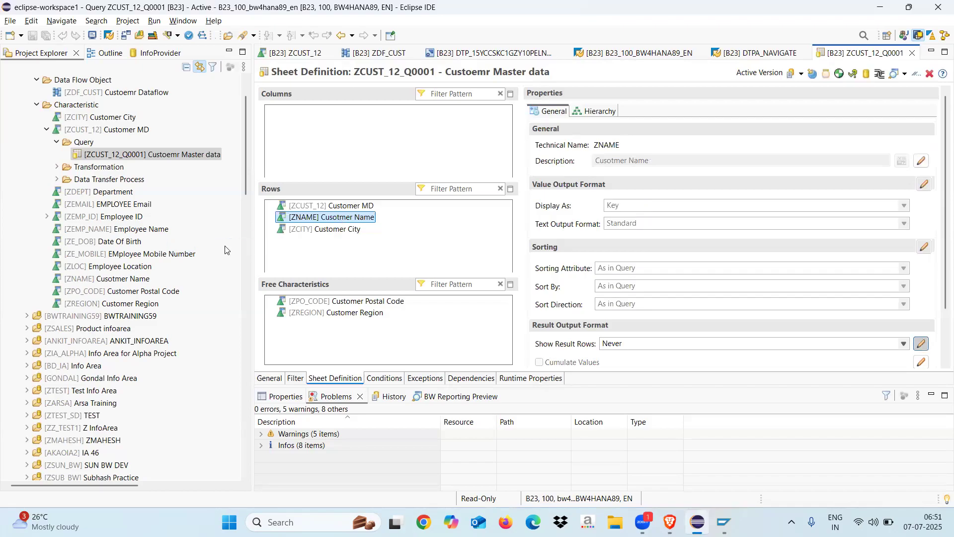
pyautogui.click(154, 53)
pyautogui.moveTo(327, 223); pyautogui.dragTo(336, 343)
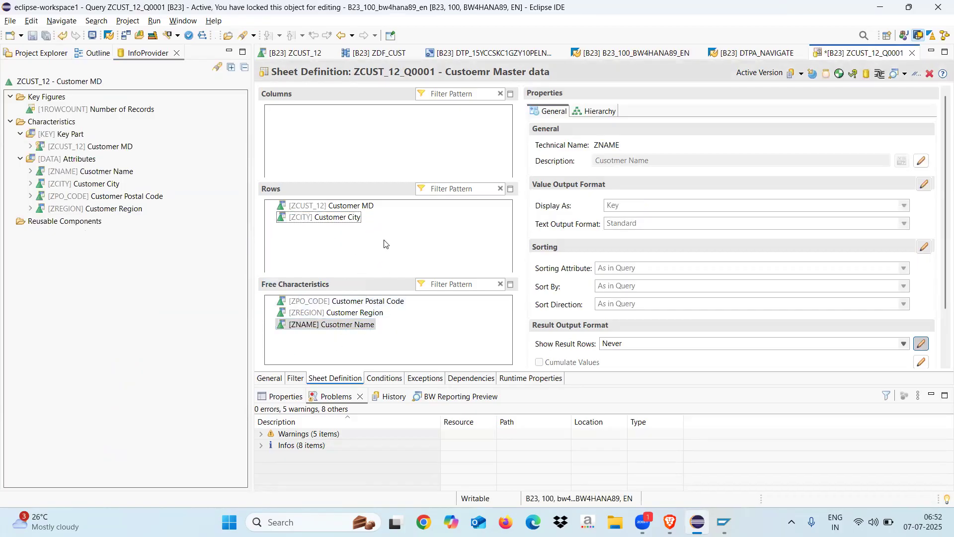
pyautogui.click(32, 39)
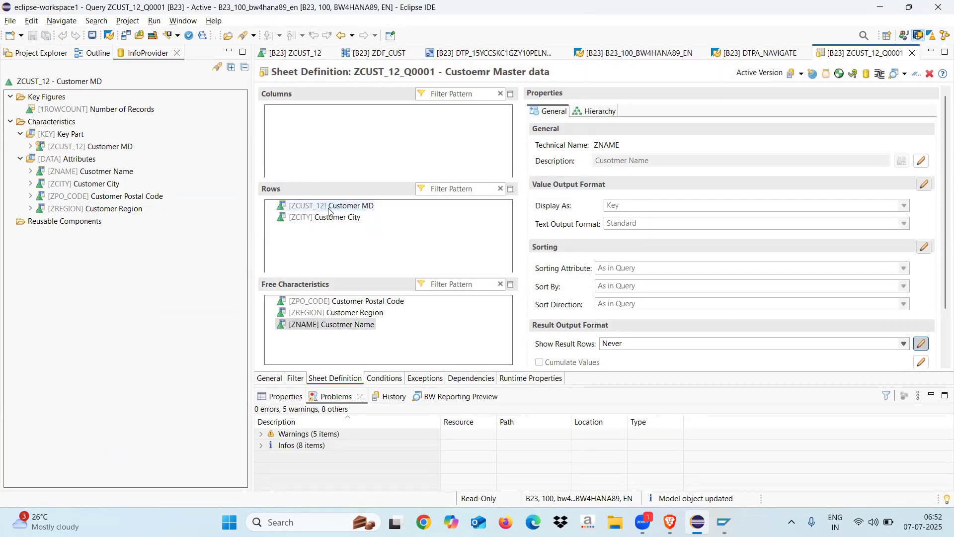
# Check the properties of the ZCUST_12 row, then switch to Brave and reopen the query's data preview from the BW Cockpit query list.
pyautogui.click(328, 209)
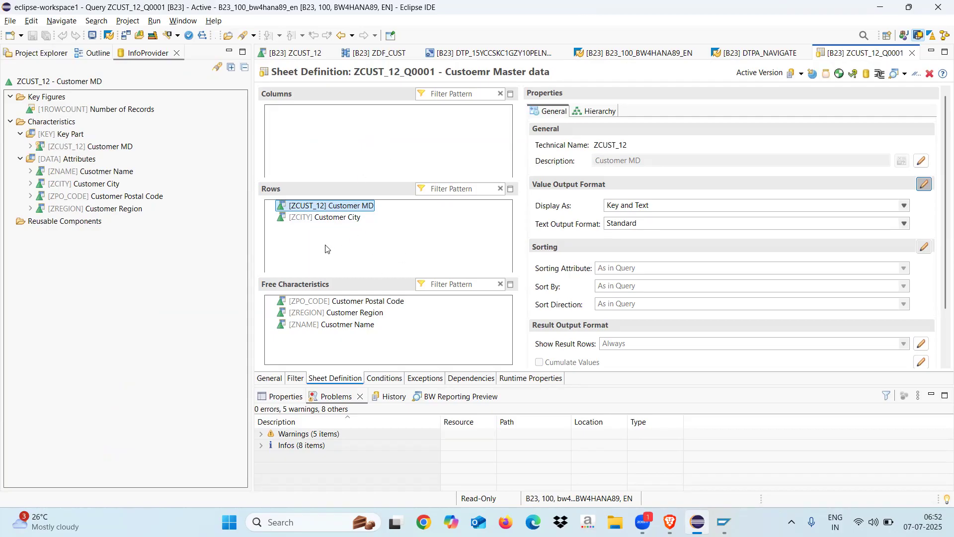
pyautogui.click(670, 522)
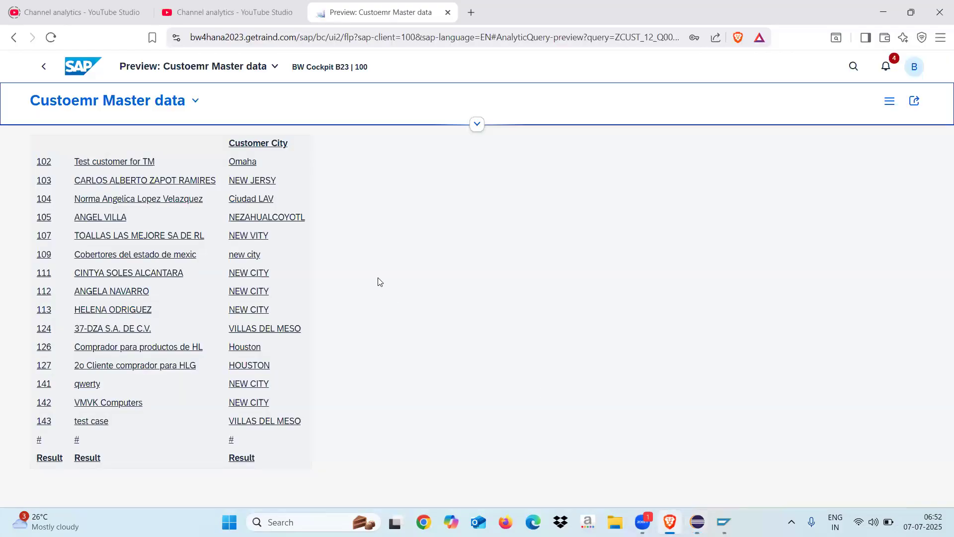
pyautogui.click(46, 70)
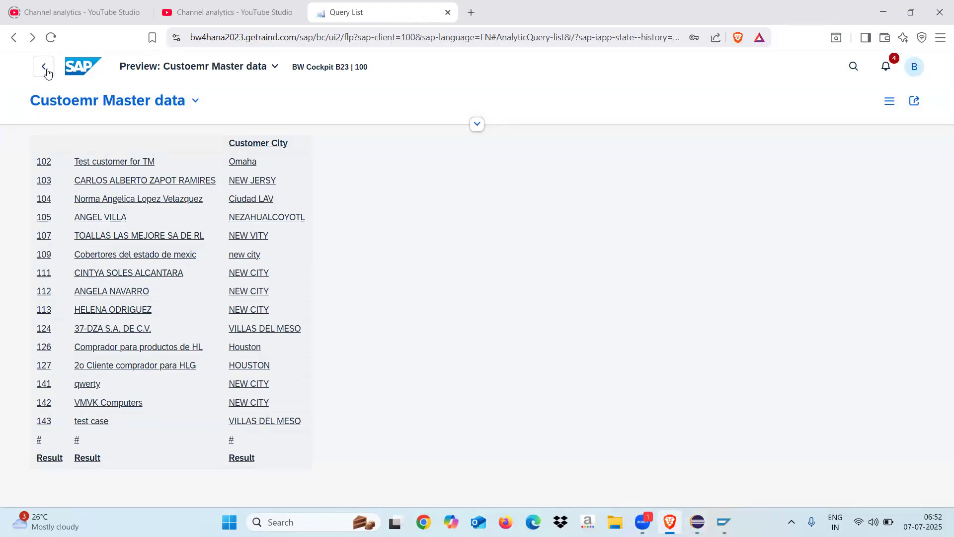
pyautogui.click(81, 260)
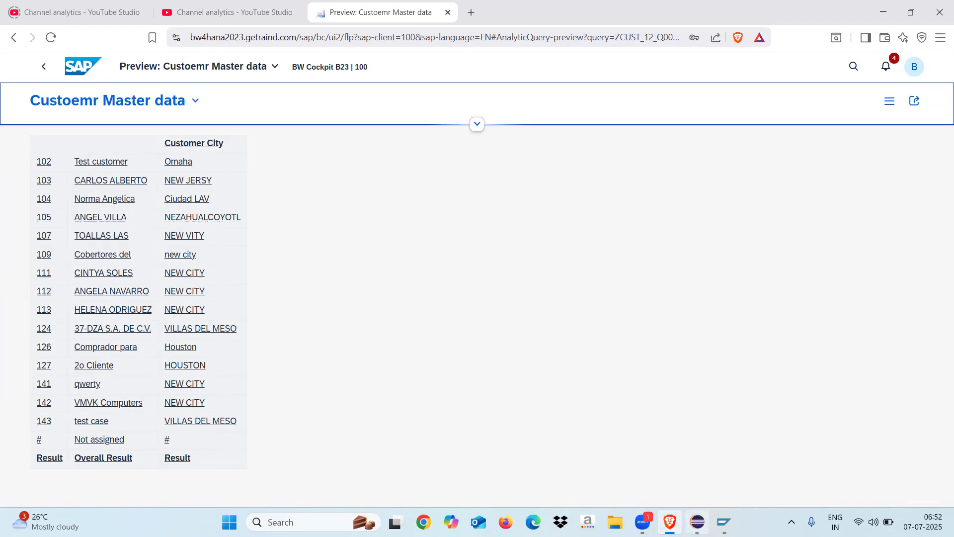
# Switch back to Eclipse, set the Text Output Format of the ZCUST_12 row characteristic to Long, and save the query.
pyautogui.click(697, 521)
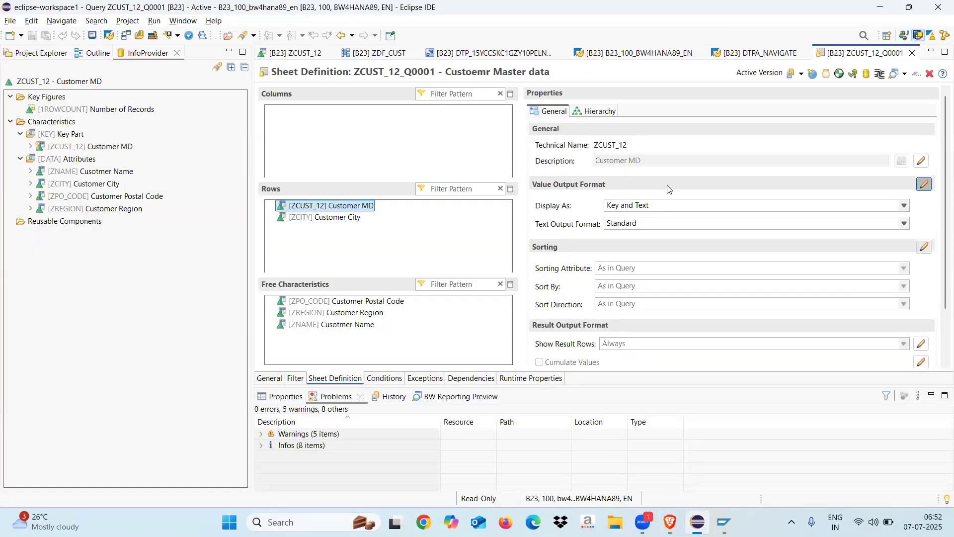
pyautogui.click(667, 205)
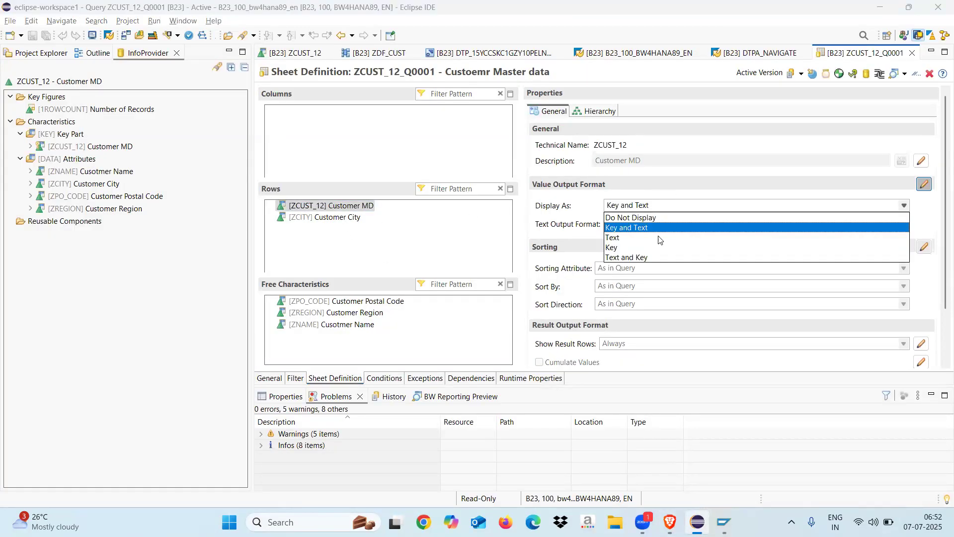
pyautogui.click(683, 175)
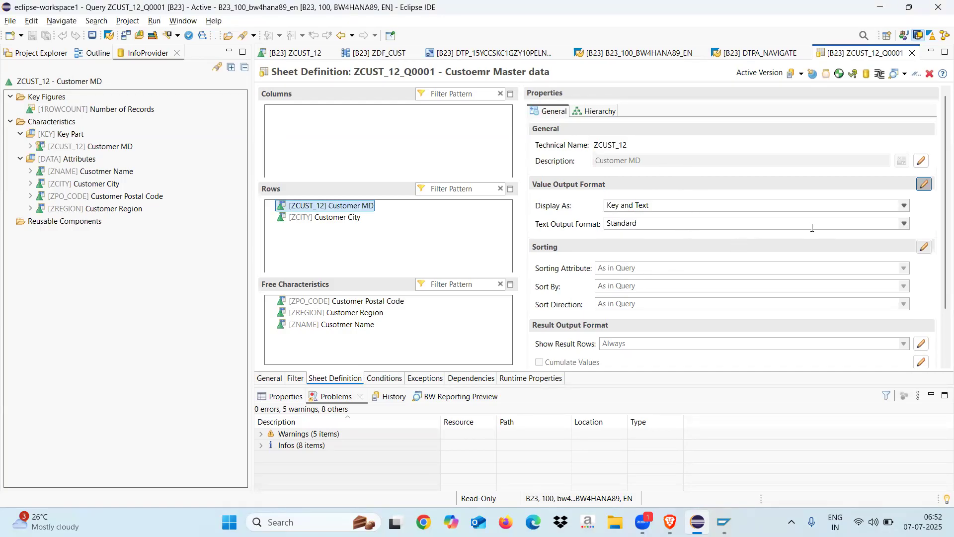
pyautogui.click(904, 225)
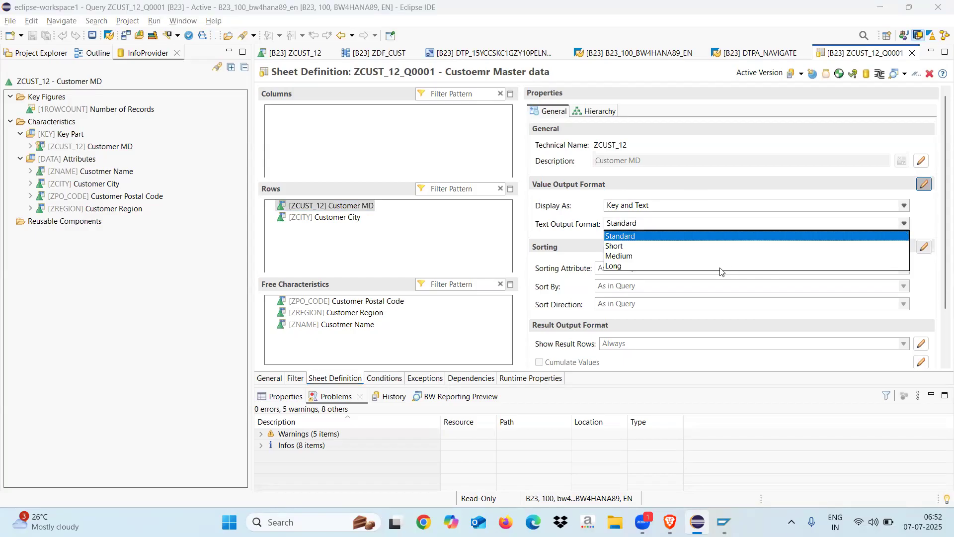
pyautogui.click(617, 266)
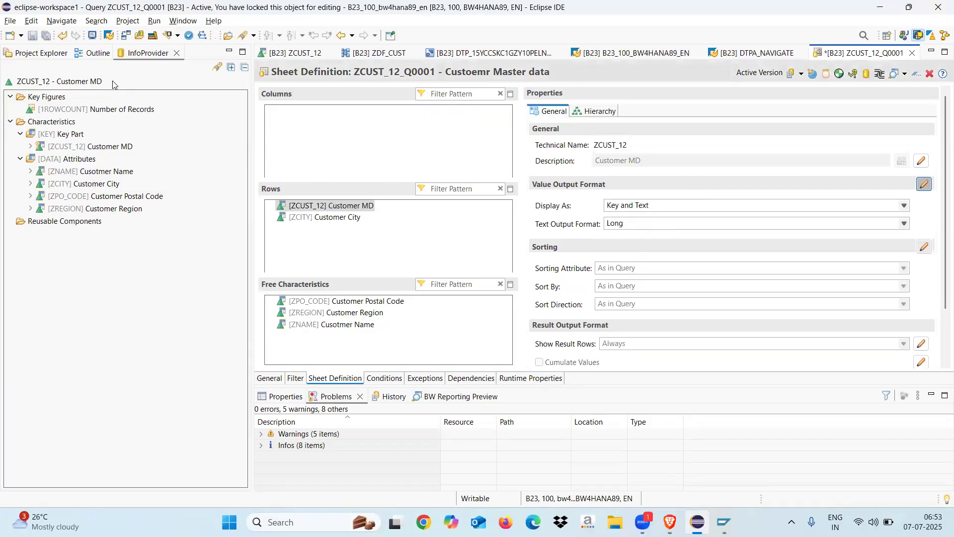
pyautogui.click(32, 36)
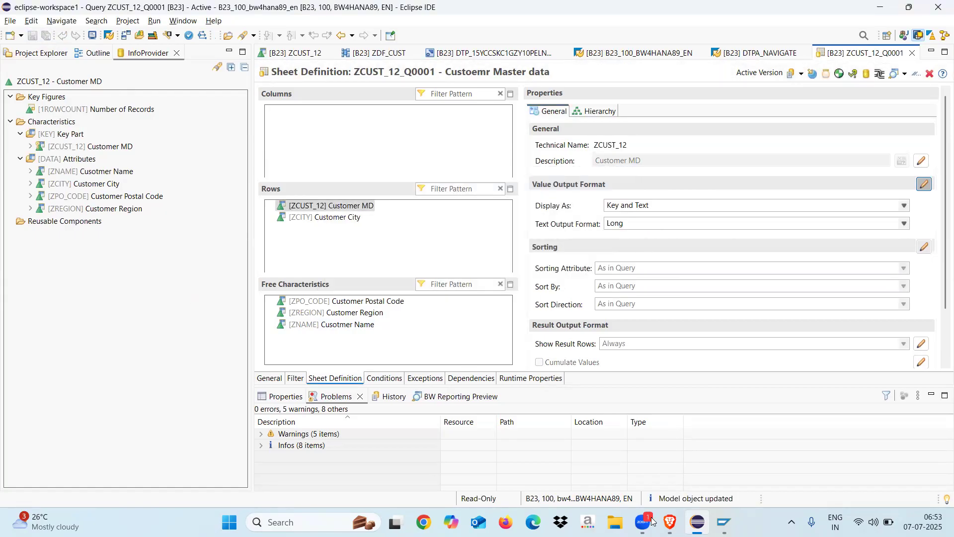
# In Brave, return to the query list and reopen the preview of ZCUST_12_Q0001 to examine the long customer texts.
pyautogui.click(670, 521)
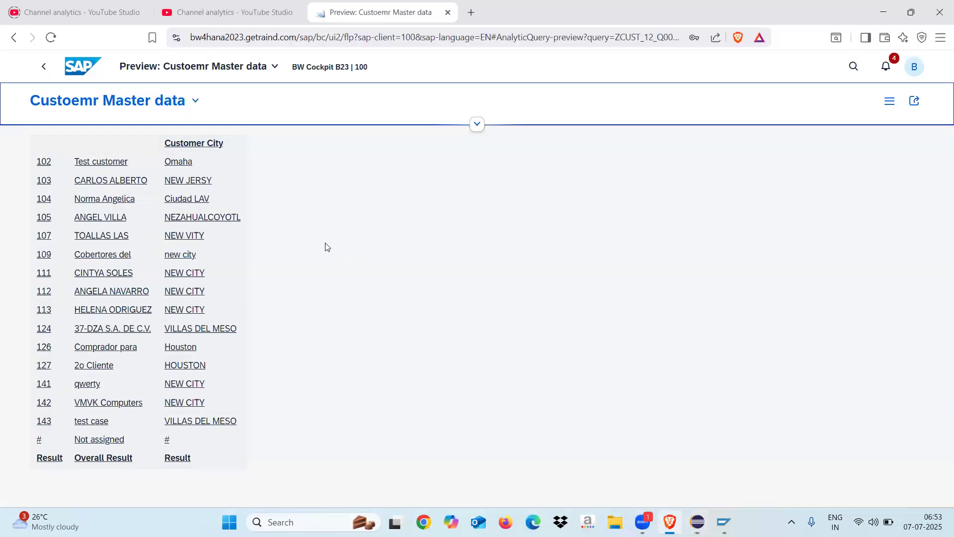
pyautogui.click(45, 67)
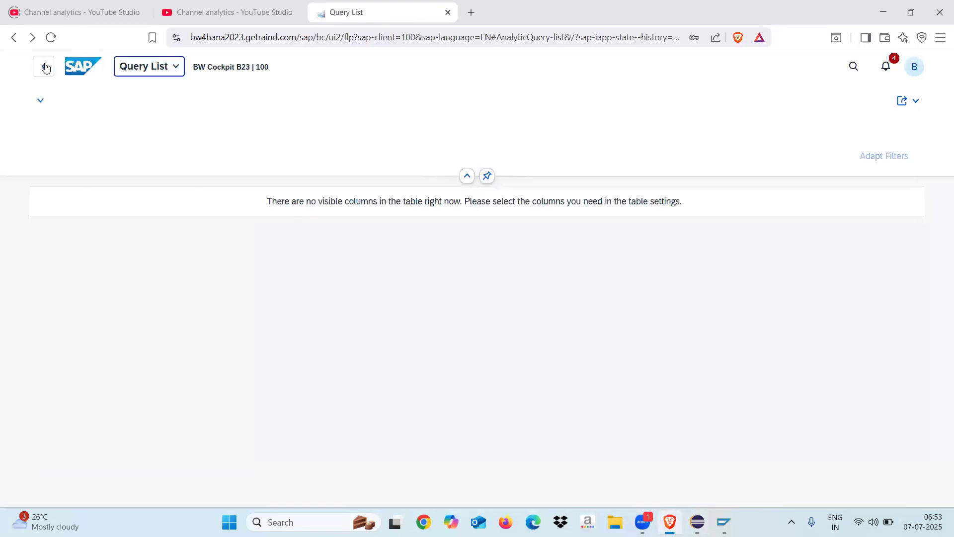
pyautogui.click(72, 248)
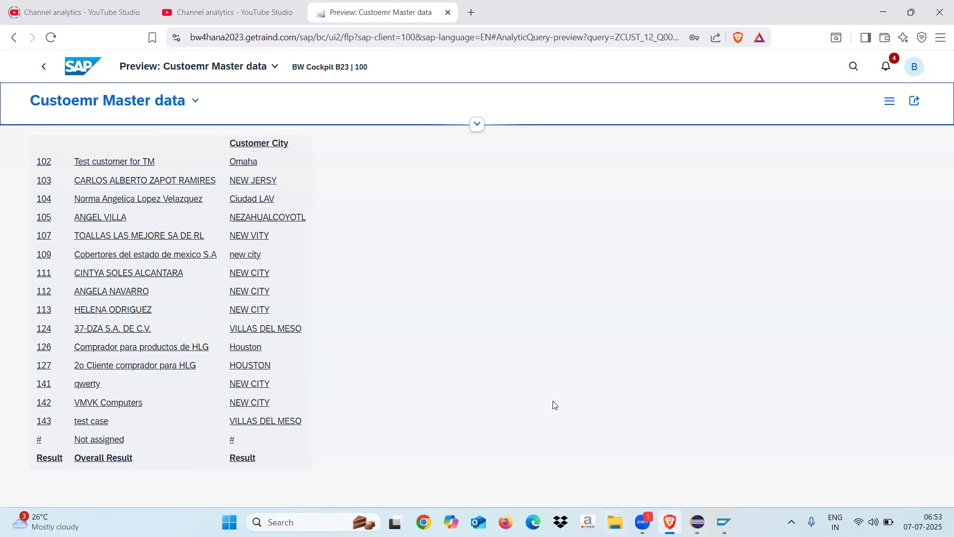
# Open the desktop Excel file Master data Text for customer and compare the short, medium and long texts in row 3, widening column D.
pyautogui.press('super+d')
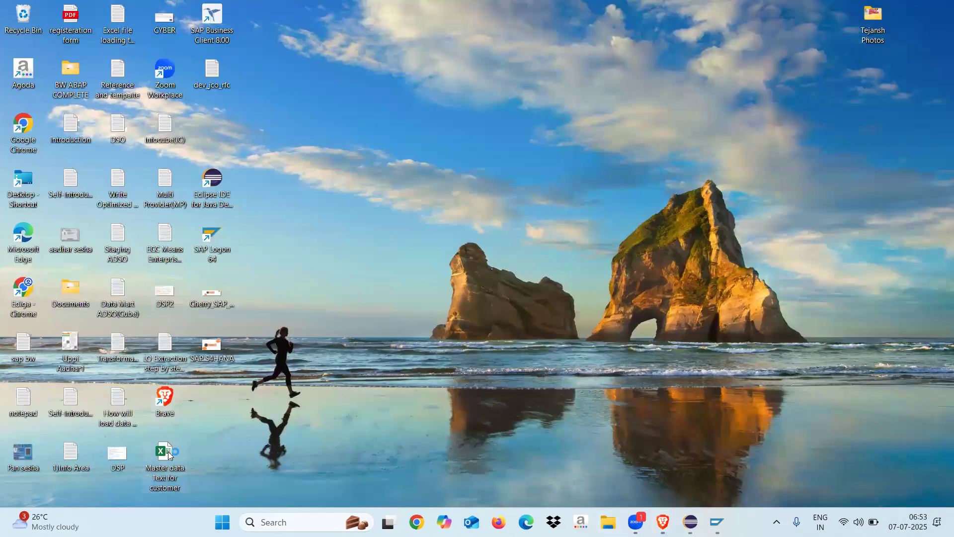
pyautogui.doubleClick(168, 451)
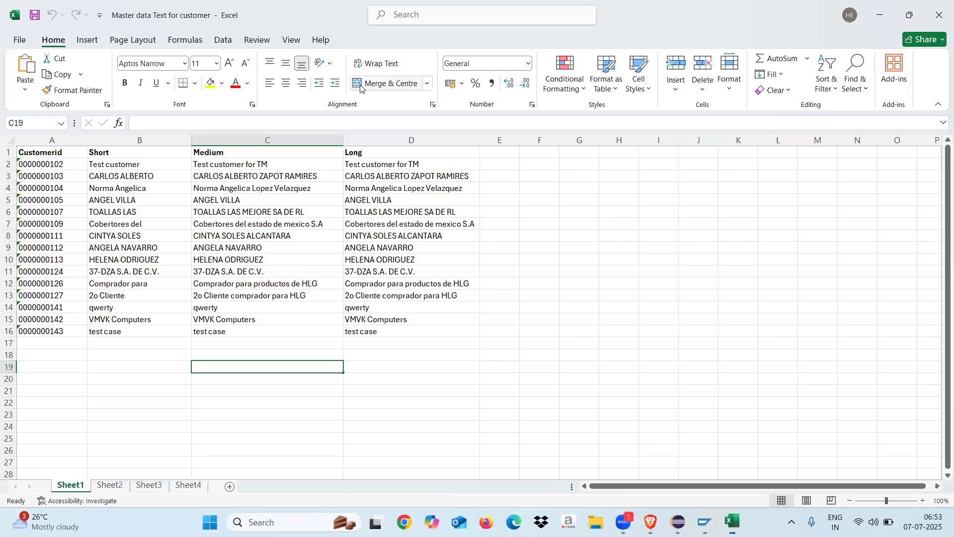
pyautogui.click(131, 175)
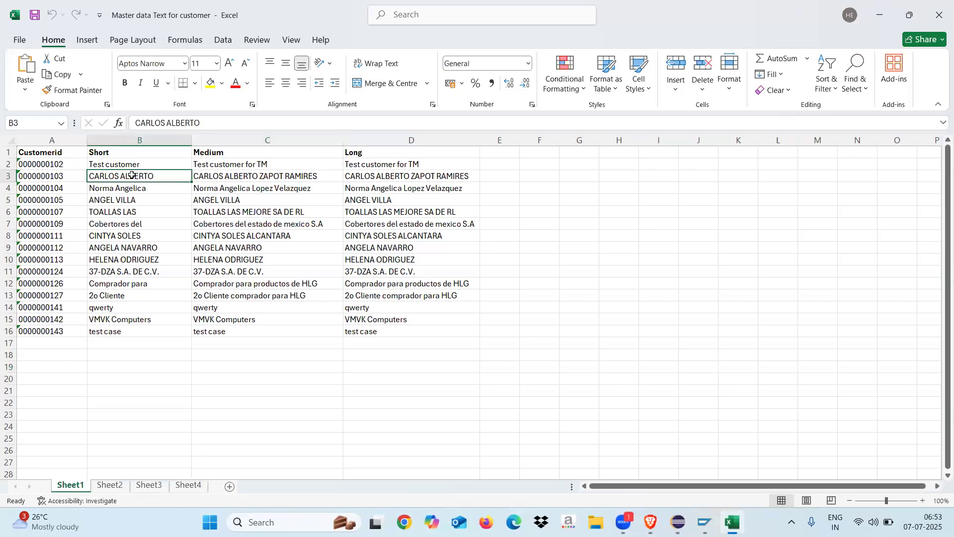
pyautogui.click(232, 173)
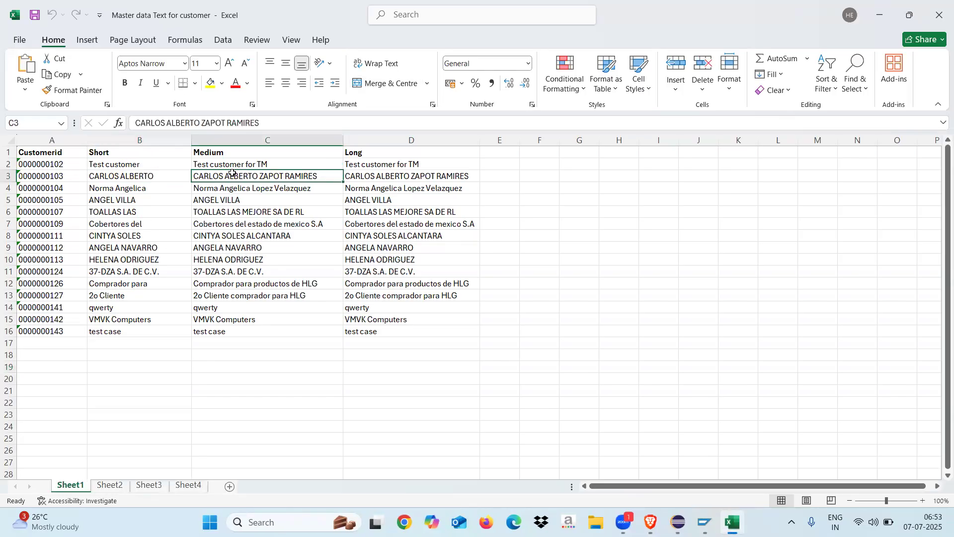
pyautogui.click(370, 178)
pyautogui.moveTo(480, 143); pyautogui.dragTo(514, 143)
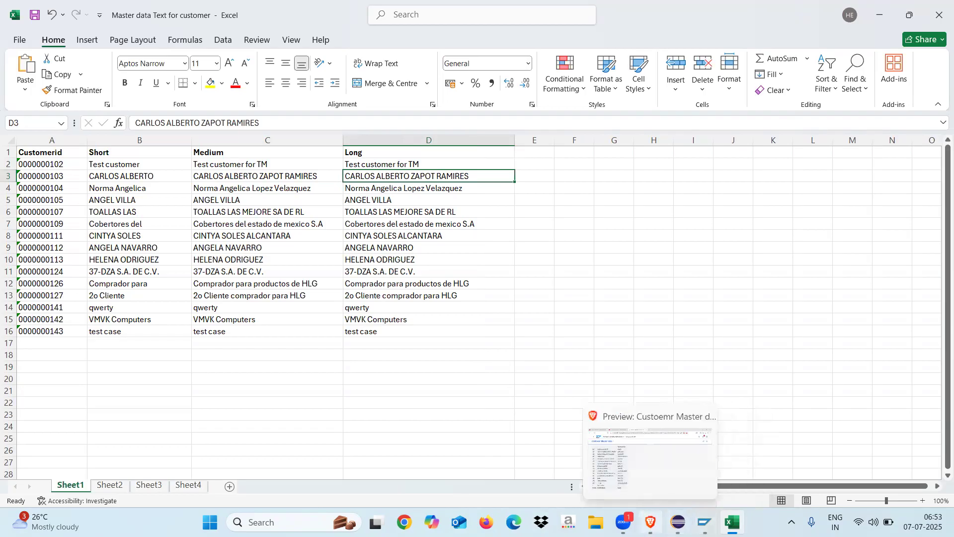
# Switch to the query preview in Brave, show its layout settings and add Customer Postal Code to the rows.
pyautogui.click(651, 522)
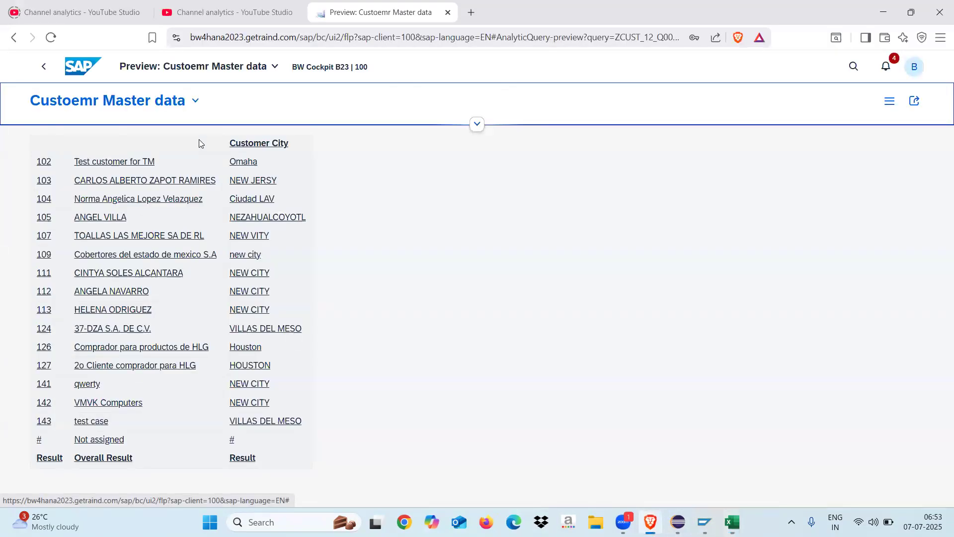
pyautogui.click(477, 125)
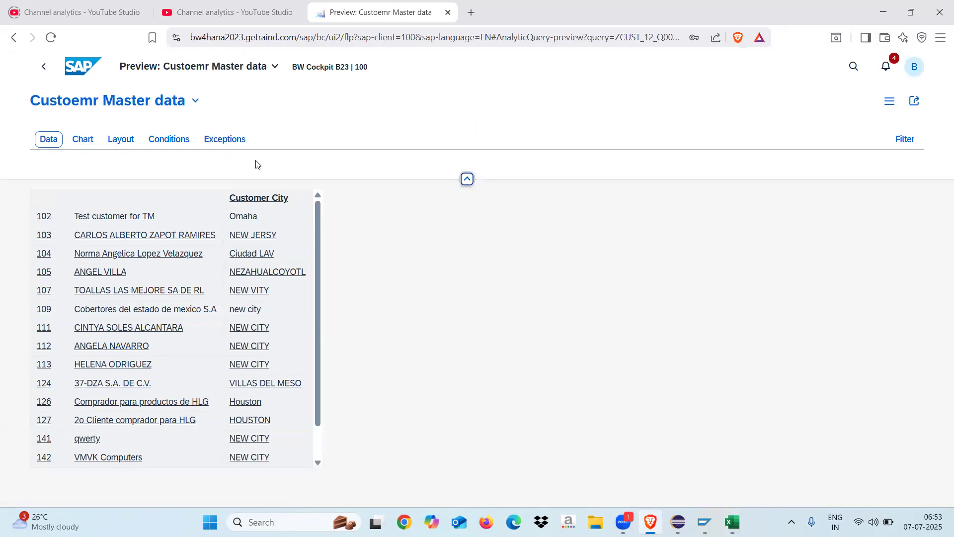
pyautogui.click(123, 141)
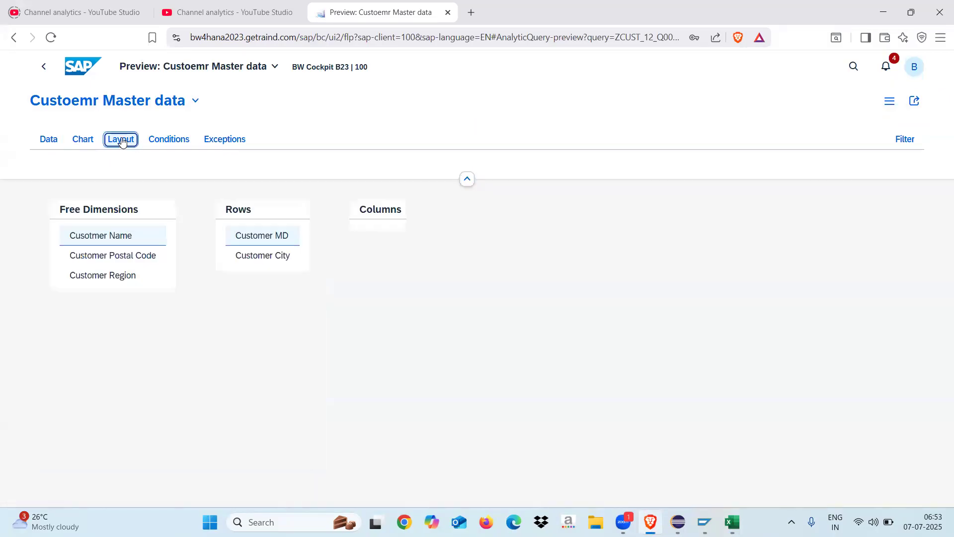
pyautogui.click(128, 259)
pyautogui.rightClick(131, 261)
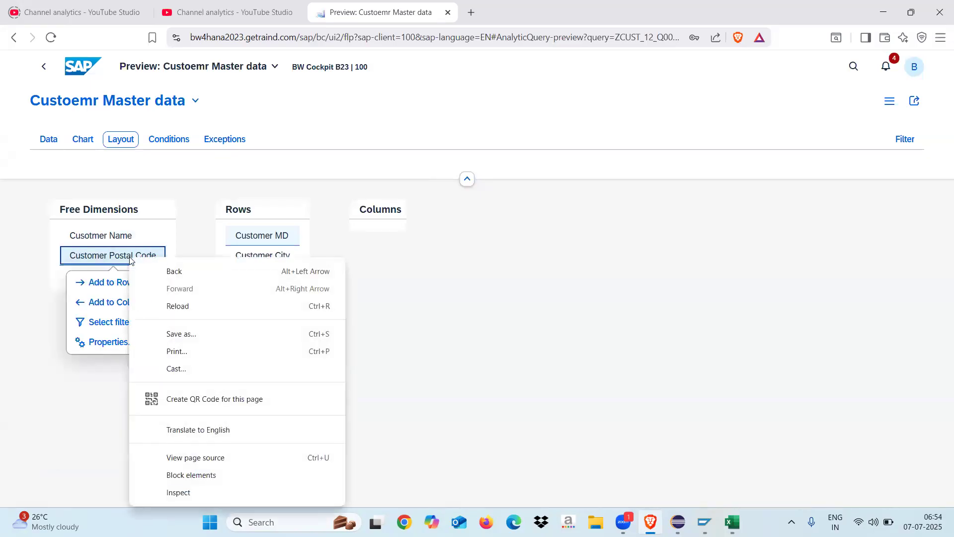
pyautogui.click(123, 286)
pyautogui.click(122, 283)
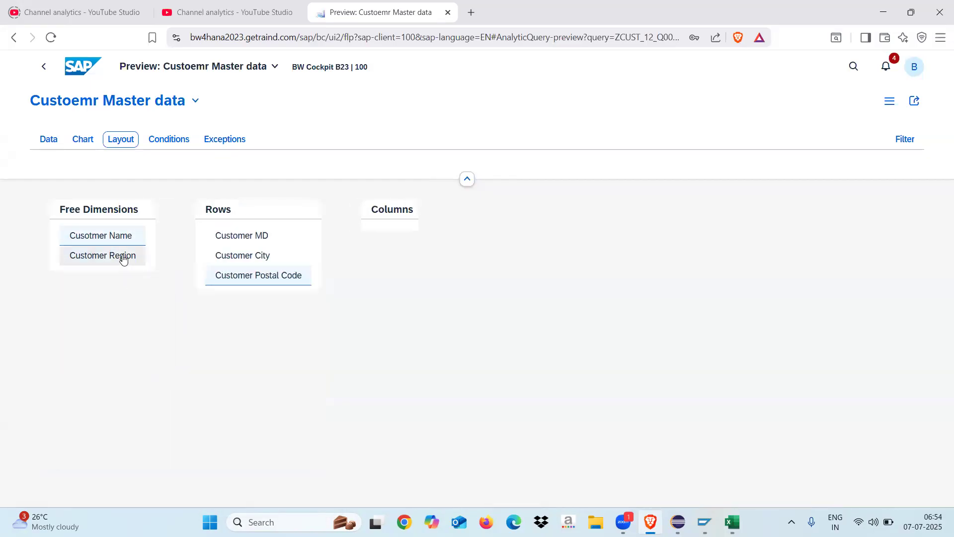
# Add the free dimension Customer Region to the rows of the preview layout.
pyautogui.rightClick(123, 257)
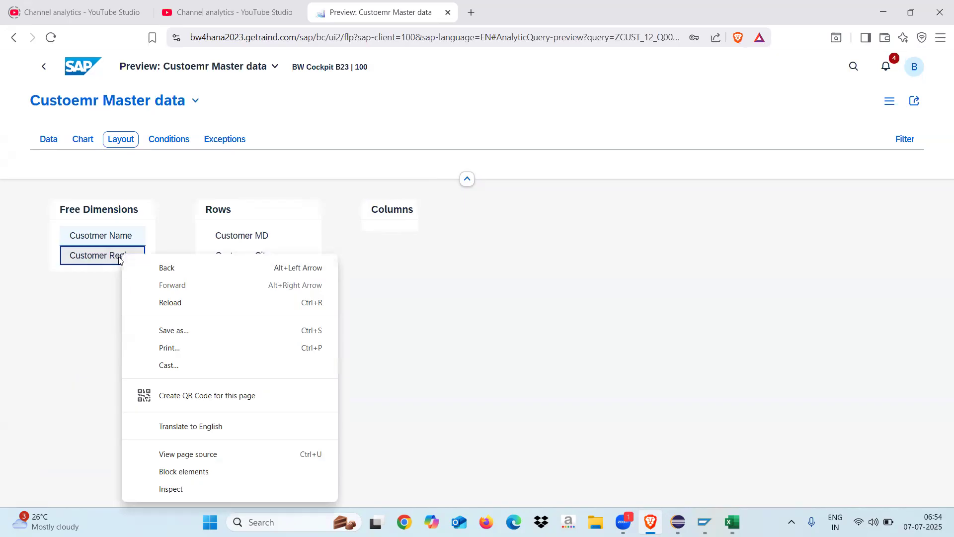
pyautogui.click(119, 261)
pyautogui.click(119, 260)
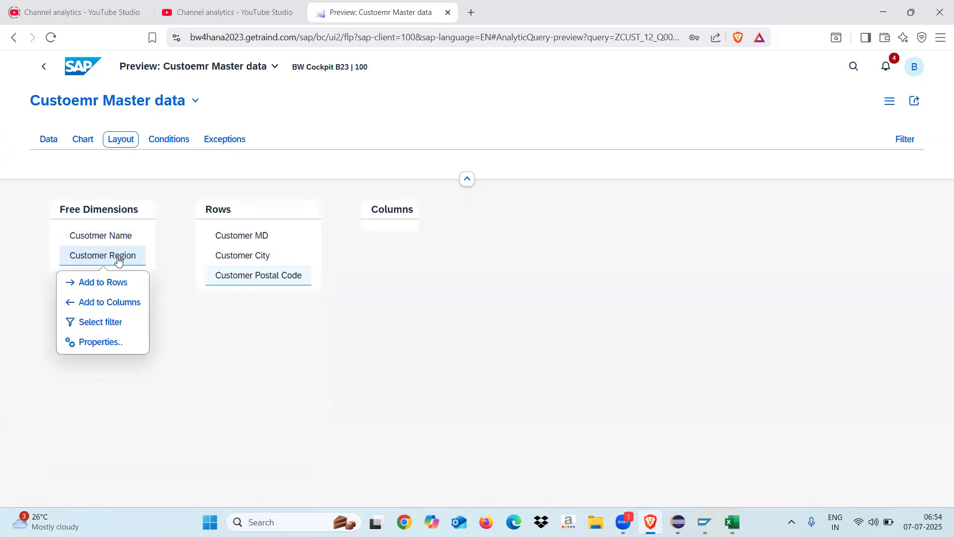
pyautogui.click(117, 292)
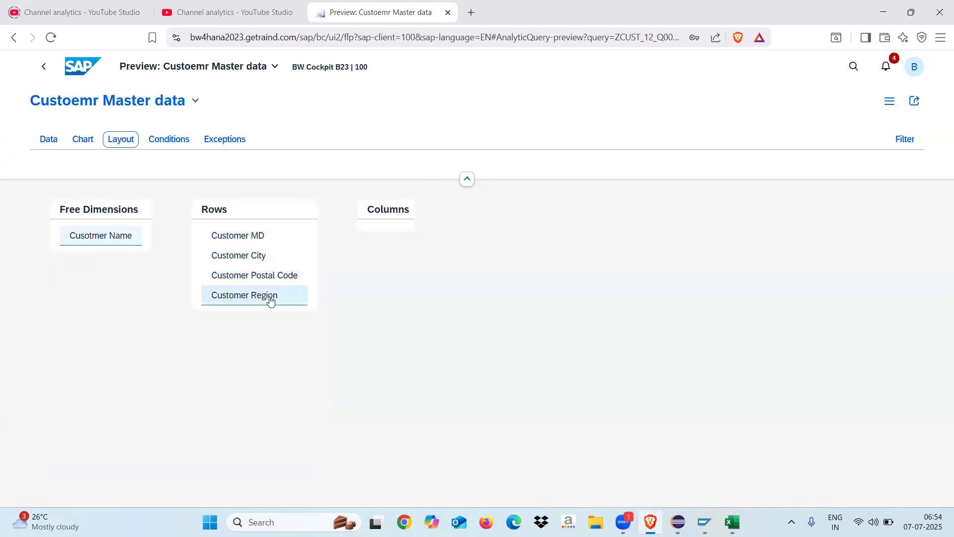
# Display the preview data with the added dimensions and look through all customer rows from first to last.
pyautogui.click(54, 140)
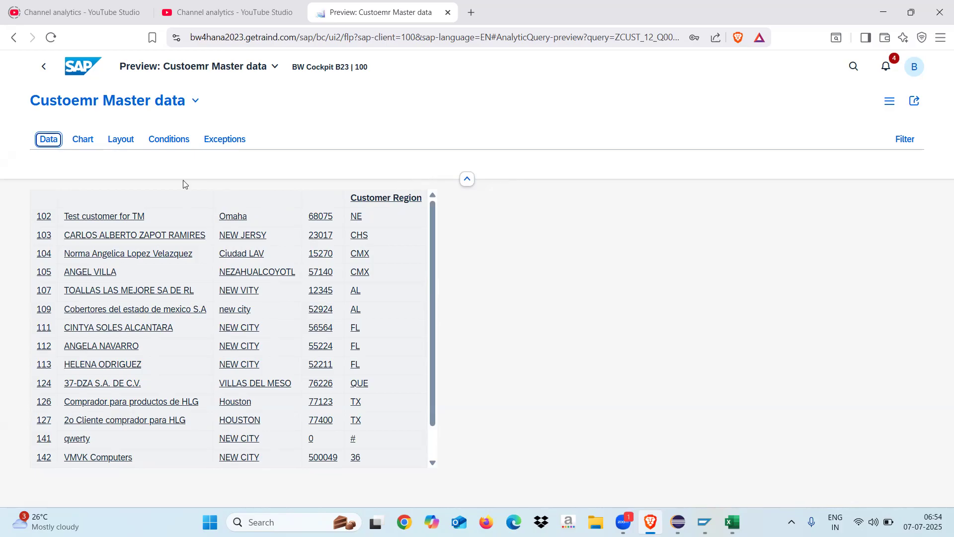
pyautogui.moveTo(434, 235); pyautogui.dragTo(432, 346)
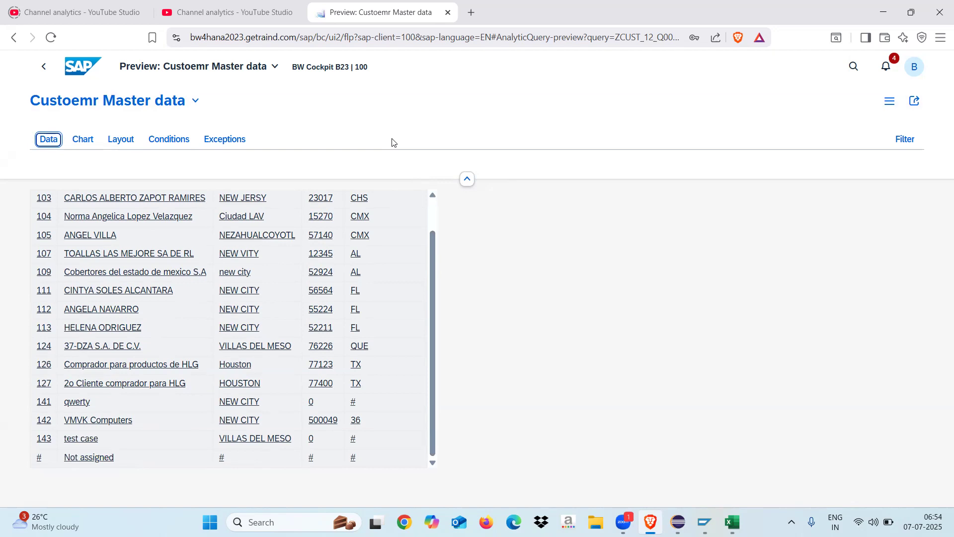
pyautogui.scroll(2, 430, 213)
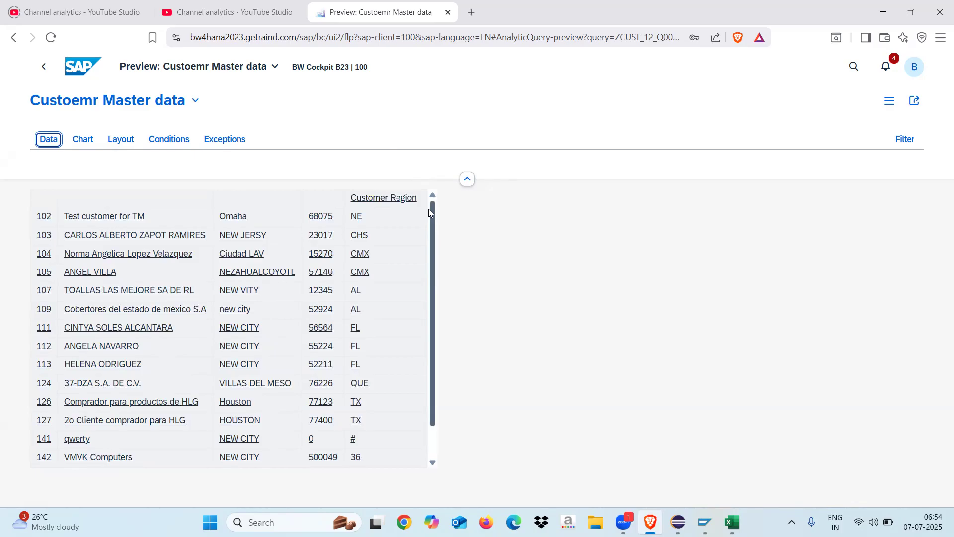
# Switch to Eclipse and examine the ZDF_CUST data flow with its attribute and text branches.
pyautogui.click(672, 515)
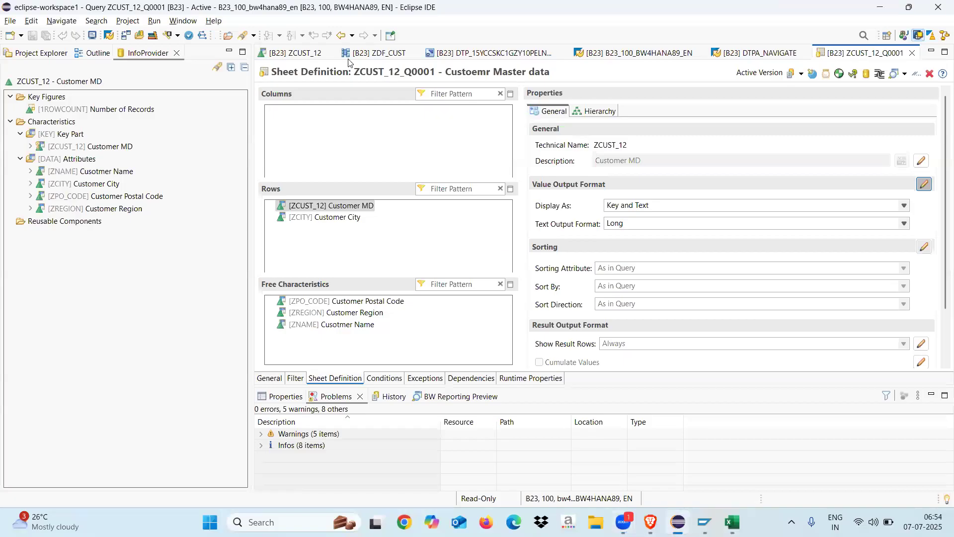
pyautogui.click(363, 54)
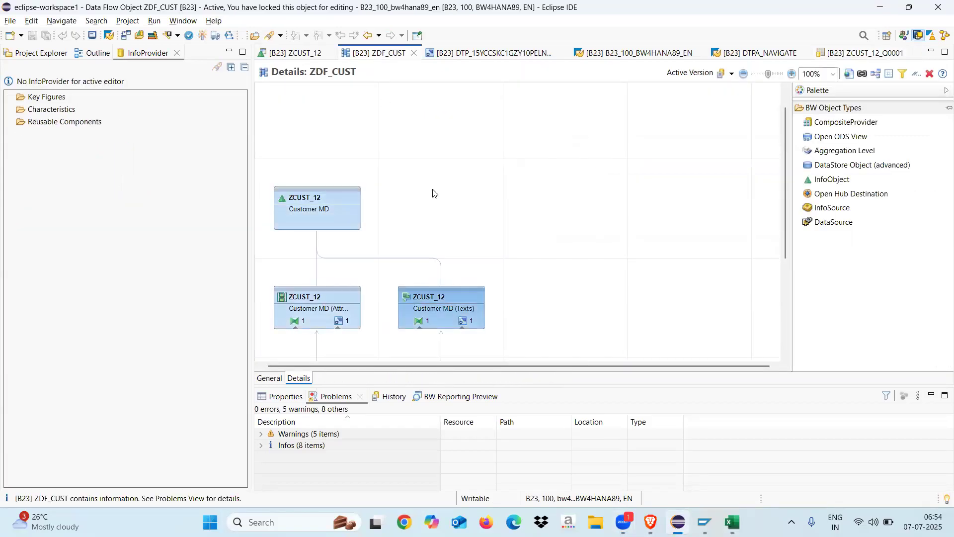
pyautogui.moveTo(783, 199); pyautogui.dragTo(786, 295)
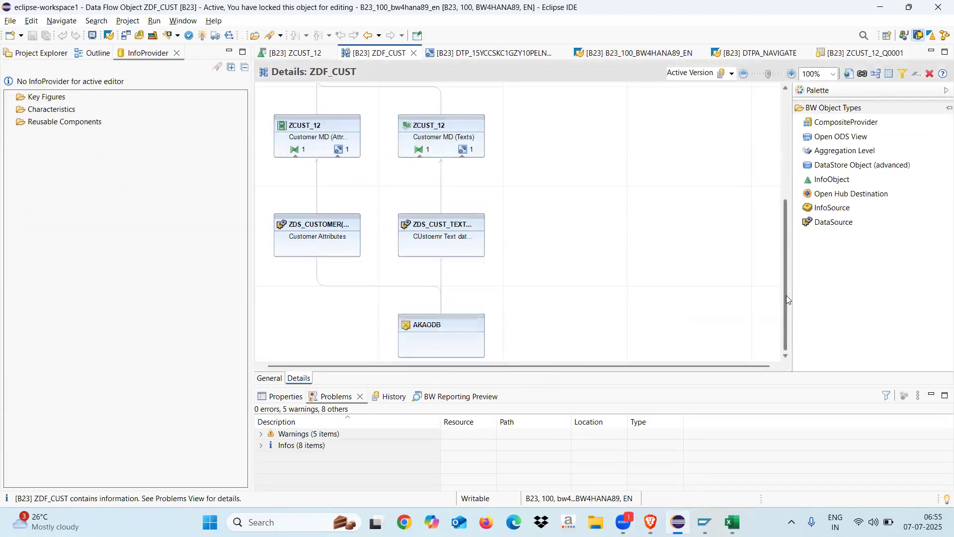
pyautogui.moveTo(313, 143)
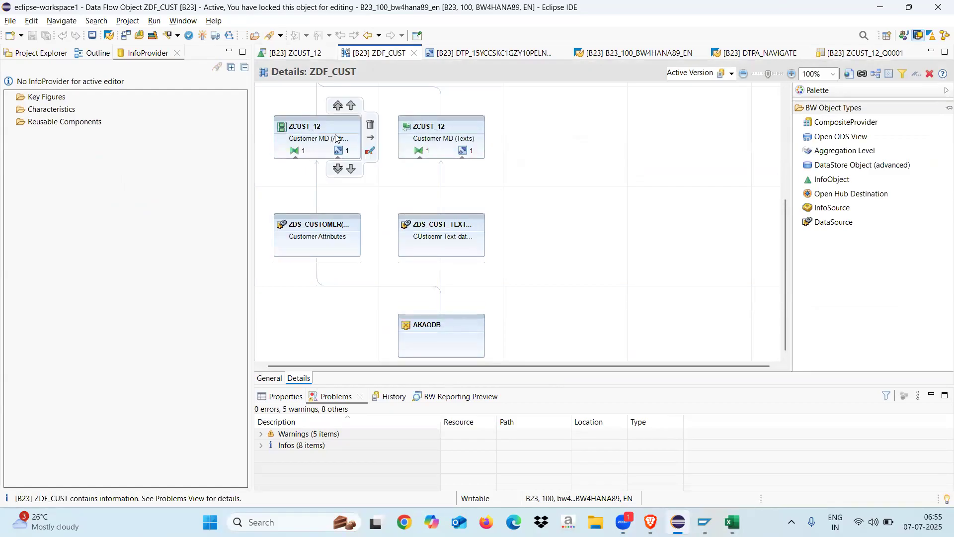
# Open the characteristic ZCUST_12 from the project tree and review its text settings, general properties and display attributes.
pyautogui.click(54, 54)
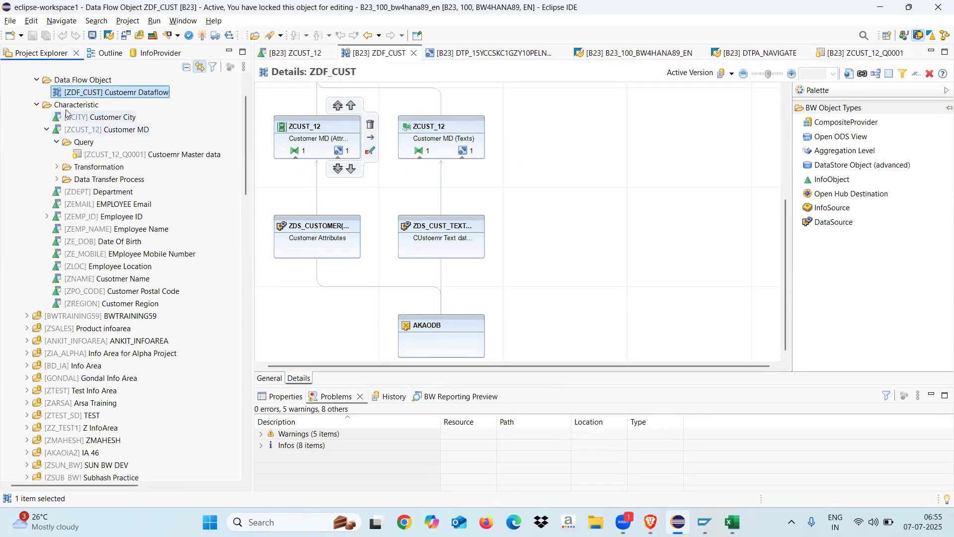
pyautogui.click(47, 129)
pyautogui.doubleClick(86, 130)
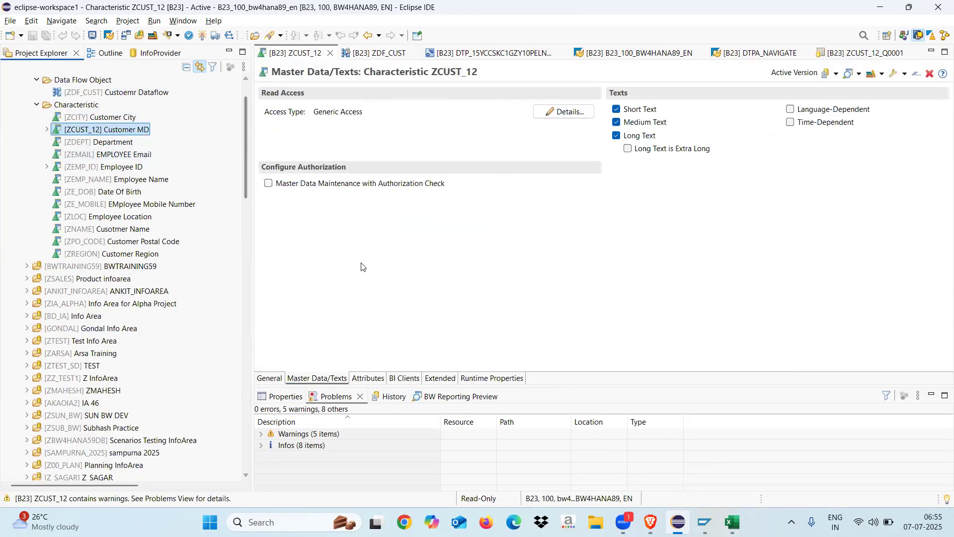
pyautogui.click(365, 377)
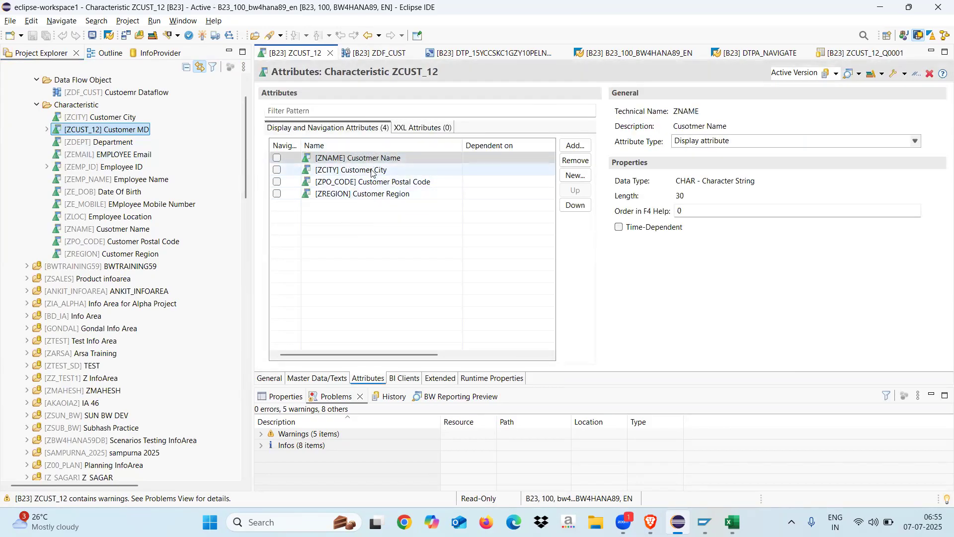
pyautogui.click(274, 377)
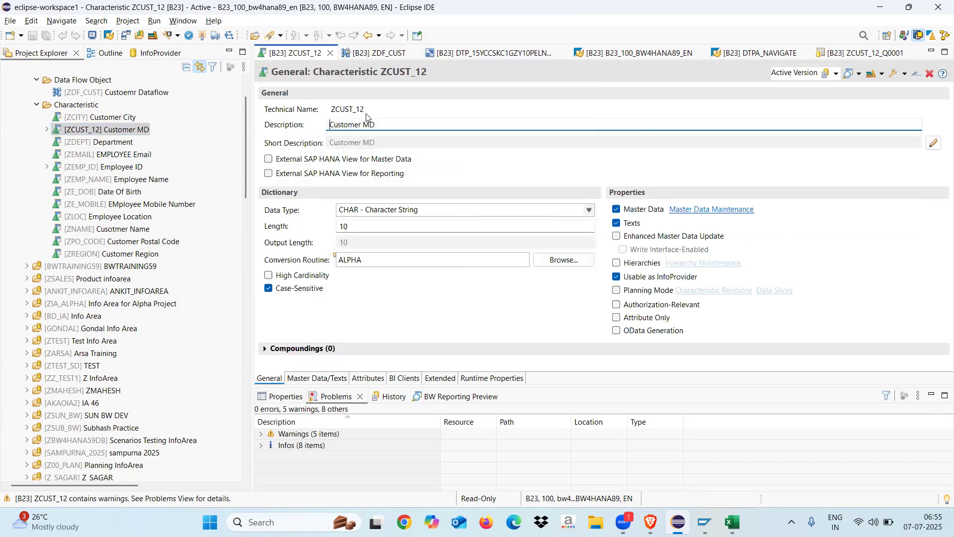
pyautogui.moveTo(368, 112); pyautogui.dragTo(326, 110)
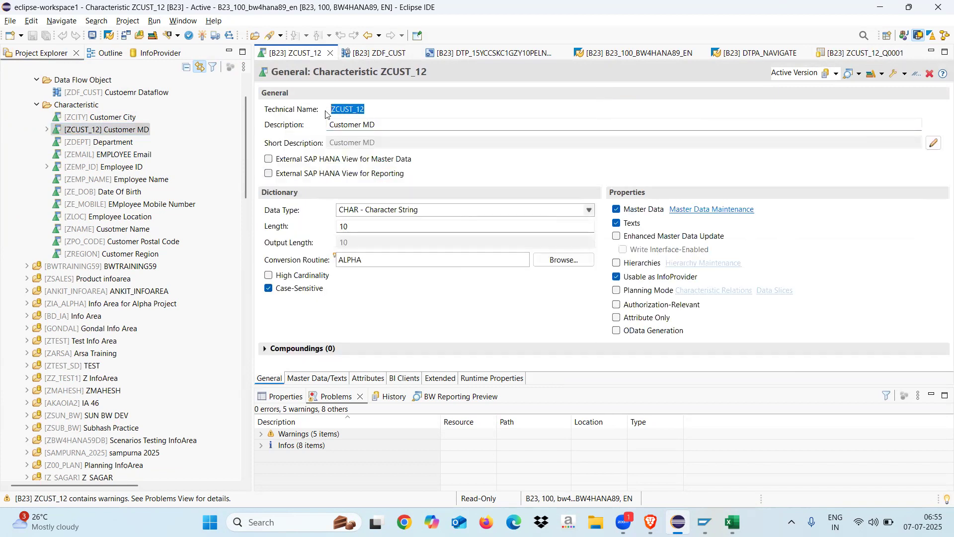
pyautogui.click(365, 380)
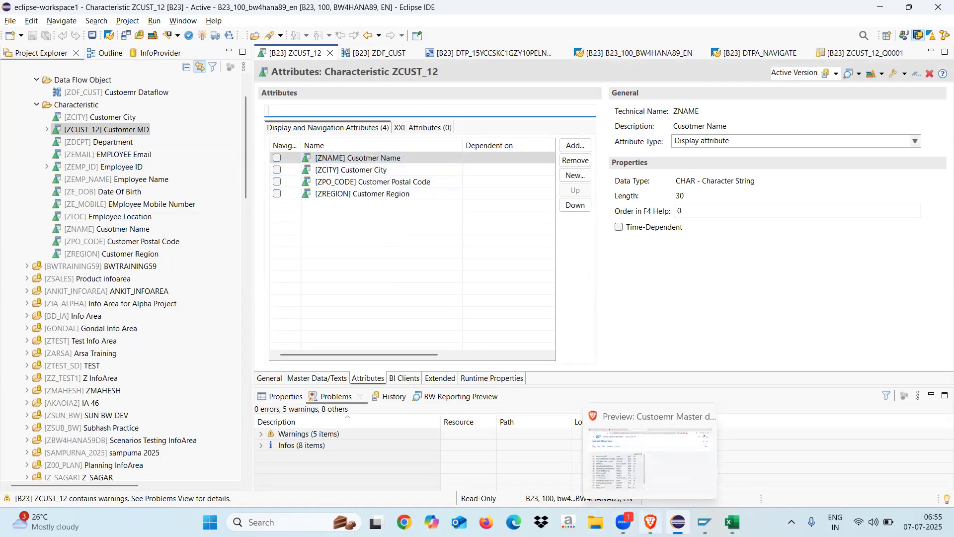
# Look at the query preview in Brave and the Query Monitor in SAP GUI, and return to Eclipse.
pyautogui.click(650, 521)
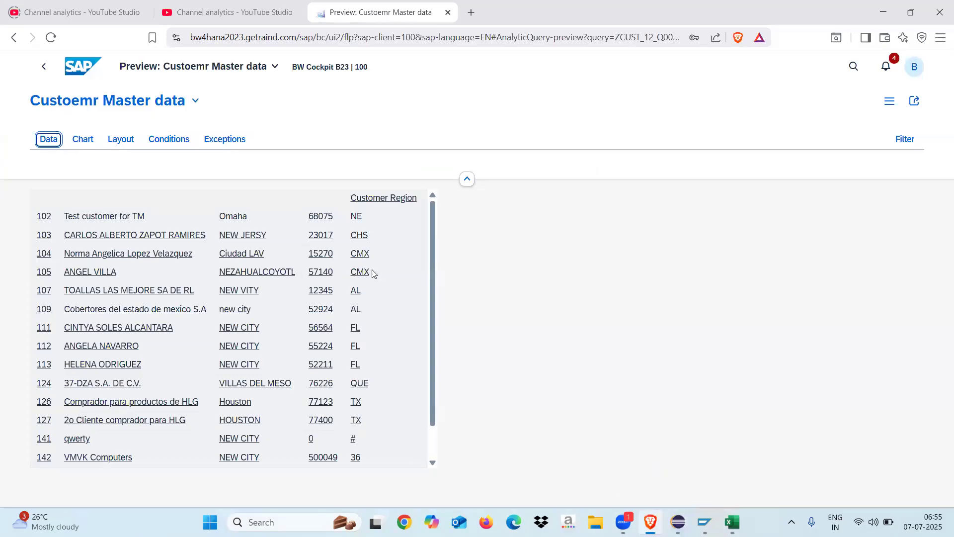
pyautogui.moveTo(705, 520)
pyautogui.click(705, 459)
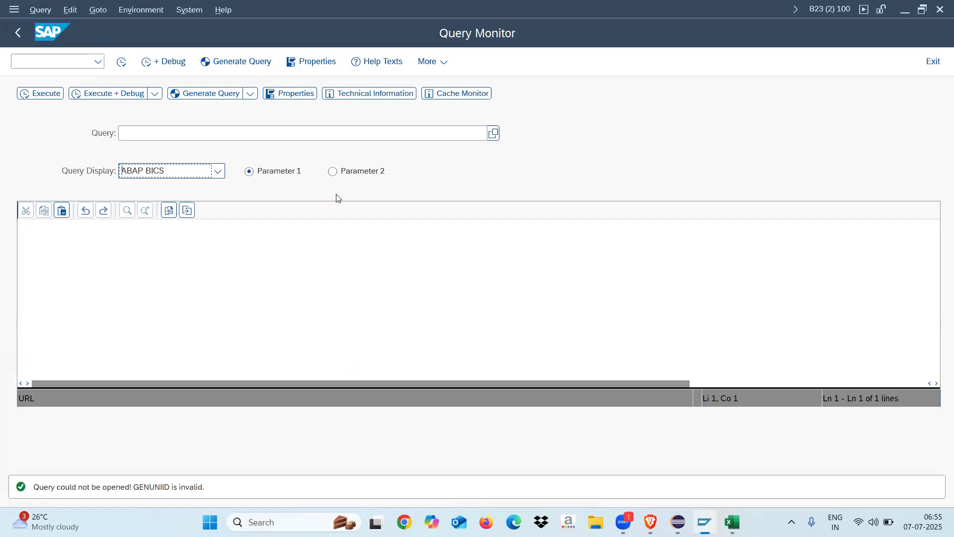
pyautogui.moveTo(678, 522)
pyautogui.click(677, 477)
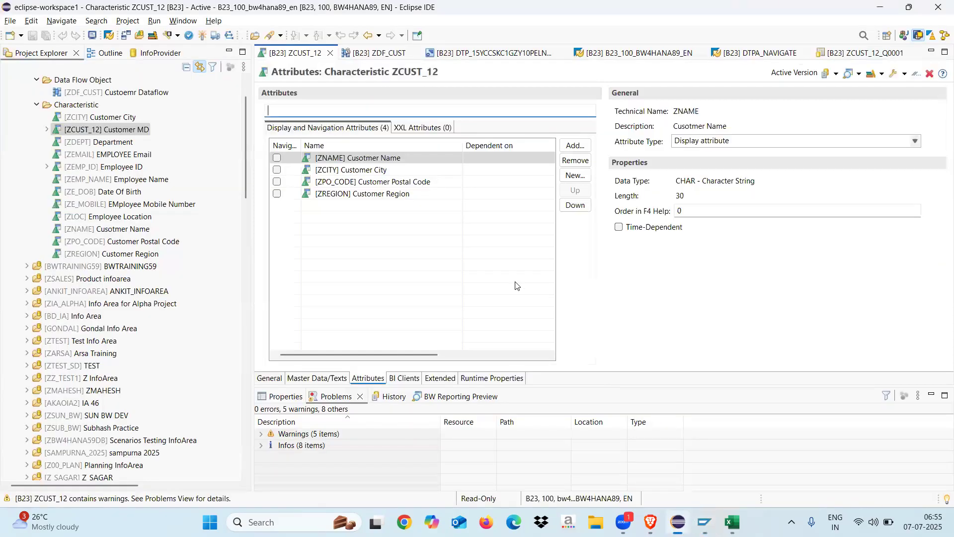
# Review the ZDF_CUST data flow from the AKAODB source and its customer DataSources up to the ZCUST_12 InfoObject.
pyautogui.click(374, 55)
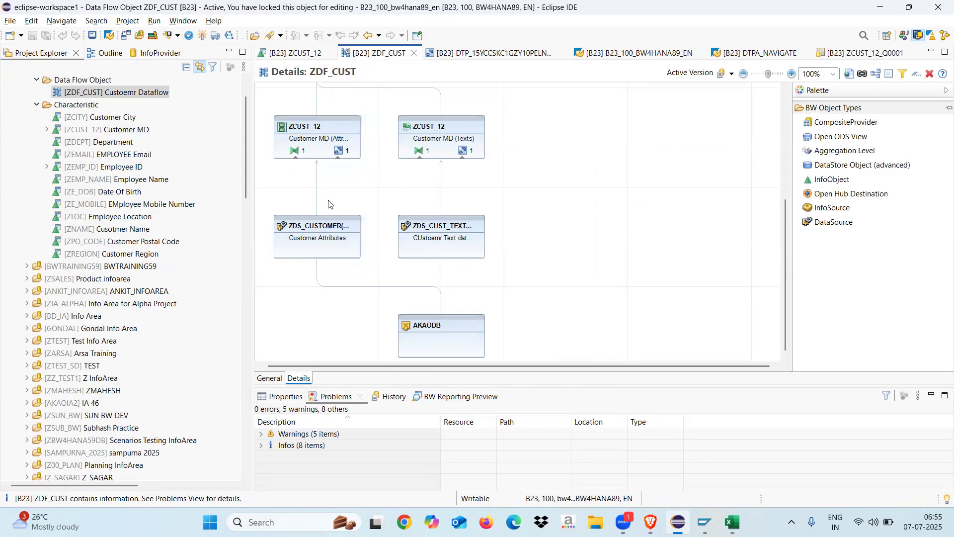
pyautogui.click(316, 227)
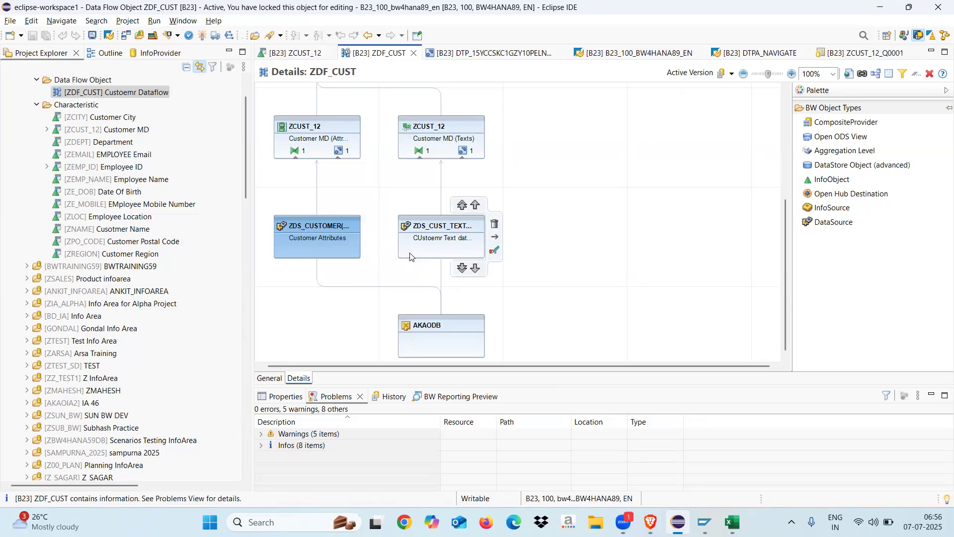
pyautogui.click(534, 288)
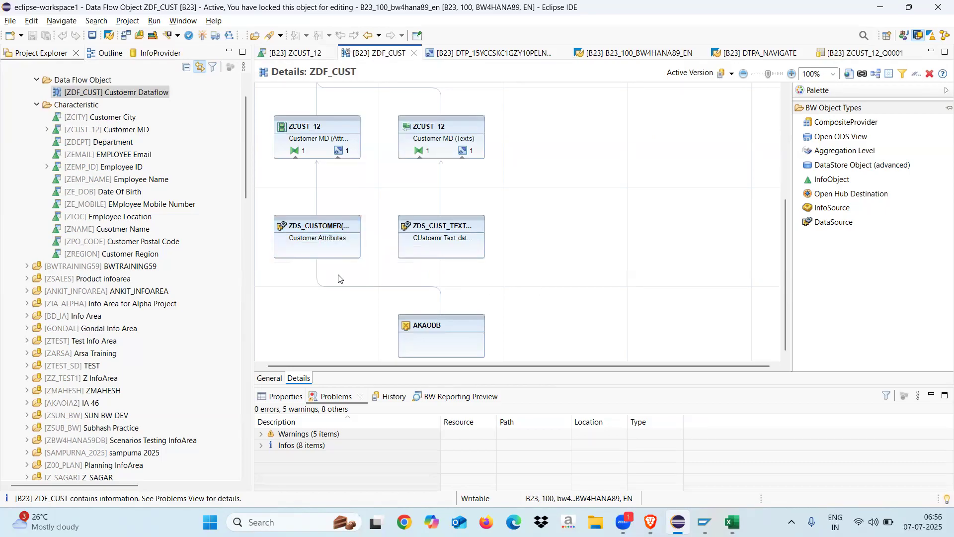
pyautogui.click(305, 226)
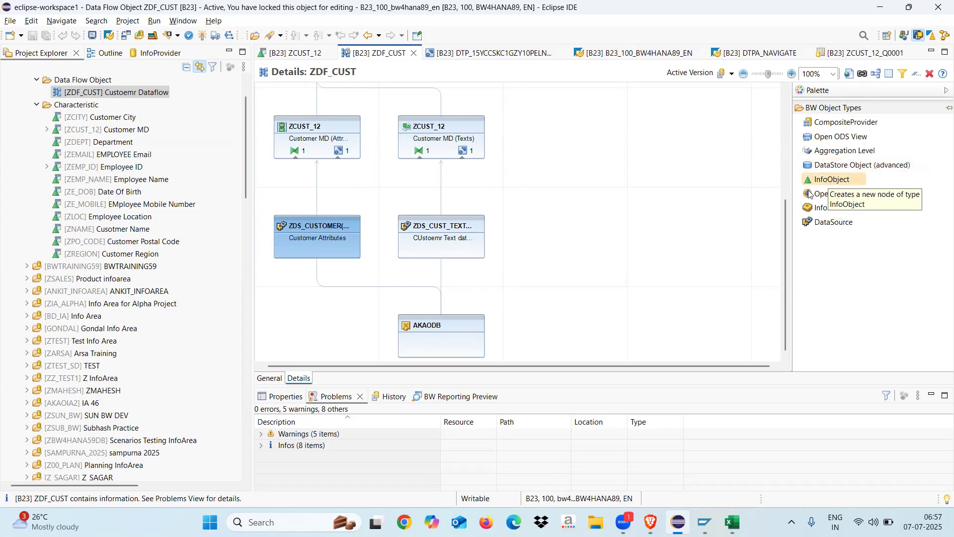
pyautogui.rightClick(785, 133)
pyautogui.click(786, 115)
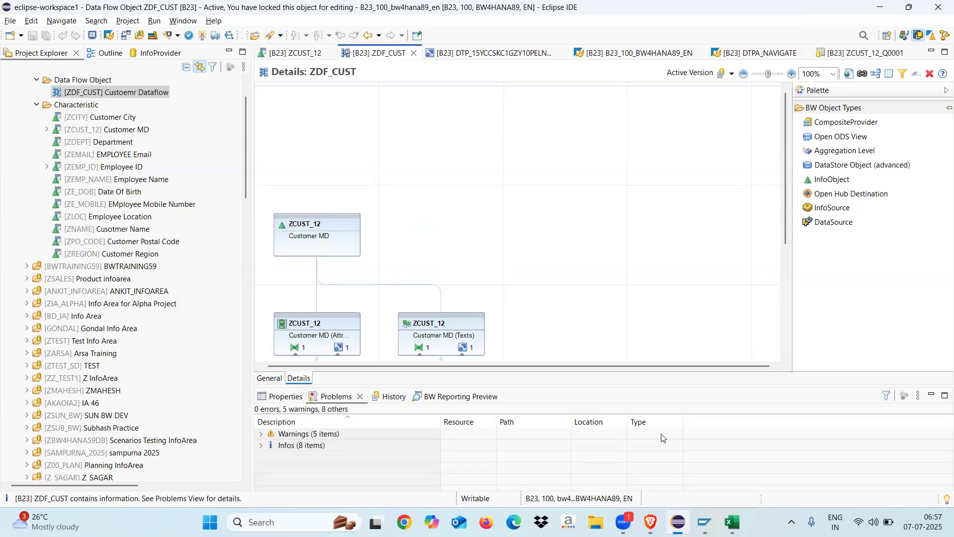
# Switch to Brave to glance at the query preview again, and return to the data flow in Eclipse.
pyautogui.click(648, 455)
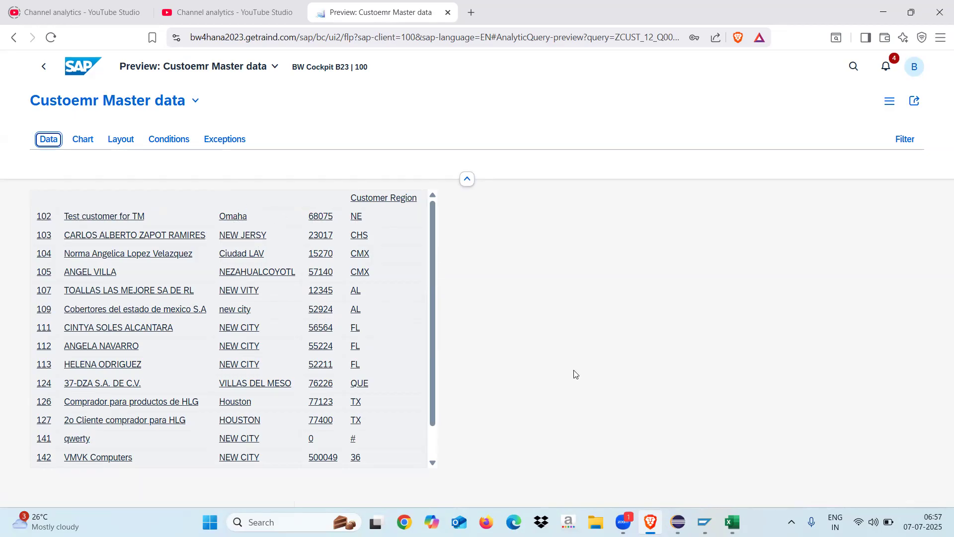
pyautogui.moveTo(704, 522)
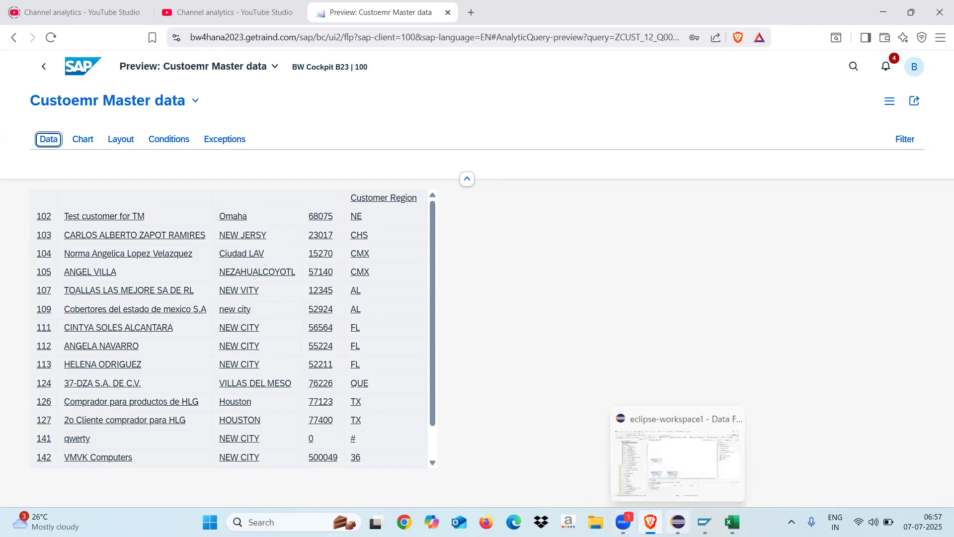
pyautogui.click(677, 521)
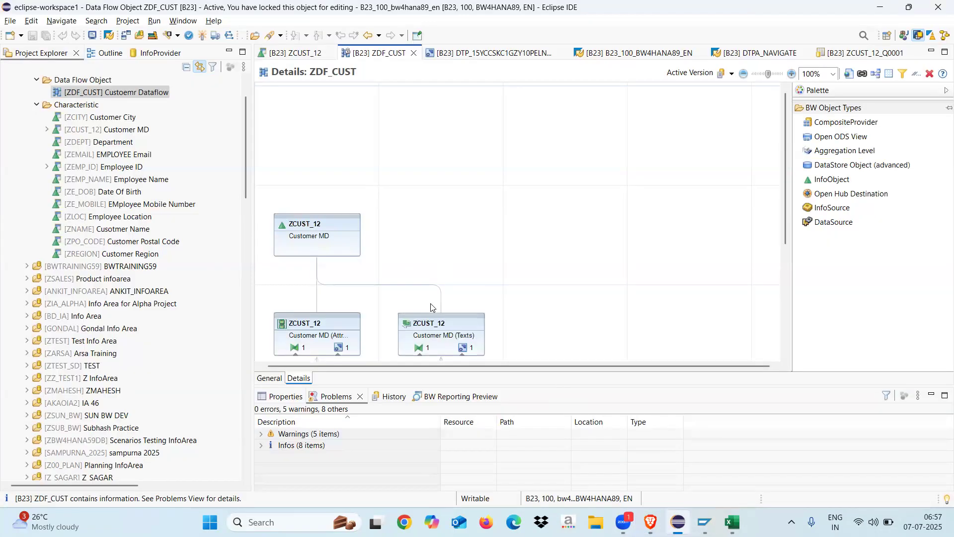
# Activate the data flow ZDF_CUST and inspect the commands available for the Customer MD (Texts) node.
pyautogui.click(203, 35)
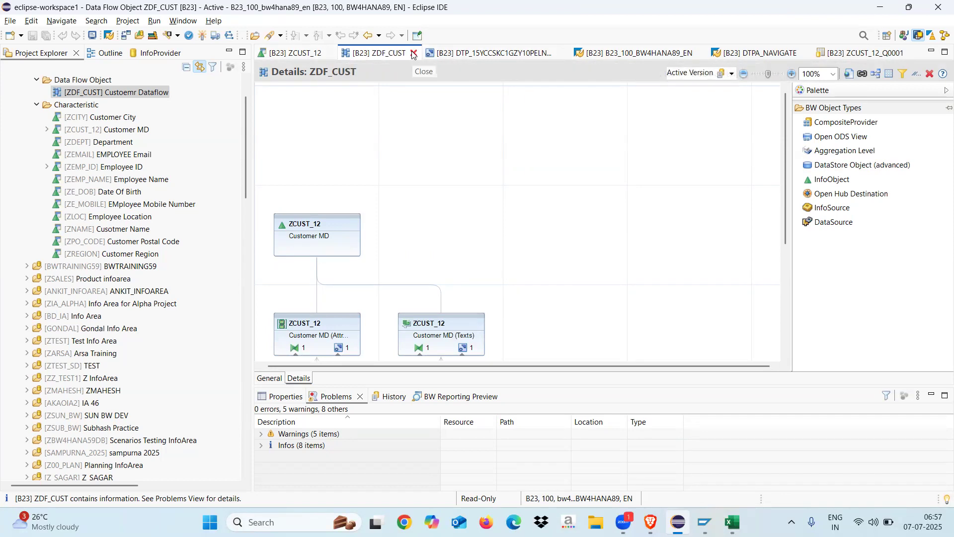
pyautogui.moveTo(786, 174); pyautogui.dragTo(783, 282)
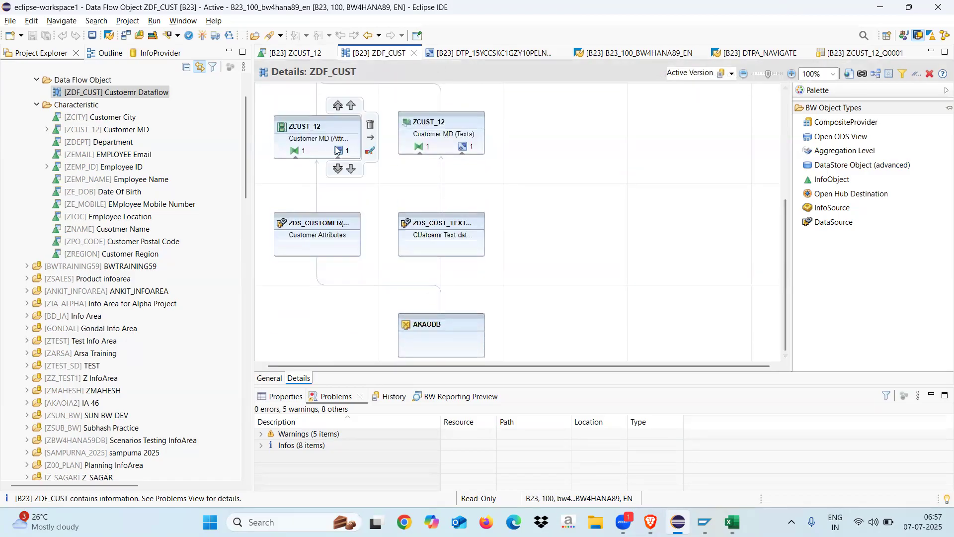
pyautogui.moveTo(453, 144)
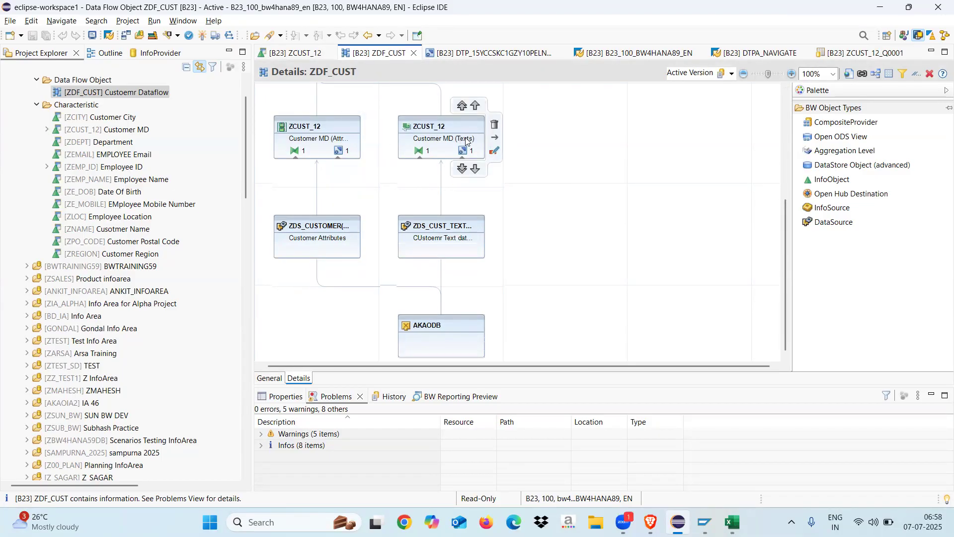
pyautogui.rightClick(466, 142)
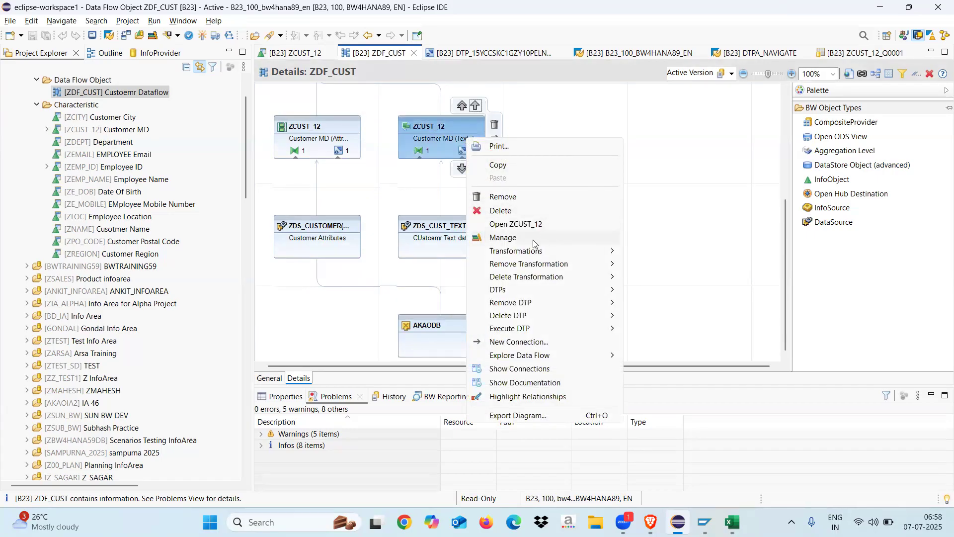
pyautogui.click(681, 216)
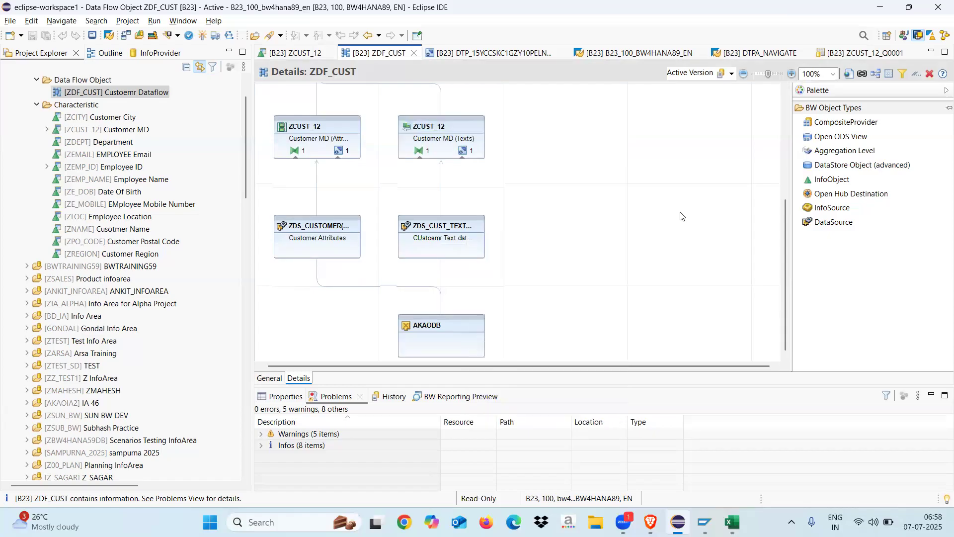
# In the DTPA_NAVIGATE session, back out of the text table and InfoObject management to the data transfer process execution screen.
pyautogui.click(760, 53)
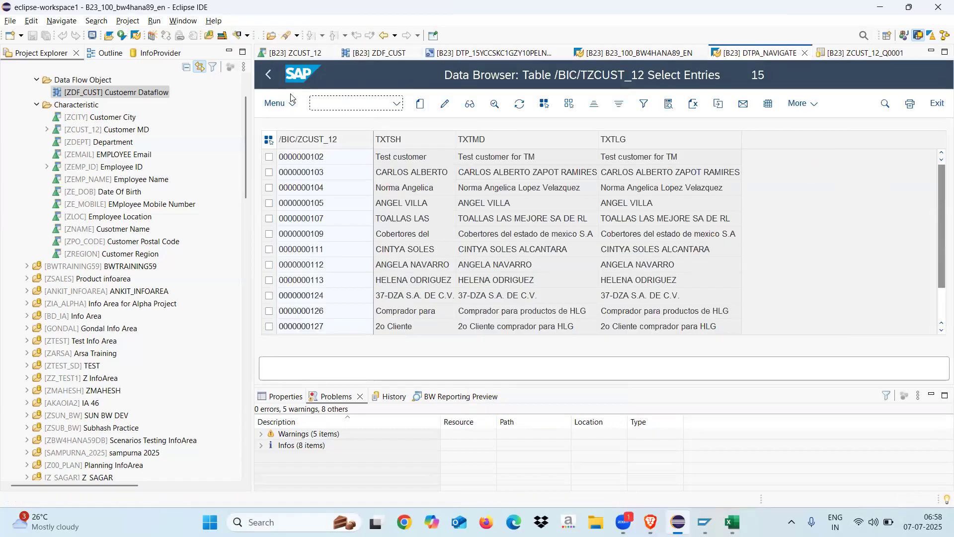
pyautogui.click(271, 74)
pyautogui.click(271, 75)
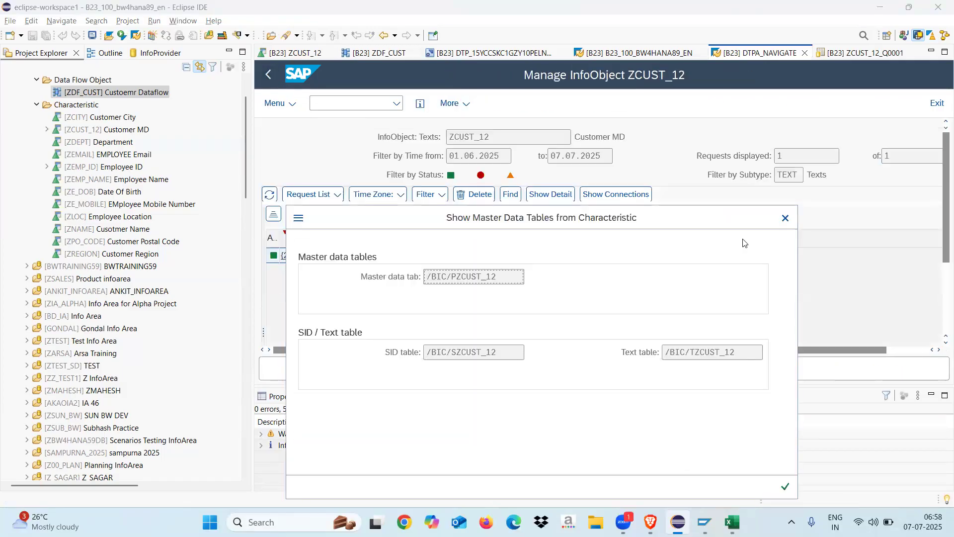
pyautogui.click(785, 218)
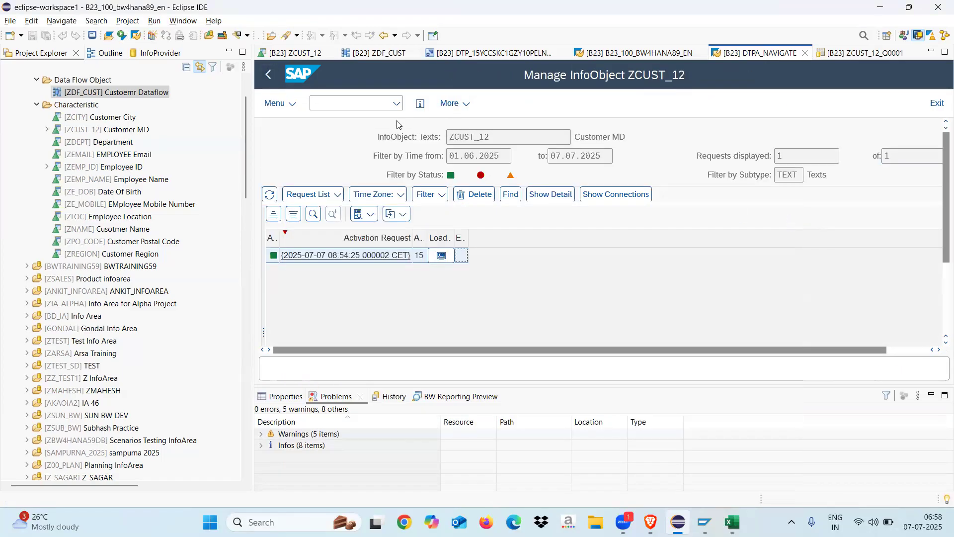
pyautogui.click(268, 75)
pyautogui.click(269, 74)
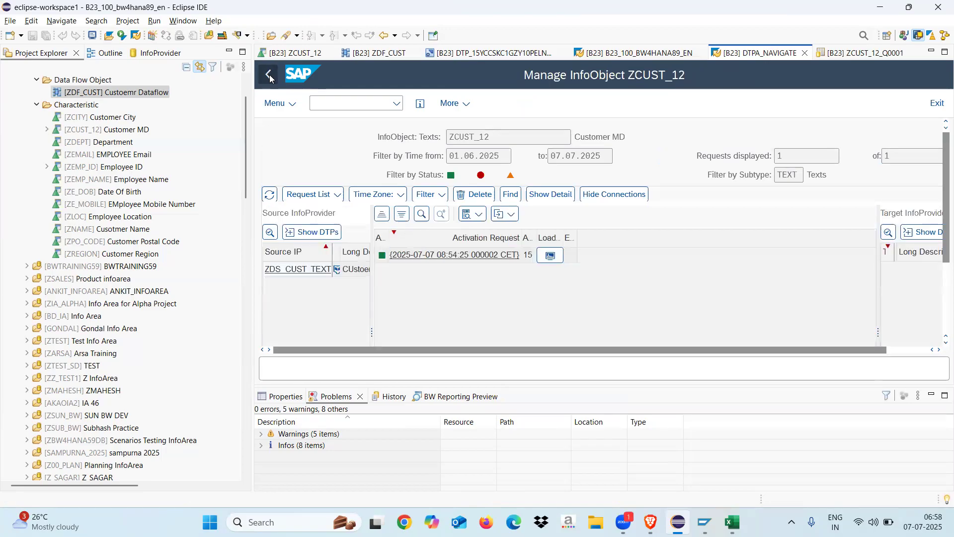
pyautogui.click(269, 75)
pyautogui.click(269, 76)
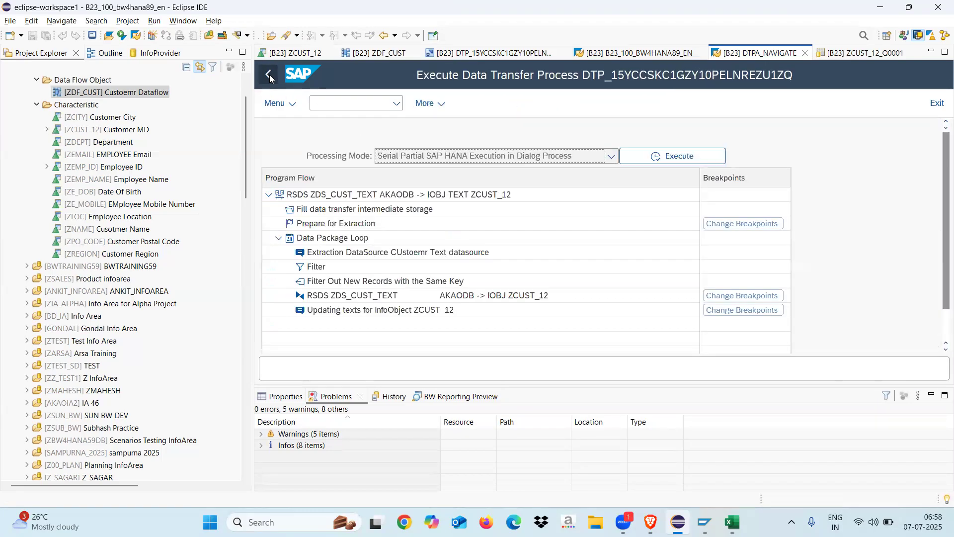
# Run transaction rsmng and open request management for the characteristic ZCUST_12.
pyautogui.click(355, 100)
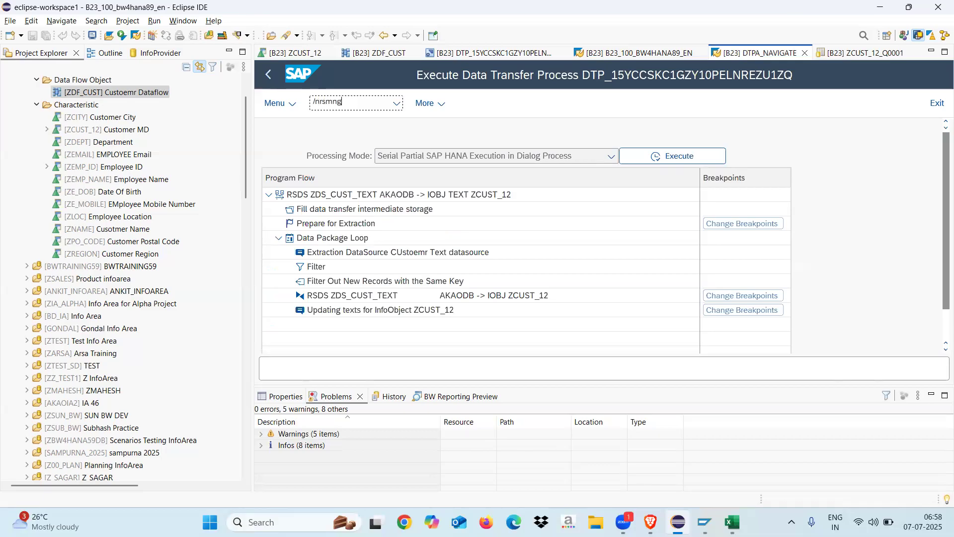
pyautogui.press('Return')
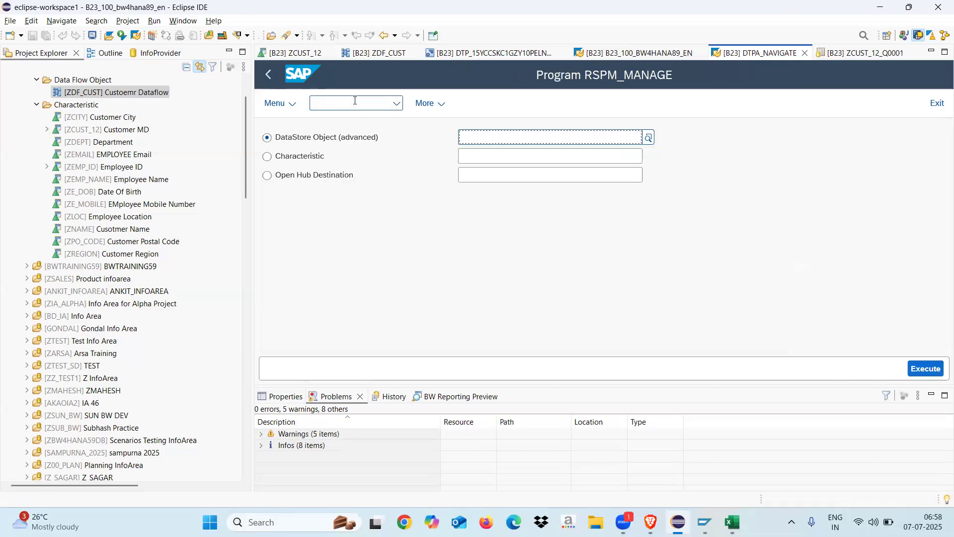
pyautogui.click(268, 160)
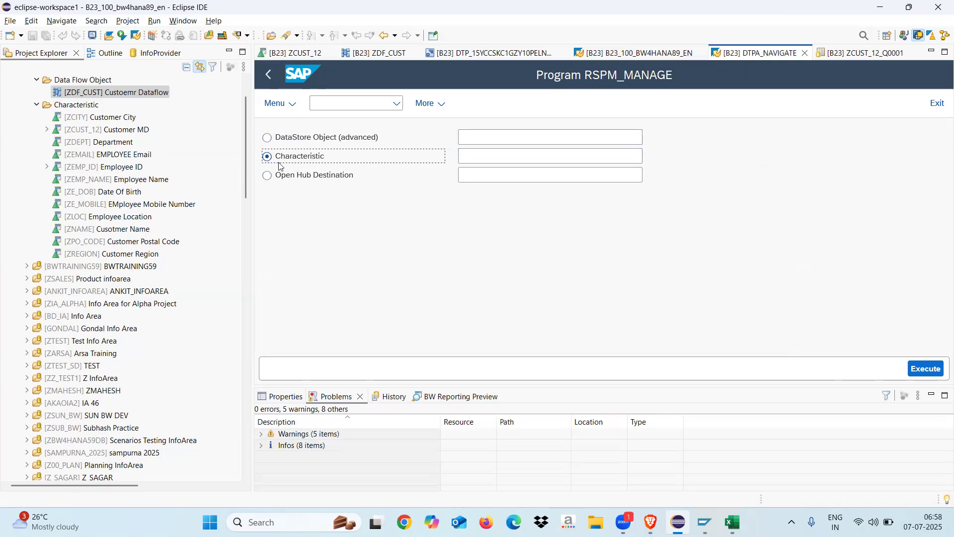
pyautogui.click(487, 154)
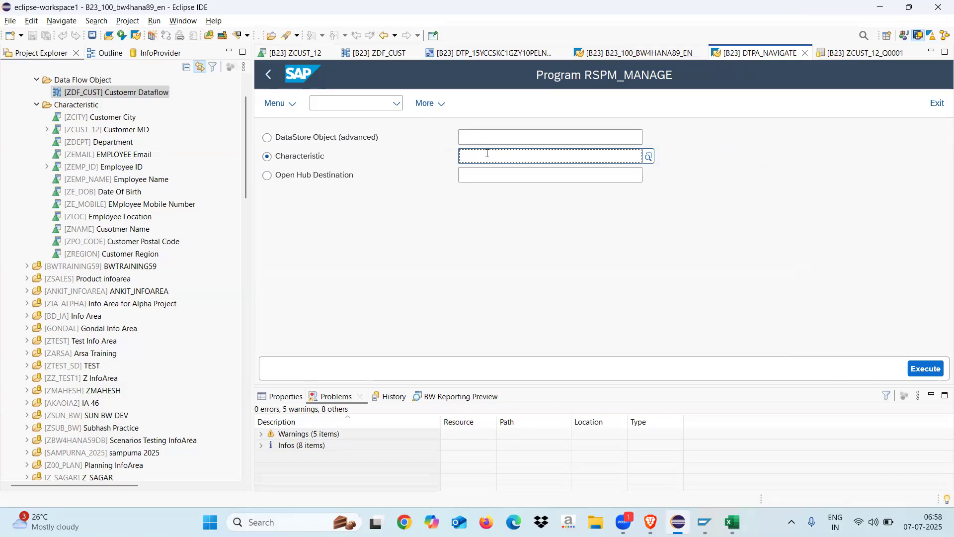
pyautogui.write('Z')
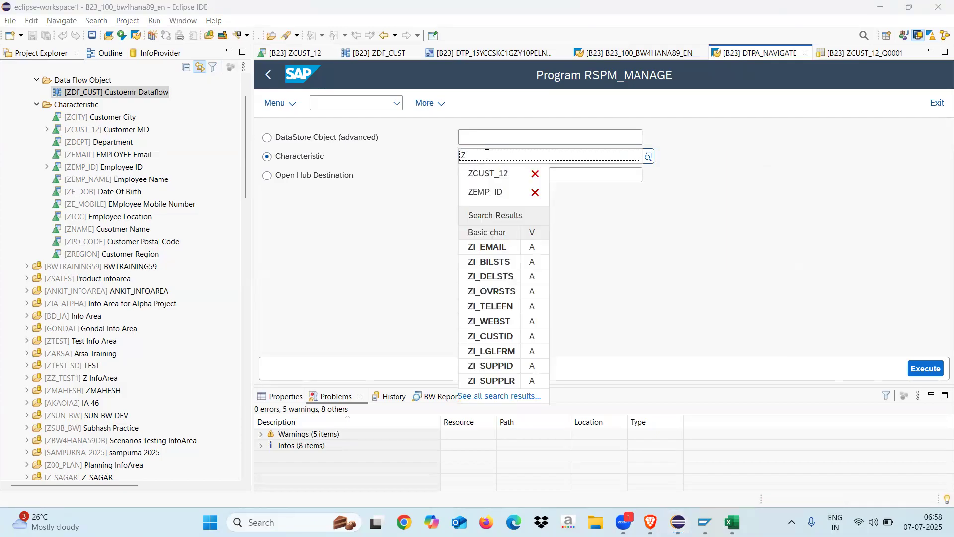
pyautogui.write('CY')
pyautogui.press('BackSpace')
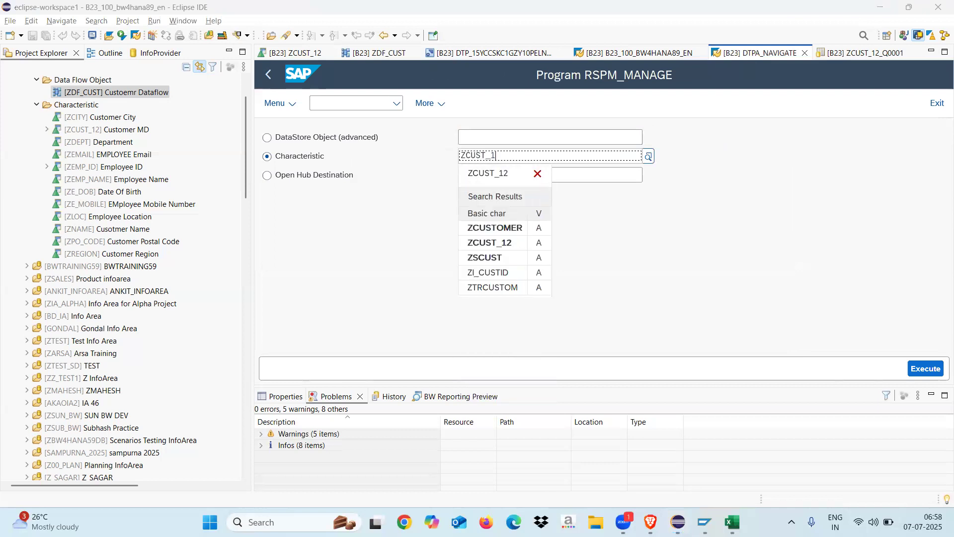
pyautogui.click(412, 272)
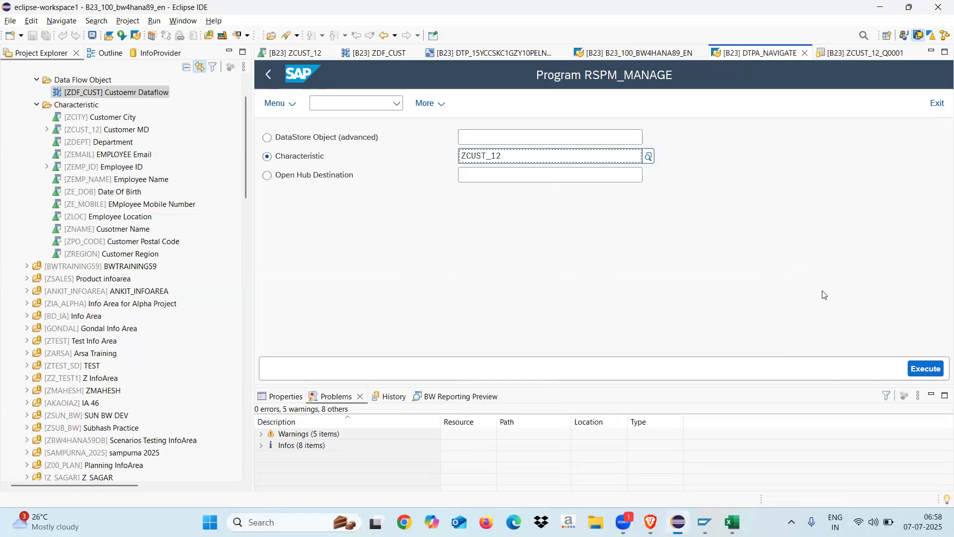
pyautogui.click(915, 369)
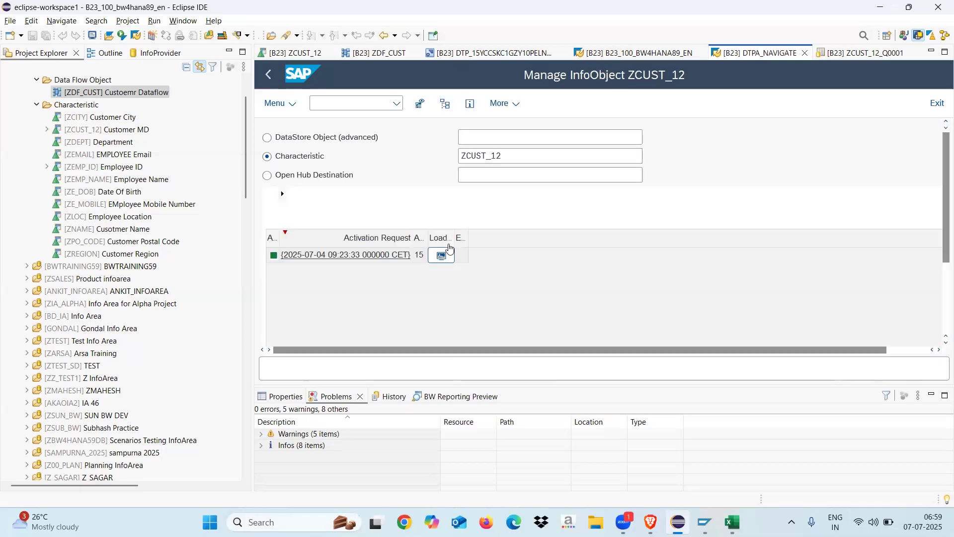
# Open the text table /BIC/TZCUST_12 from the master data tables of ZCUST_12 and list all its entries.
pyautogui.click(277, 103)
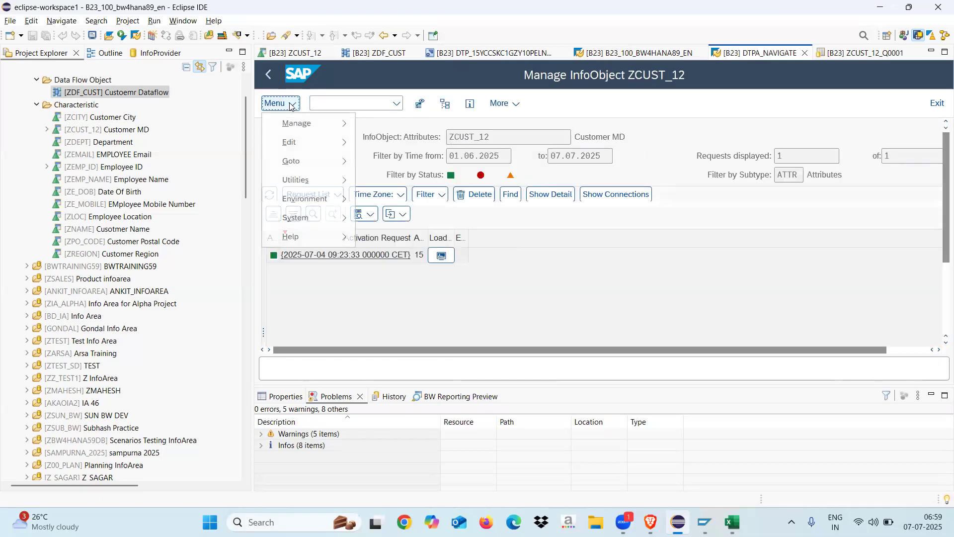
pyautogui.moveTo(318, 180)
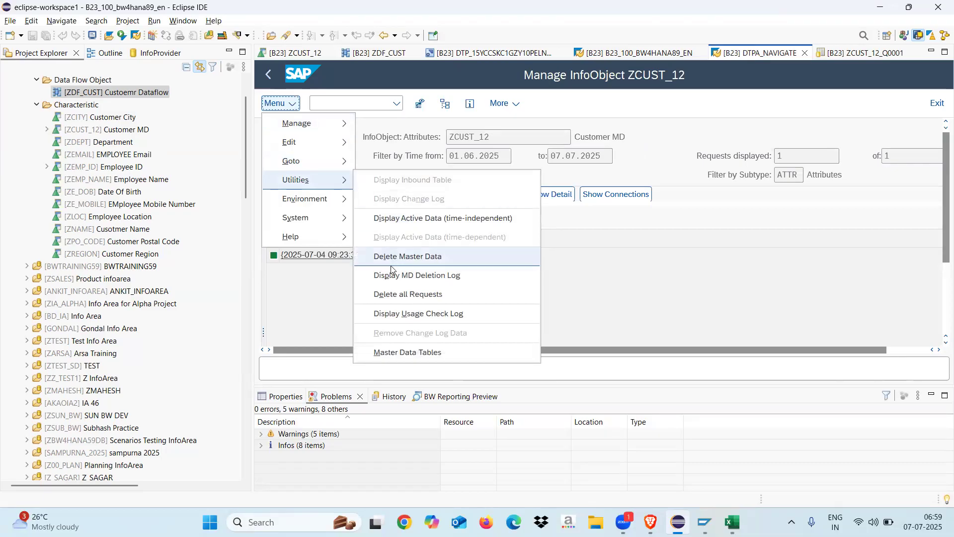
pyautogui.click(401, 352)
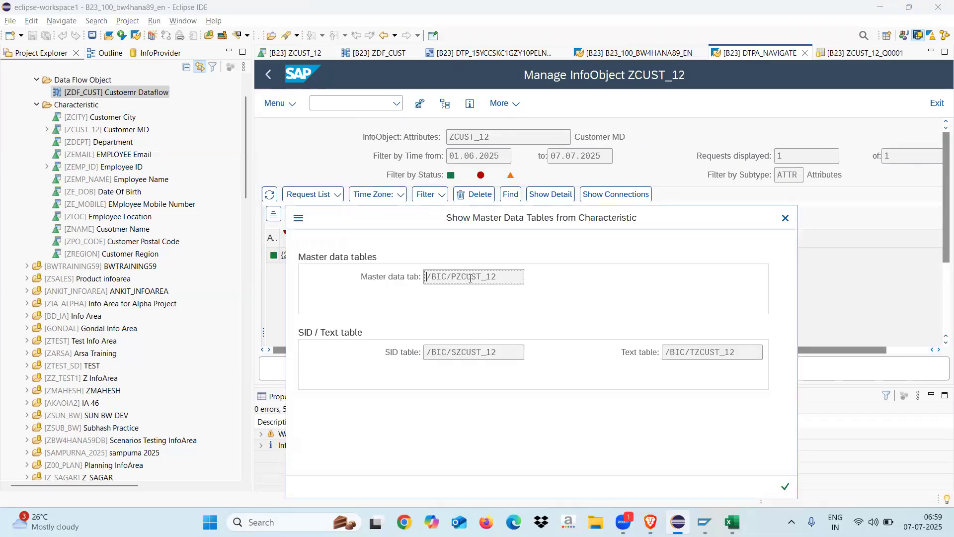
pyautogui.doubleClick(701, 352)
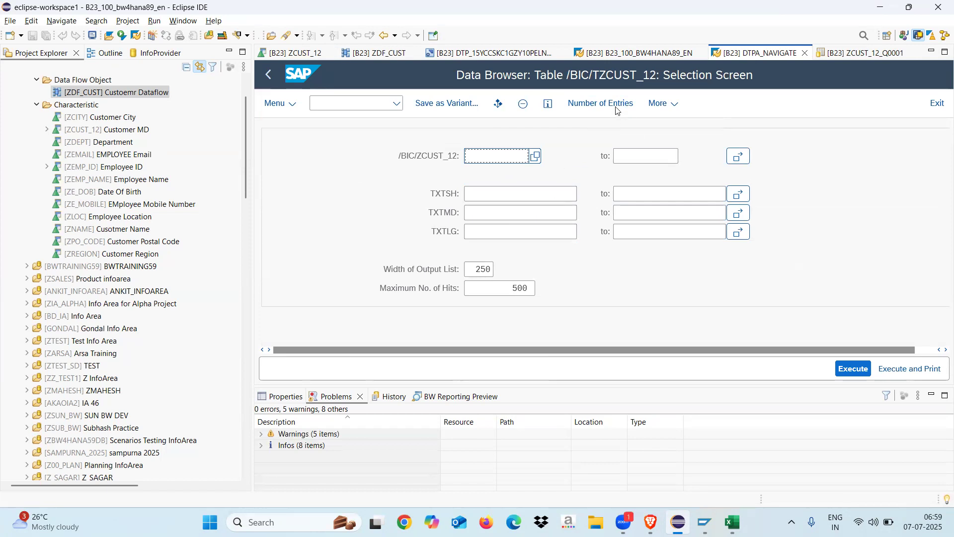
pyautogui.click(853, 368)
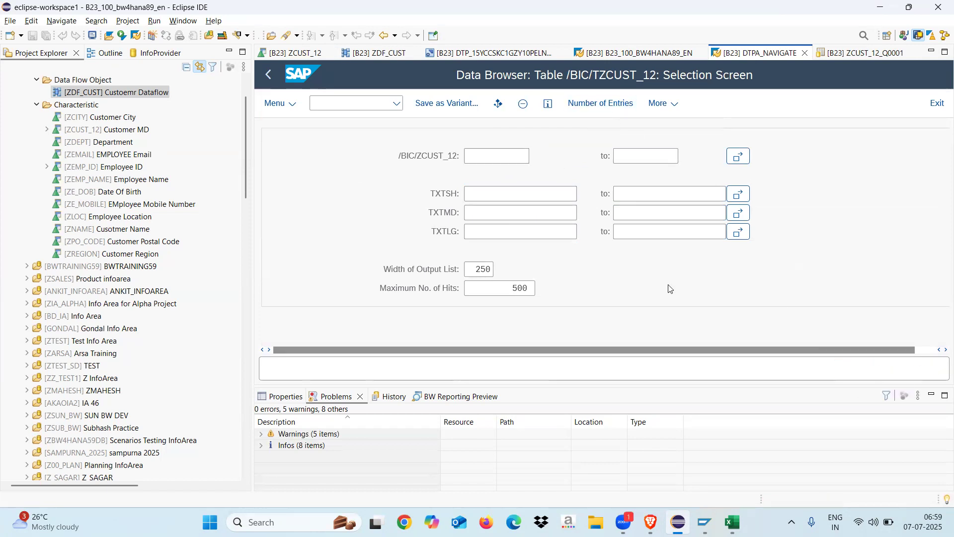
# Copy the customer number of the TOALLAS LAS MEJORE entry and display only that entry of the text table.
pyautogui.click(309, 208)
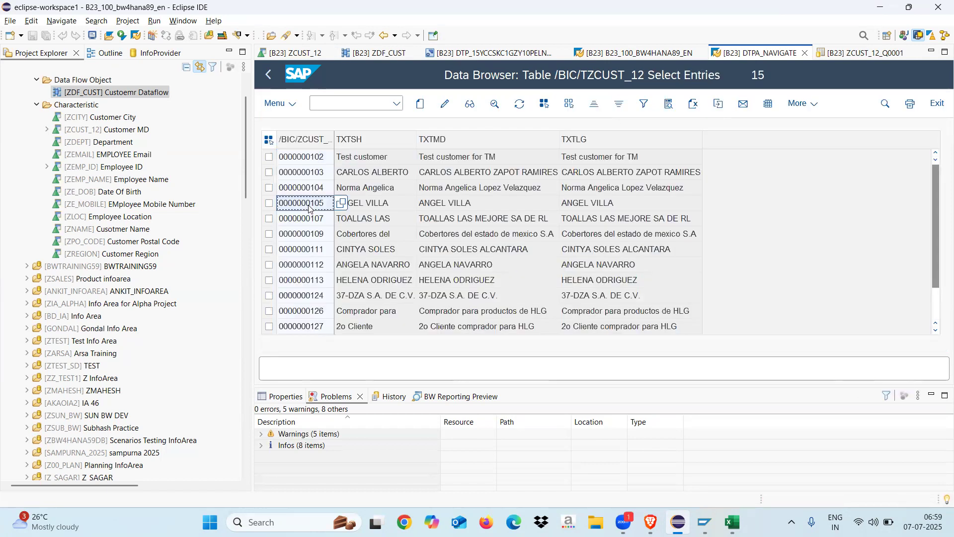
pyautogui.click(309, 223)
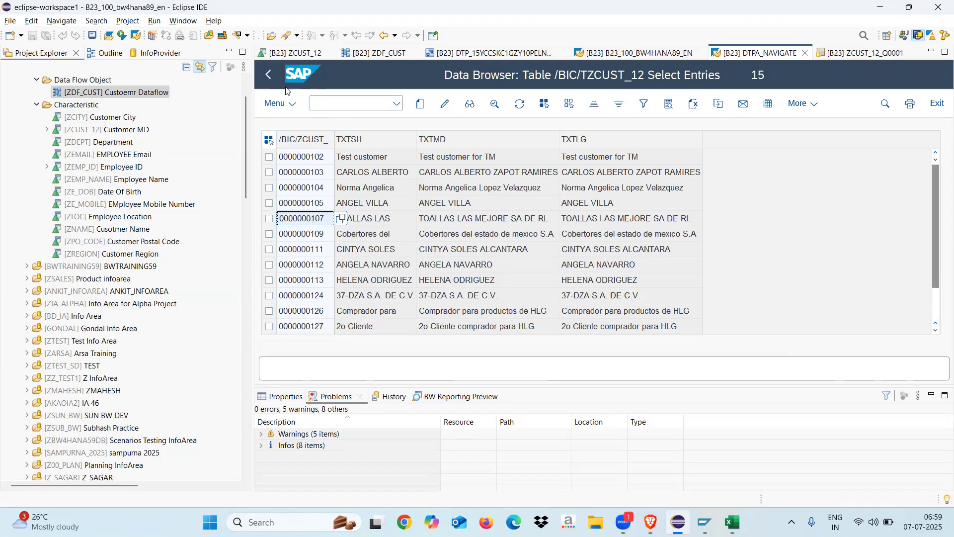
pyautogui.click(269, 74)
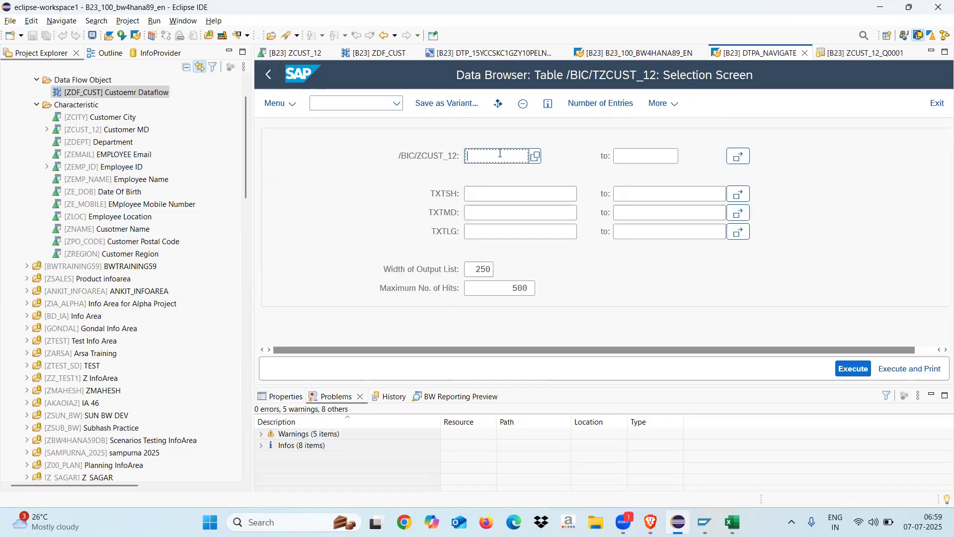
pyautogui.hotkey('ctrl', 'v')
pyautogui.click(851, 369)
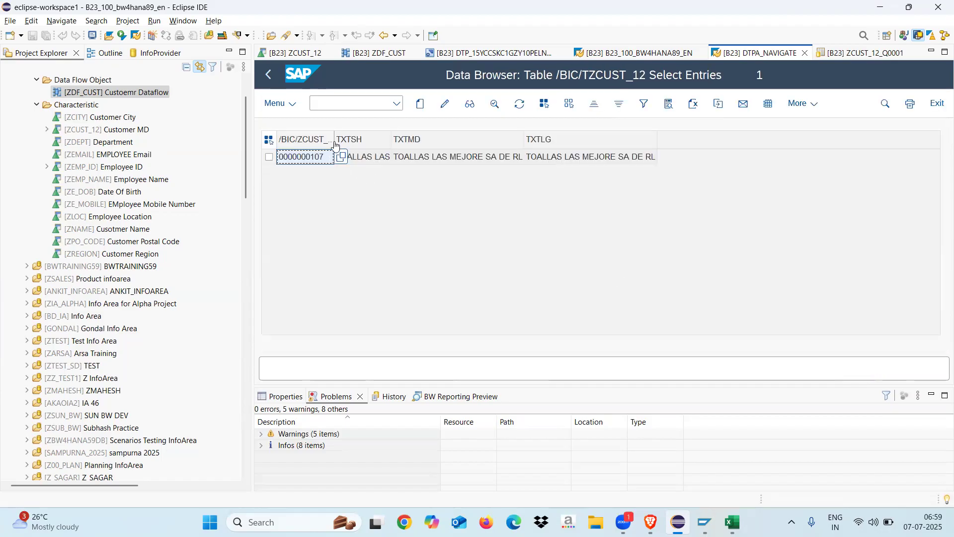
# Return to the text table's selection criteria, clear the customer number, and open and cancel the multiple selection for /BIC/ZCUST_12.
pyautogui.rightClick(376, 144)
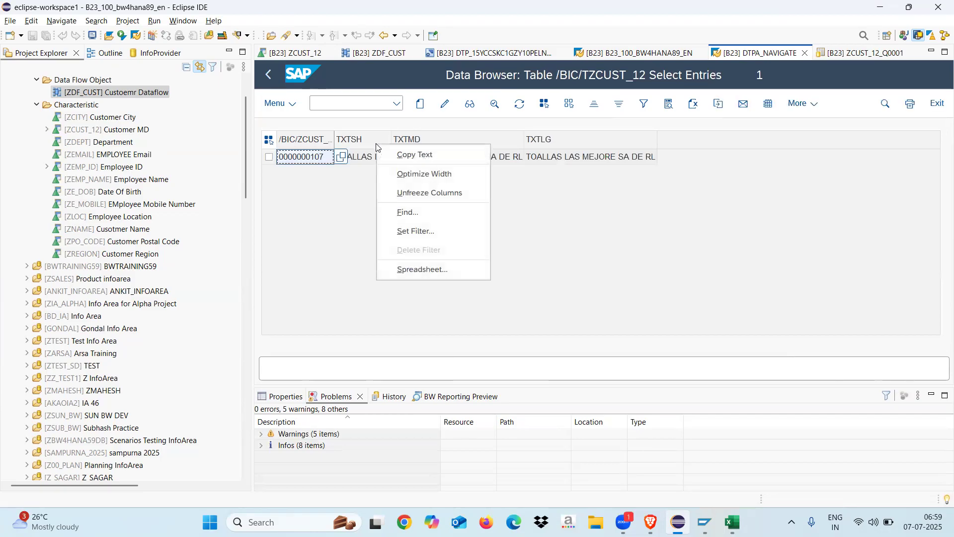
pyautogui.click(320, 211)
pyautogui.click(271, 75)
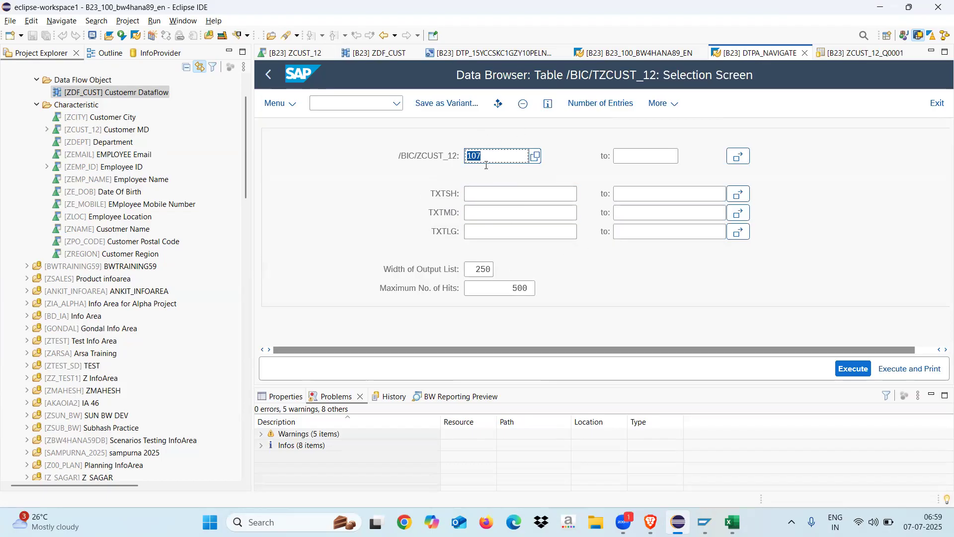
pyautogui.press('BackSpace')
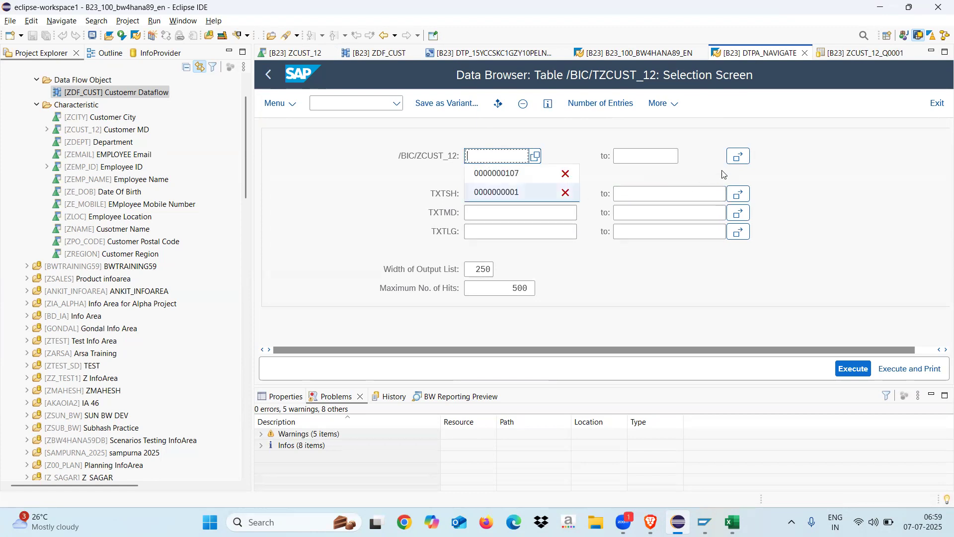
pyautogui.click(738, 156)
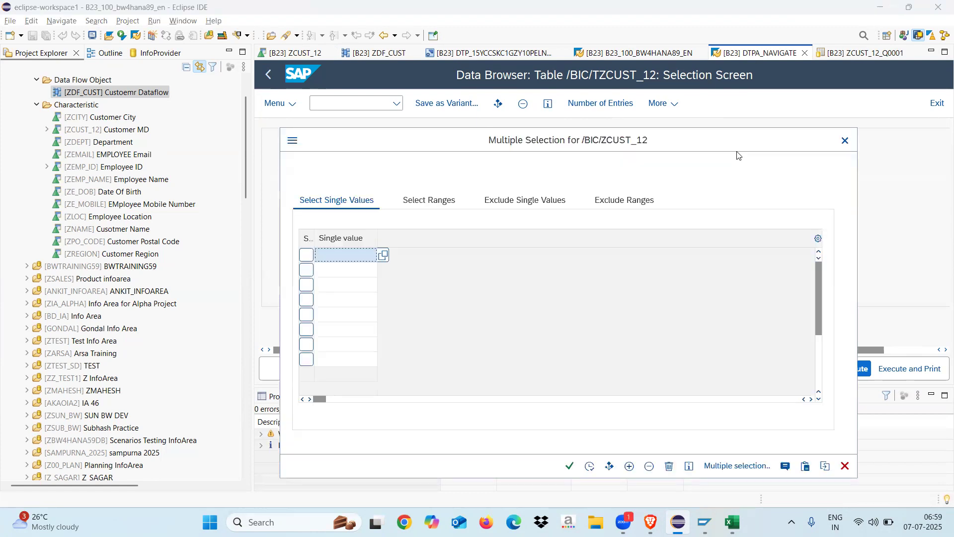
pyautogui.click(844, 142)
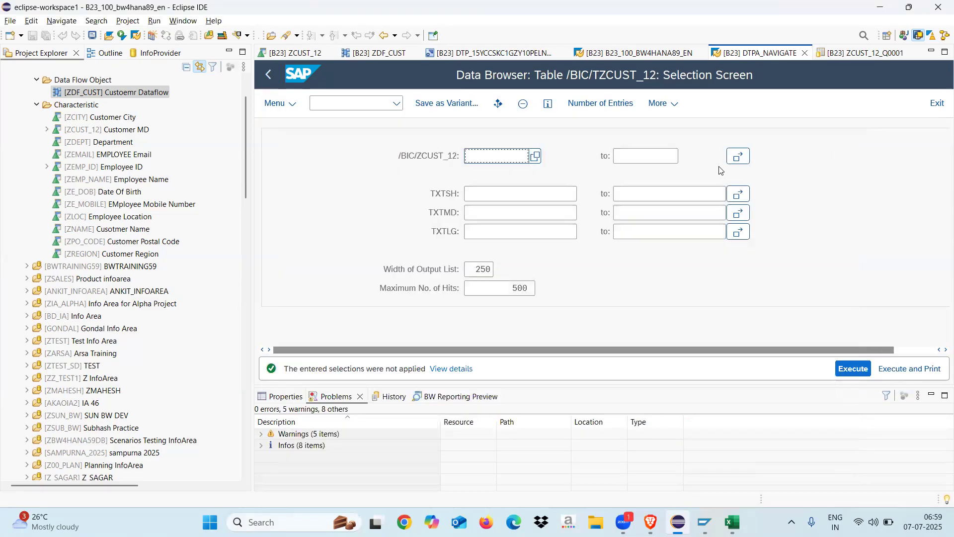
# Exclude the copied customer number as a single value for /BIC/ZCUST_12 and display the matching text table entries.
pyautogui.click(744, 162)
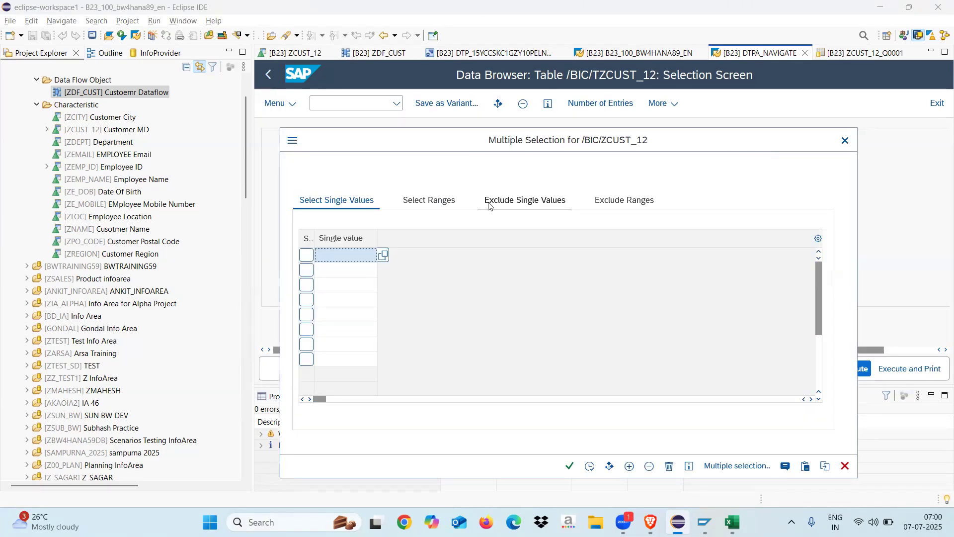
pyautogui.click(491, 204)
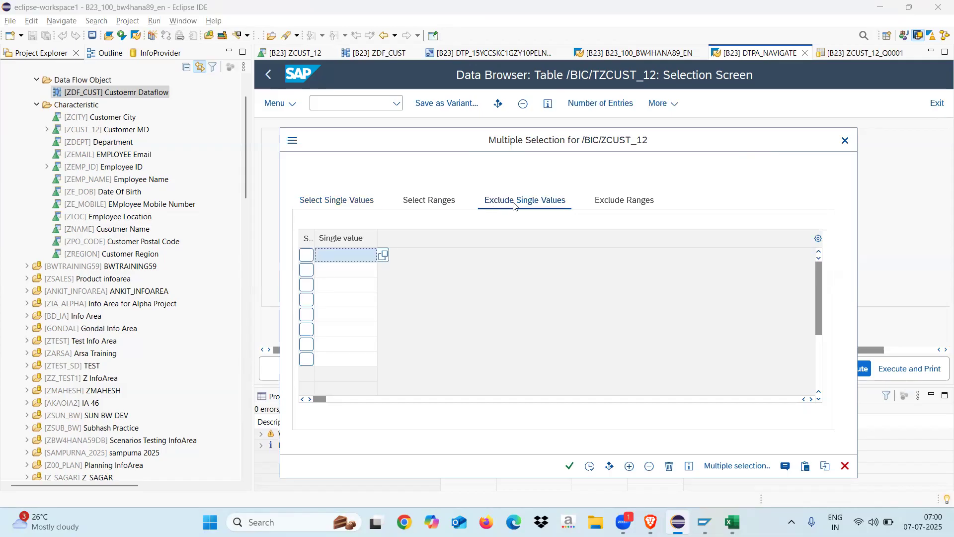
pyautogui.click(614, 200)
pyautogui.click(526, 204)
pyautogui.hotkey('ctrl', 'v')
pyautogui.click(592, 468)
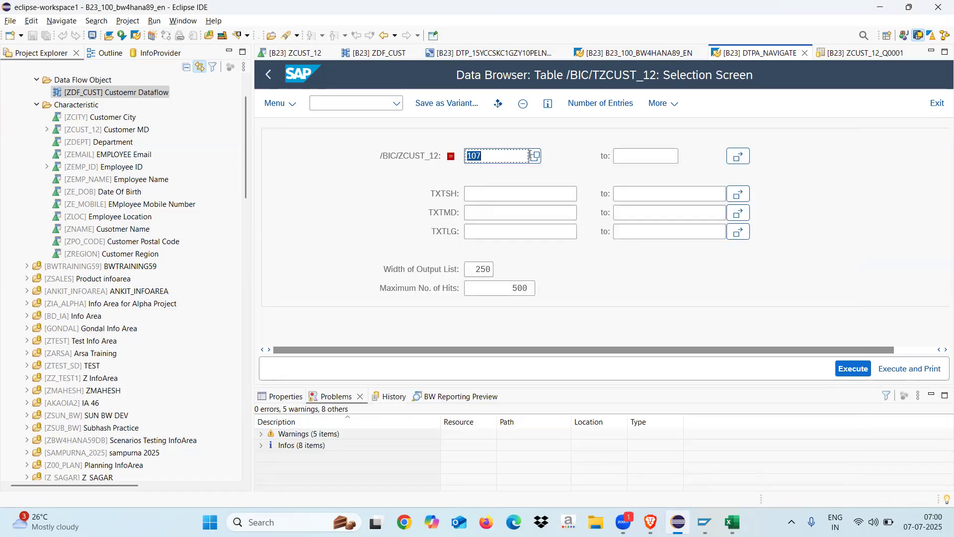
pyautogui.click(853, 369)
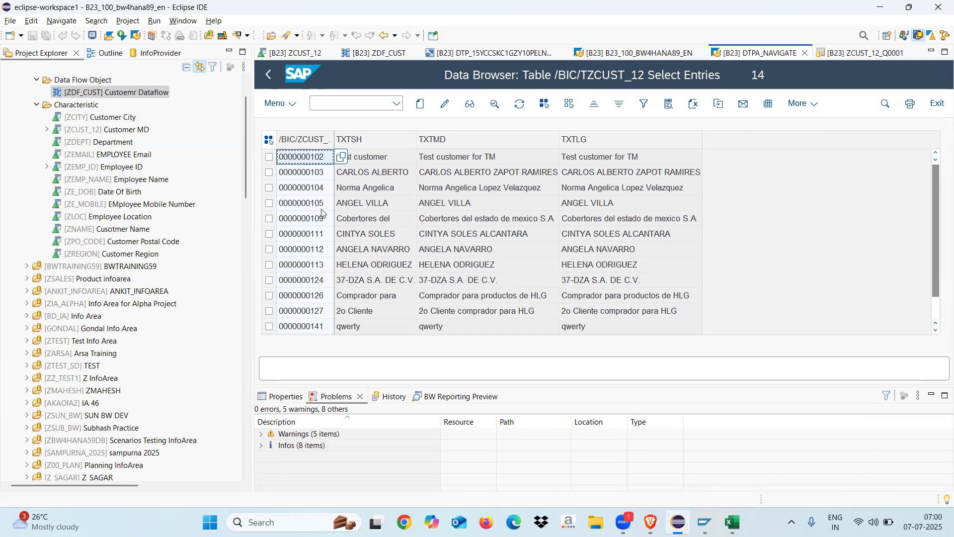
# Widen the /BIC/ZCUST_12 column in the list of text table entries.
pyautogui.rightClick(355, 142)
pyautogui.click(785, 273)
pyautogui.moveTo(333, 135); pyautogui.dragTo(374, 137)
# Filter the /BIC/ZCUST_12 column by the customer number of the Cobertores del estado de mexico S.A entry.
pyautogui.click(342, 219)
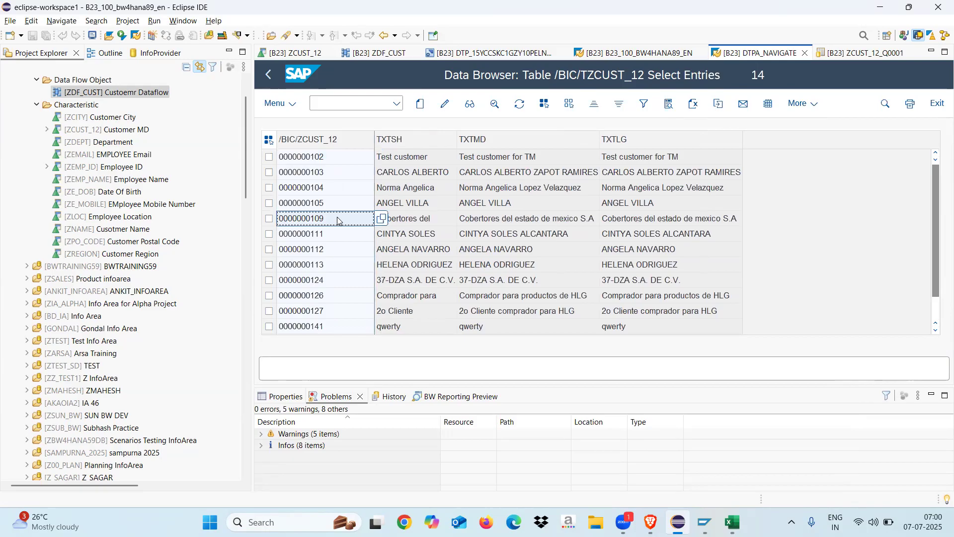
pyautogui.rightClick(337, 219)
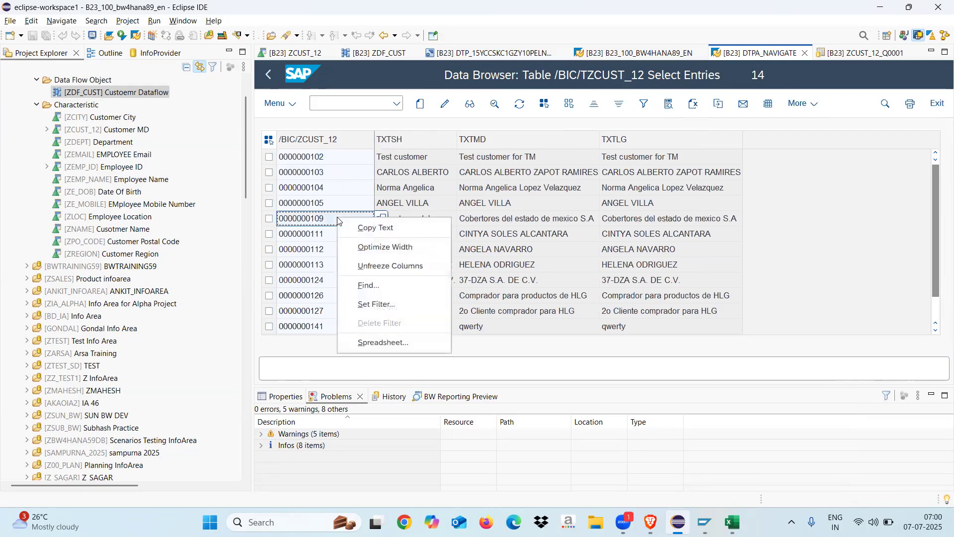
pyautogui.click(379, 305)
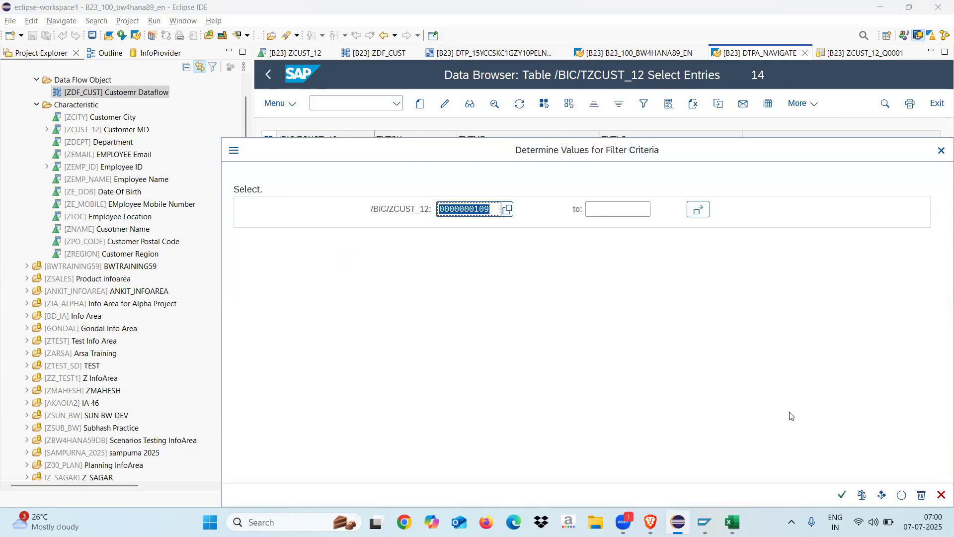
pyautogui.click(841, 495)
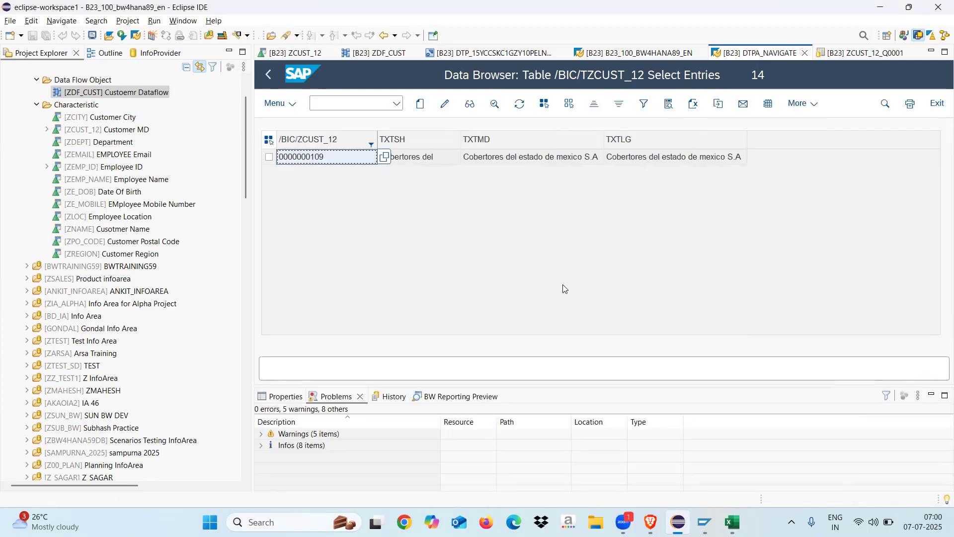
# Narrow the /BIC/ZCUST_12 column and clear its filter value to list all selected entries.
pyautogui.moveTo(378, 136); pyautogui.dragTo(356, 140)
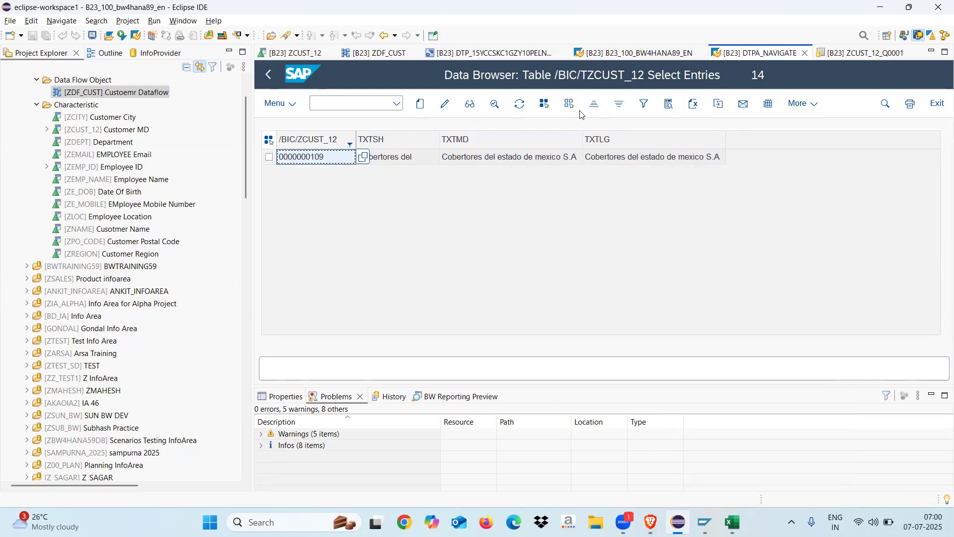
pyautogui.rightClick(315, 146)
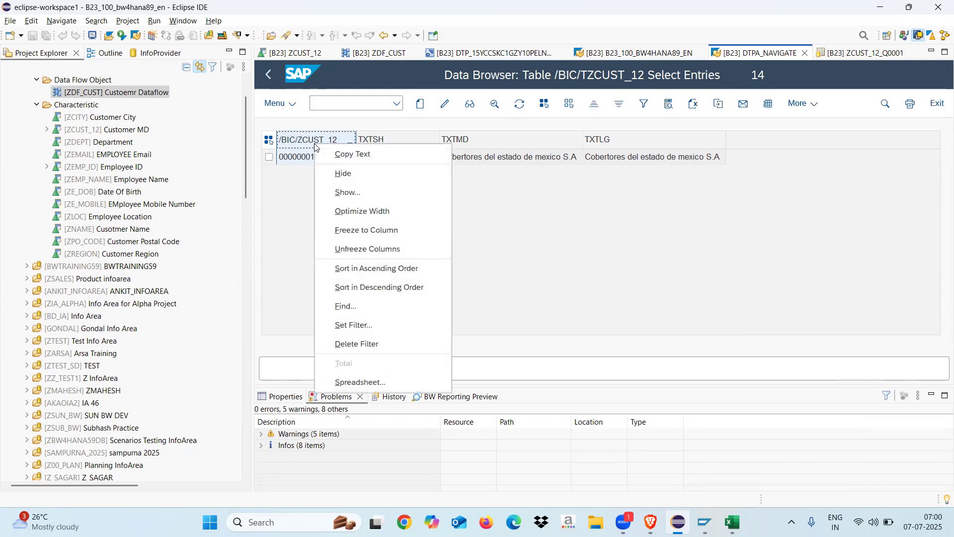
pyautogui.click(353, 325)
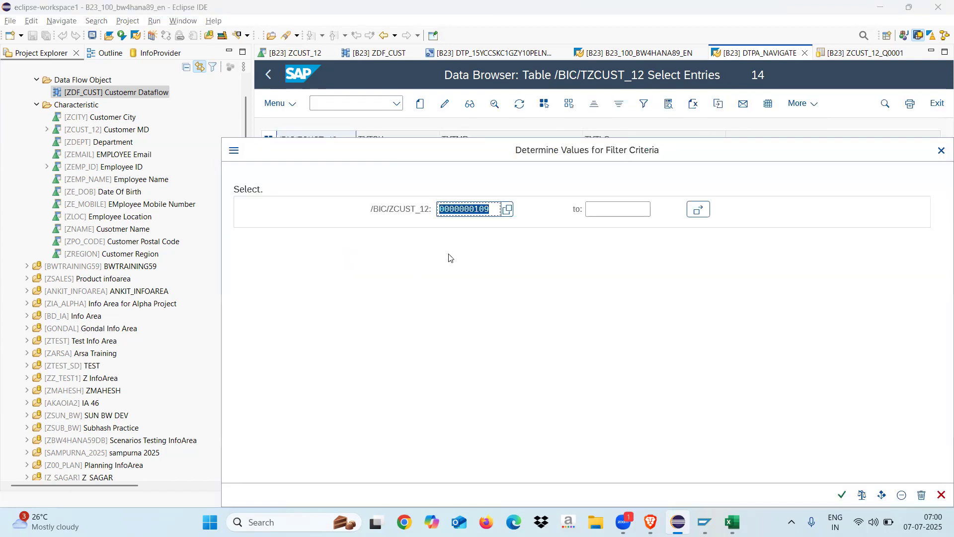
pyautogui.click(921, 495)
pyautogui.click(843, 495)
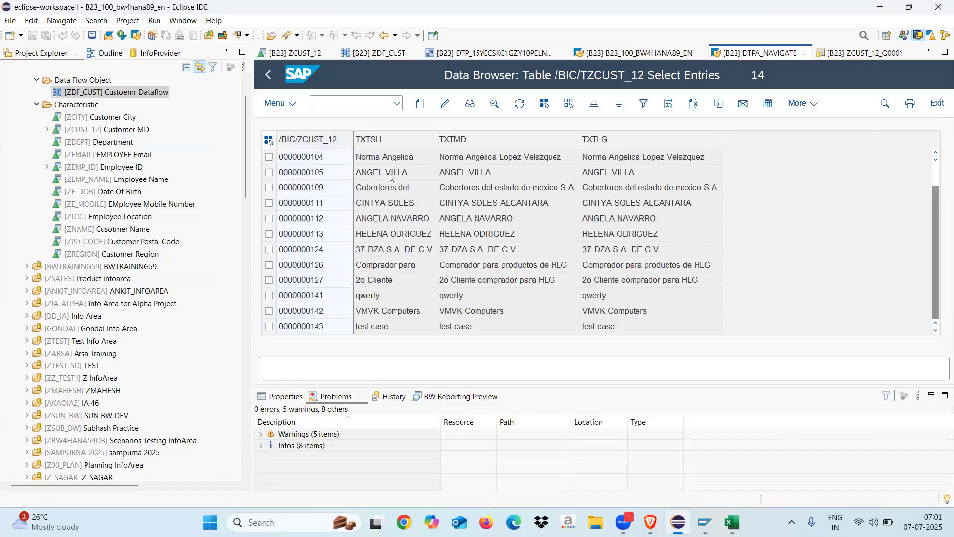
pyautogui.rightClick(388, 176)
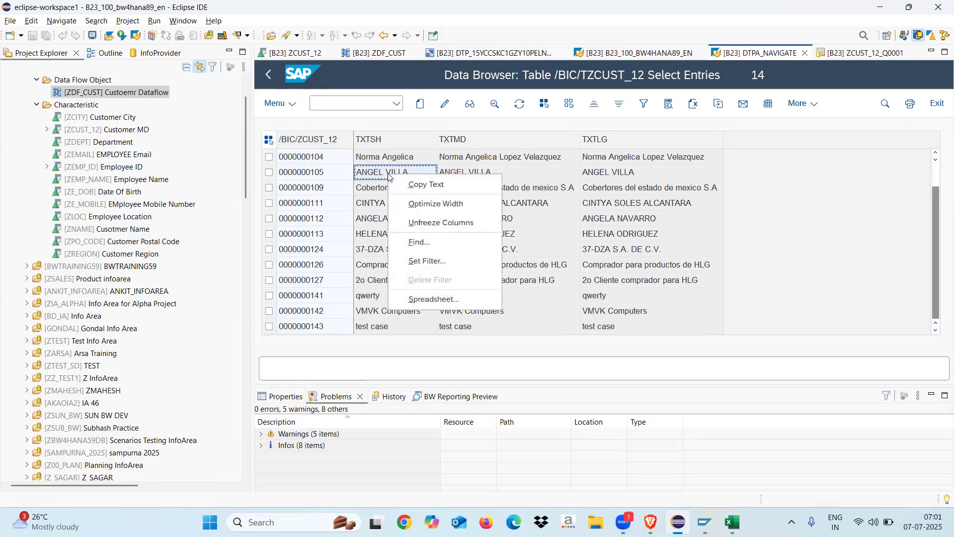
pyautogui.click(433, 301)
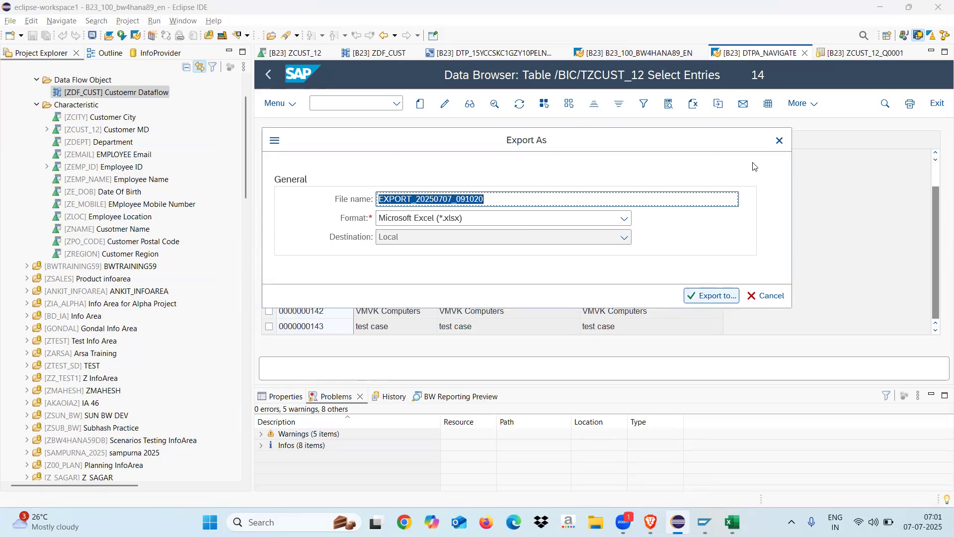
pyautogui.click(778, 142)
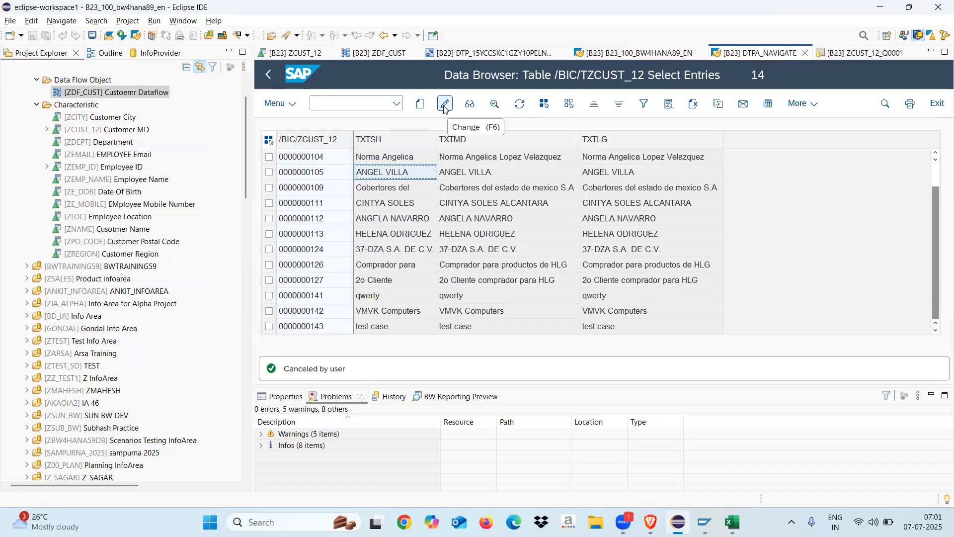
pyautogui.click(269, 156)
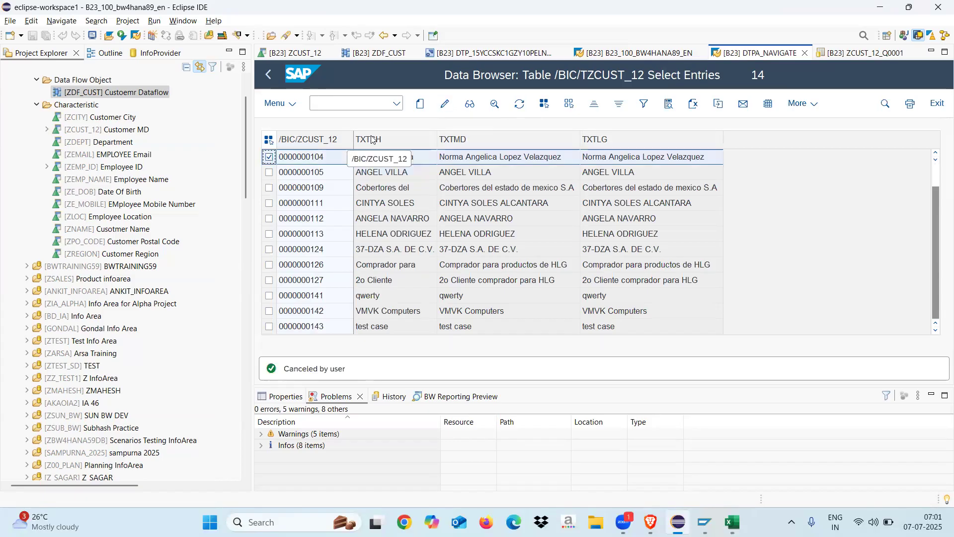
pyautogui.click(444, 104)
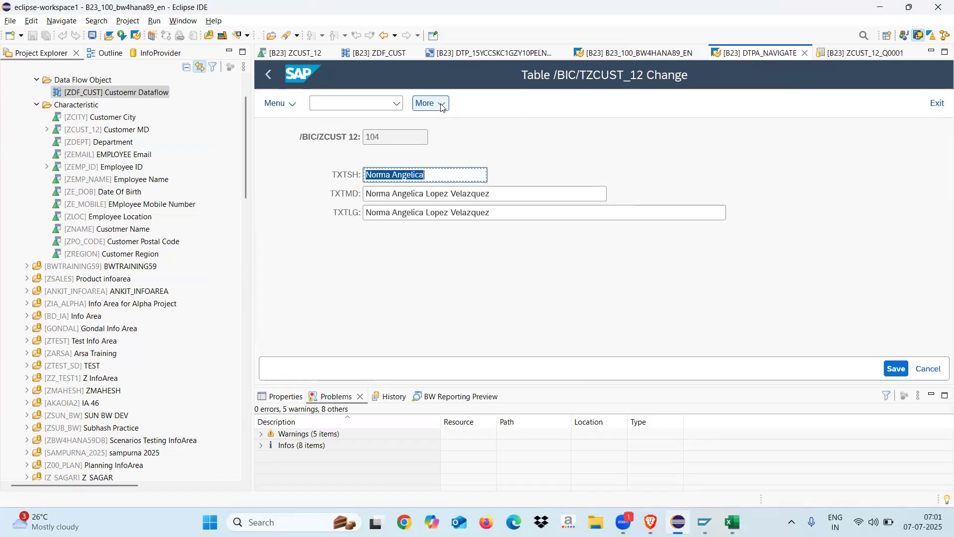
pyautogui.click(928, 368)
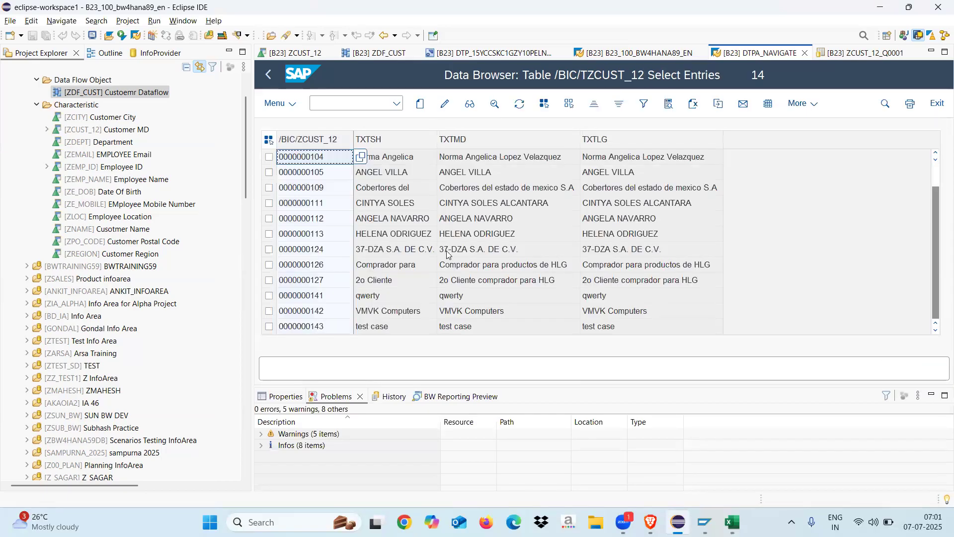
# Display the details of the text table entry in the first visible row and return to the list.
pyautogui.click(376, 140)
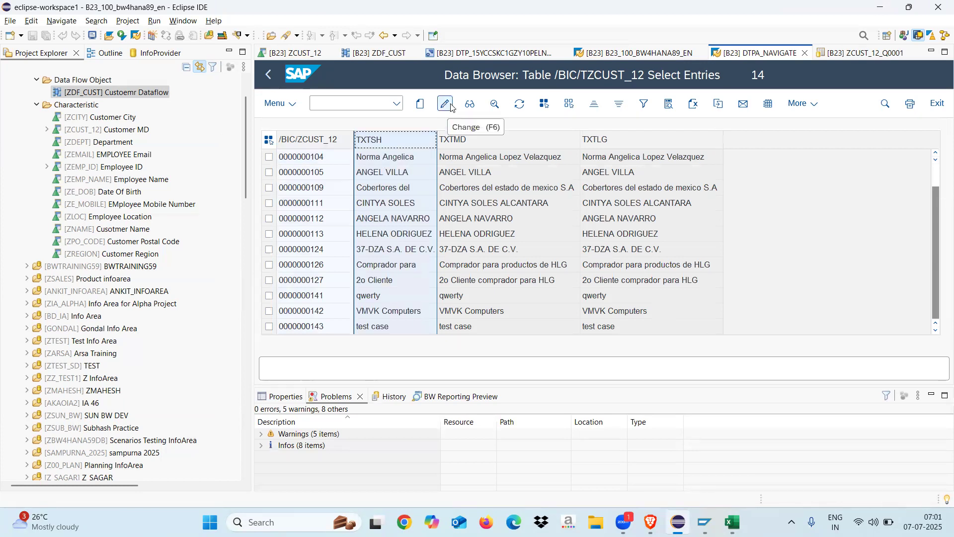
pyautogui.click(268, 157)
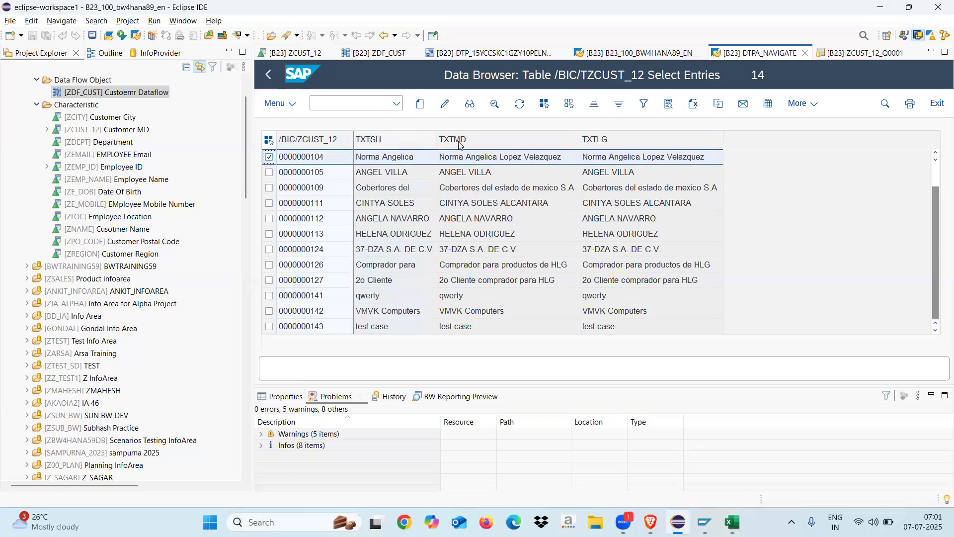
pyautogui.click(470, 104)
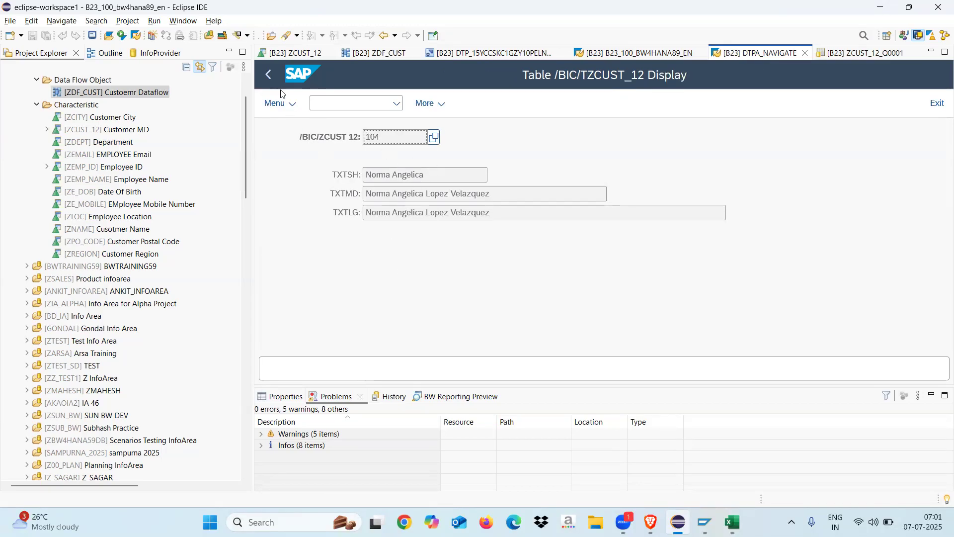
pyautogui.click(269, 75)
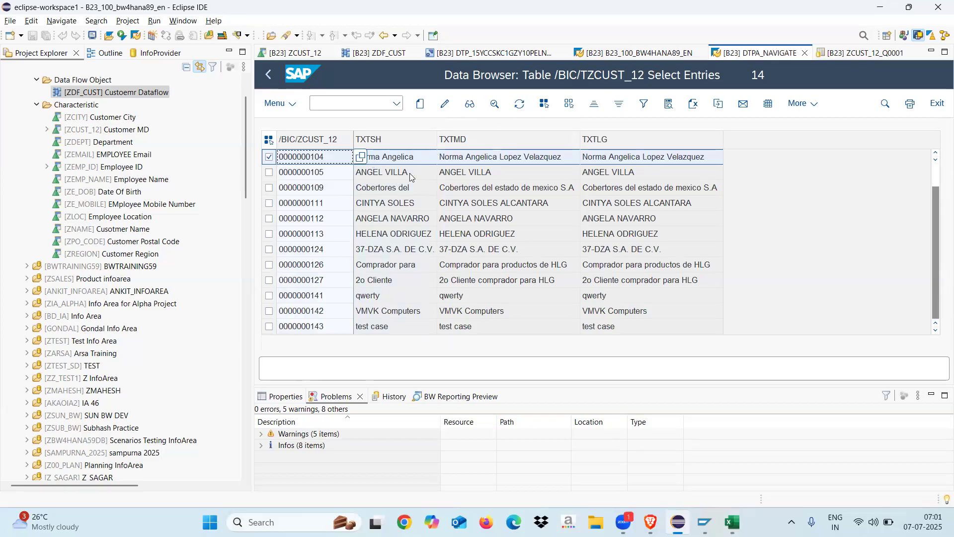
# For the second visible entry, shorten TXTSH to the first name and remove TXTMD's last two letters, save the record and refresh the list.
pyautogui.click(268, 174)
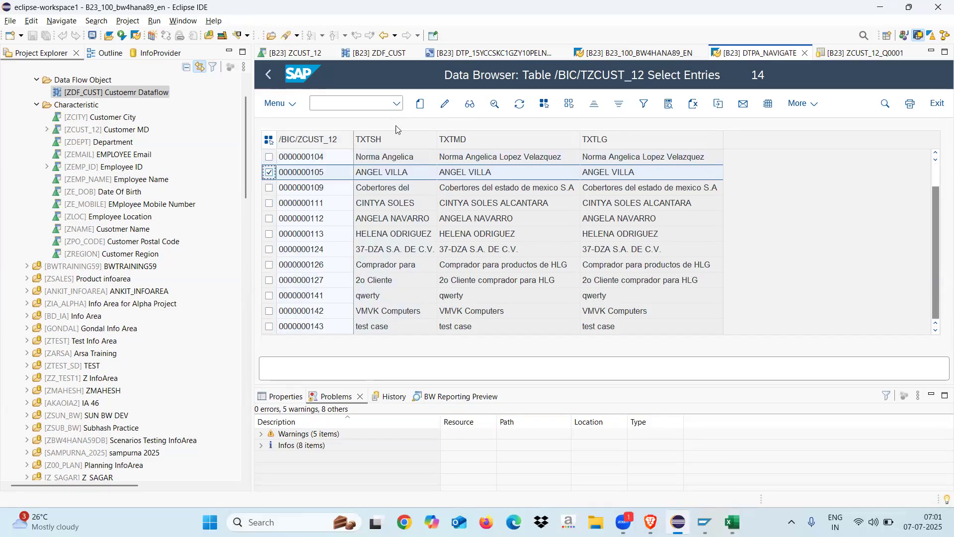
pyautogui.click(445, 105)
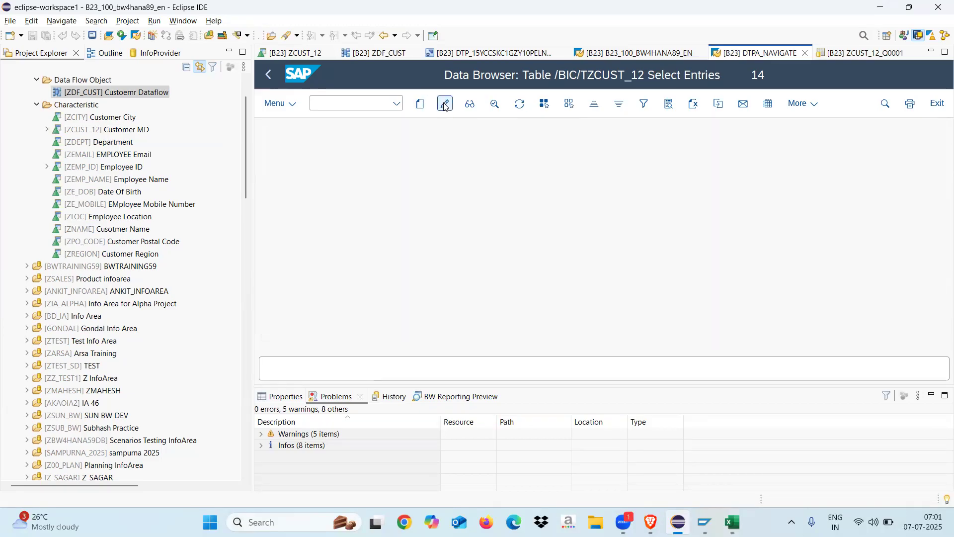
pyautogui.click(431, 176)
pyautogui.press('BackSpace')
pyautogui.press('BackSpace')
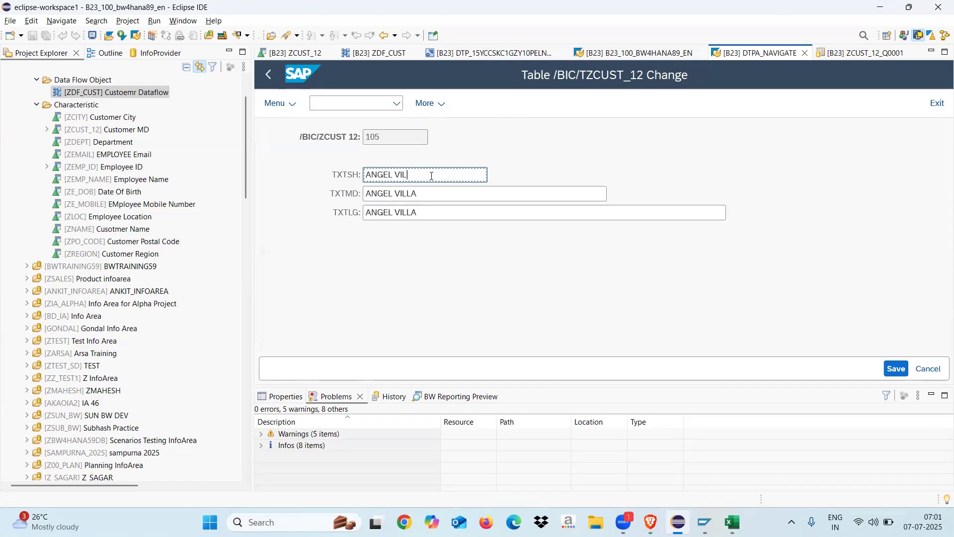
pyautogui.click(423, 194)
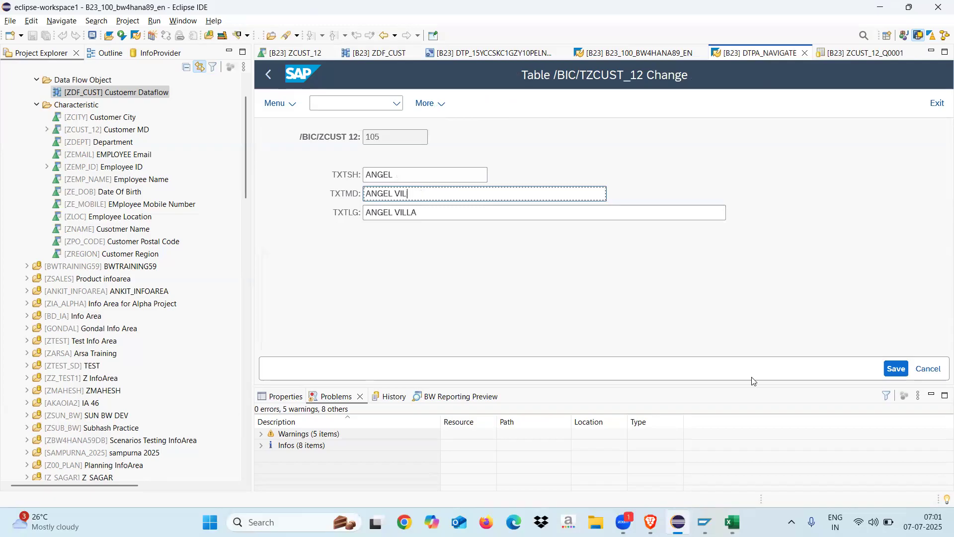
pyautogui.click(896, 369)
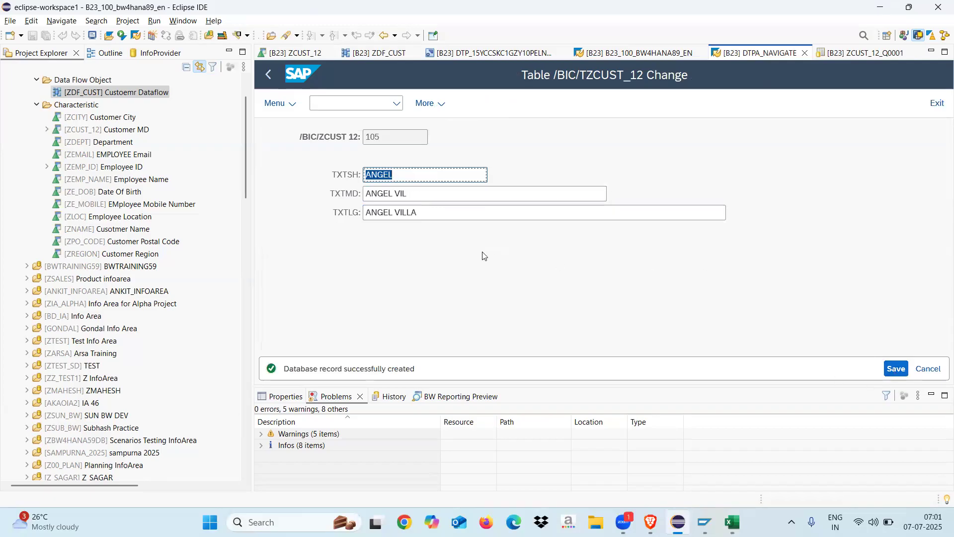
pyautogui.click(927, 368)
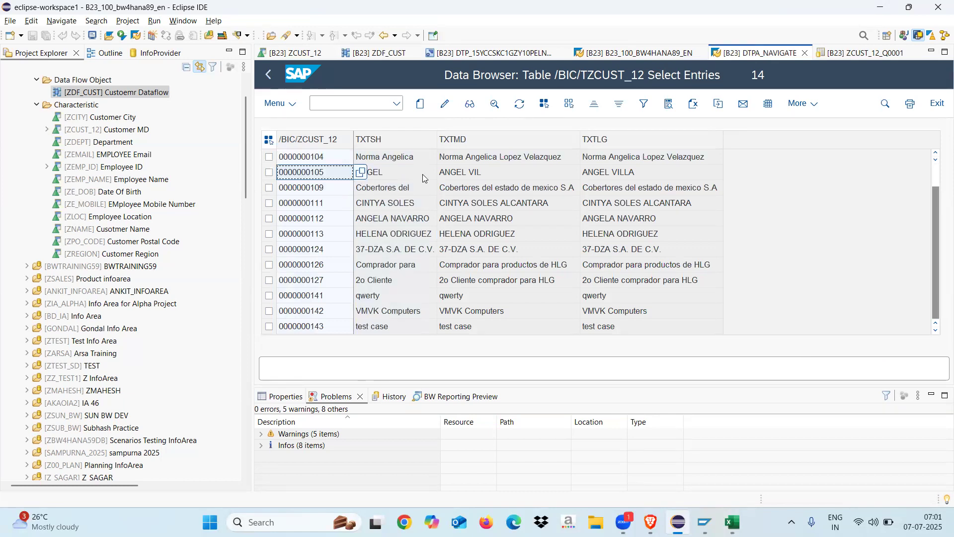
pyautogui.click(417, 177)
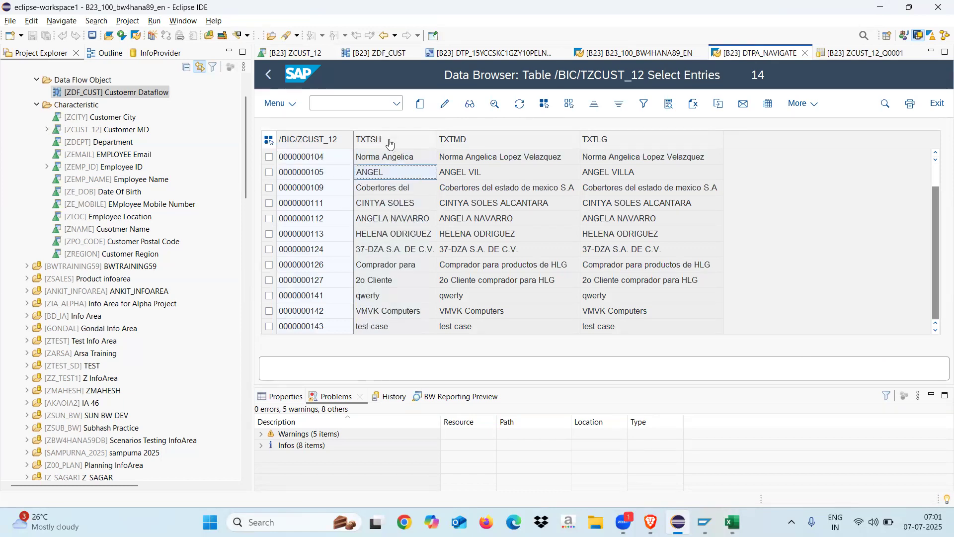
pyautogui.click(519, 104)
# Select all text table entries in the list and deselect them again.
pyautogui.click(330, 140)
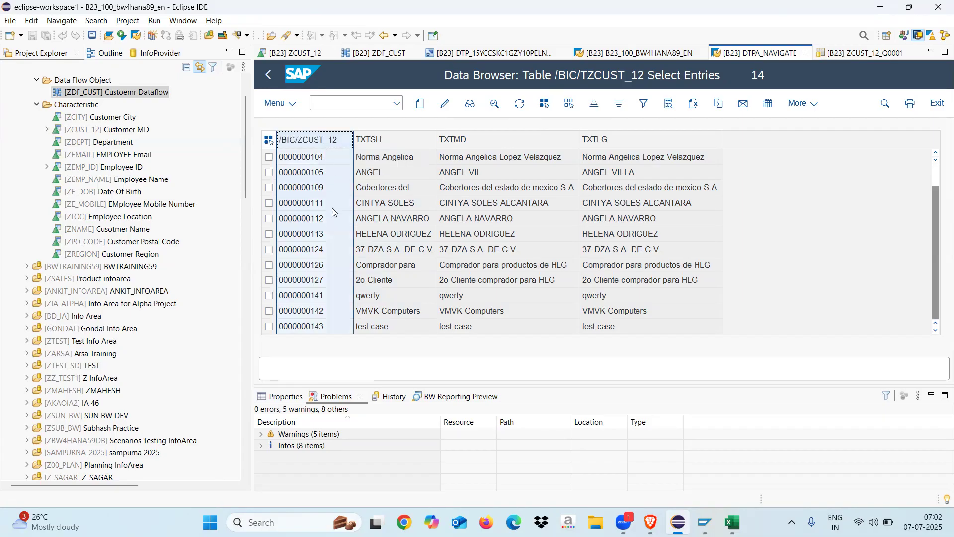
pyautogui.click(545, 105)
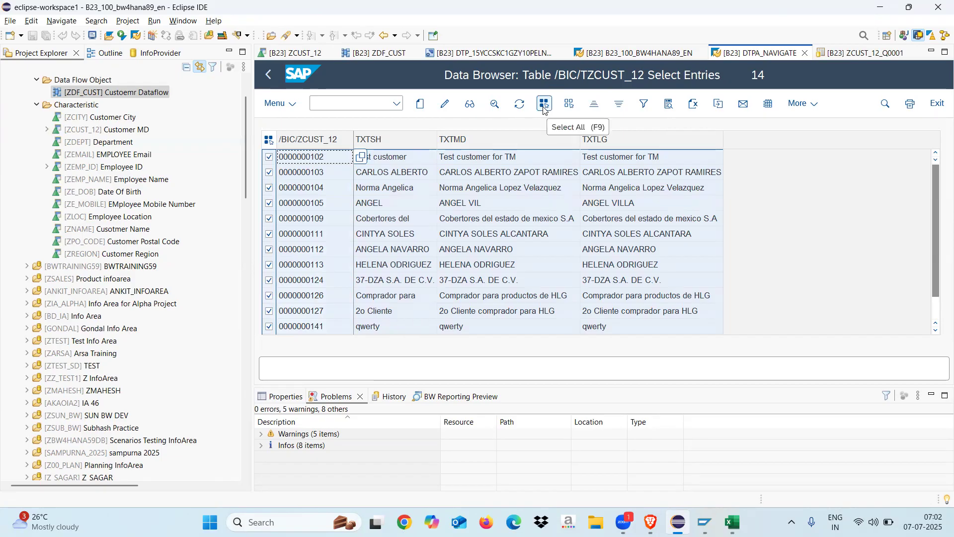
pyautogui.click(569, 105)
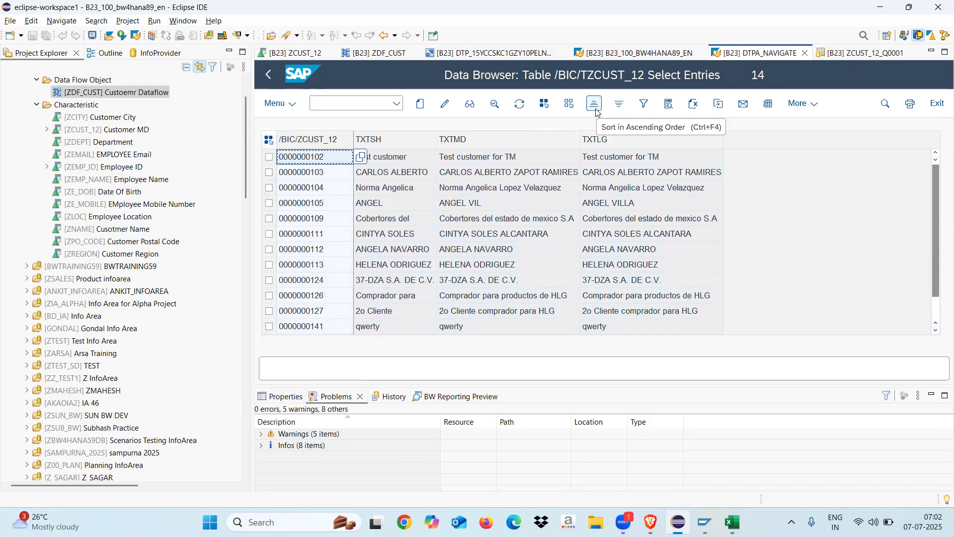
# Sort the text table entries by /BIC/ZCUST_12 in ascending order.
pyautogui.click(334, 141)
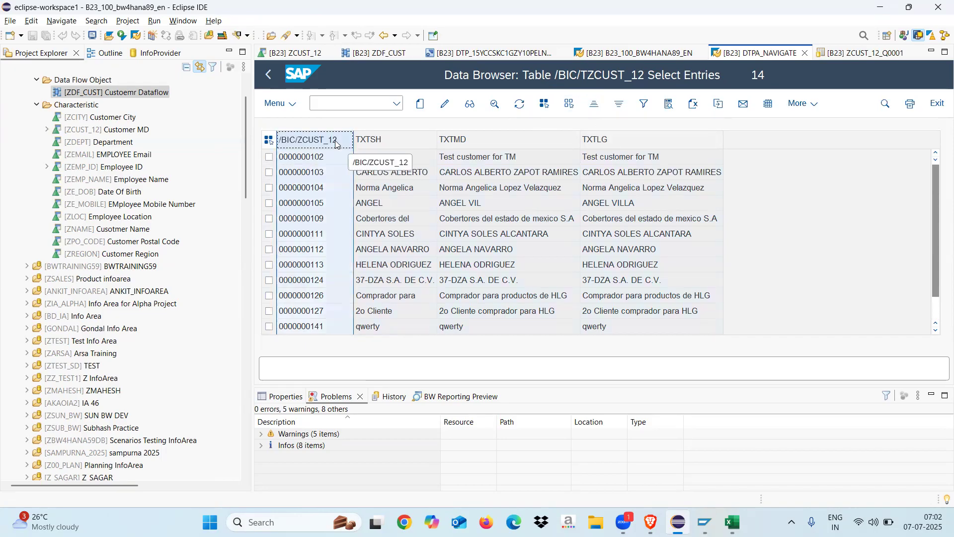
pyautogui.click(595, 104)
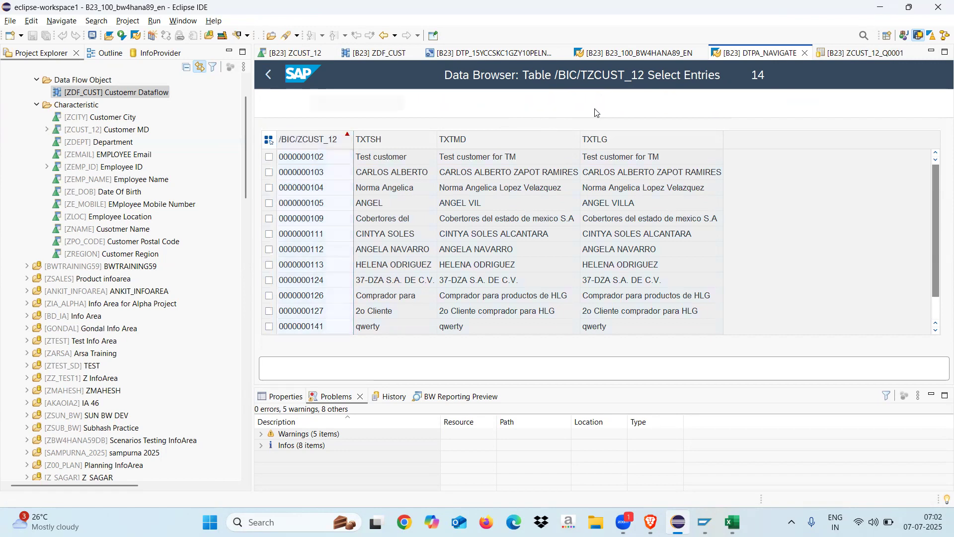
pyautogui.click(618, 106)
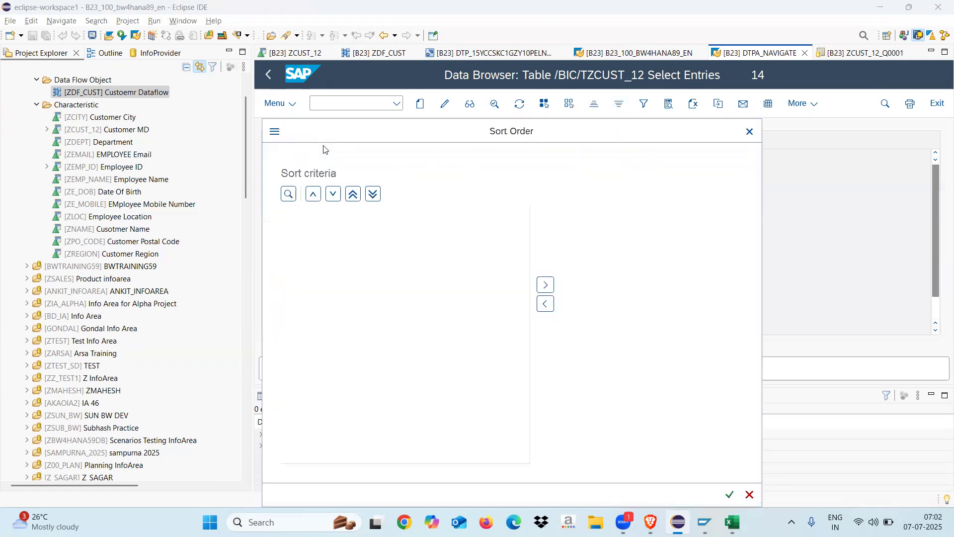
pyautogui.click(750, 495)
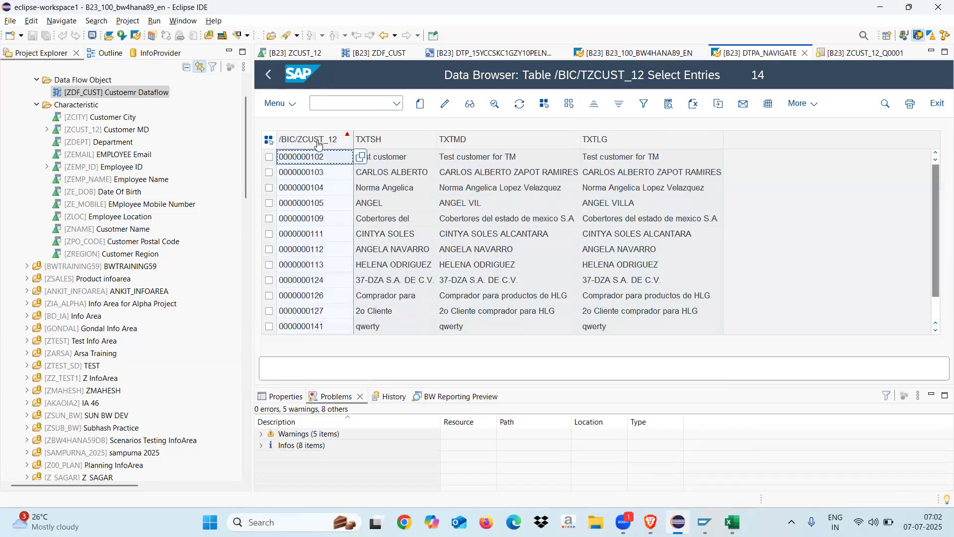
# Sort the entries by /BIC/ZCUST_12 in descending order and return them to ascending order.
pyautogui.click(318, 144)
pyautogui.click(622, 107)
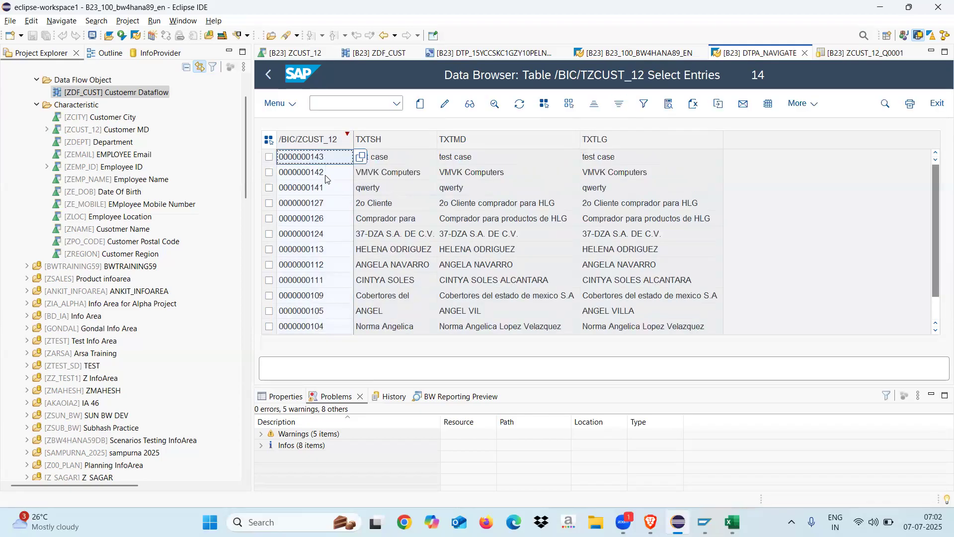
pyautogui.click(324, 139)
pyautogui.click(594, 104)
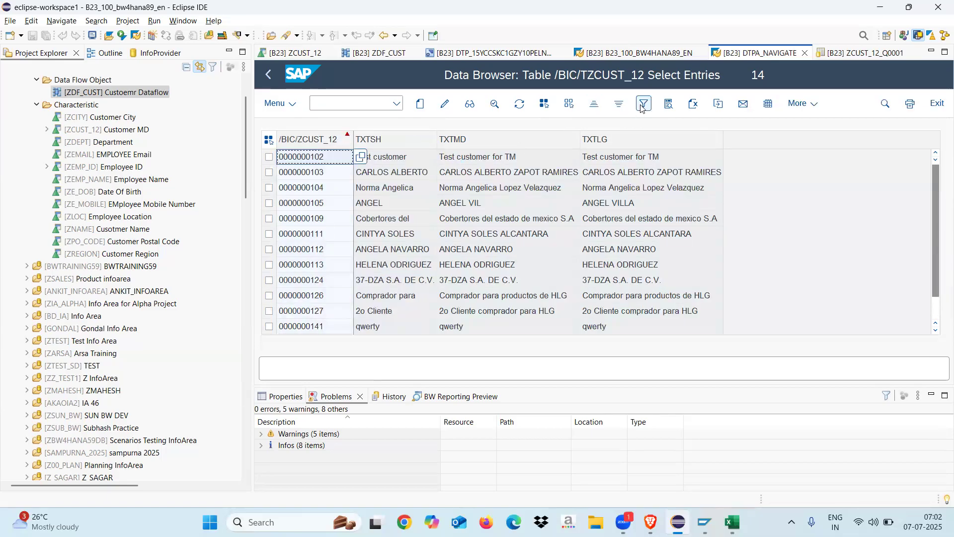
pyautogui.click(321, 143)
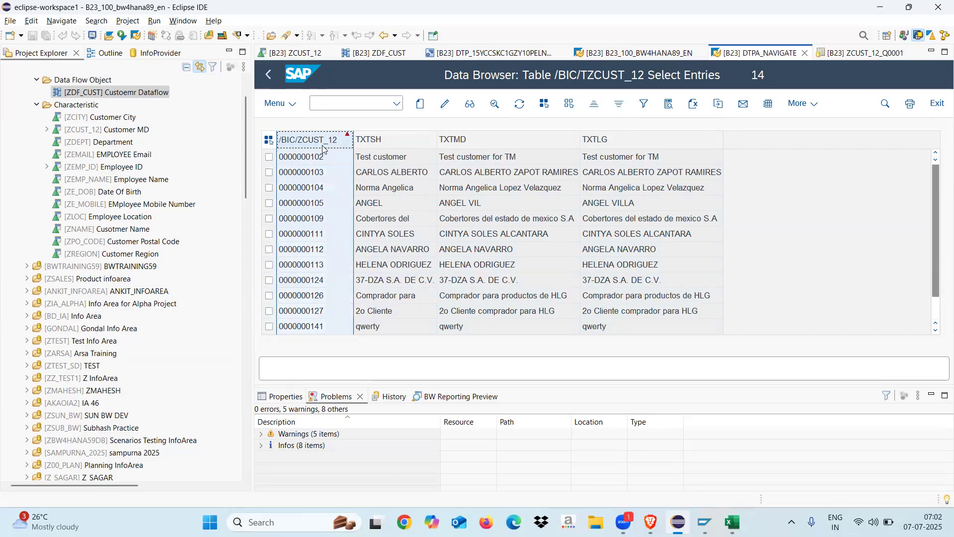
pyautogui.click(643, 105)
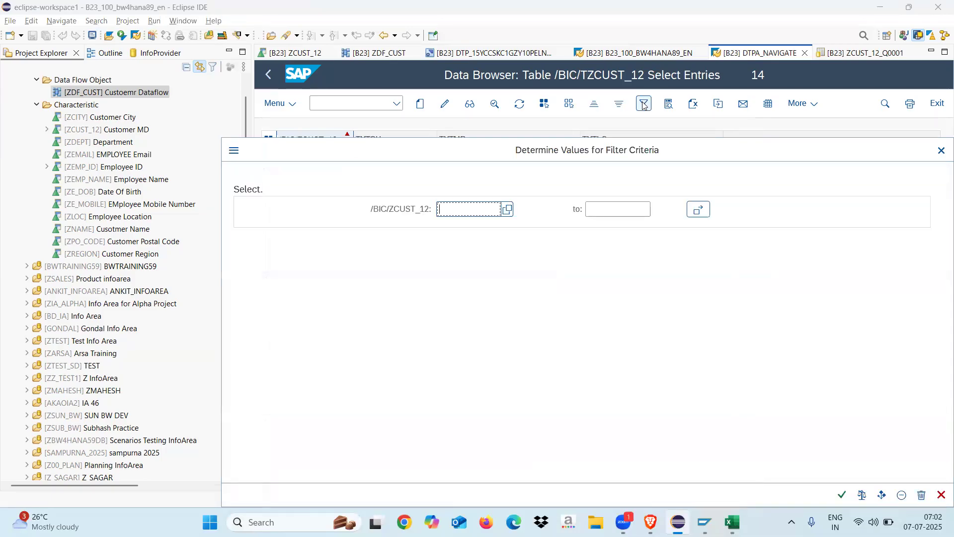
pyautogui.click(941, 150)
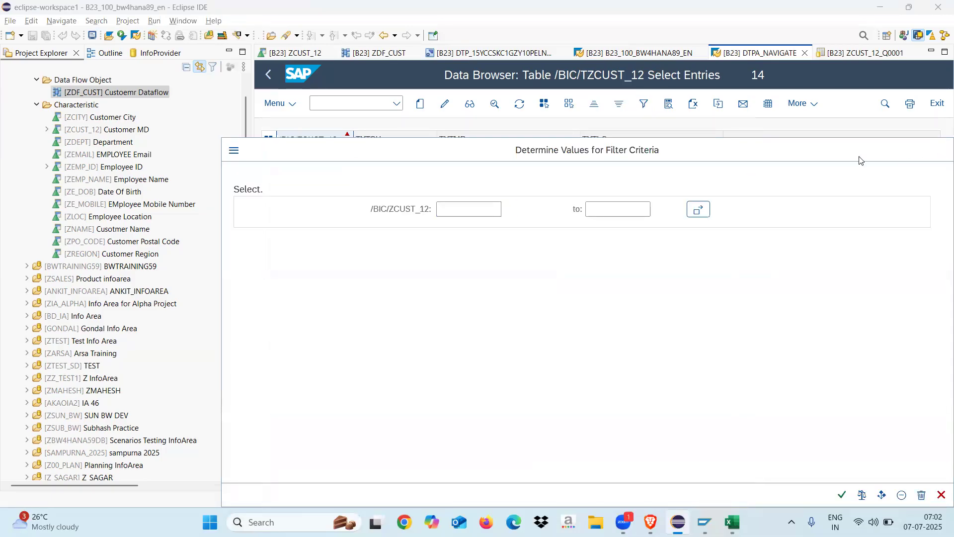
pyautogui.rightClick(327, 158)
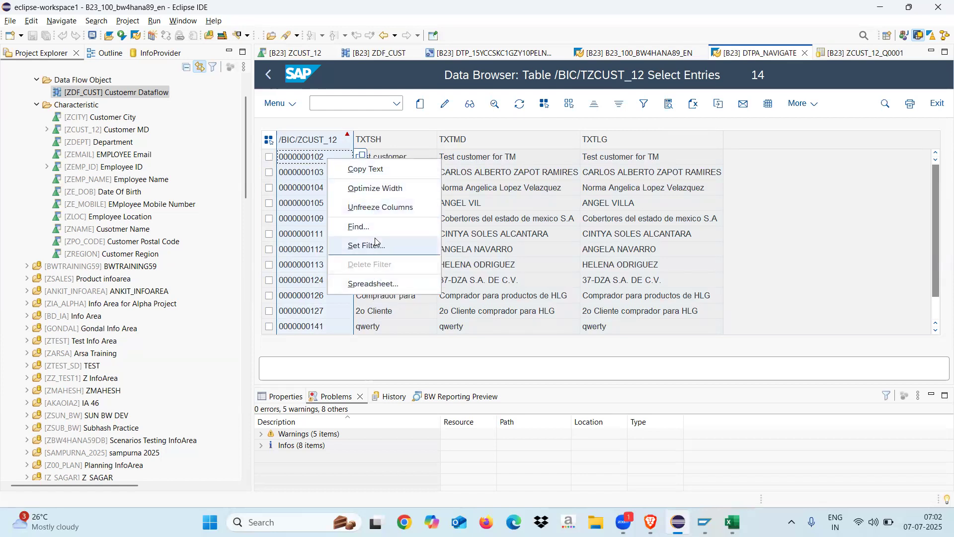
pyautogui.click(525, 192)
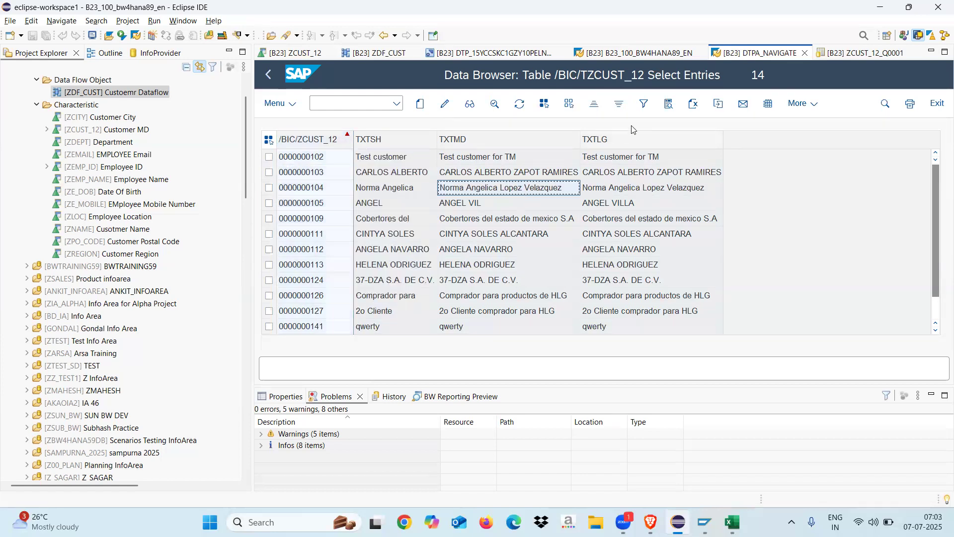
# View the print preview of the text table entries and return to the list.
pyautogui.click(668, 104)
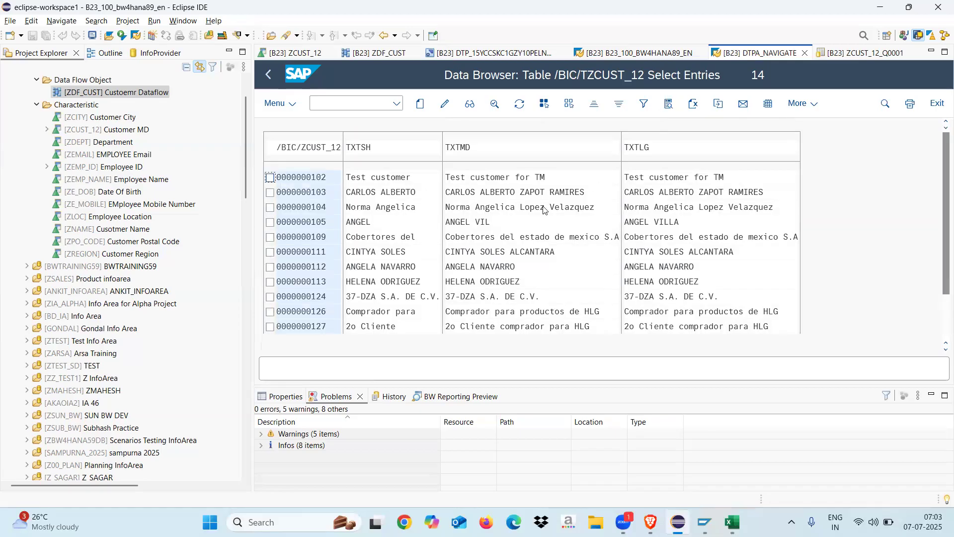
pyautogui.click(268, 75)
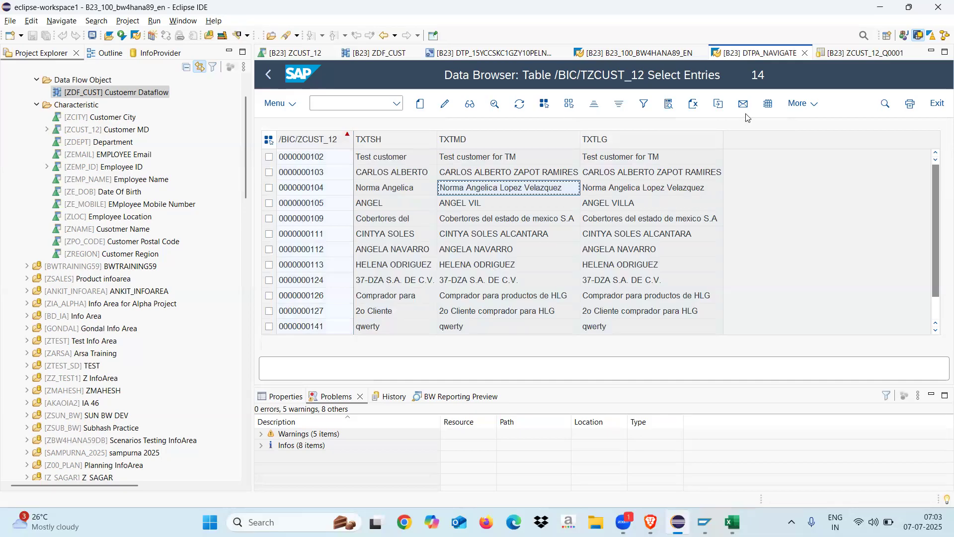
# Change the list layout to remove the TXTLG and TXTMD columns from the displayed columns.
pyautogui.click(769, 105)
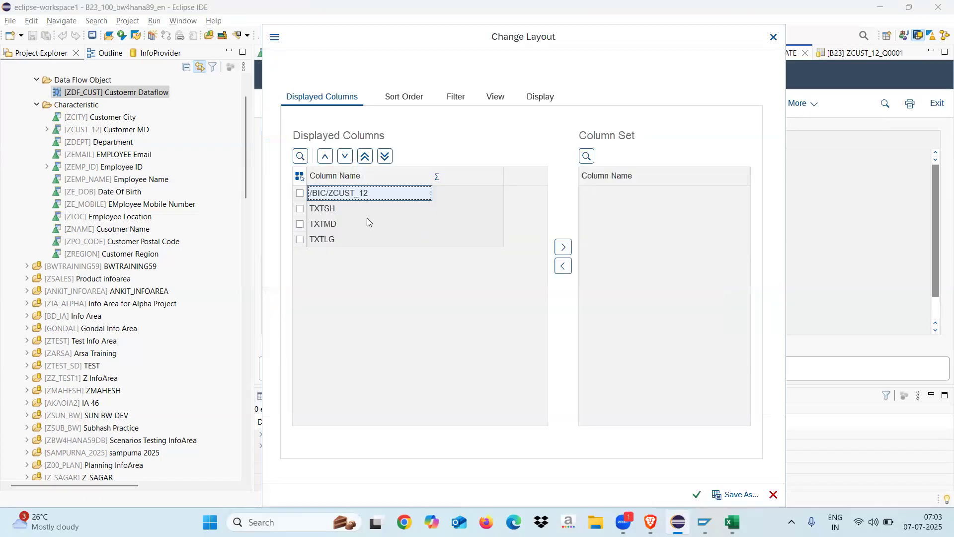
pyautogui.click(322, 240)
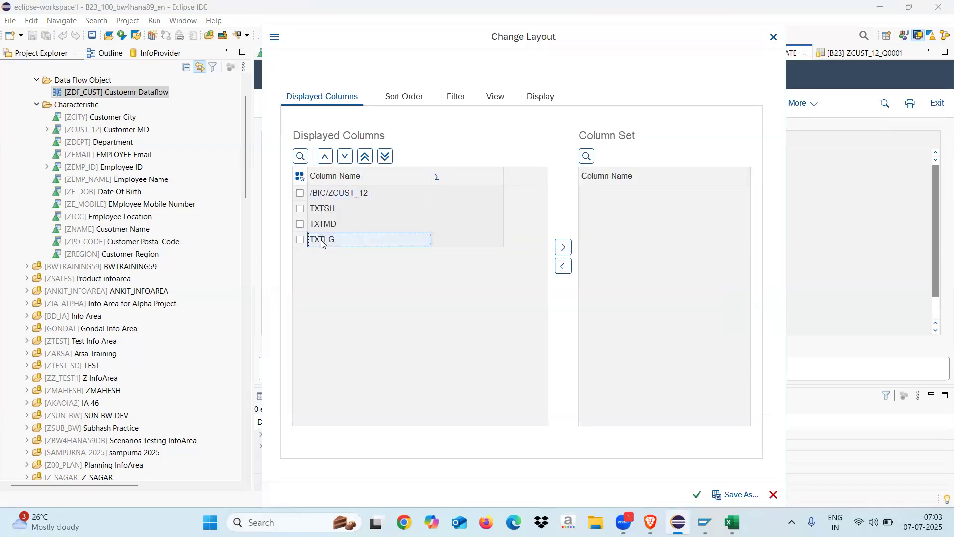
pyautogui.doubleClick(330, 241)
pyautogui.click(330, 225)
pyautogui.doubleClick(331, 224)
pyautogui.click(342, 199)
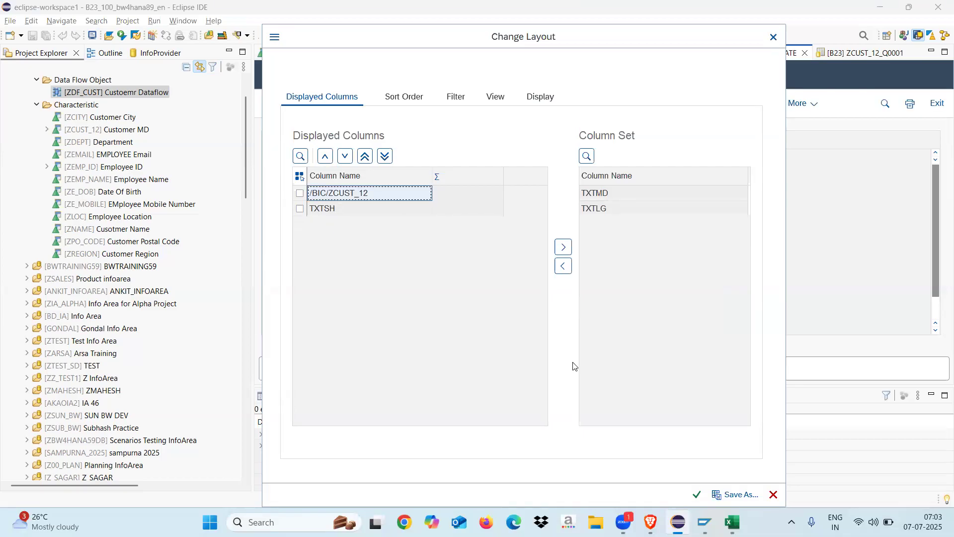
pyautogui.click(695, 495)
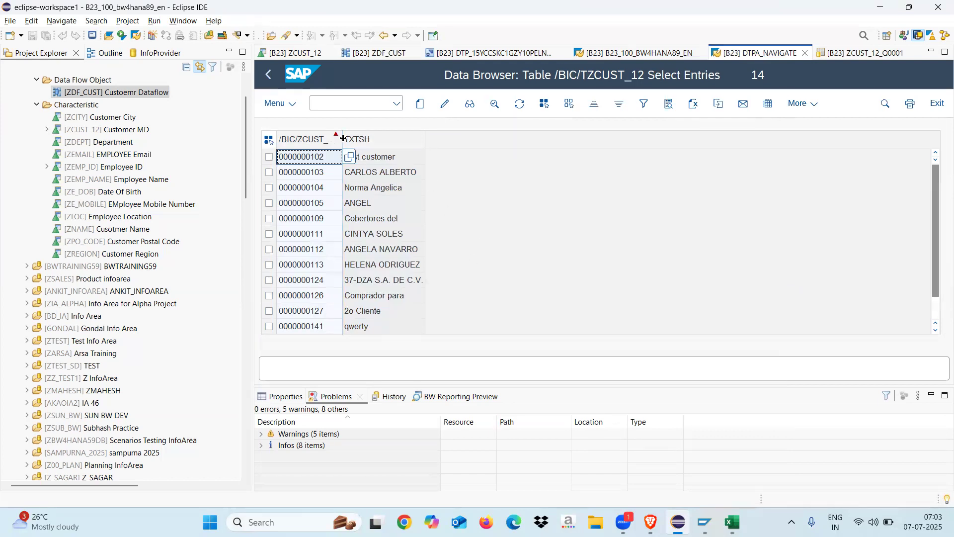
# Widen the /BIC/ZCUST_12 column to fit its heading and hide the TXTSH column.
pyautogui.rightClick(378, 139)
pyautogui.click(584, 215)
pyautogui.moveTo(342, 139); pyautogui.dragTo(364, 139)
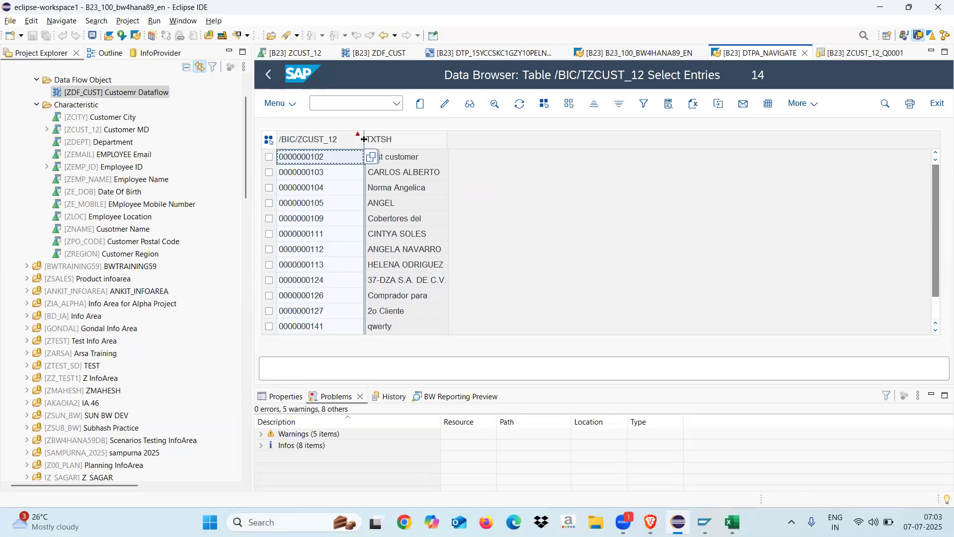
pyautogui.rightClick(403, 145)
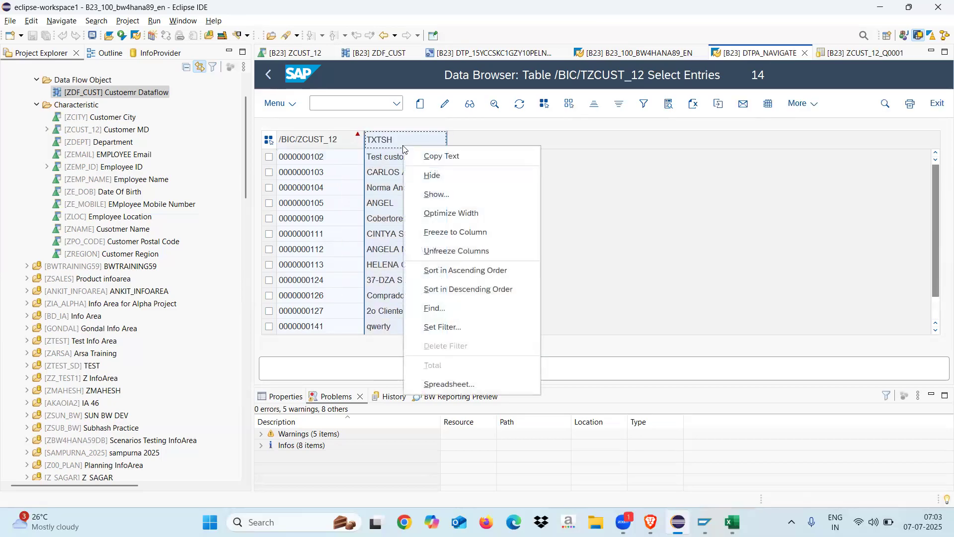
pyautogui.click(433, 176)
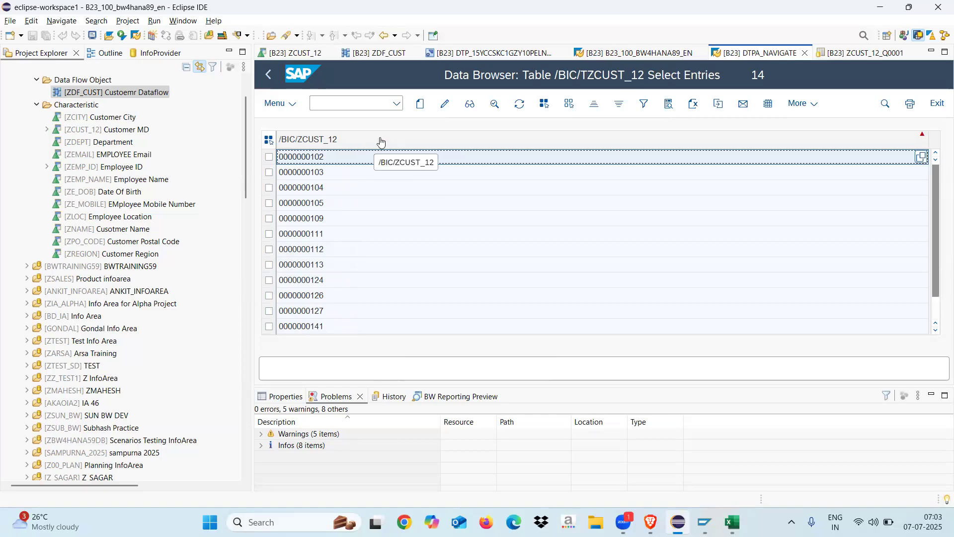
# Bring the hidden TXTSH, TXTMD and TXTLG columns back into the list, with TXTSH ahead of /BIC/ZCUST_12.
pyautogui.click(380, 139)
pyautogui.rightClick(380, 139)
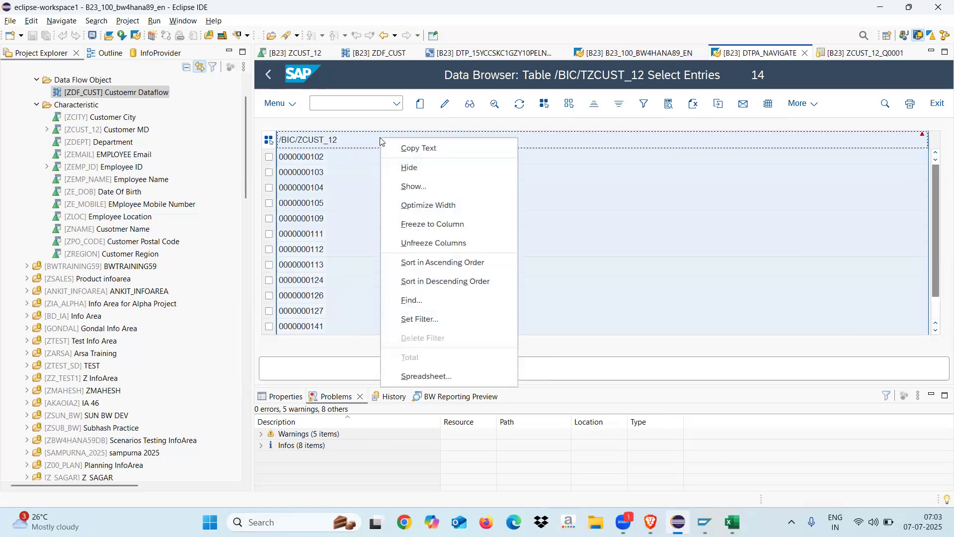
pyautogui.click(423, 187)
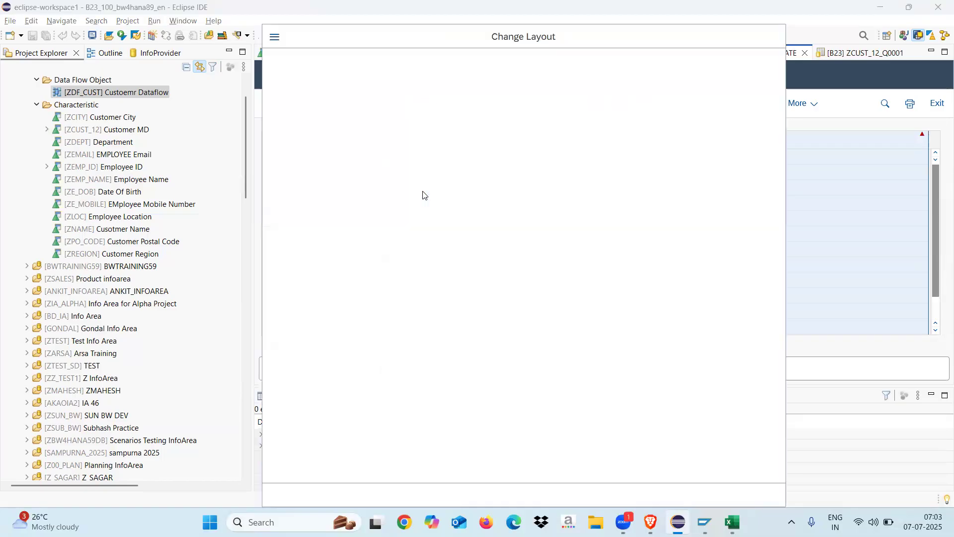
pyautogui.doubleClick(596, 195)
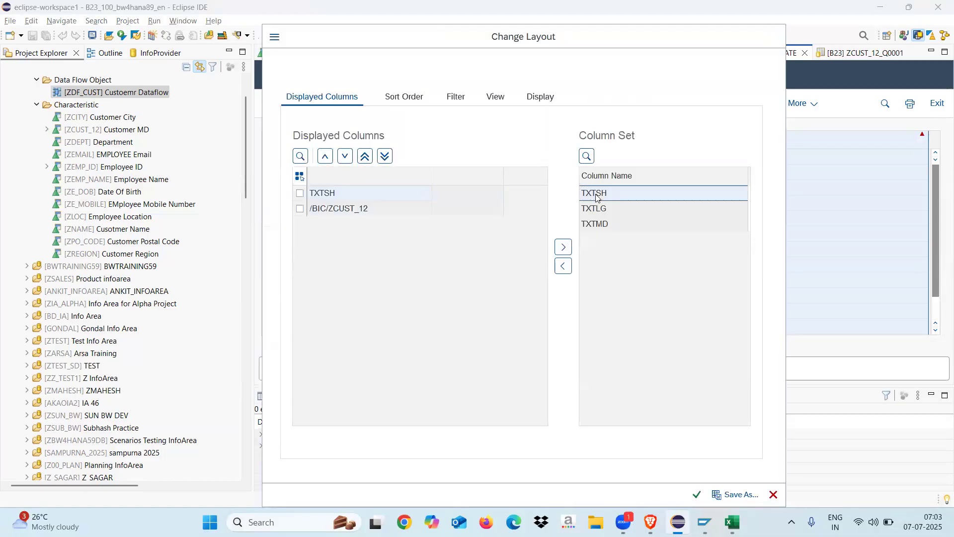
pyautogui.click(599, 209)
pyautogui.doubleClick(599, 209)
pyautogui.doubleClick(596, 193)
pyautogui.click(697, 494)
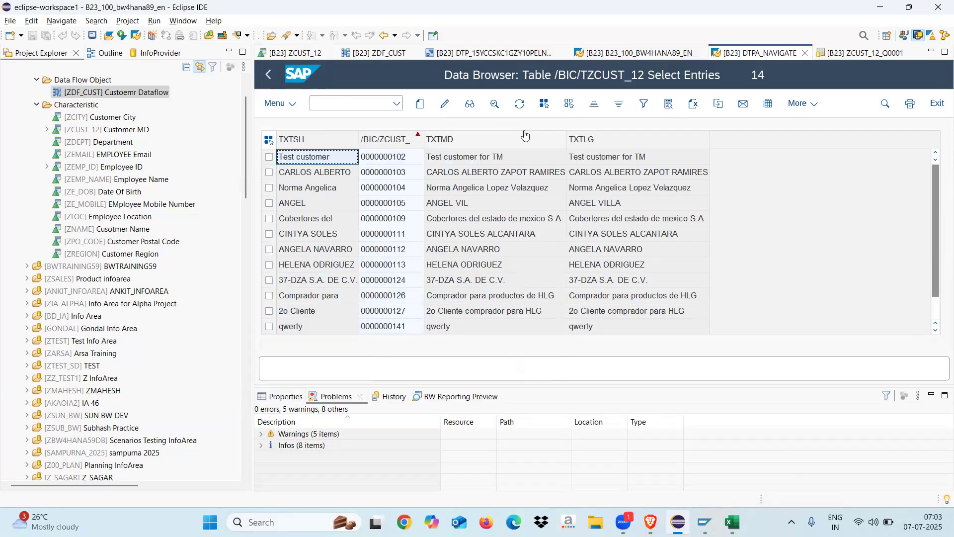
pyautogui.click(449, 136)
pyautogui.rightClick(448, 136)
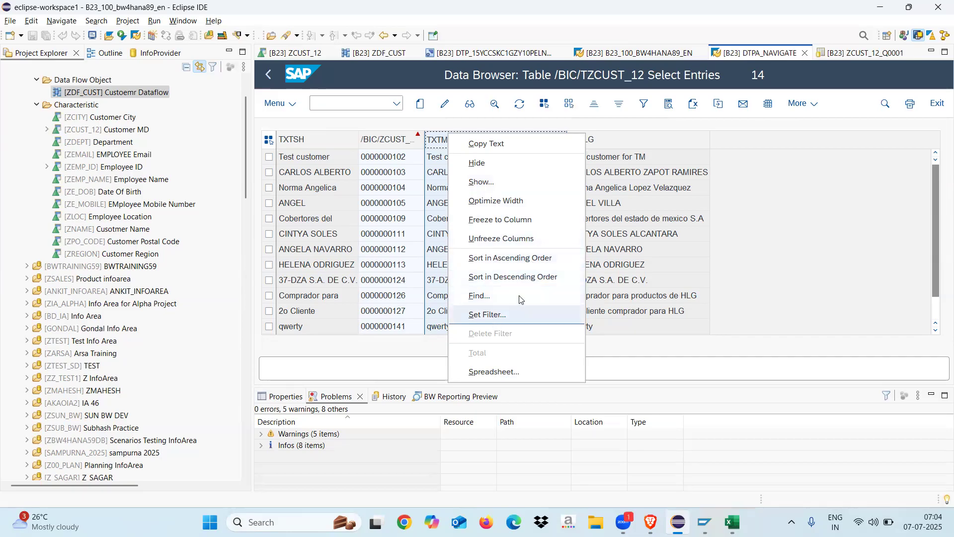
pyautogui.click(760, 195)
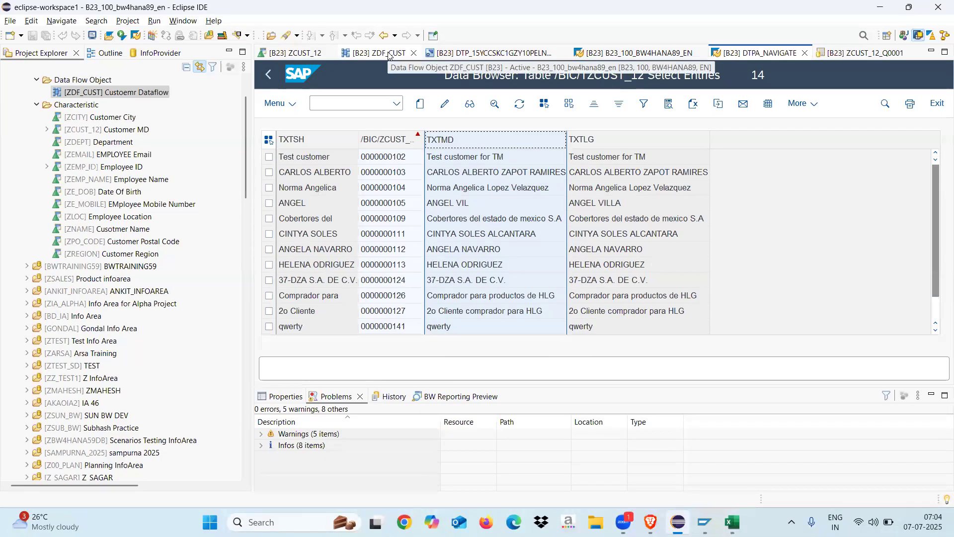
# Return to the ZCUST_12 characteristic and view its general settings.
pyautogui.click(295, 55)
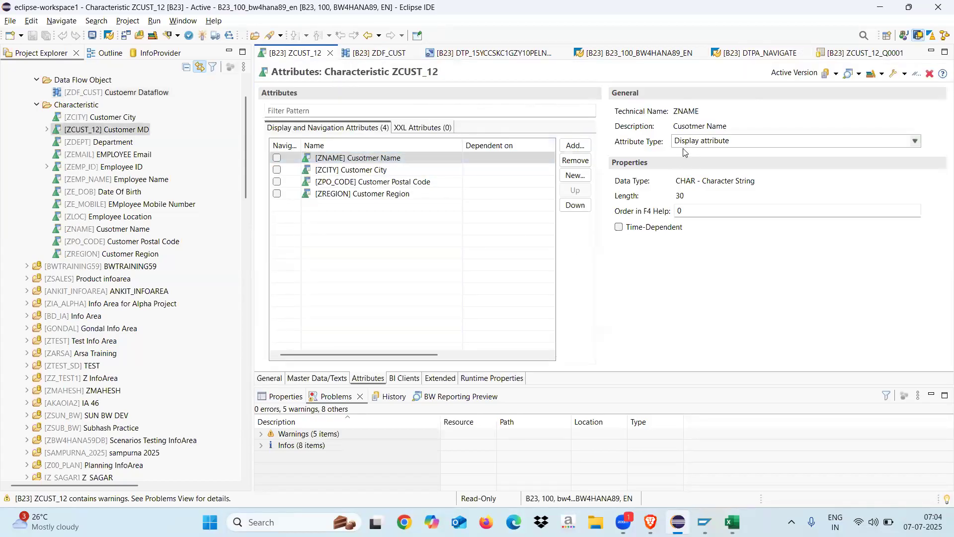
pyautogui.click(271, 378)
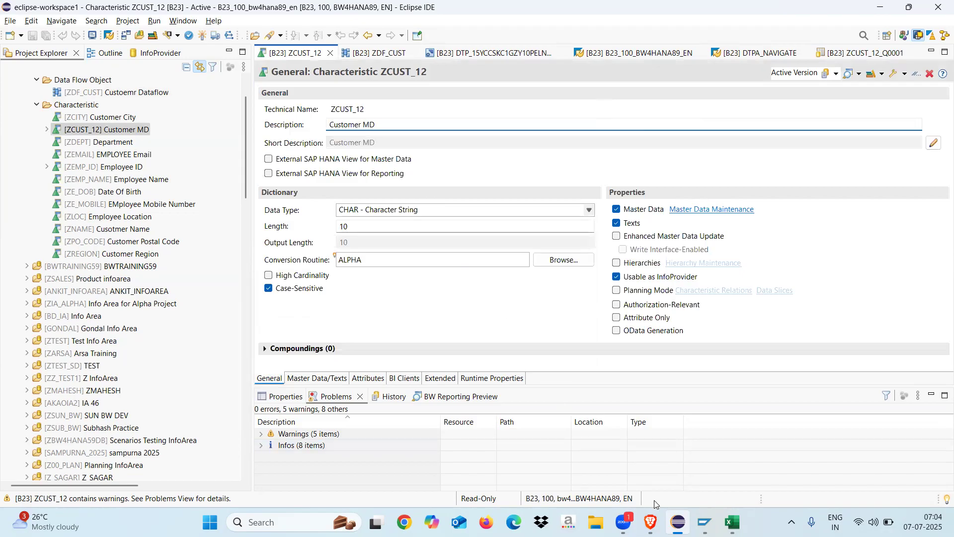
# Switch to the Excel workbook and write "whenever we create info object it will create multiple tables" in cell E18 of Sheet4.
pyautogui.click(731, 522)
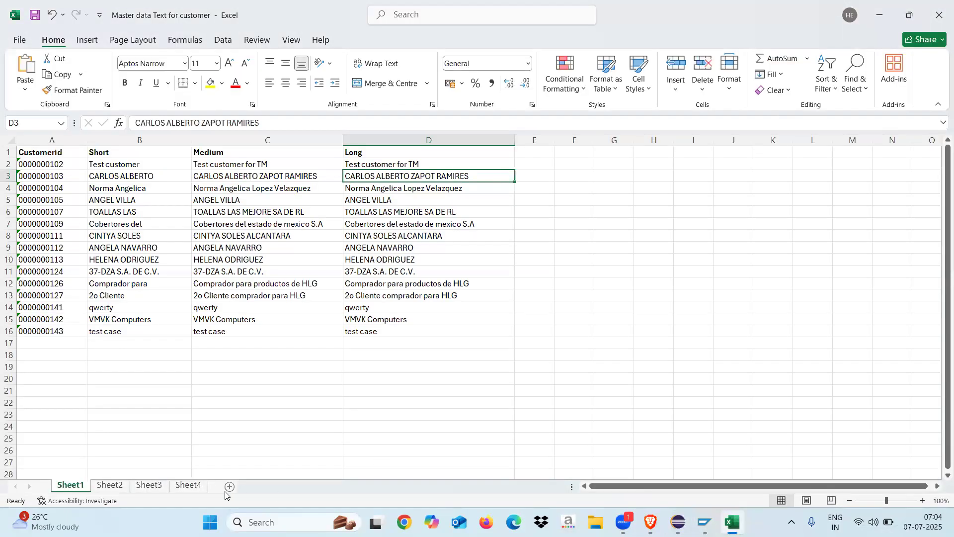
pyautogui.click(189, 485)
pyautogui.click(204, 356)
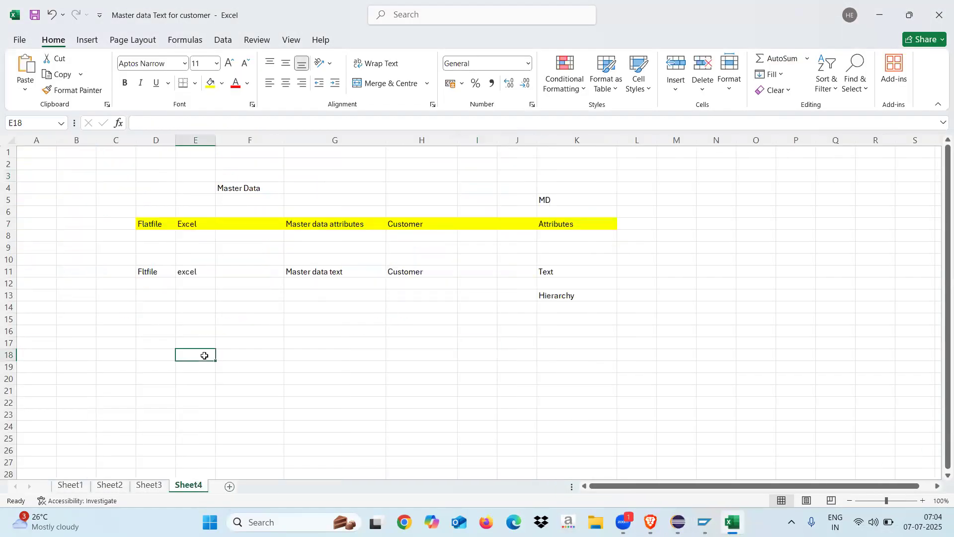
pyautogui.write('whenever we create')
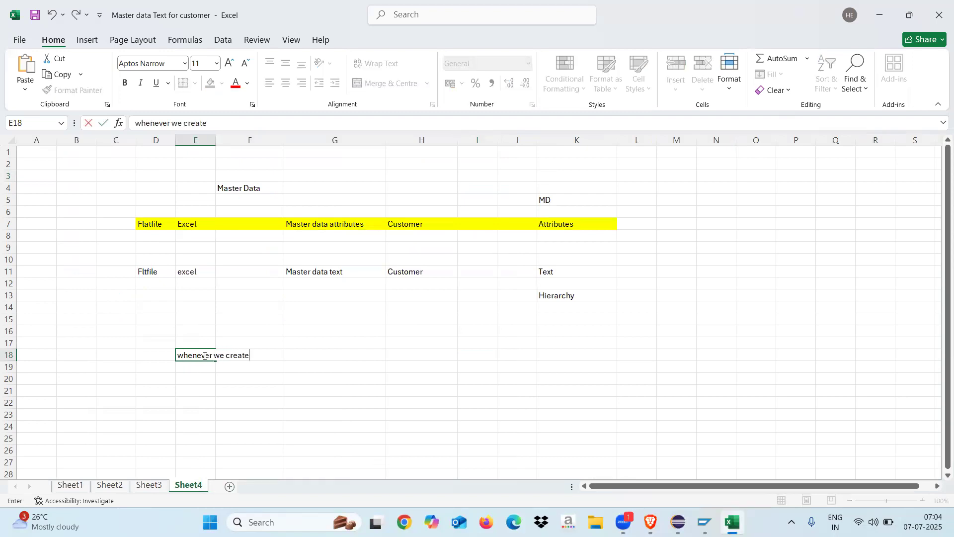
pyautogui.write(' info object it will create')
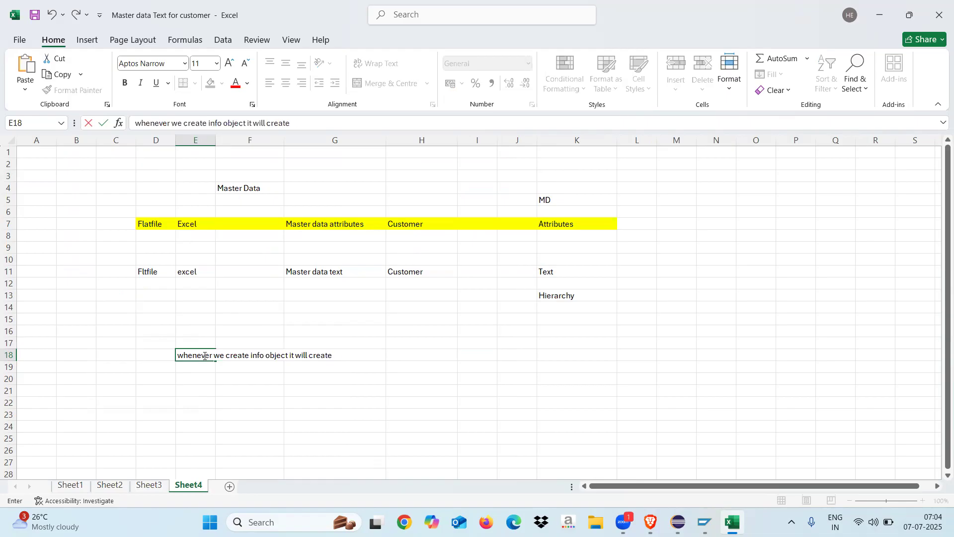
pyautogui.write(' multiple tables')
# List the table letters P, Q, X and Y in cells F23 to F26 and enter H in G23.
pyautogui.click(239, 416)
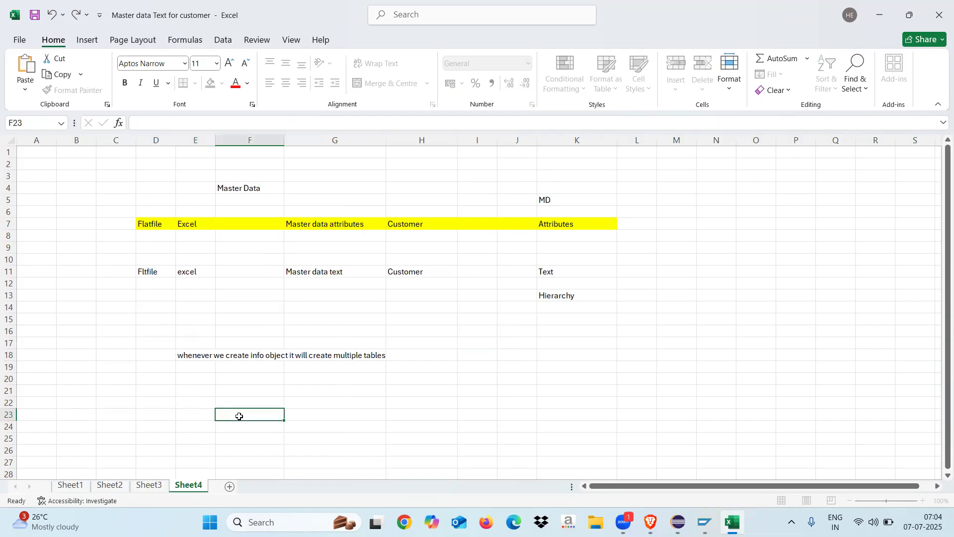
pyautogui.write('P')
pyautogui.click(240, 424)
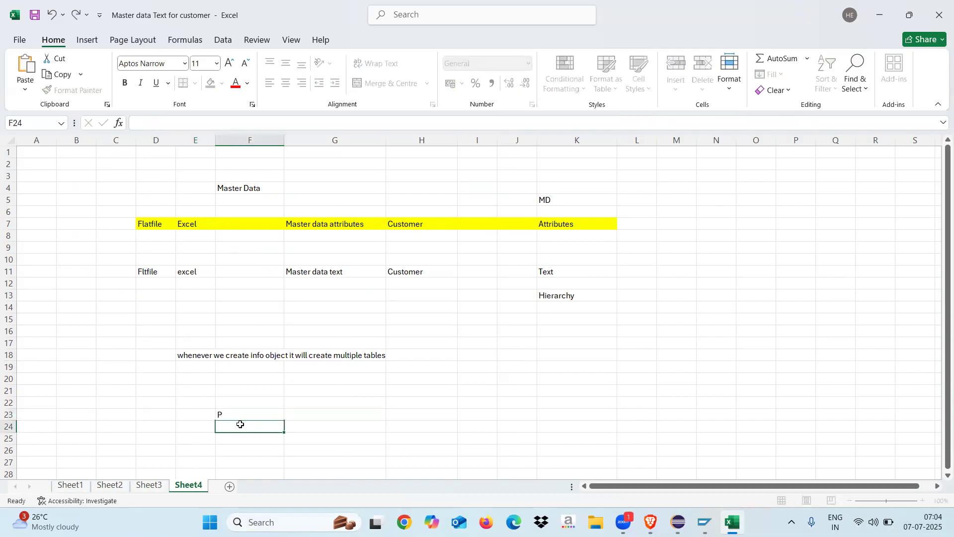
pyautogui.write('Q')
pyautogui.click(232, 434)
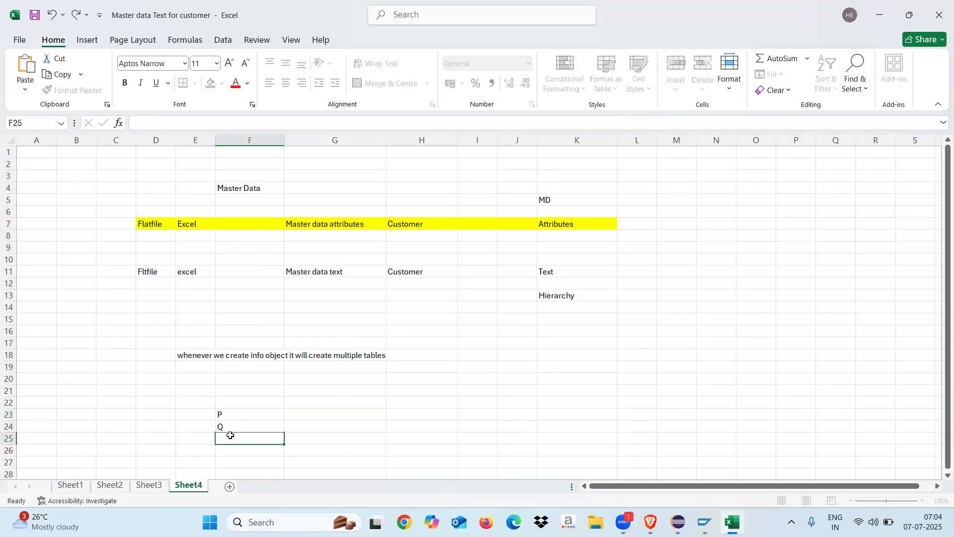
pyautogui.write('X')
pyautogui.click(226, 449)
pyautogui.write('Y')
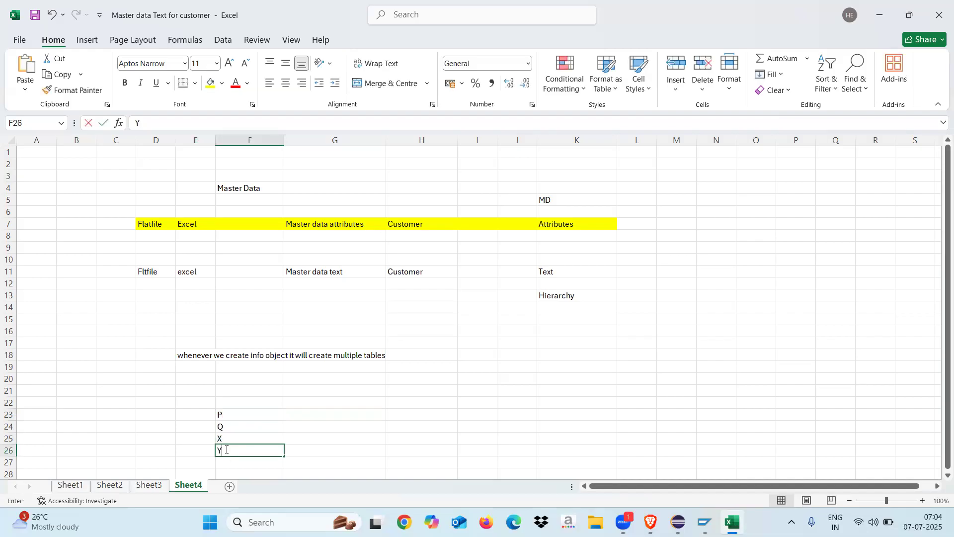
pyautogui.click(314, 413)
pyautogui.write('H')
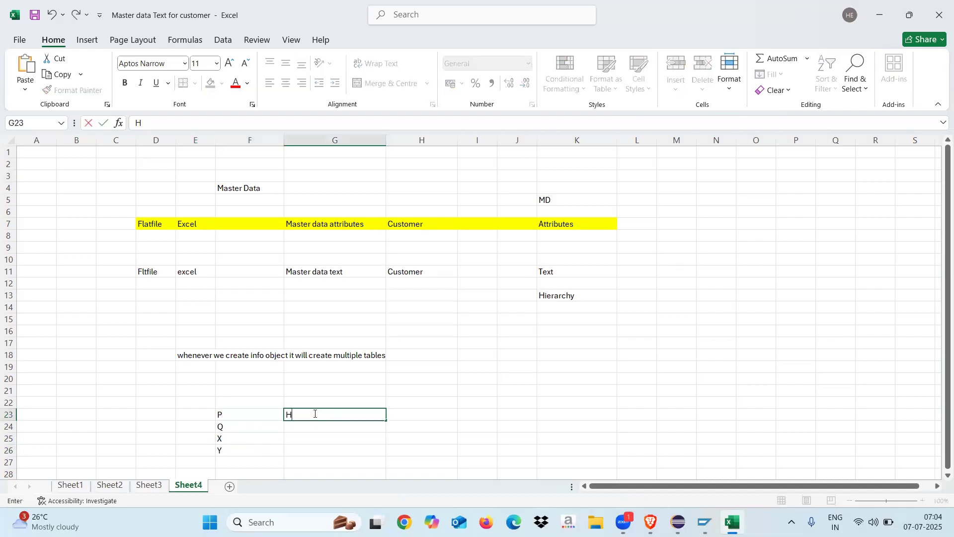